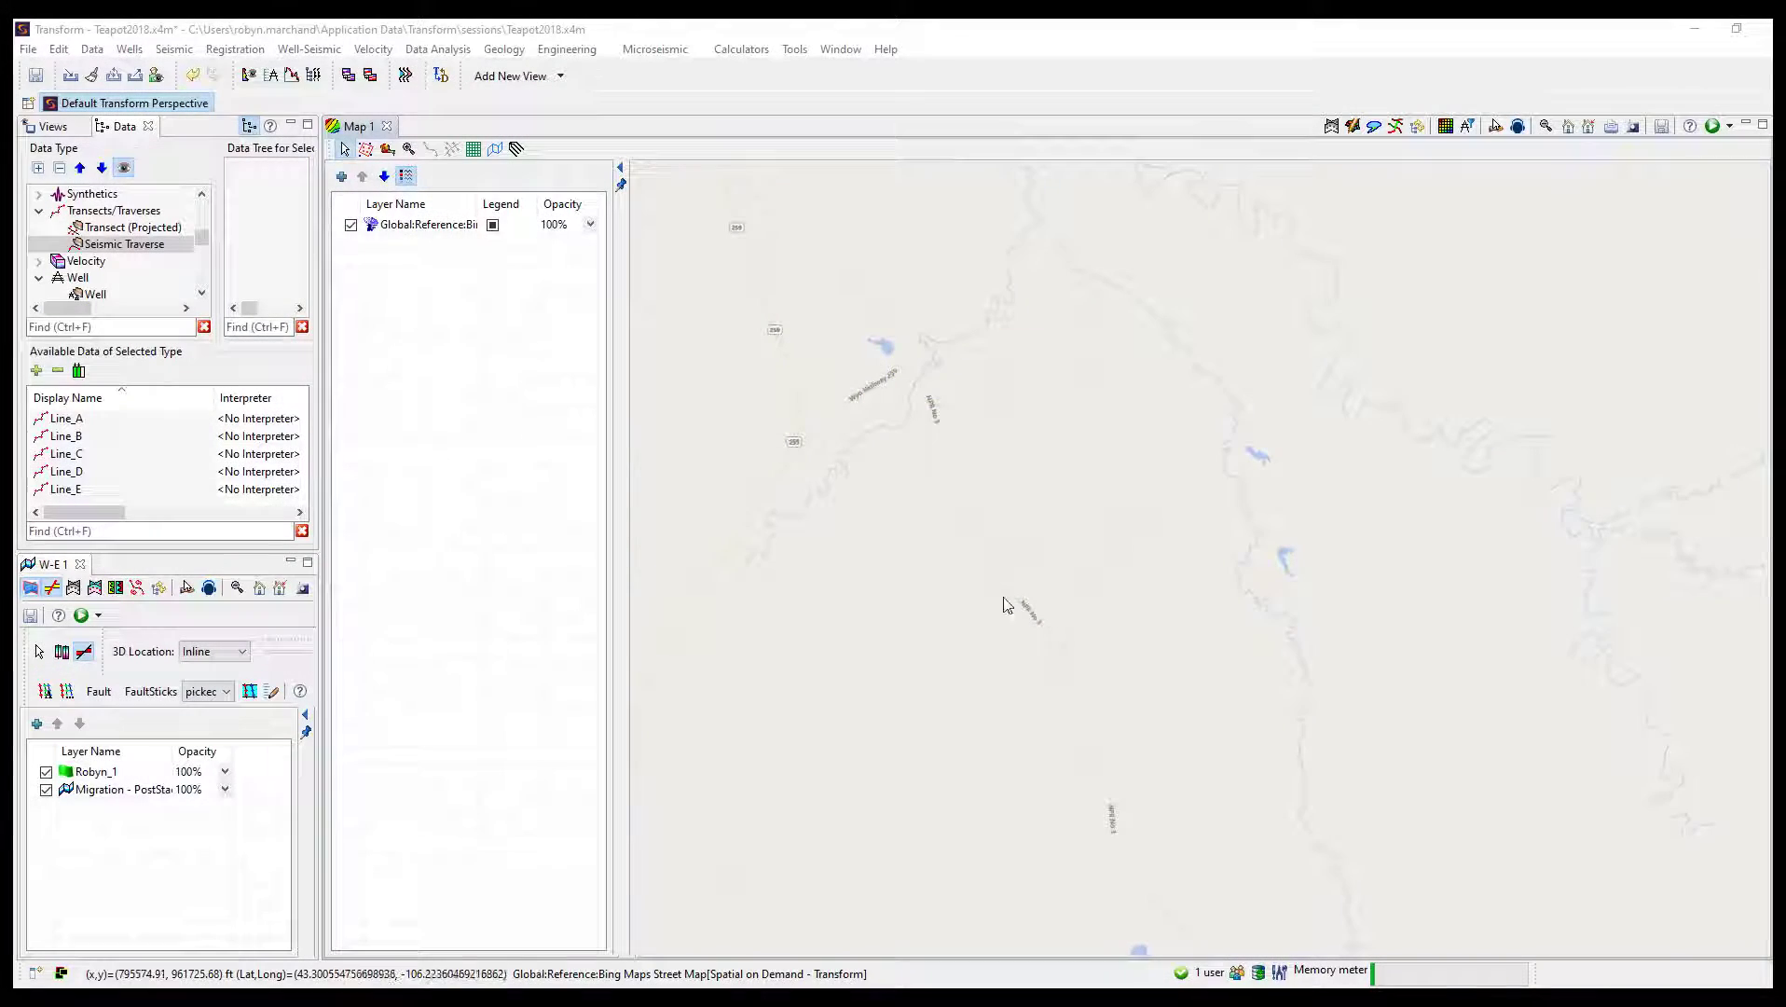
# Add the Teapot Wells - Gamma Ray (461) well list to Map 1 and switch to well-to-well transect drawing.
pyautogui.click(341, 176)
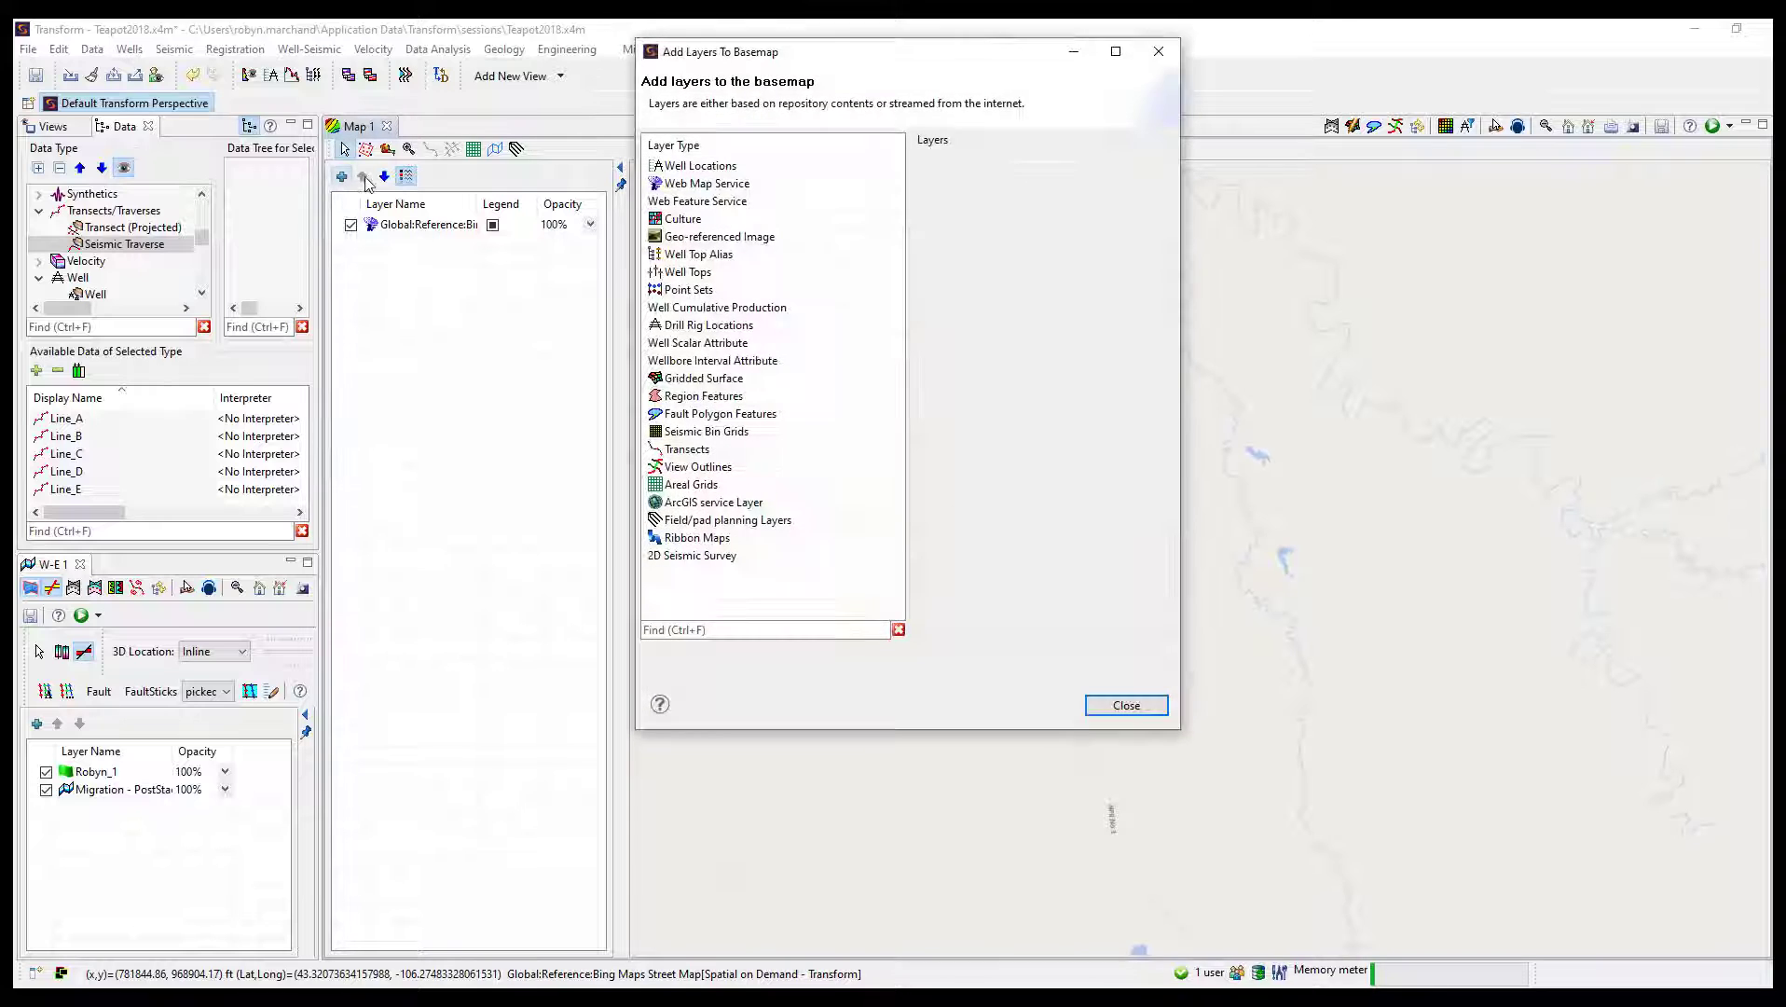
pyautogui.click(722, 167)
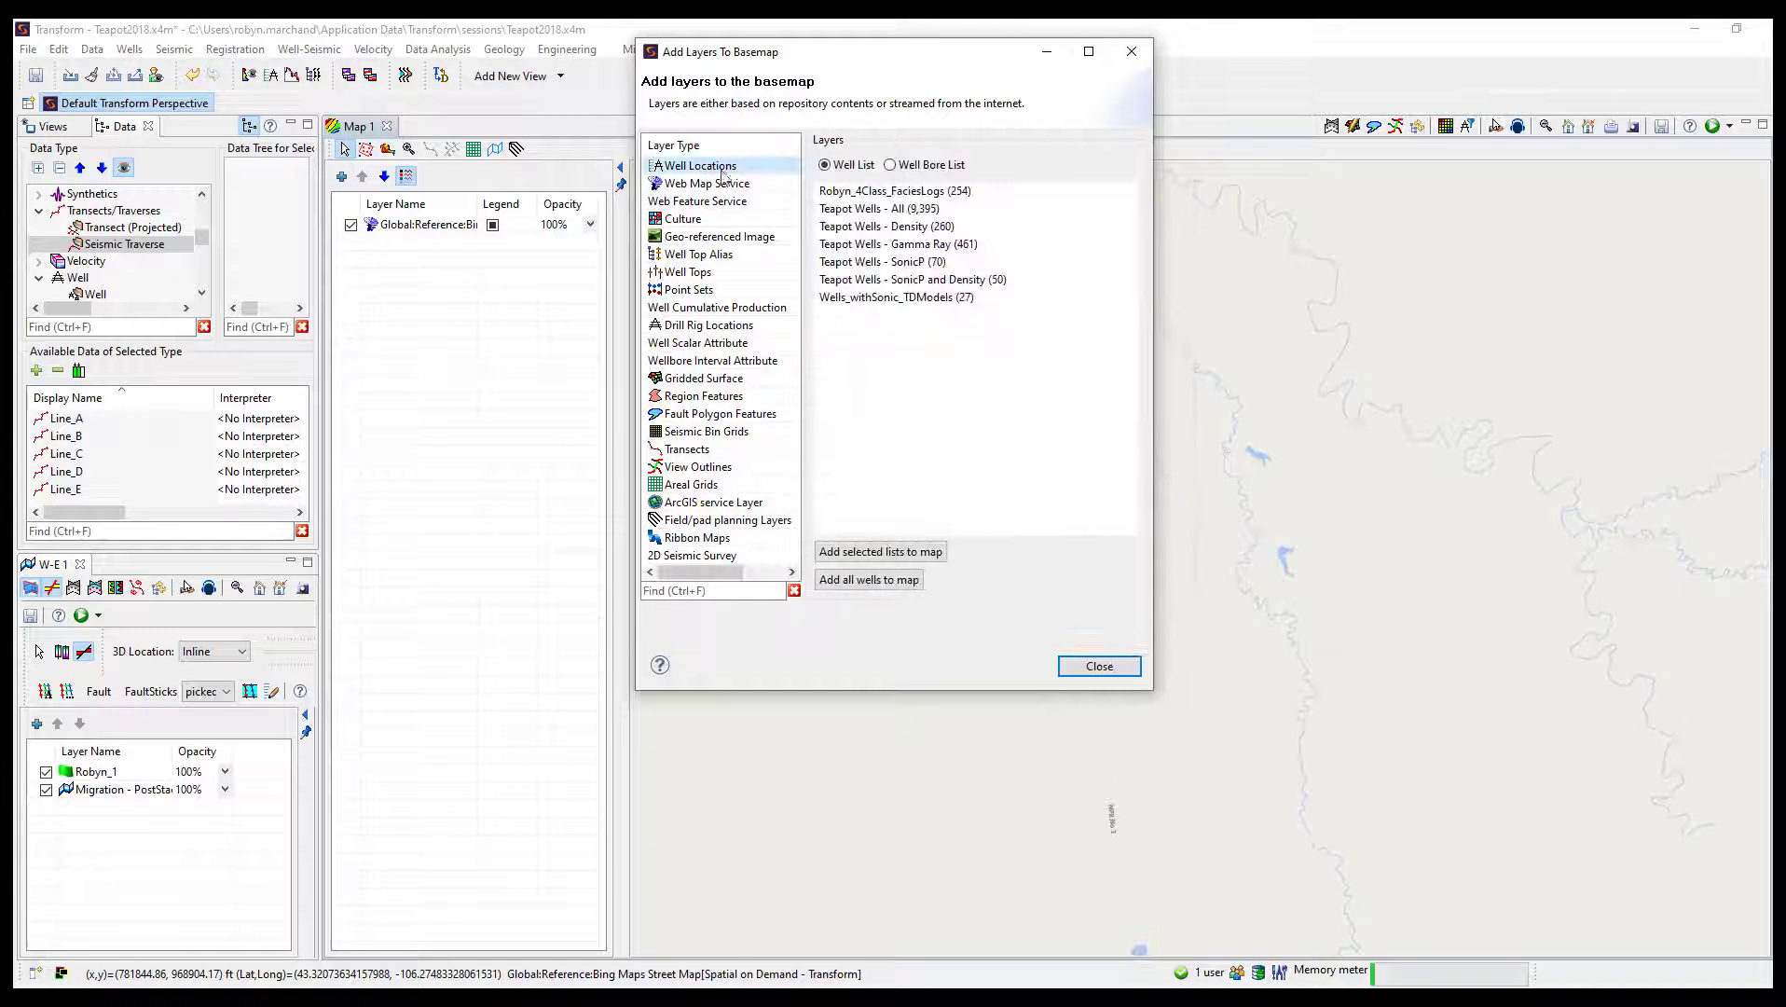
pyautogui.click(941, 244)
pyautogui.click(907, 552)
pyautogui.click(1099, 665)
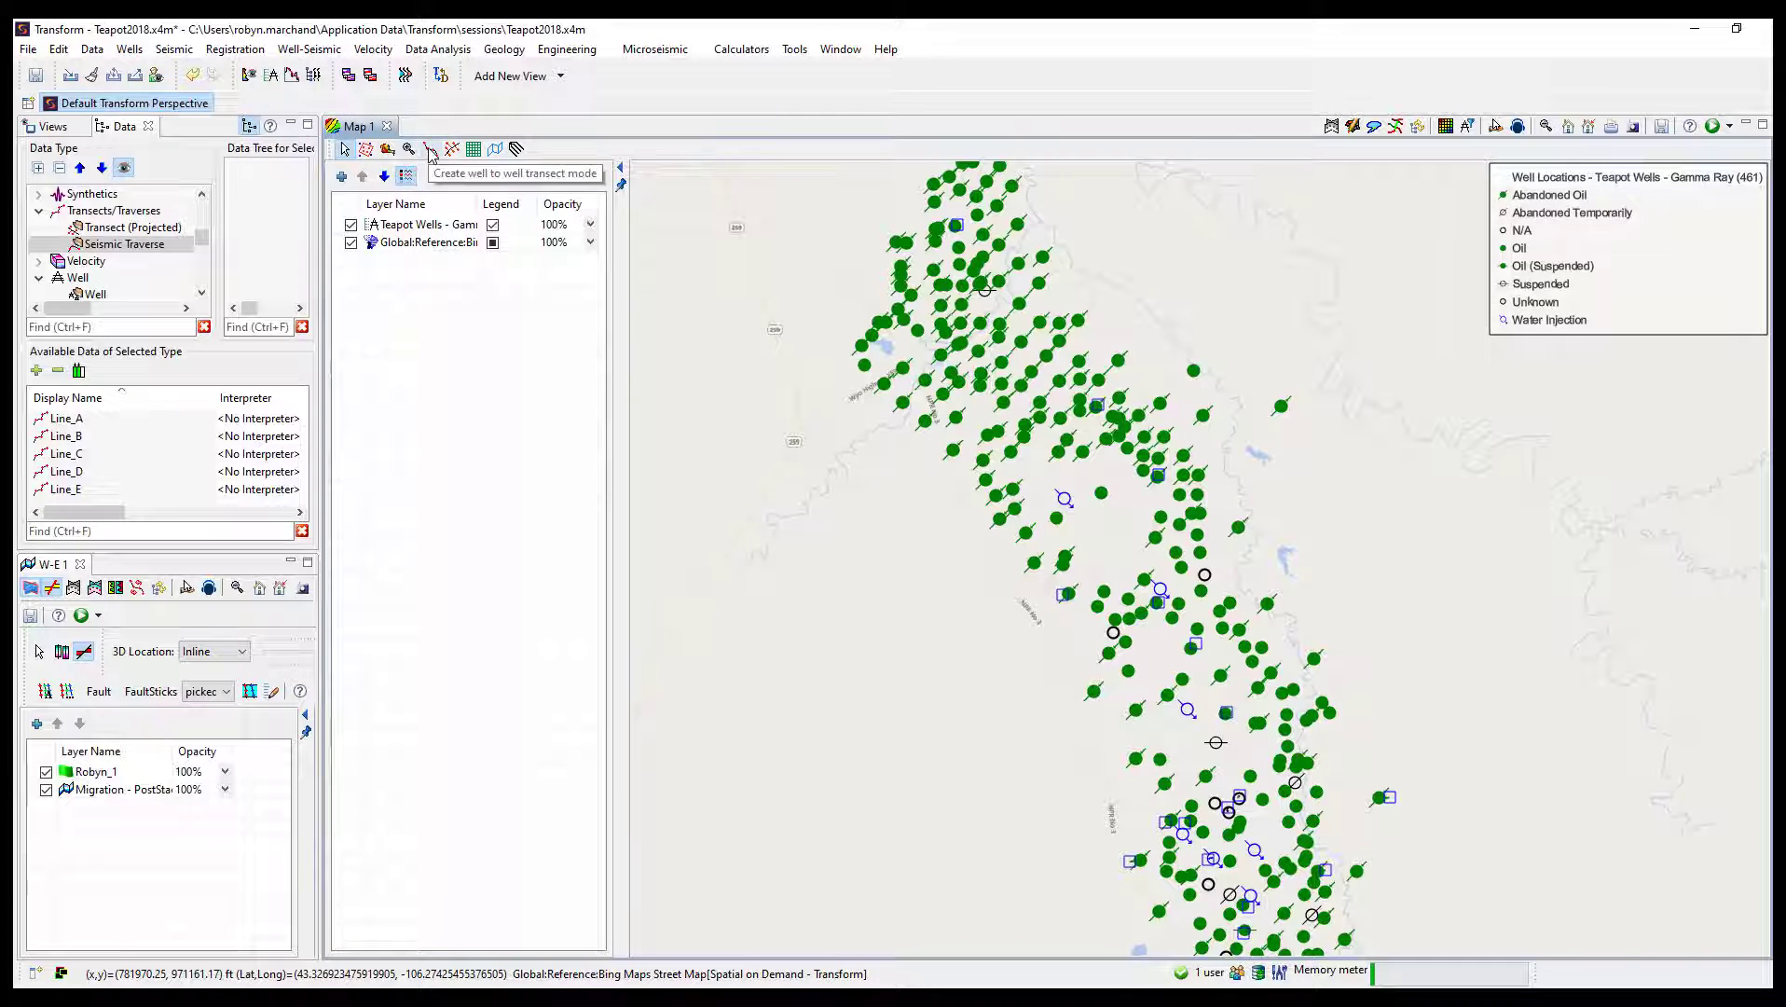
pyautogui.click(430, 150)
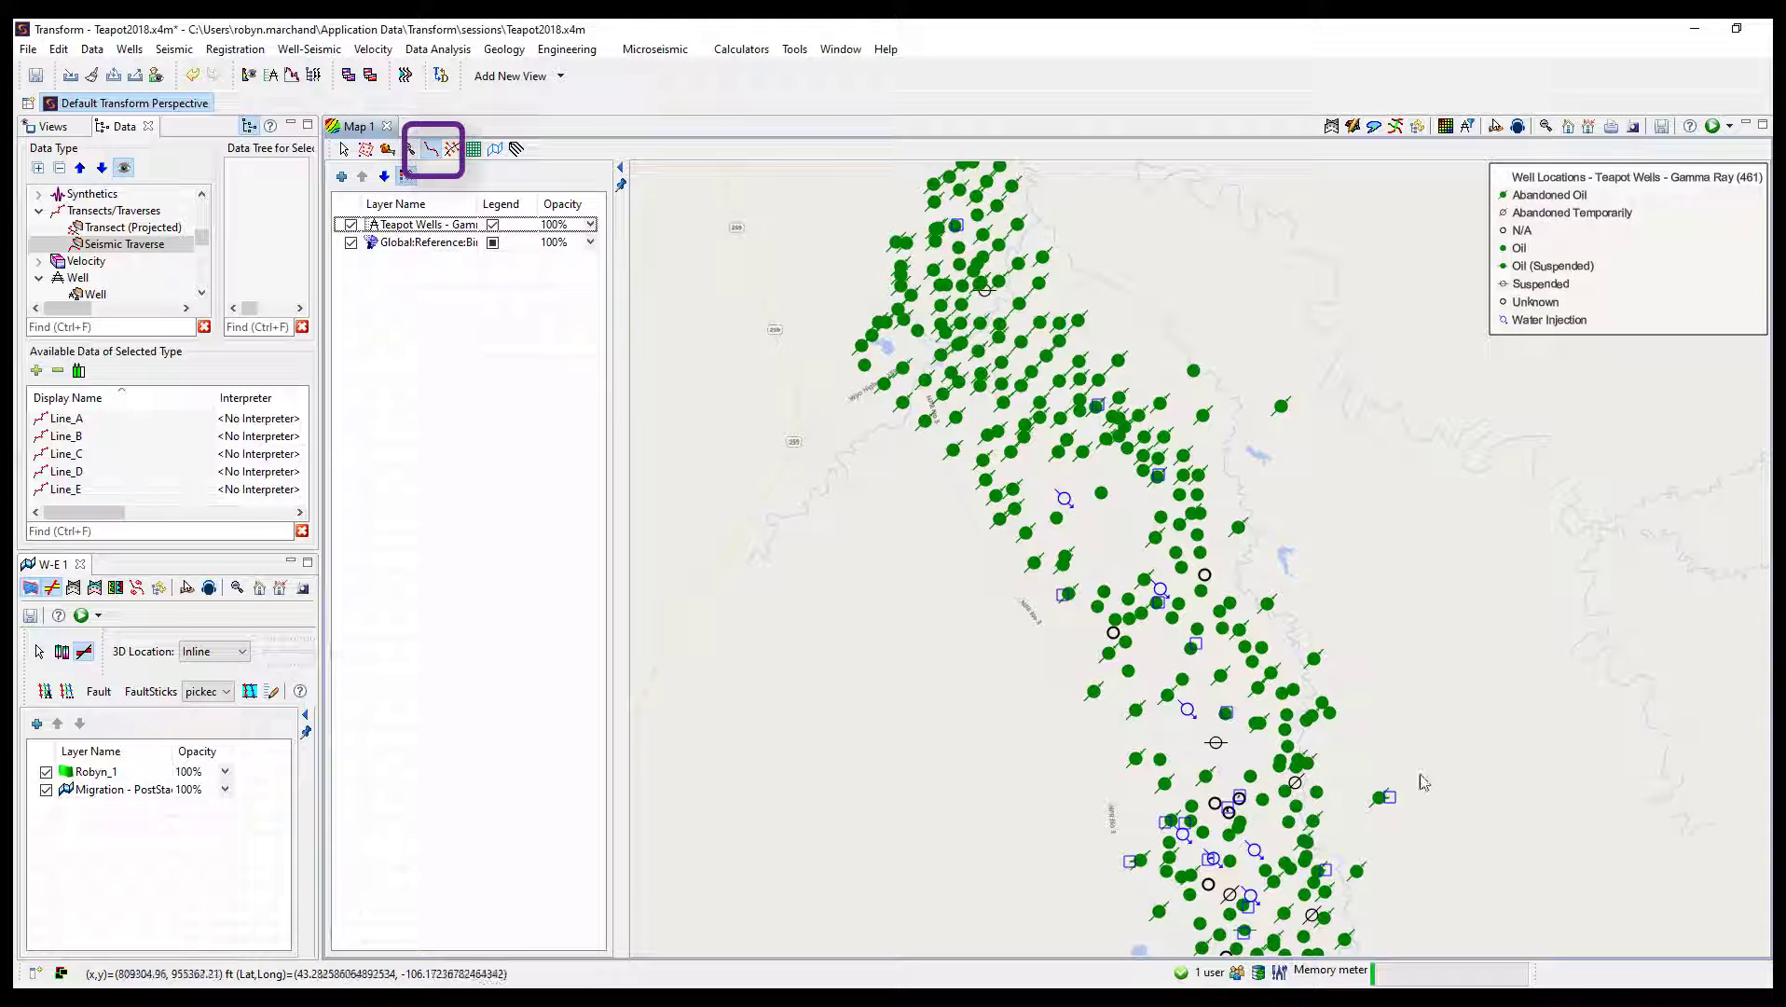
# Draw a well-to-well transect north to south through a chain of twelve wells.
pyautogui.click(940, 285)
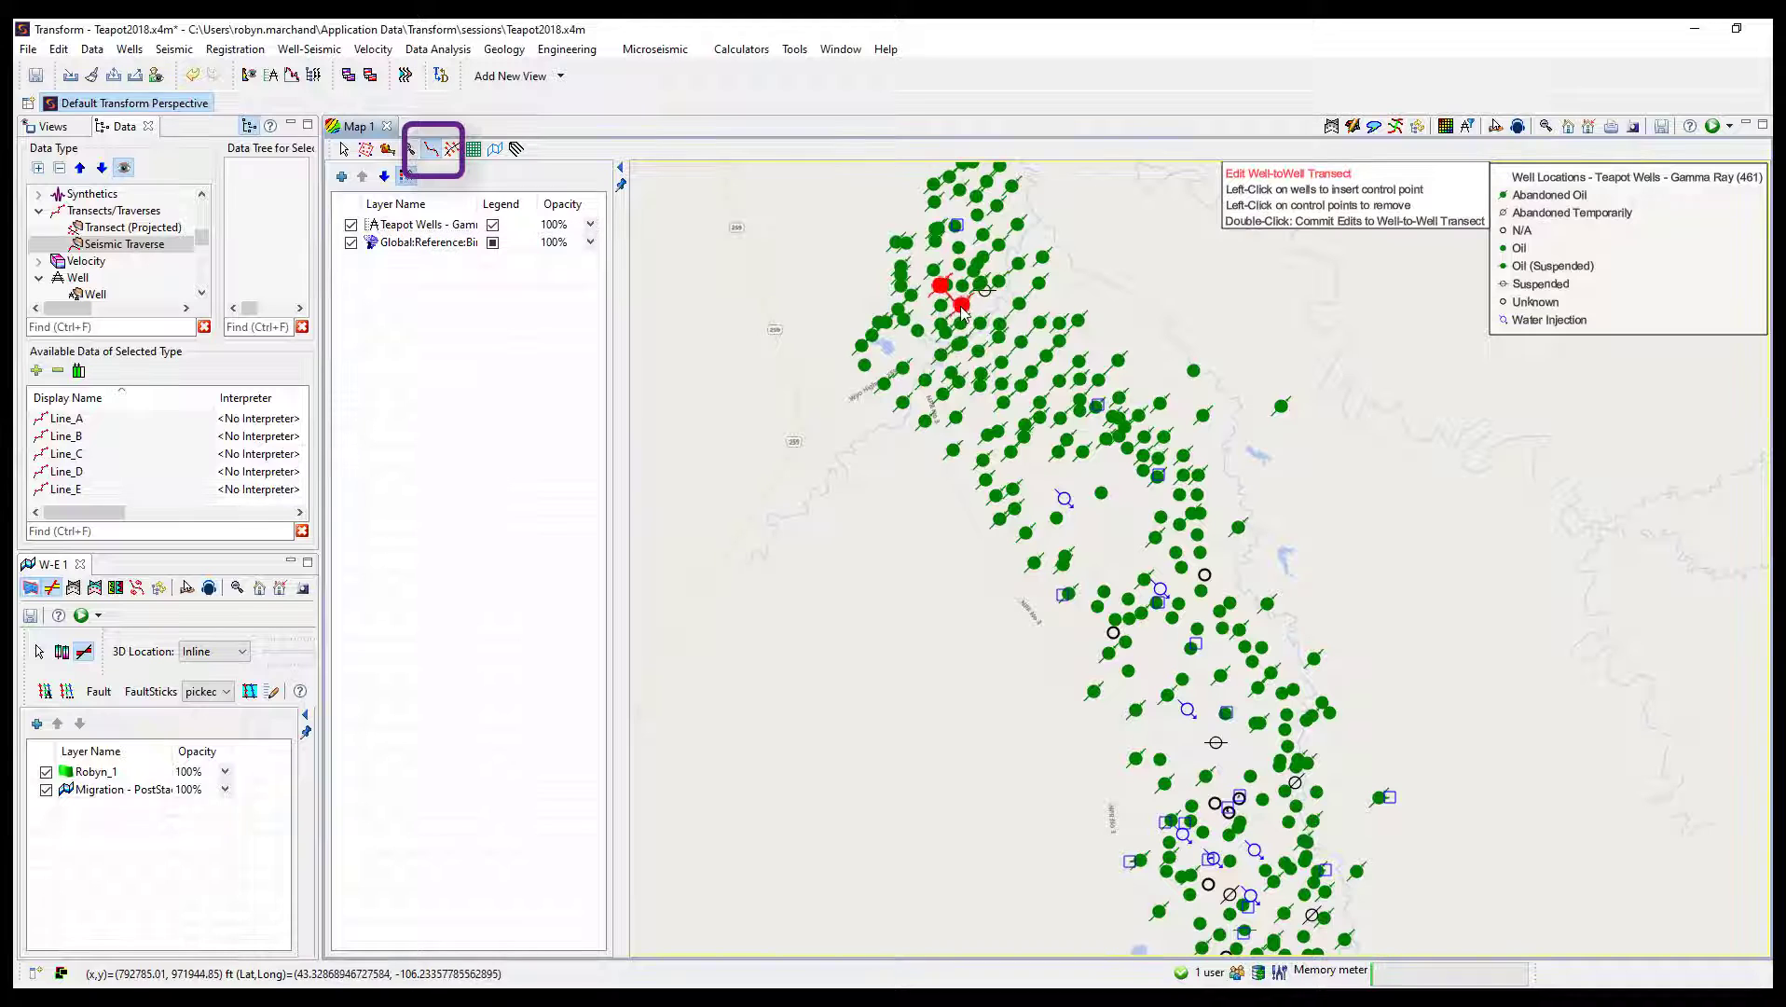
pyautogui.click(980, 323)
pyautogui.click(999, 337)
pyautogui.click(1031, 371)
pyautogui.click(1060, 379)
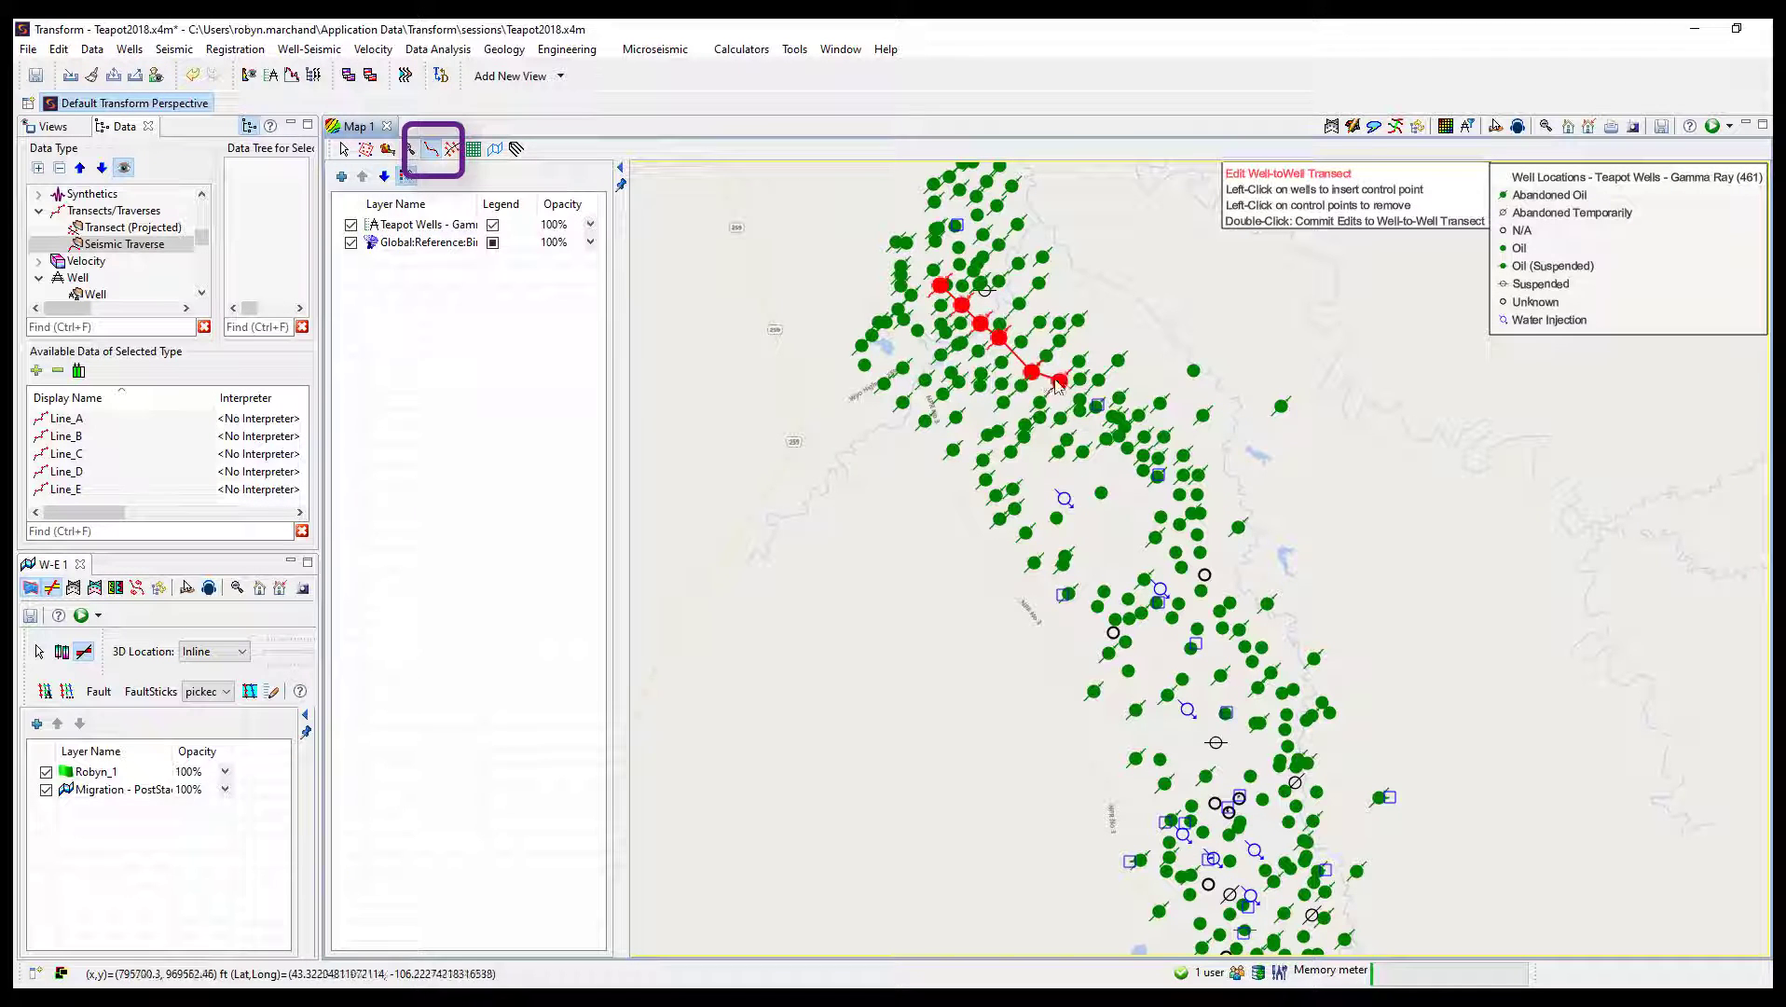
pyautogui.click(1079, 400)
pyautogui.click(1080, 411)
pyautogui.click(1101, 492)
pyautogui.click(1144, 580)
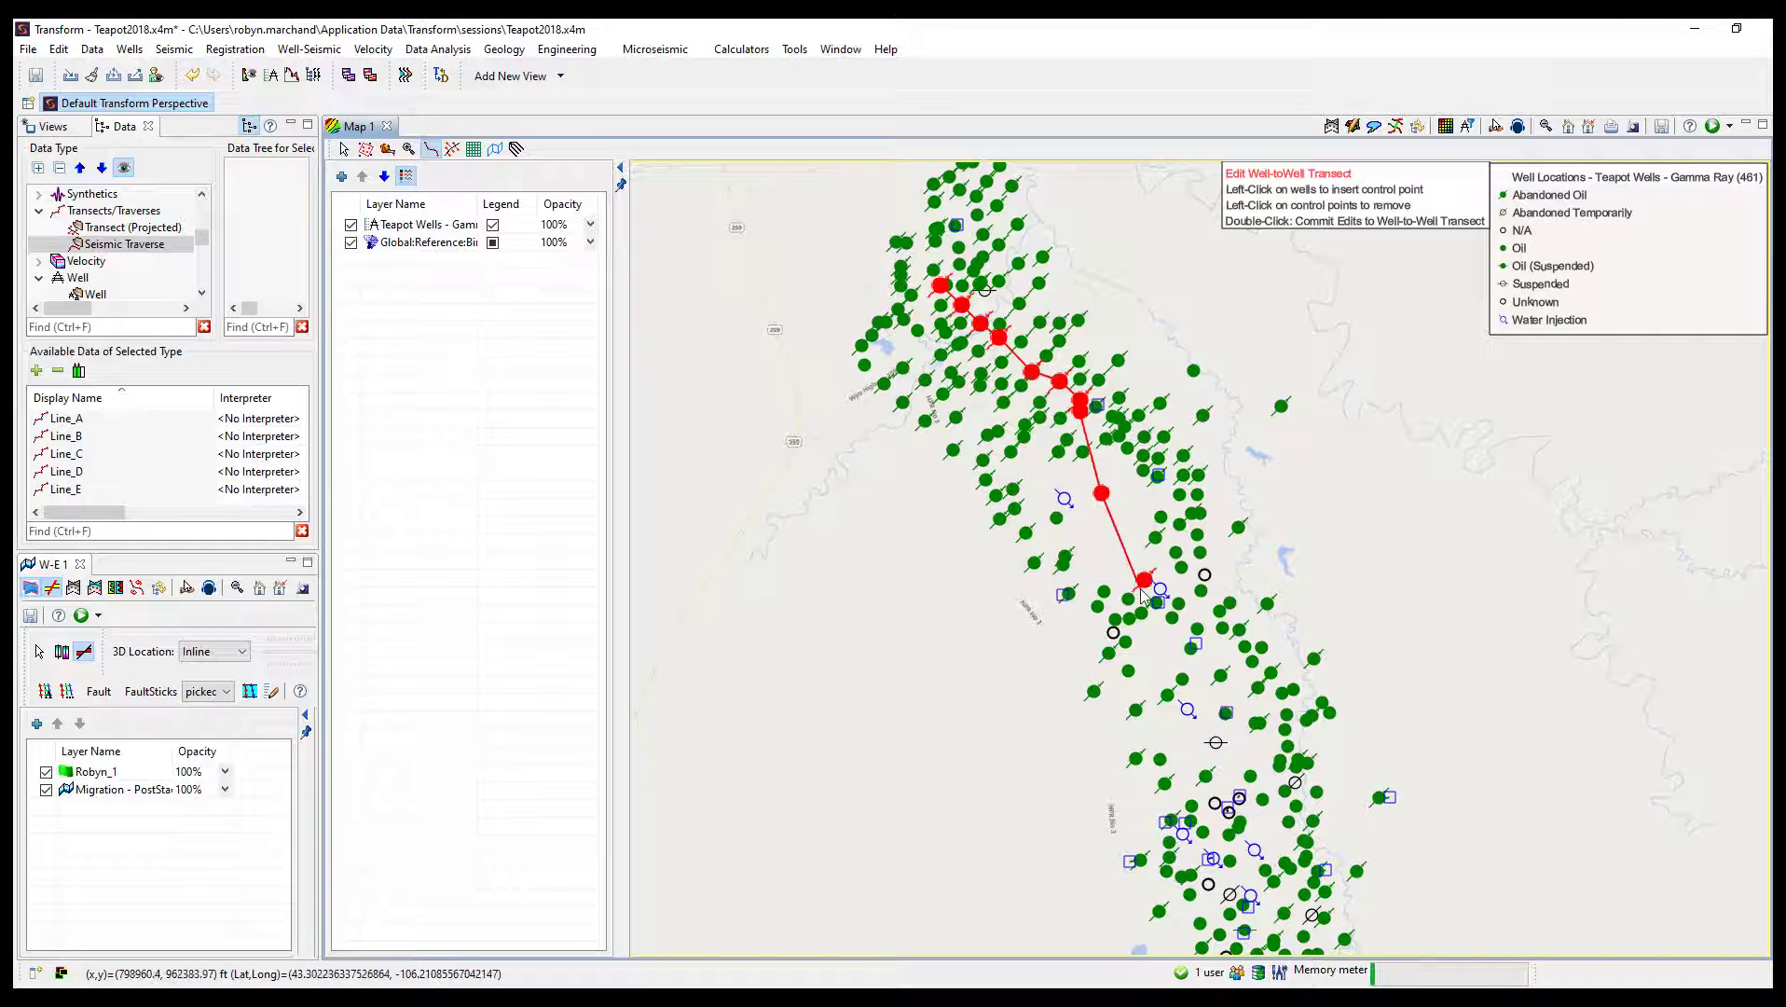
pyautogui.click(1172, 618)
pyautogui.click(1220, 675)
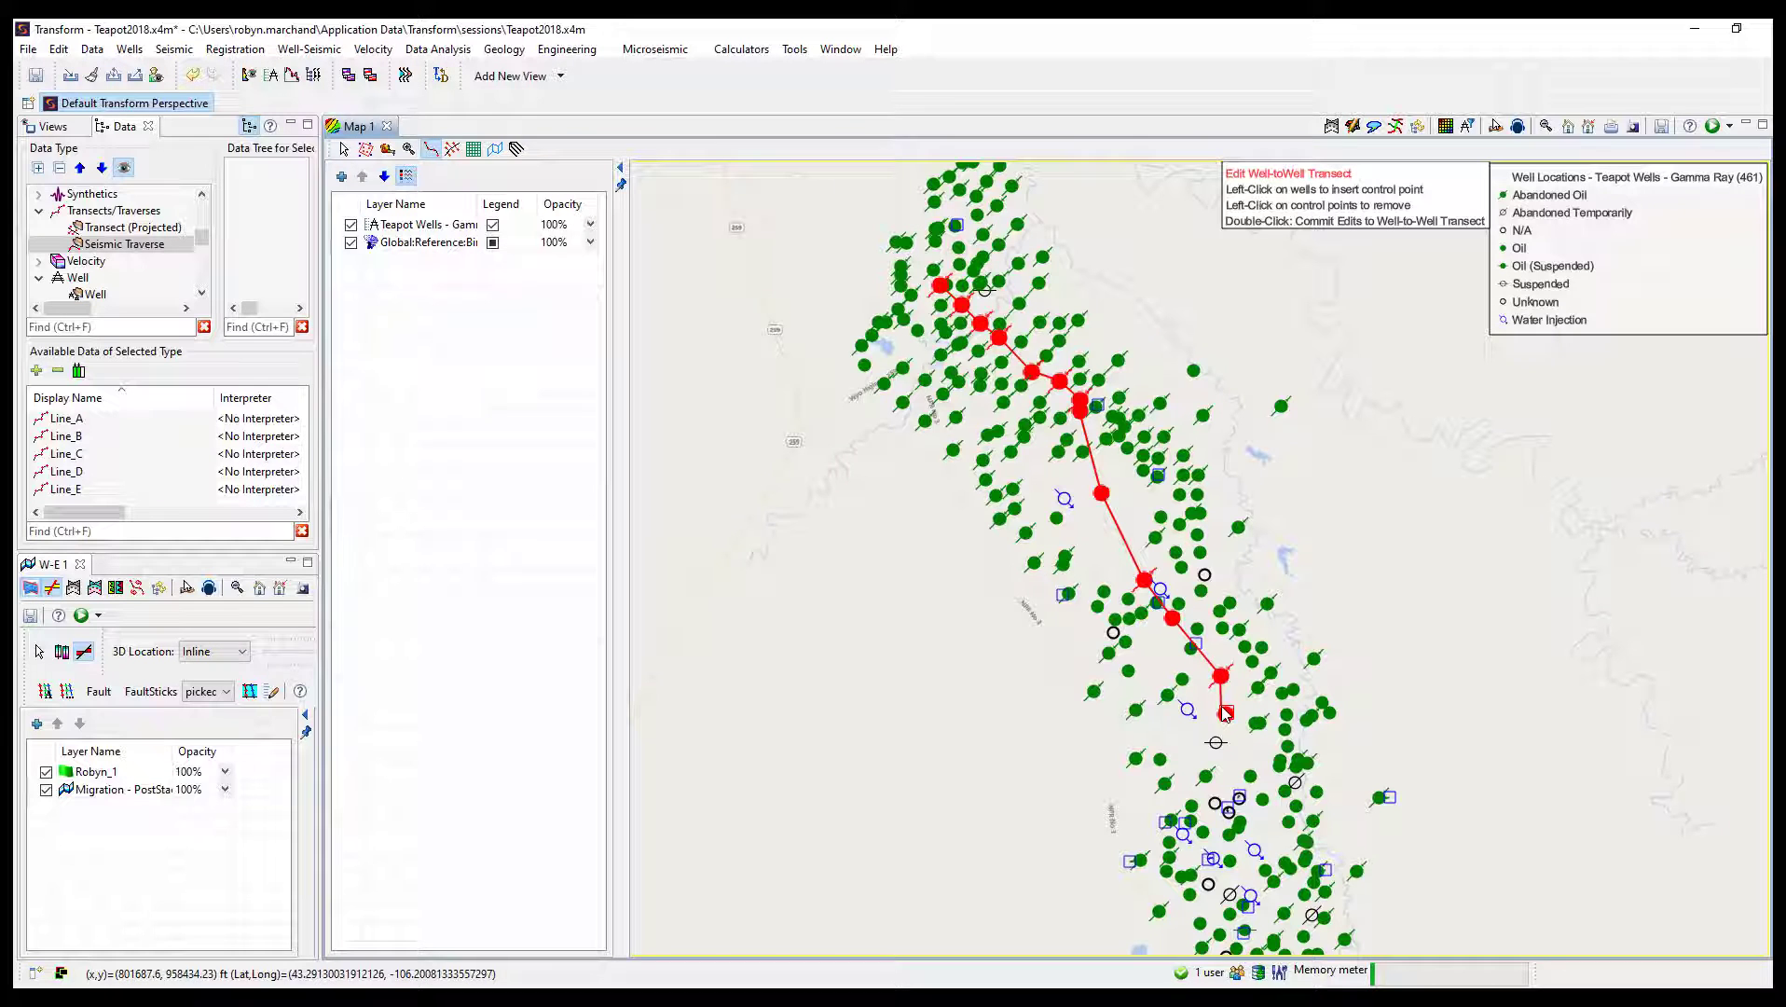
pyautogui.doubleClick(1225, 713)
# Name the transect Robyn_Well_to_Well_Transect and create it.
pyautogui.write('R')
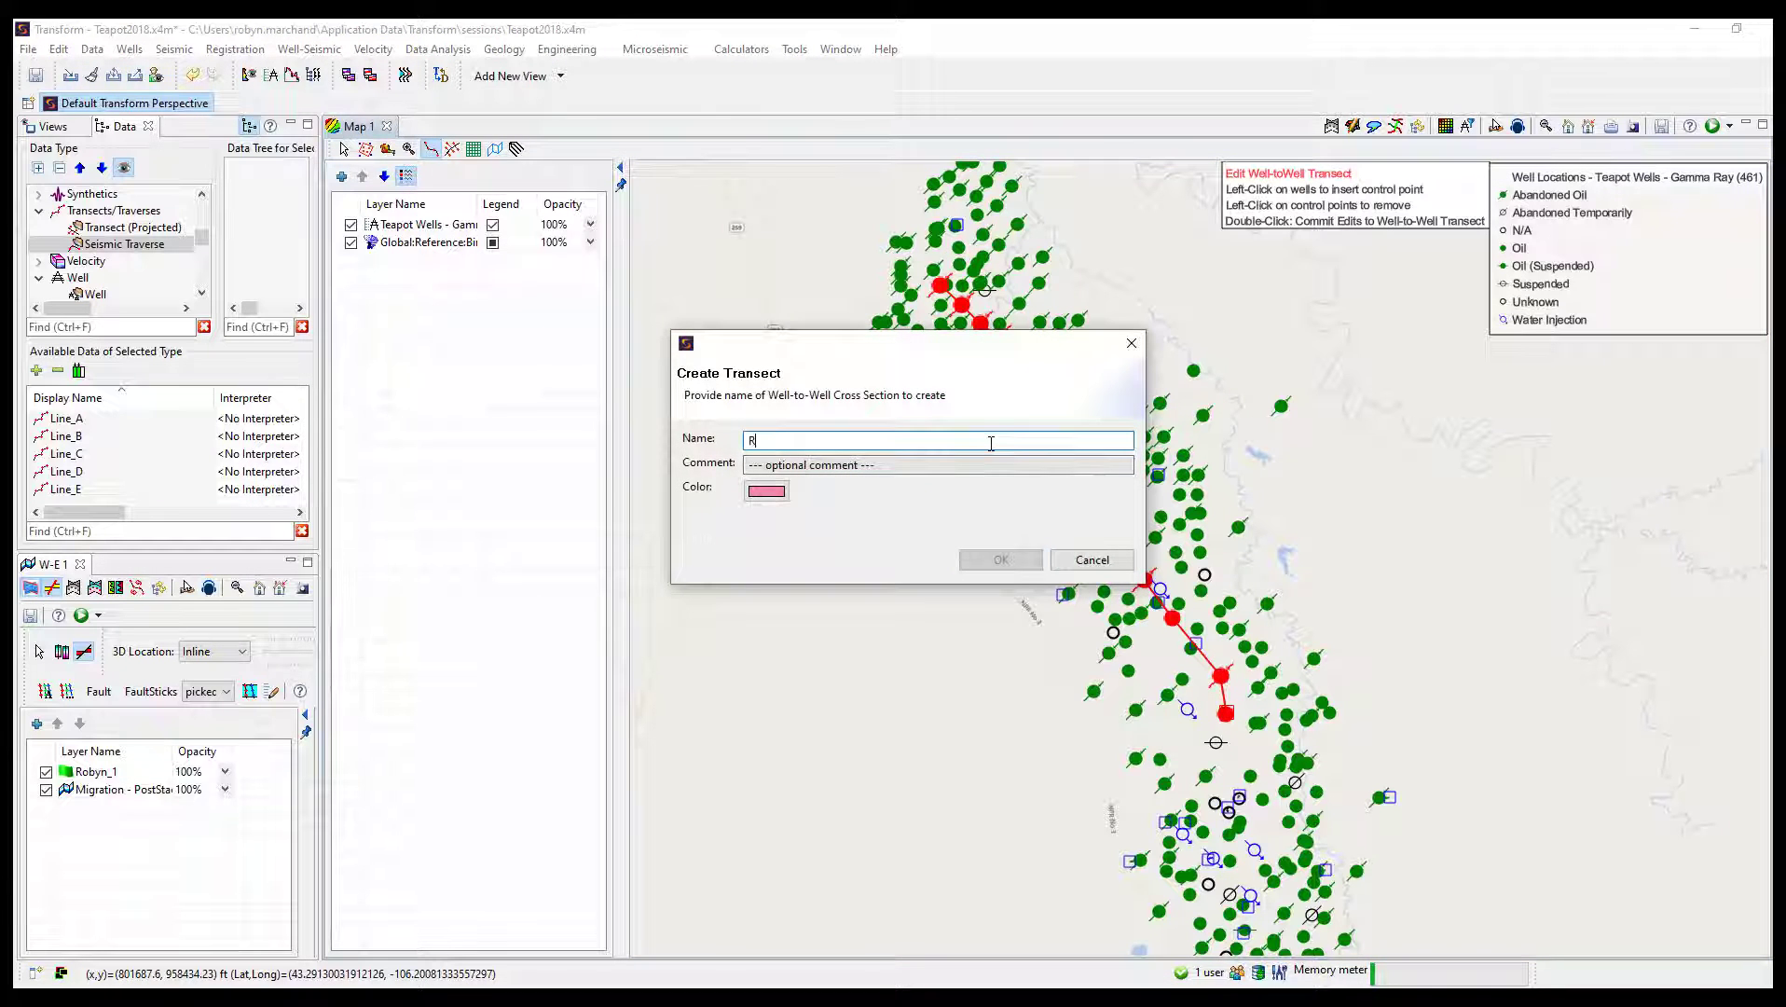
pyautogui.write('obyn_Well_to_Well_Tra')
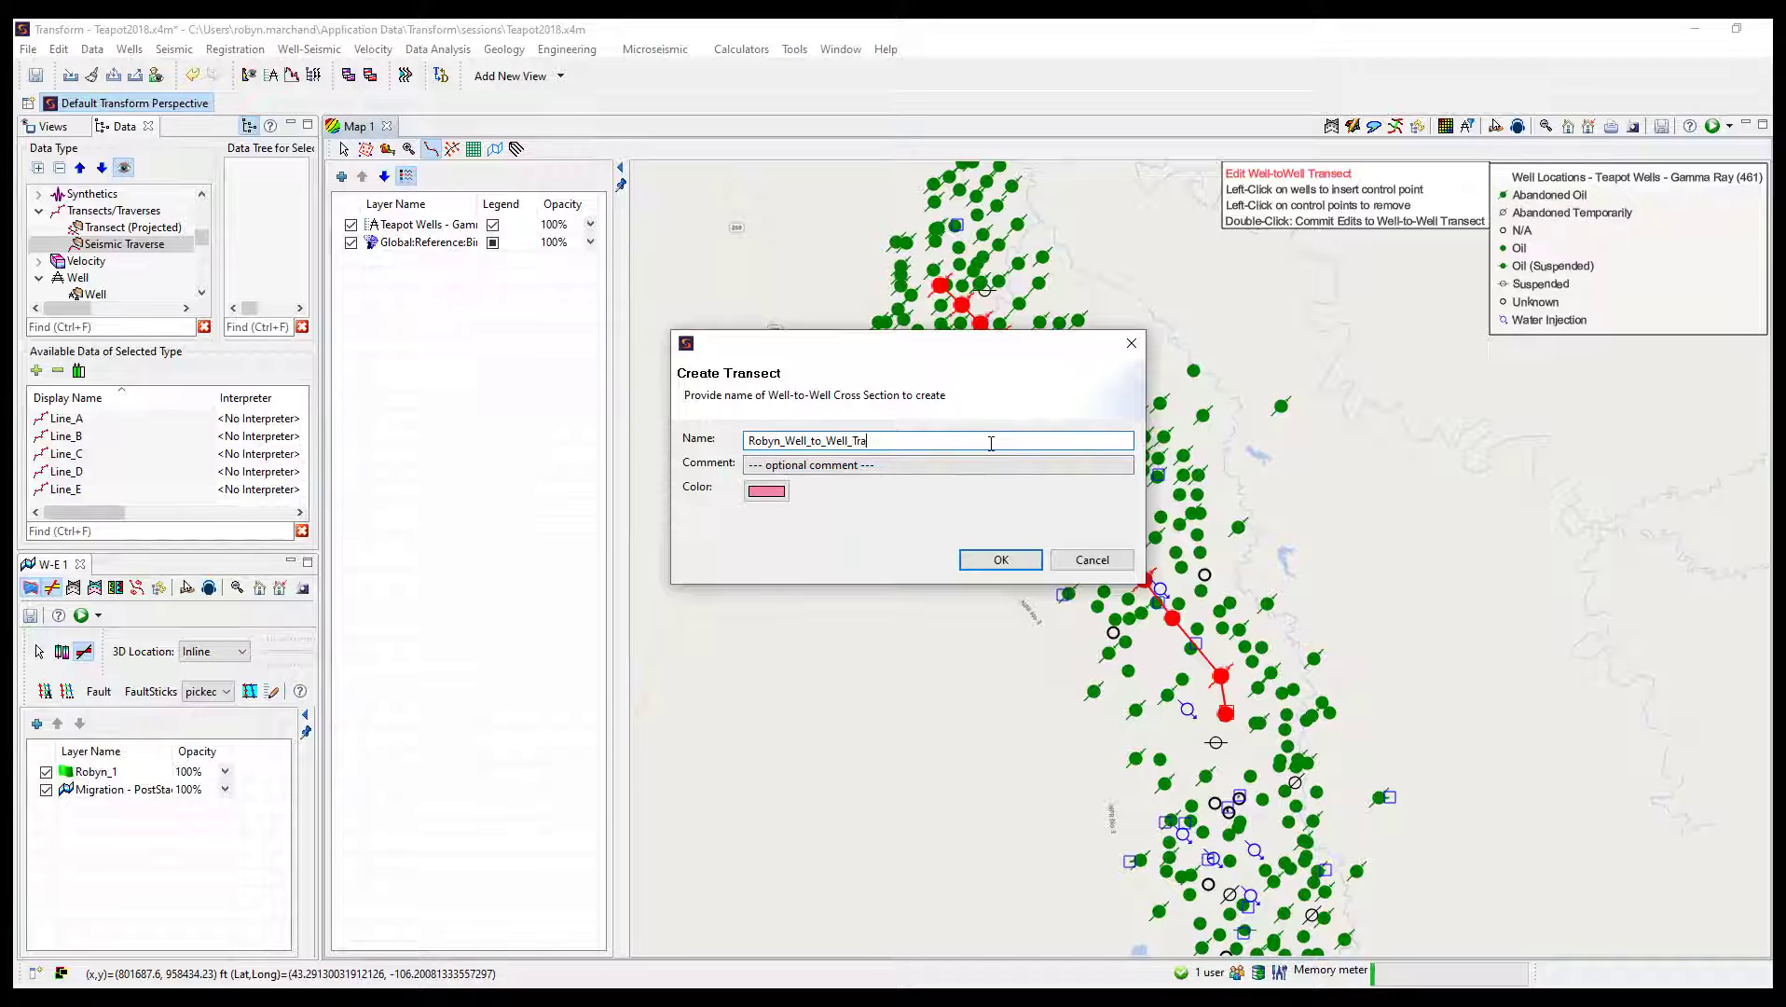
pyautogui.write('sect')
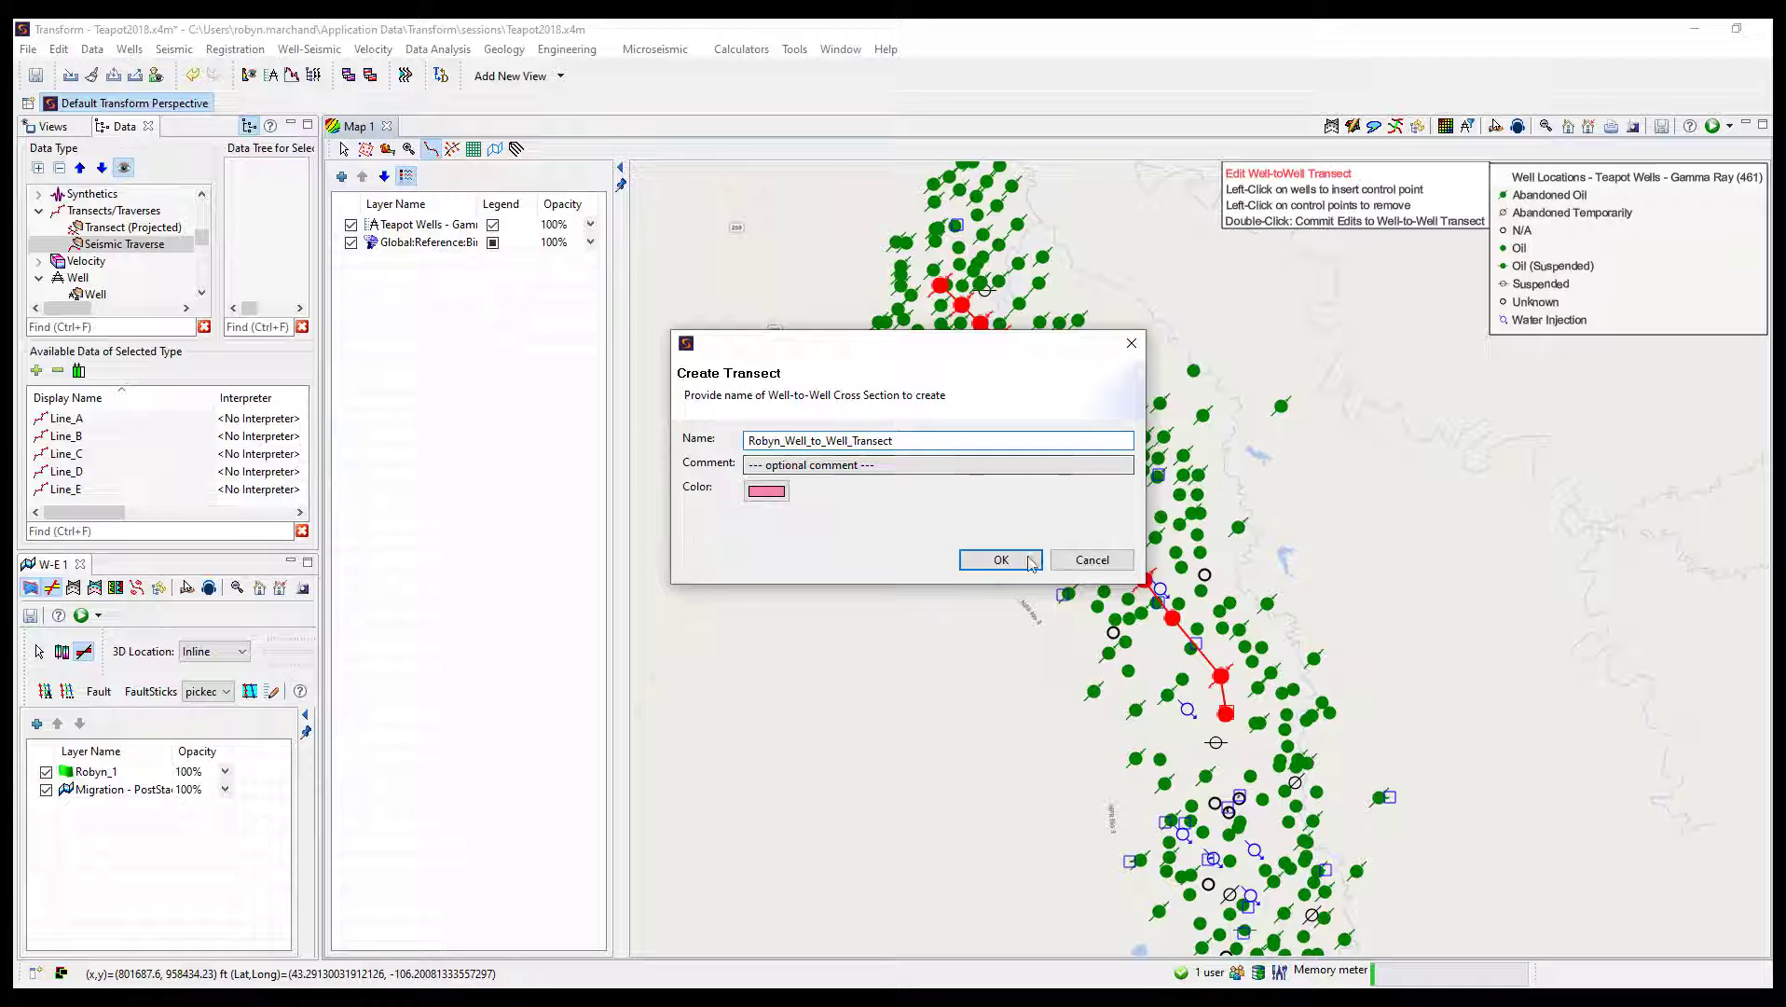
pyautogui.click(1030, 559)
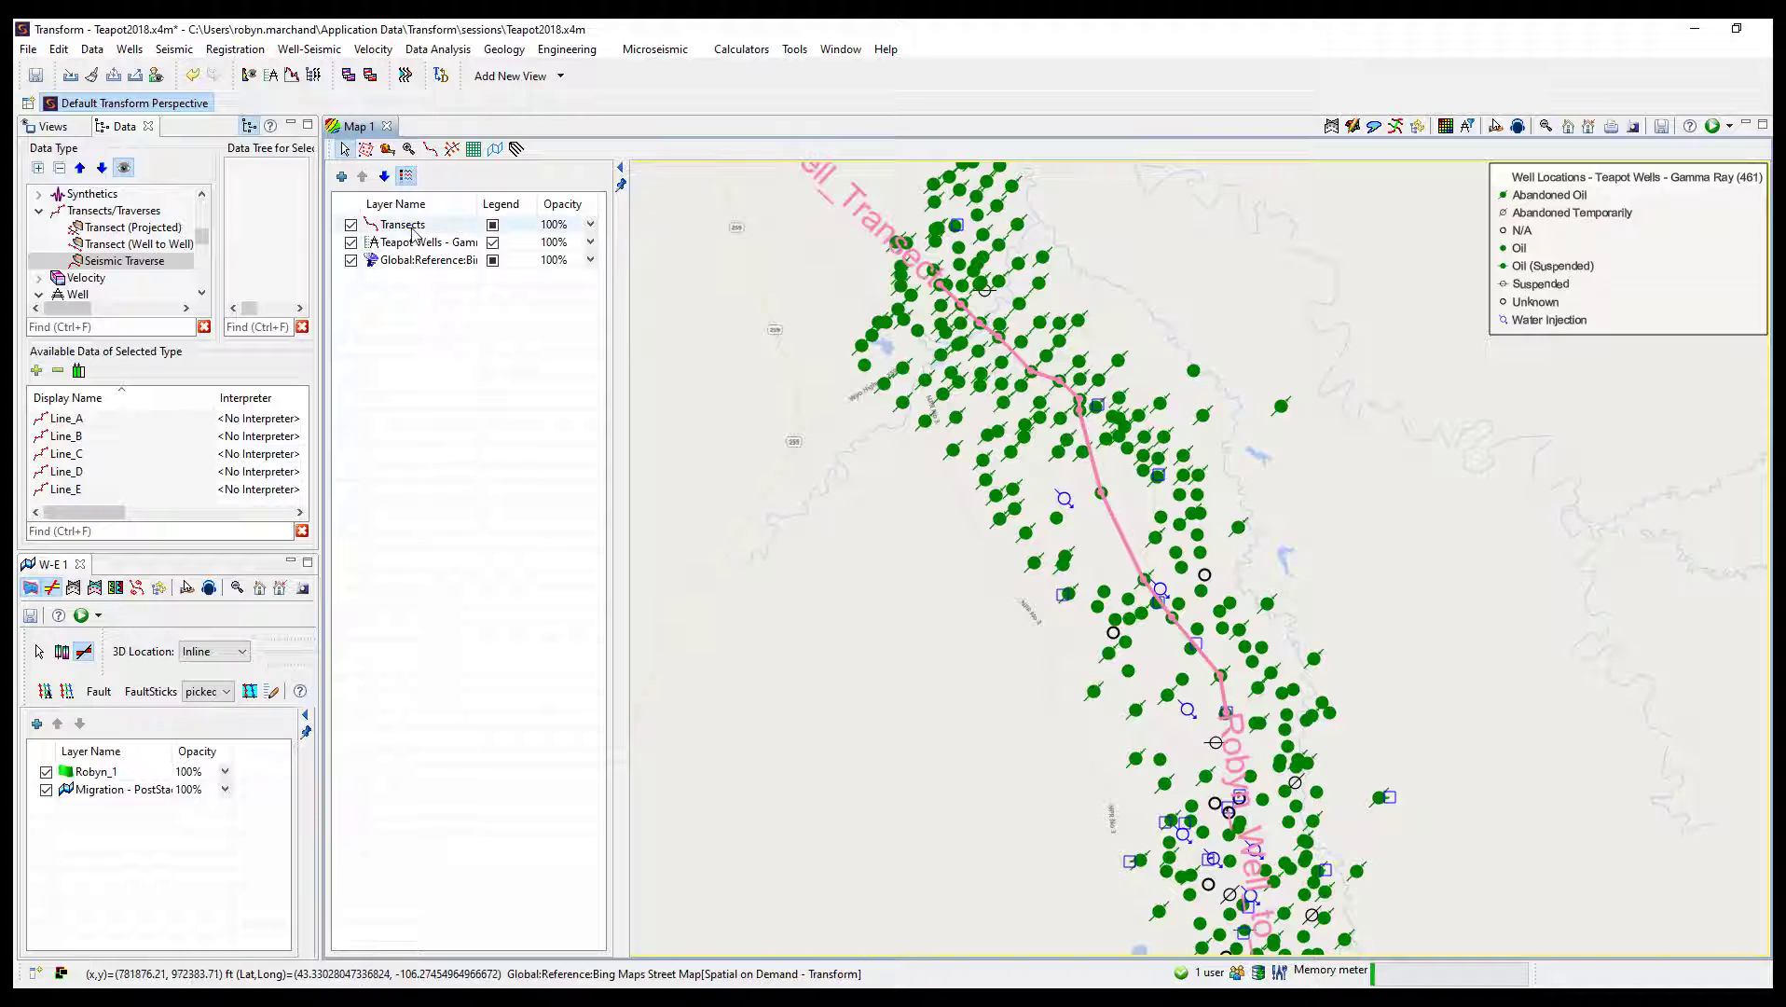
pyautogui.rightClick(390, 234)
# In Transects style, toggle Robyn_syn and Robyn_FaciesLogs off again, then list Transect (Well to Well) data.
pyautogui.click(428, 236)
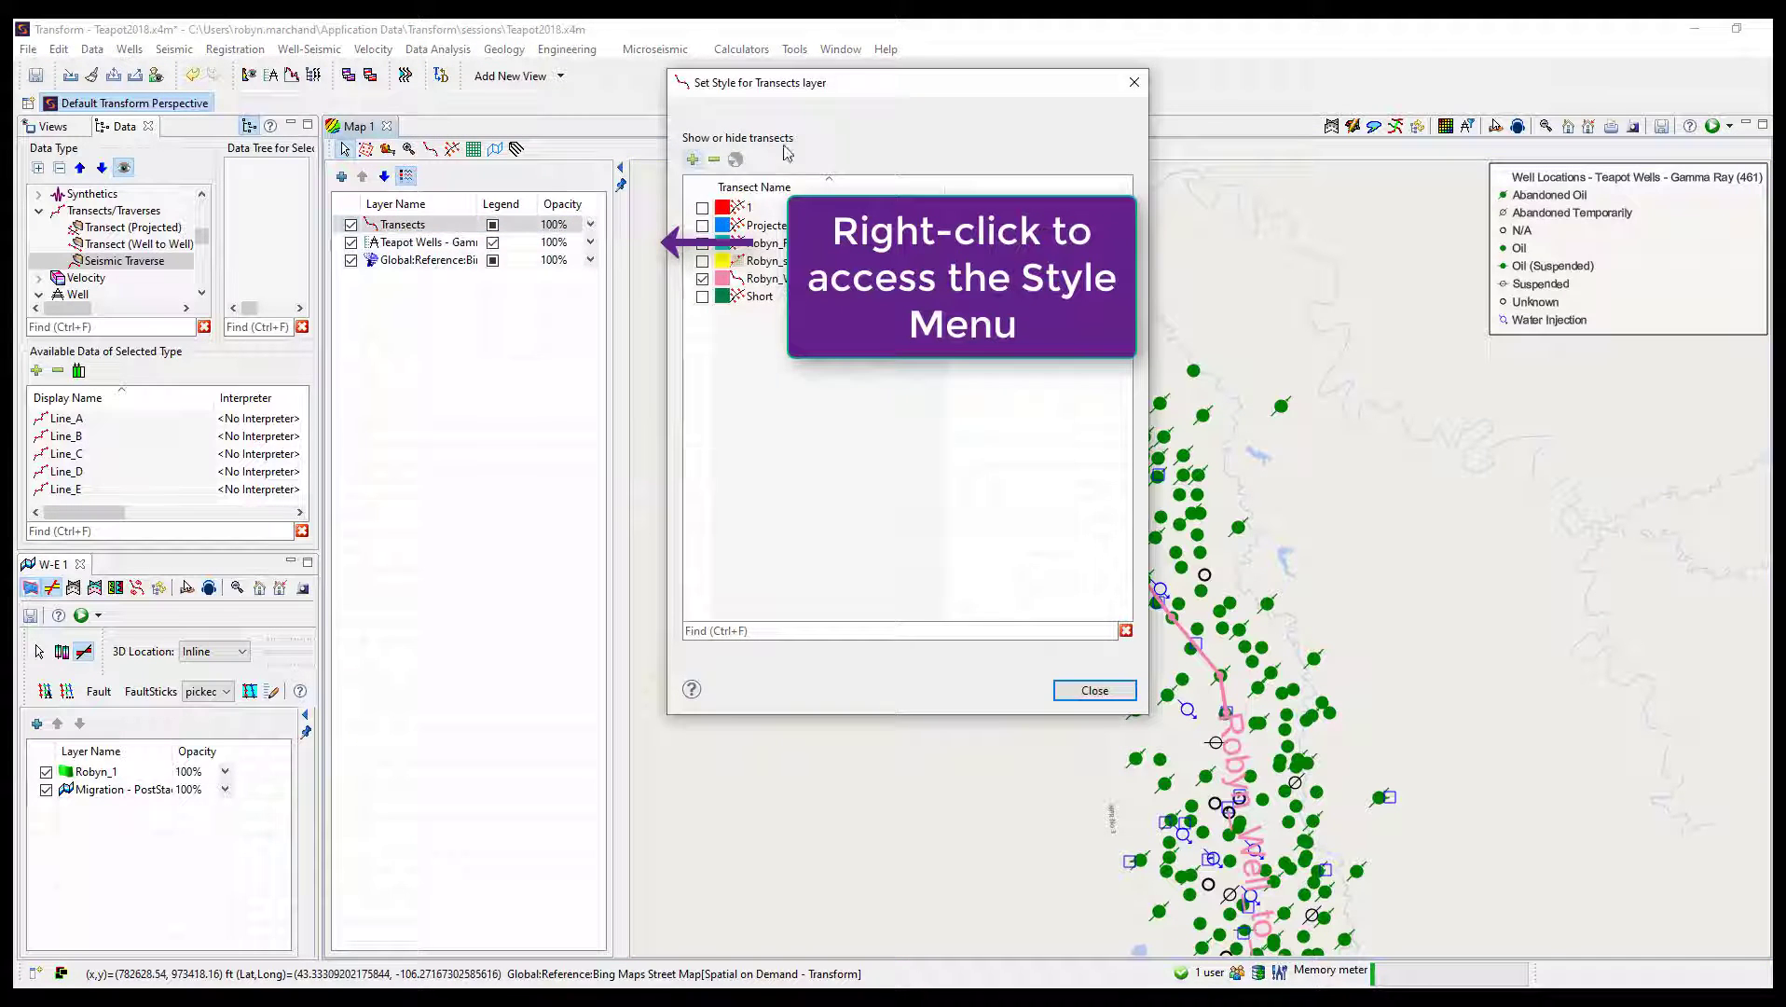
pyautogui.click(341, 431)
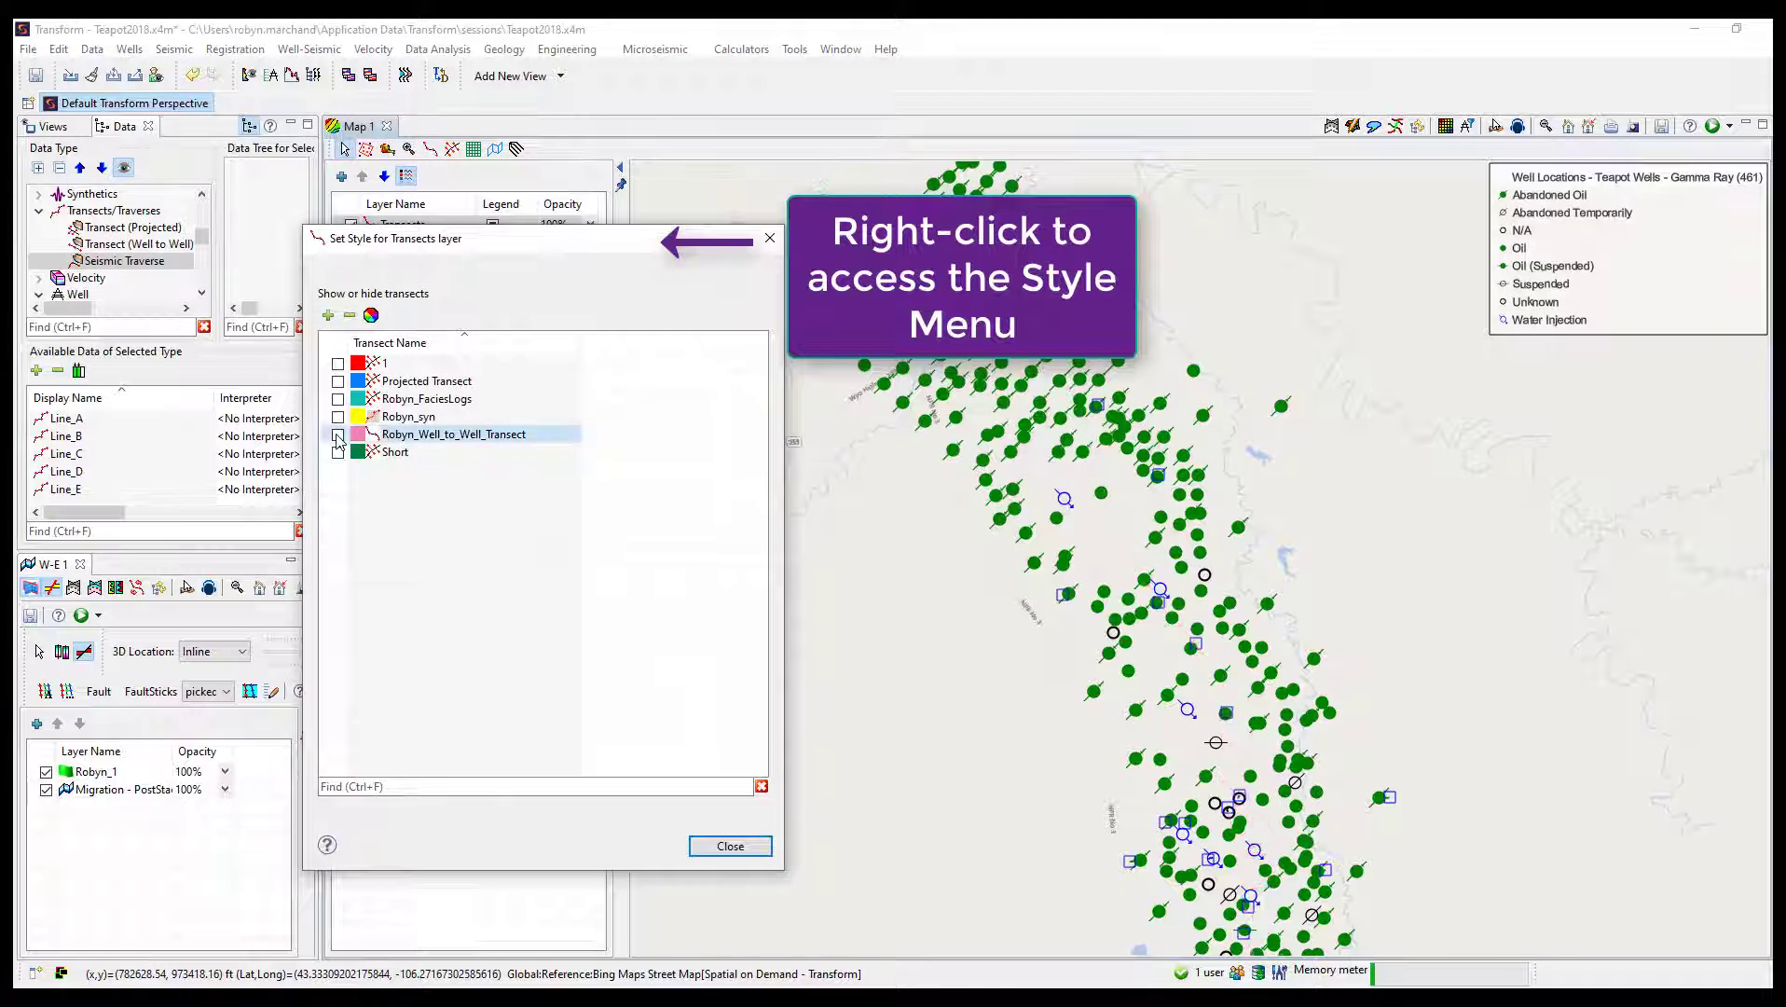
pyautogui.click(339, 417)
pyautogui.click(338, 417)
pyautogui.click(338, 399)
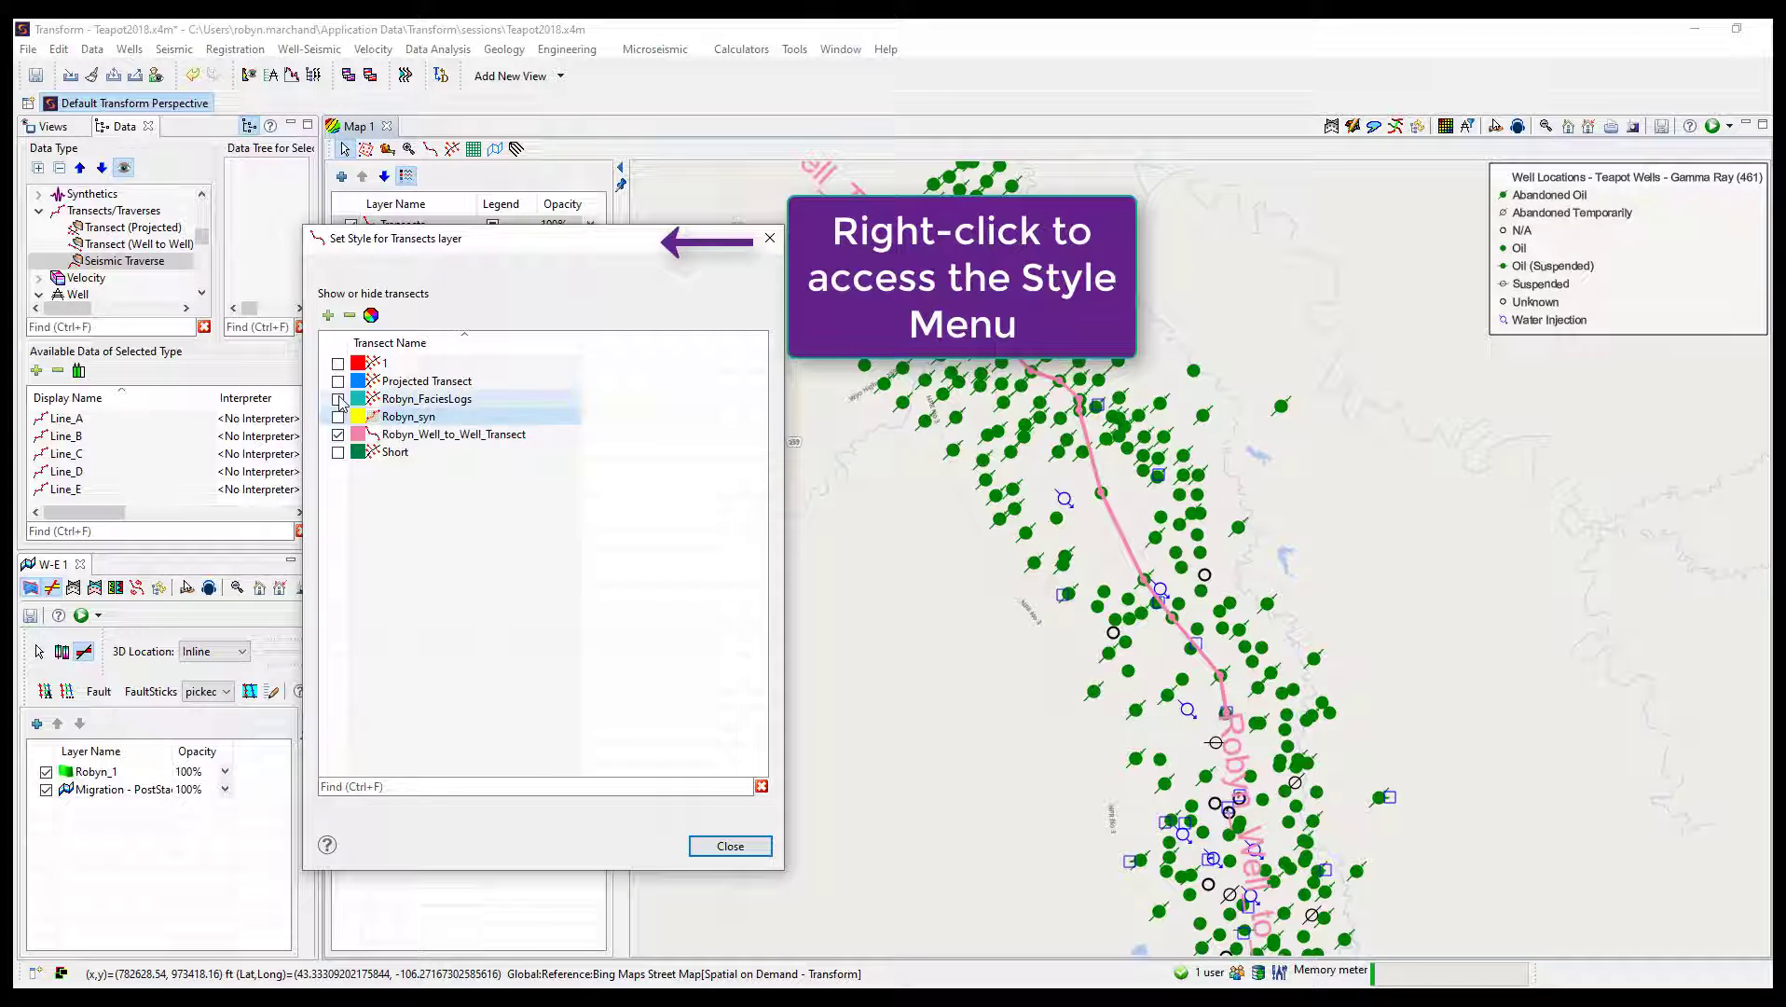
pyautogui.click(337, 399)
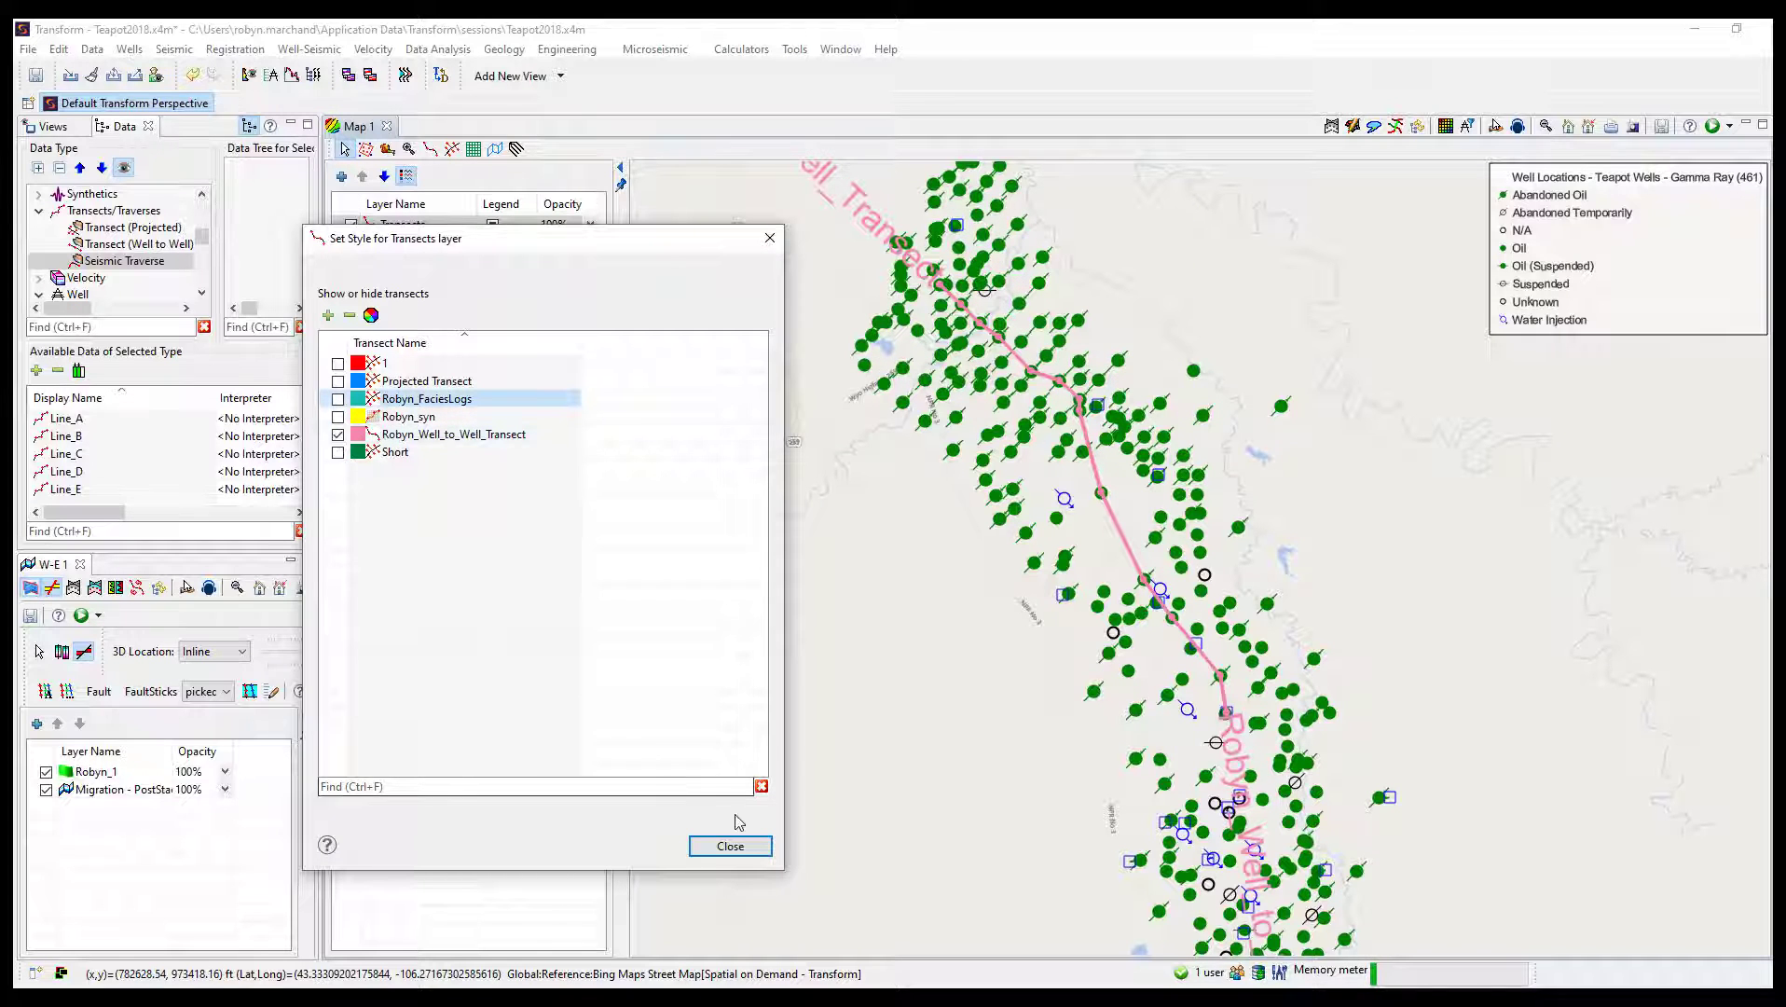
pyautogui.click(730, 846)
pyautogui.click(135, 243)
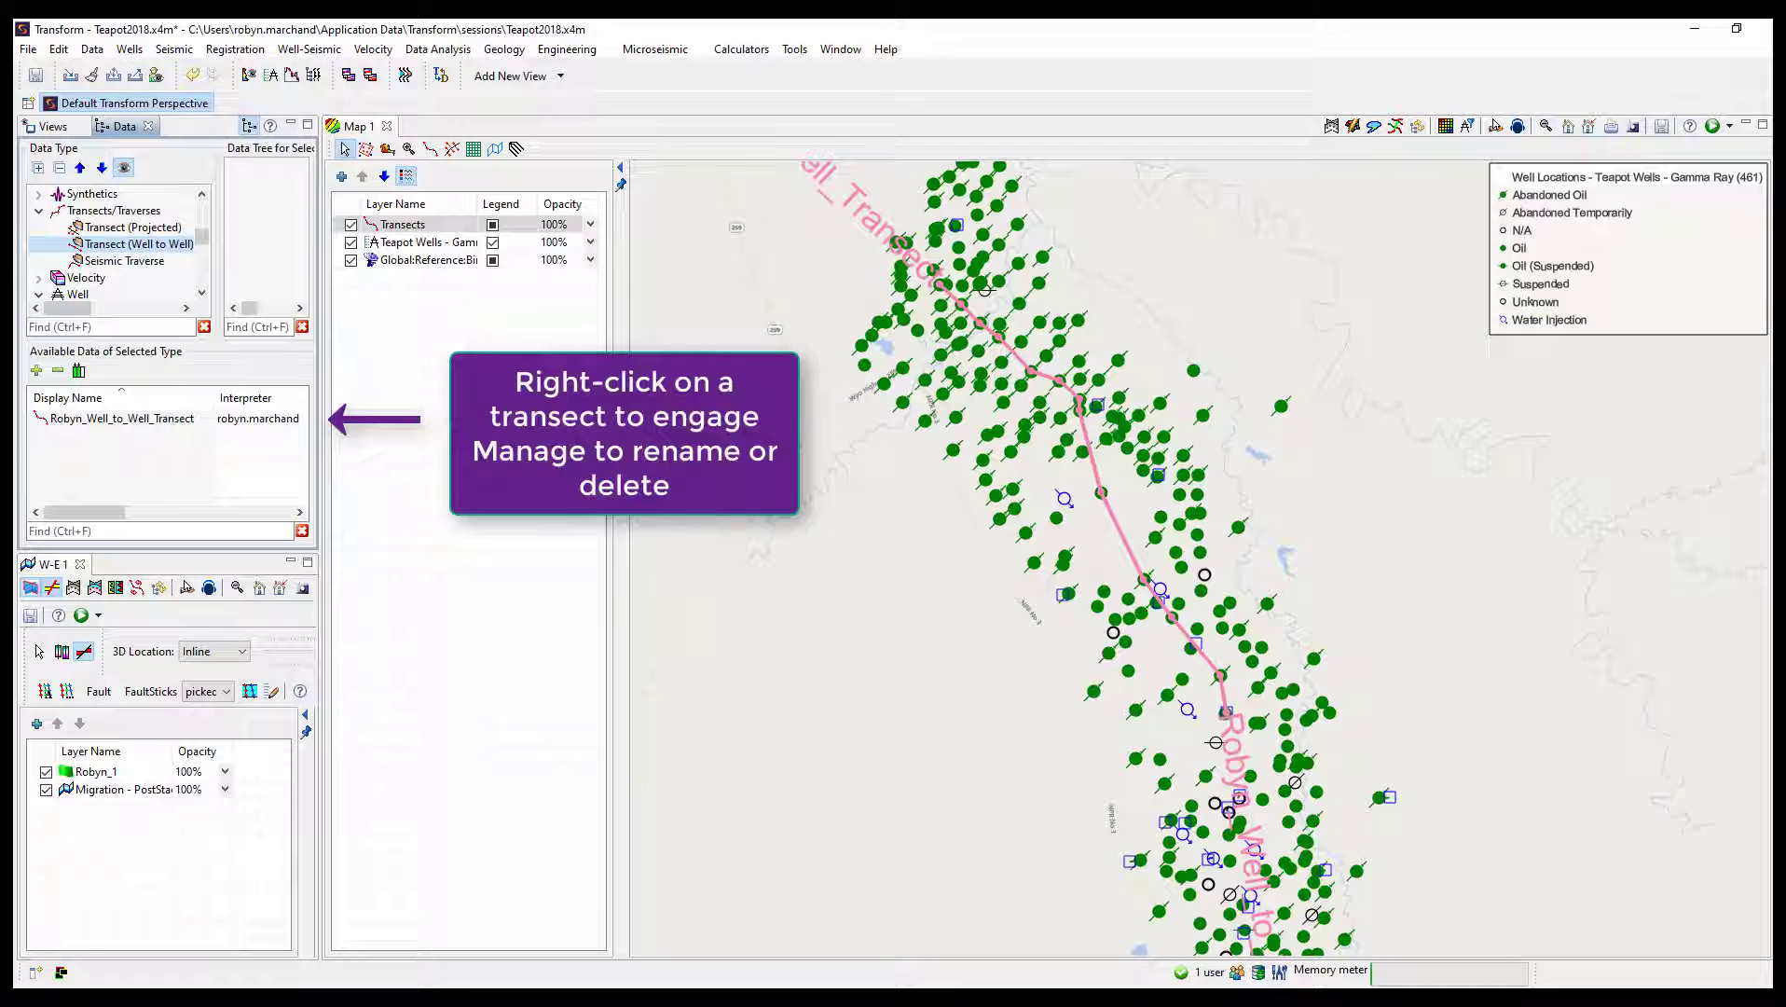
# Edit Robyn_Well_to_Well_Transect, adding control points including a leg out to two eastern wells.
pyautogui.click(1125, 545)
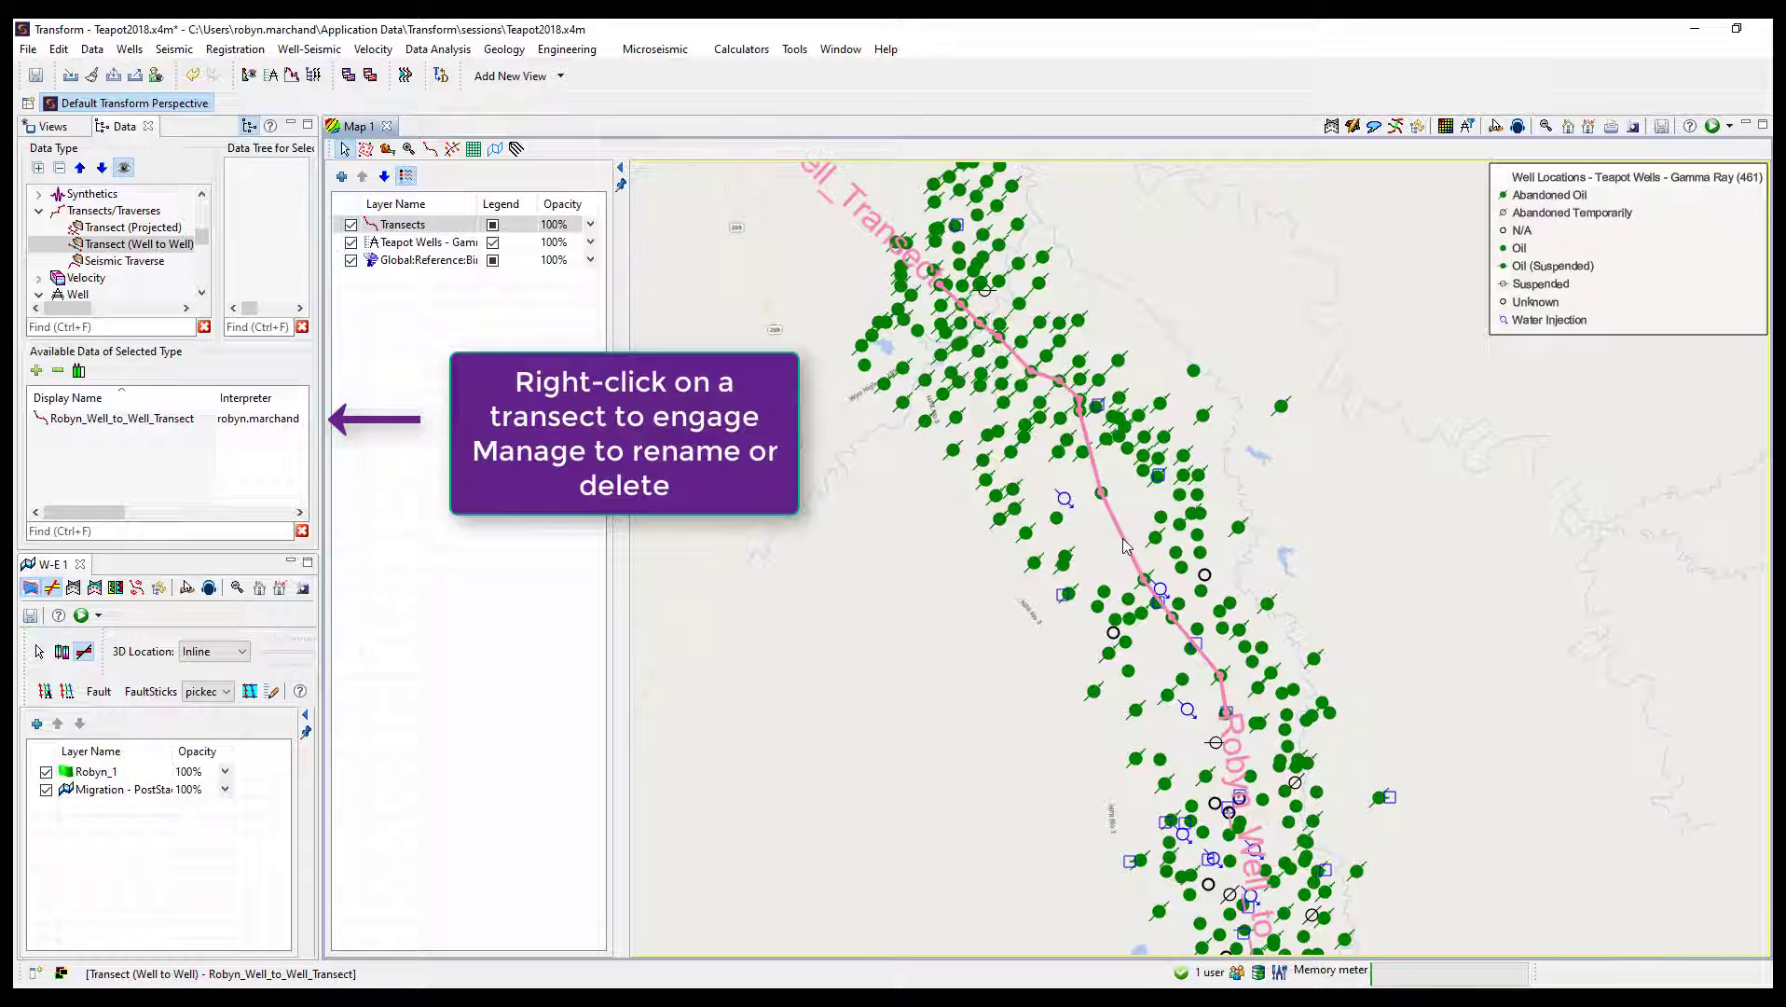
pyautogui.rightClick(1125, 547)
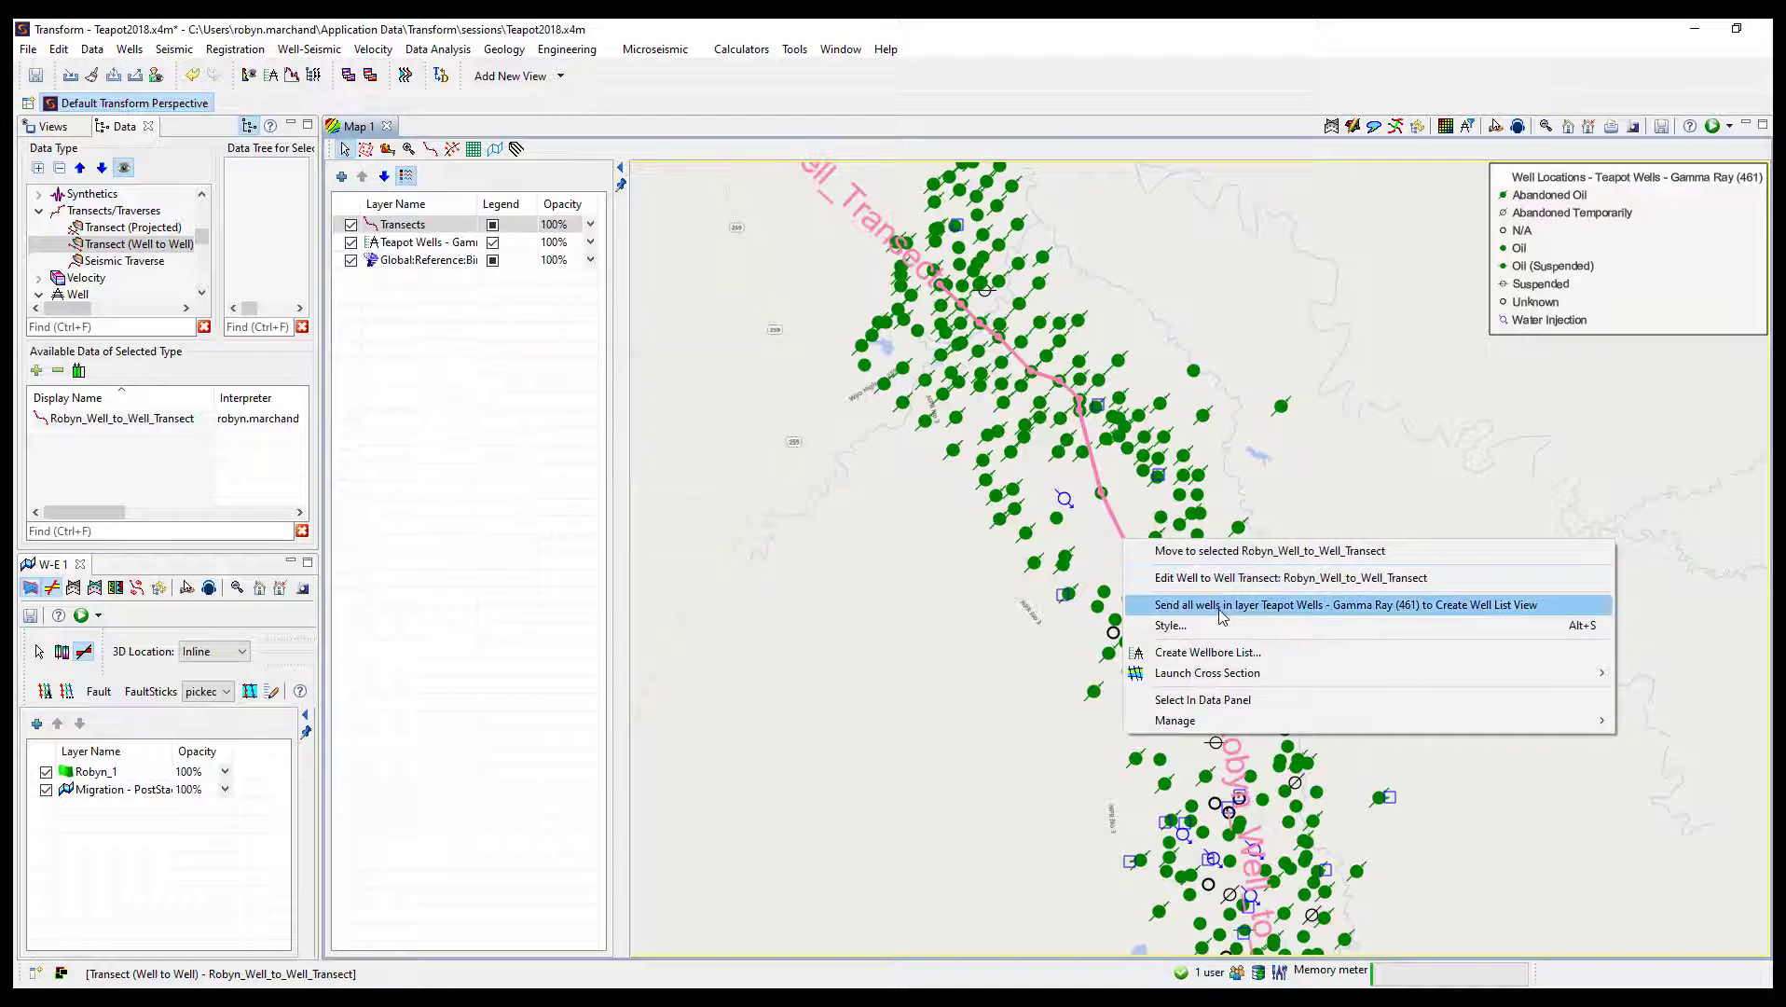
pyautogui.moveTo(1227, 679)
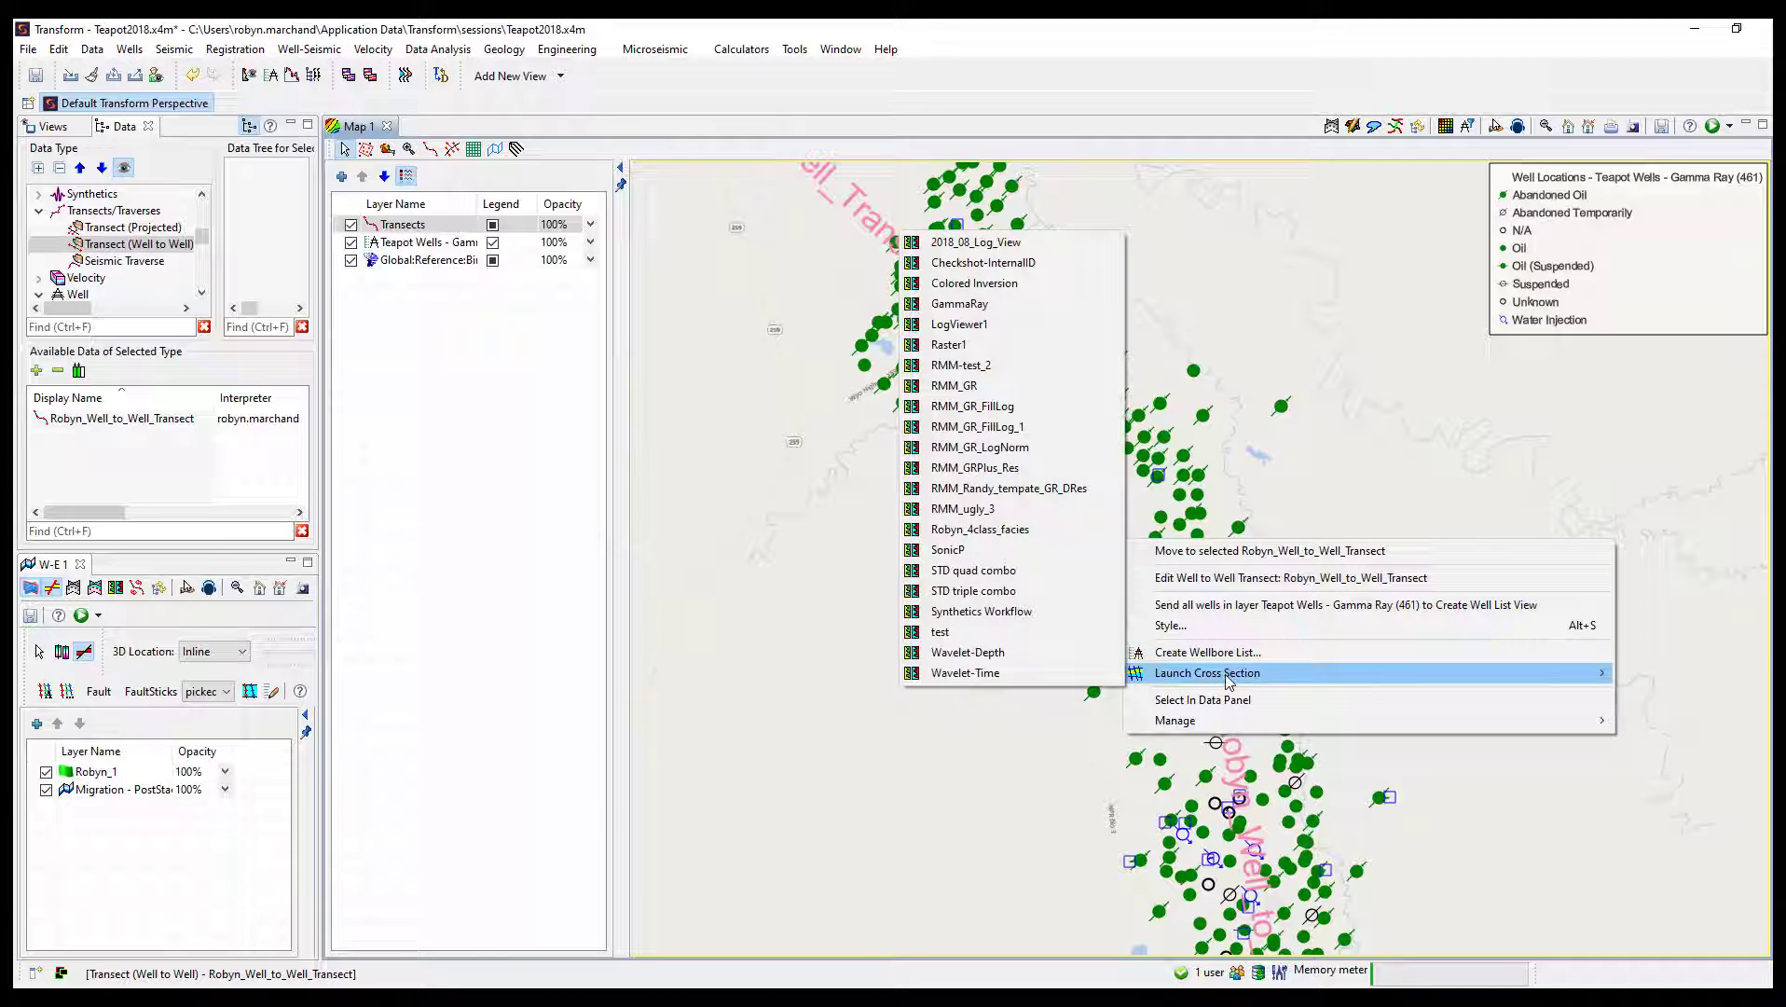
pyautogui.click(1239, 578)
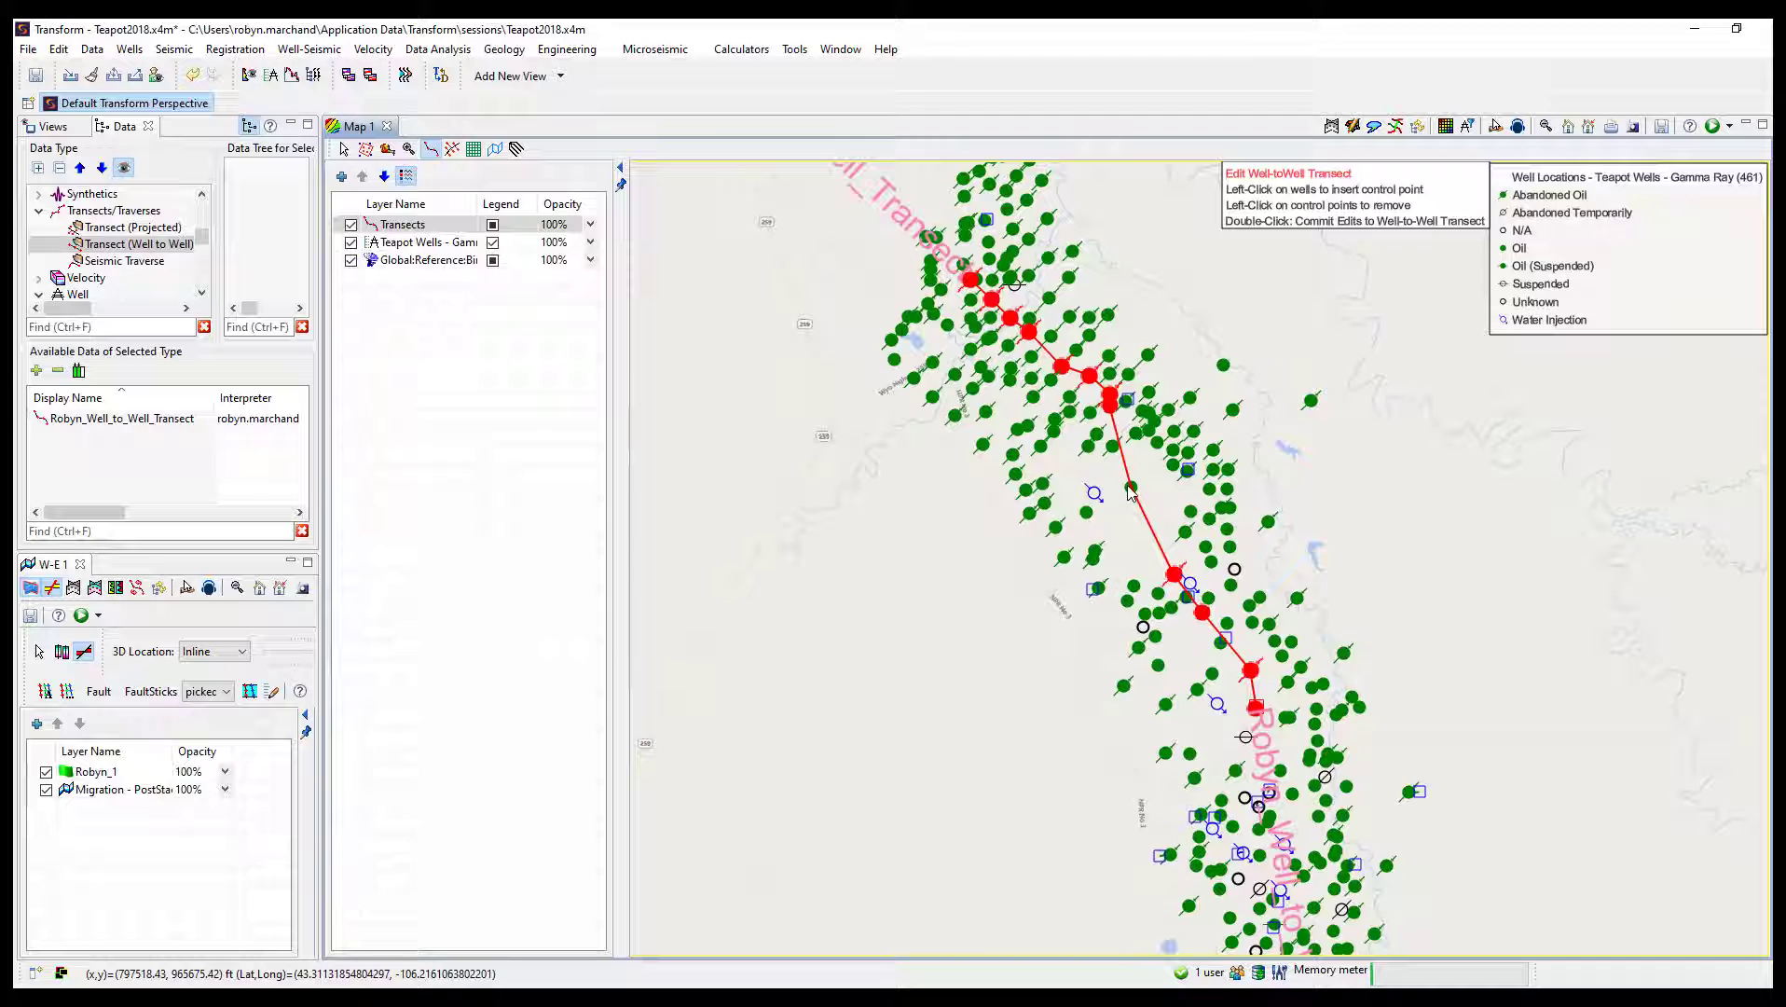
pyautogui.click(1133, 490)
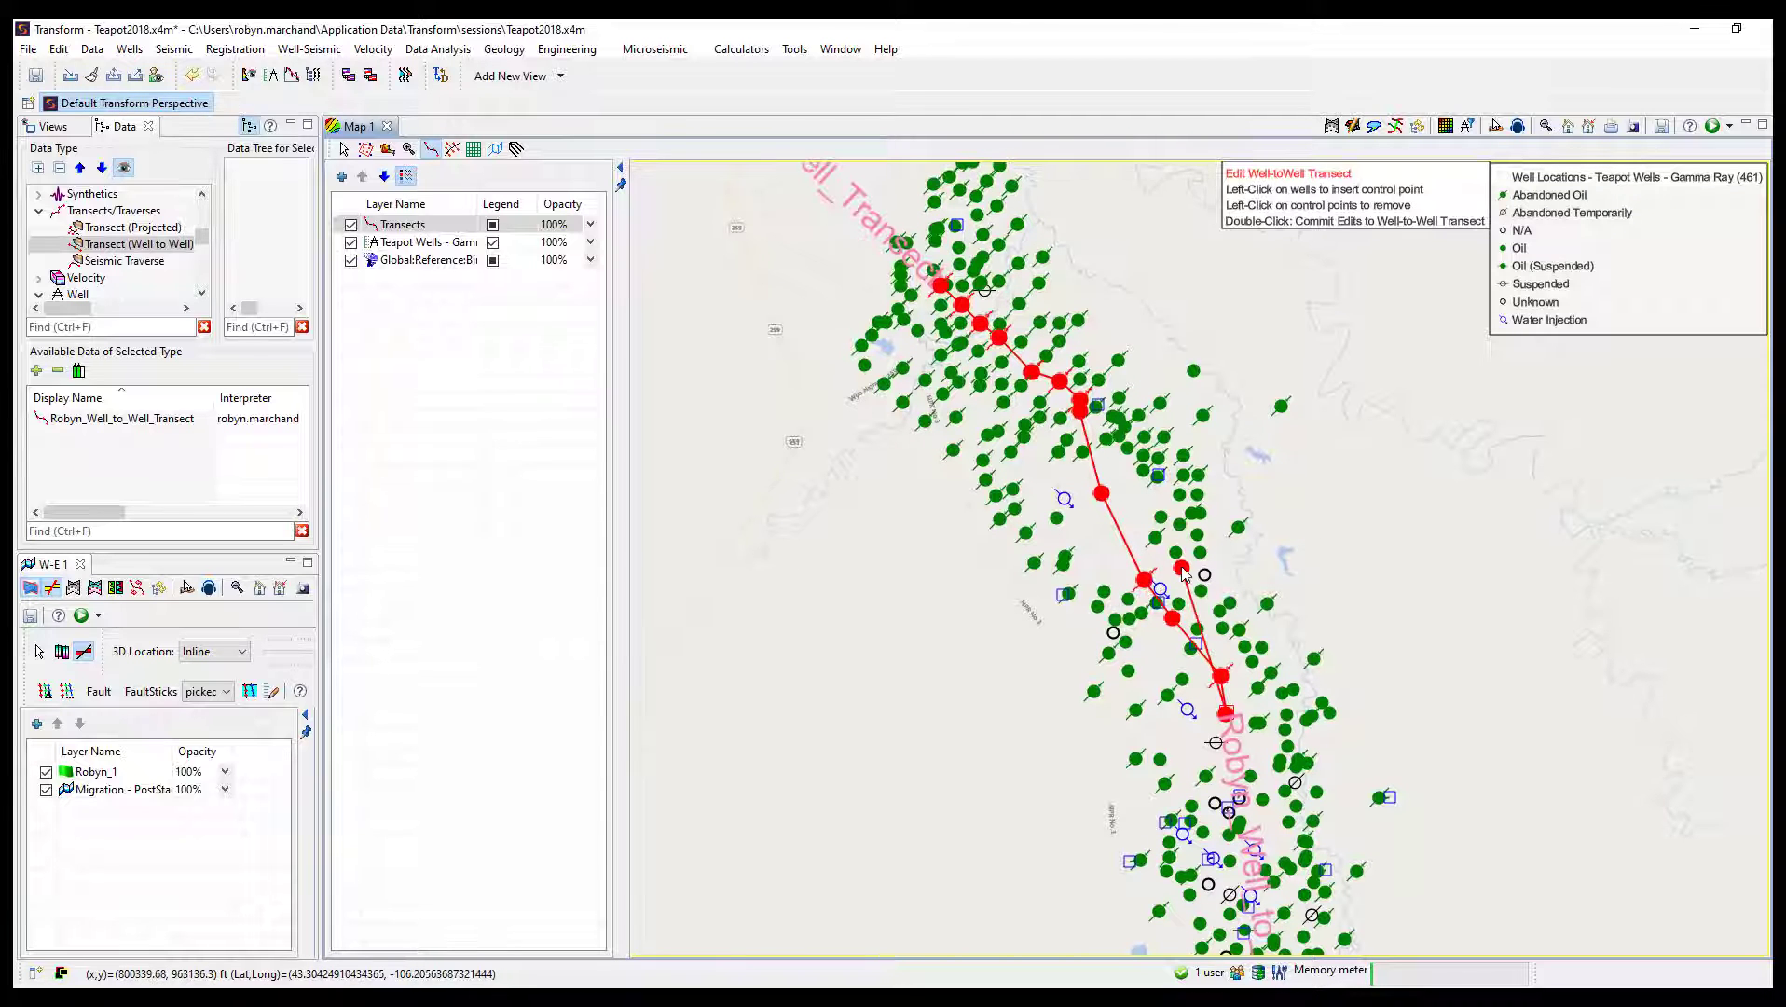
pyautogui.click(1238, 529)
pyautogui.click(1269, 604)
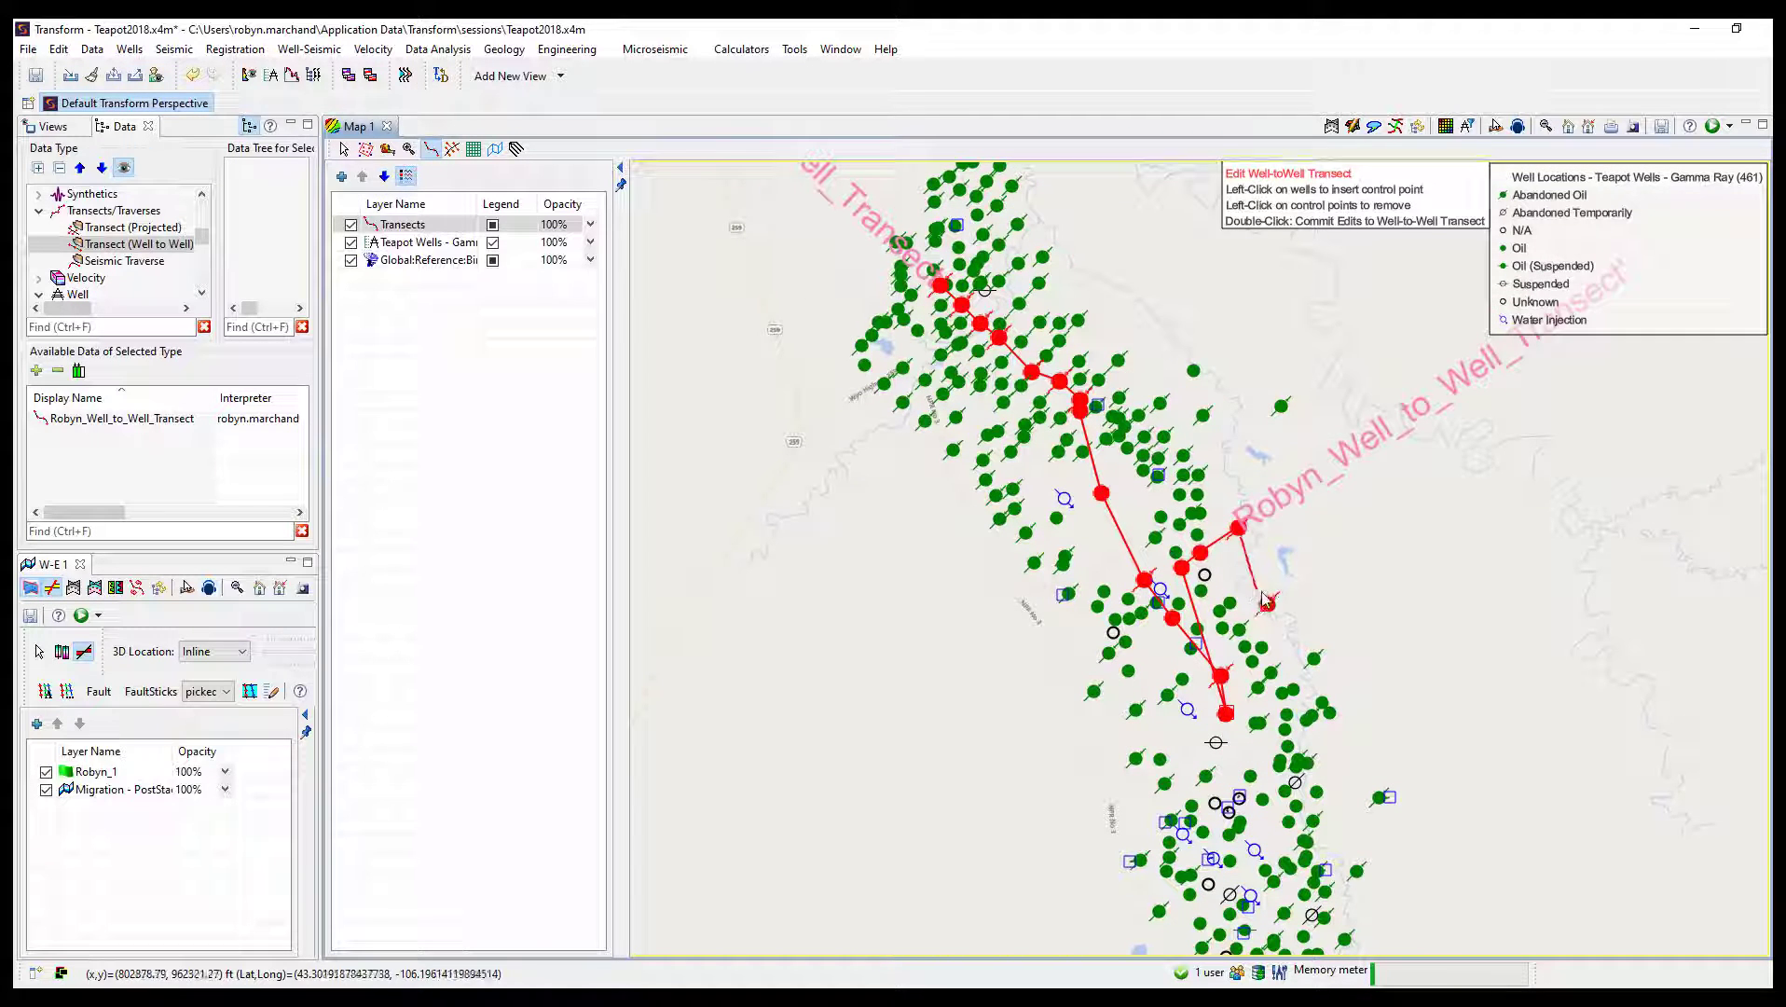
pyautogui.doubleClick(1269, 604)
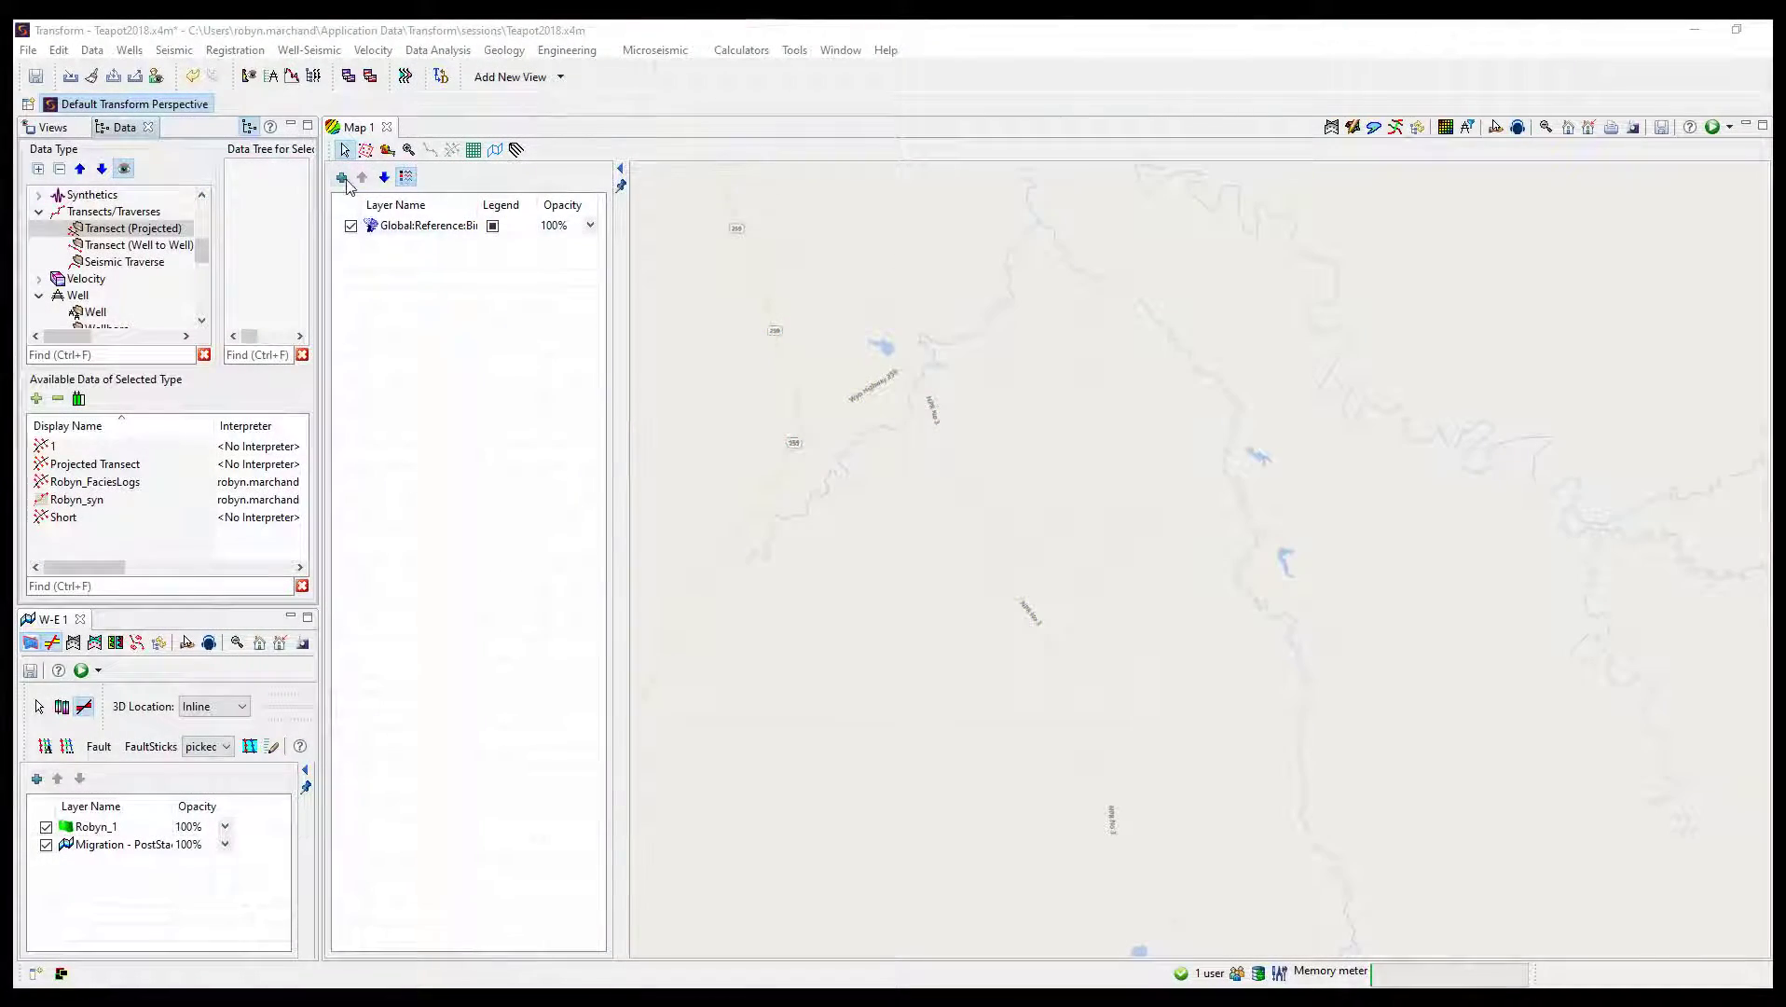
# Add the Teapot Wells - Gamma Ray (461) well list to the map.
pyautogui.click(342, 177)
pyautogui.click(701, 167)
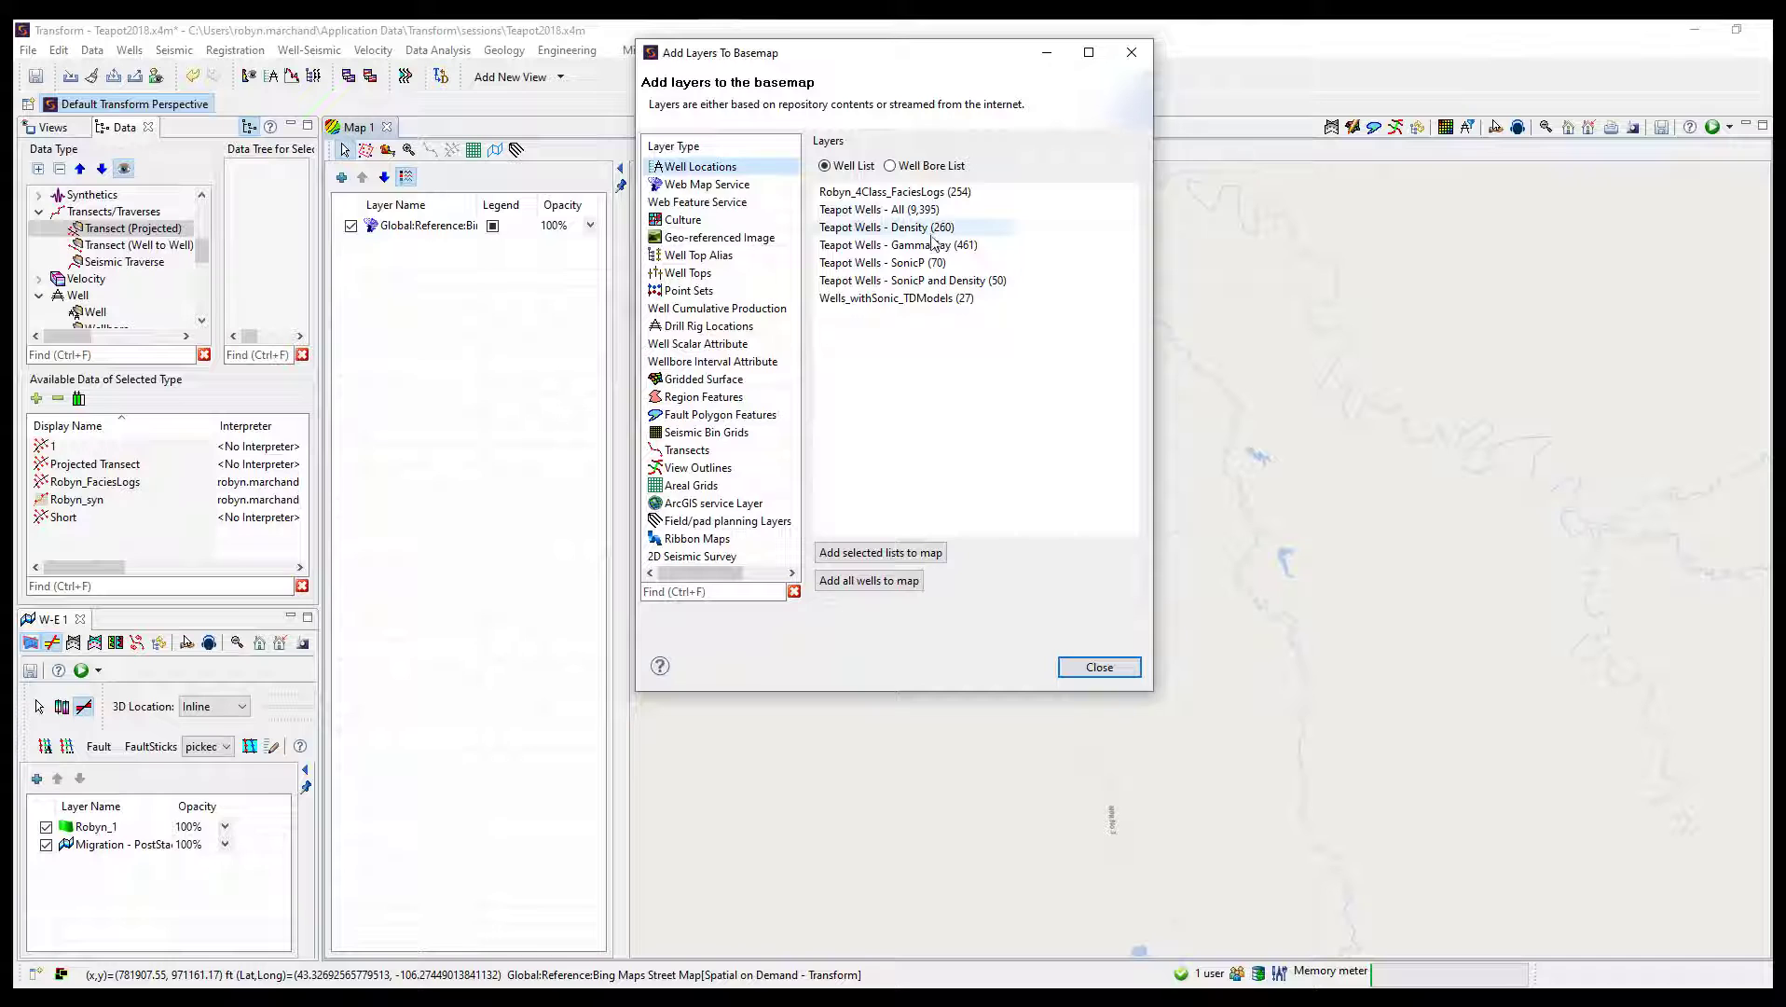
pyautogui.click(932, 246)
pyautogui.click(944, 552)
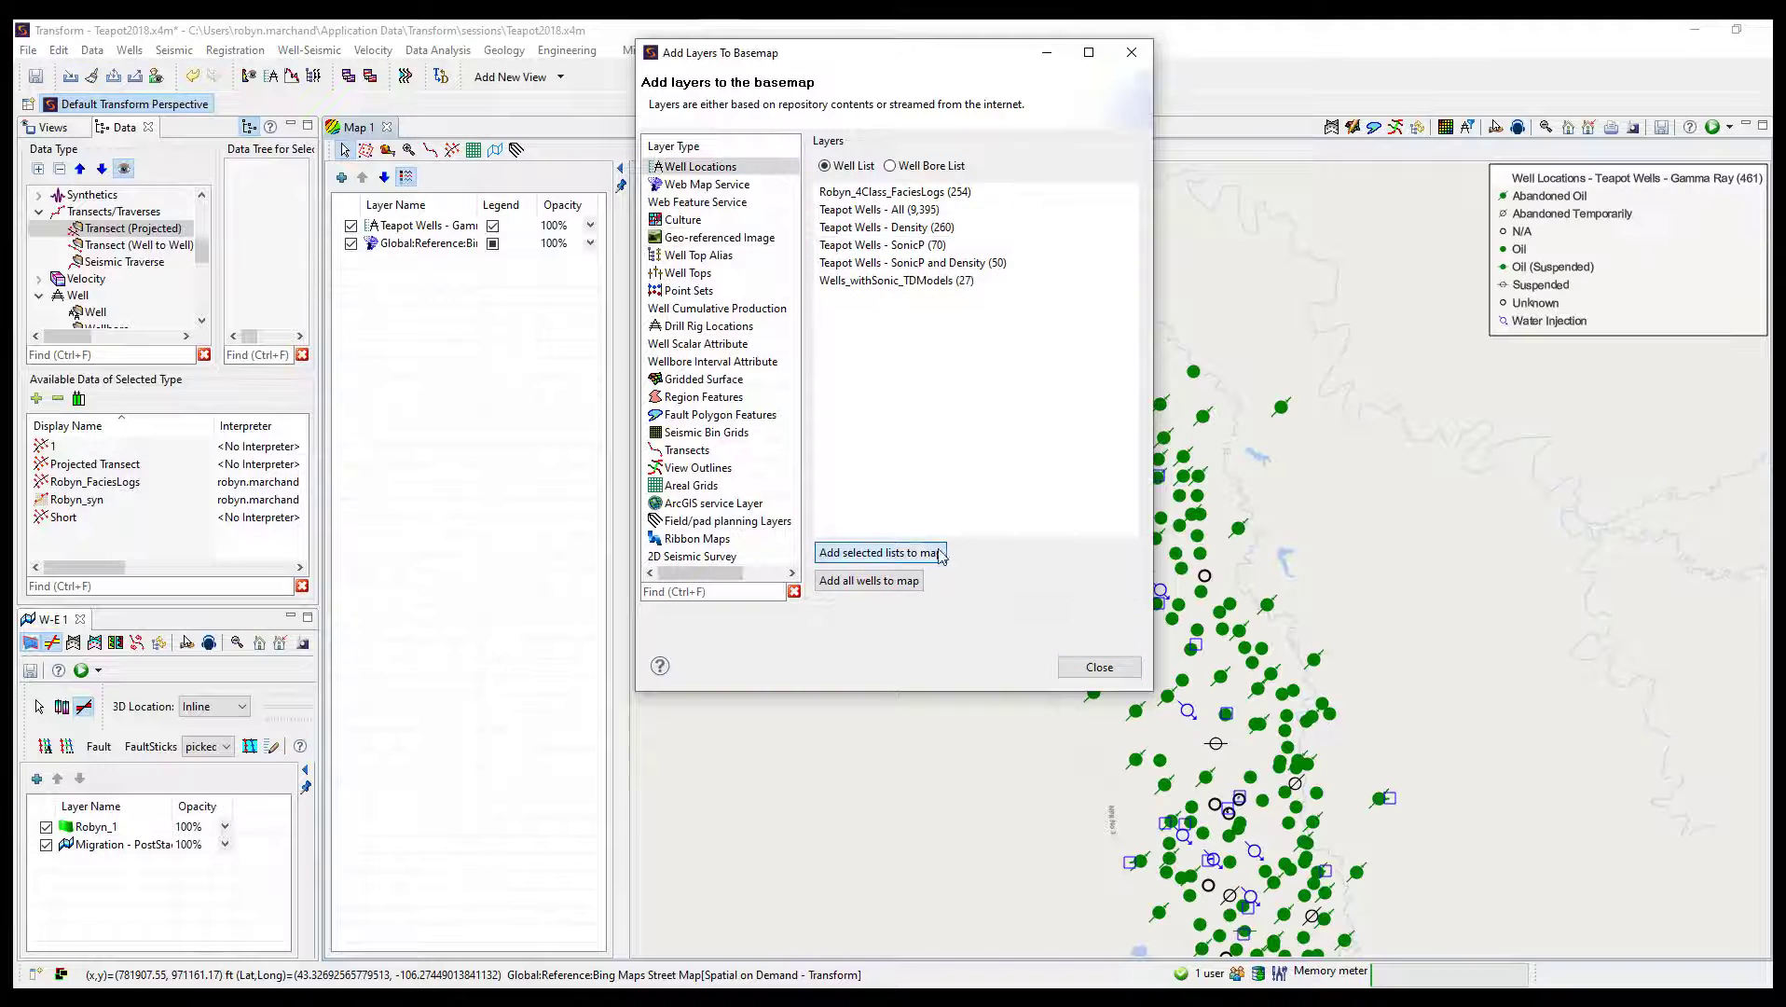
pyautogui.click(1099, 667)
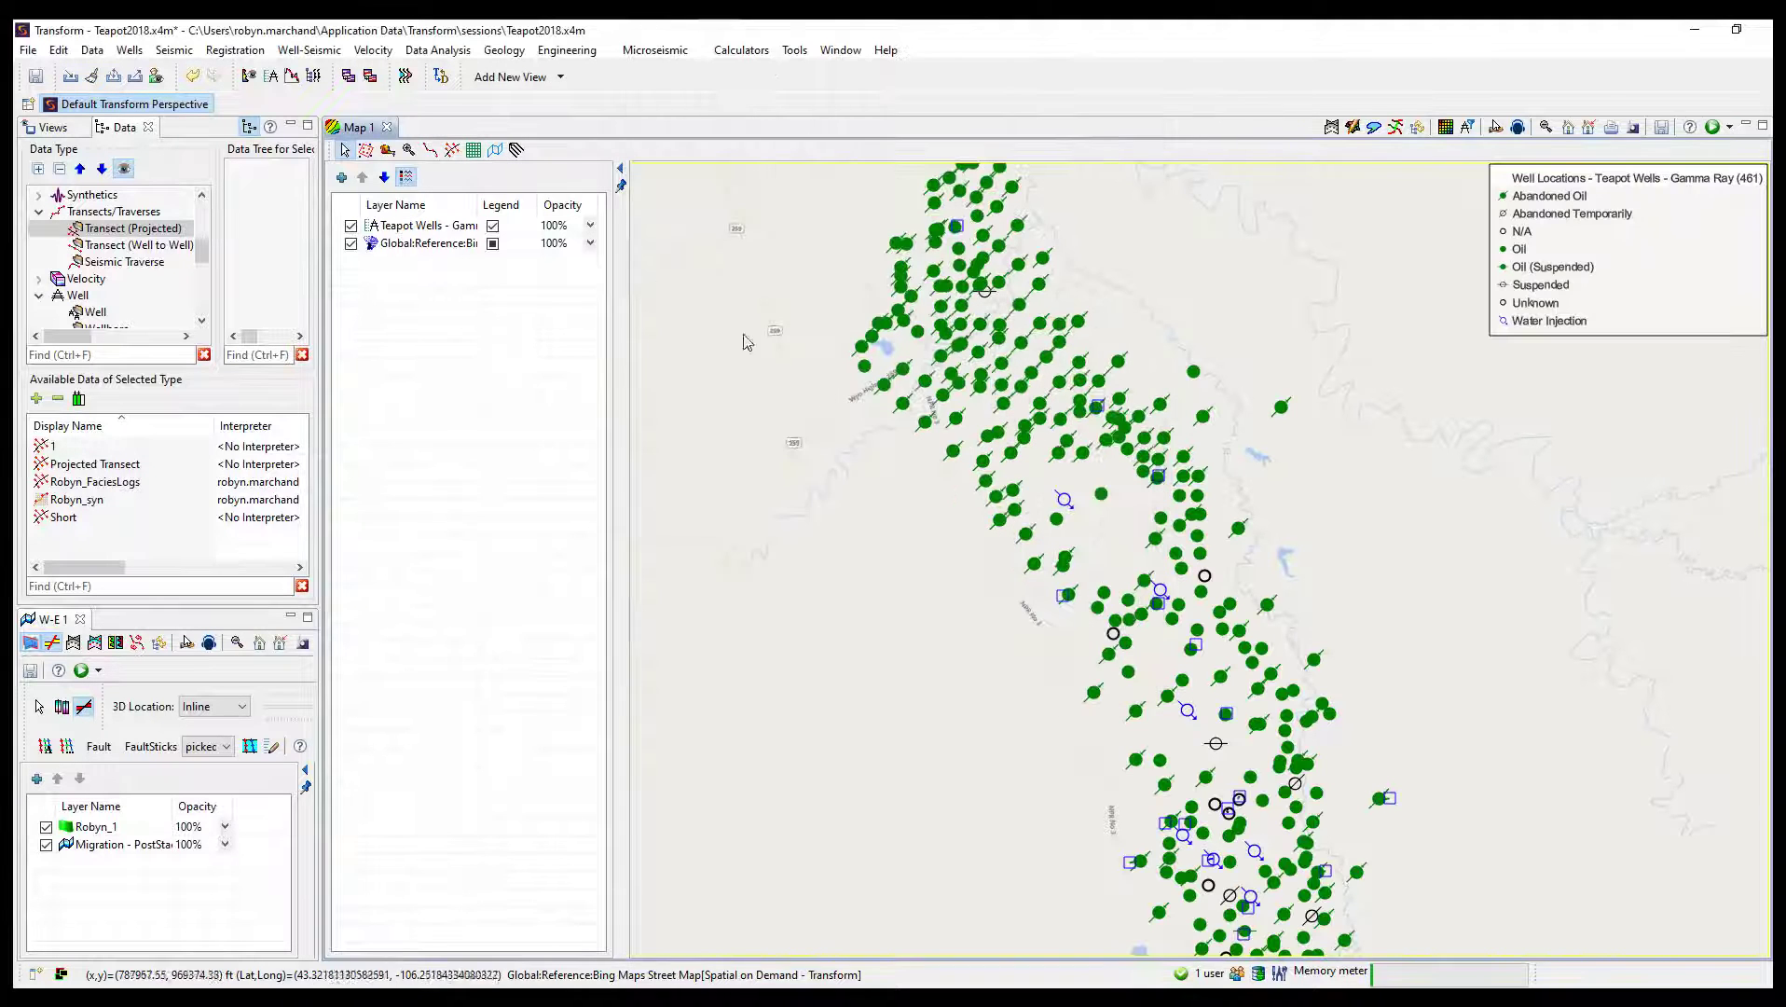
# Draw a projected transect line from the field's north end toward the south.
pyautogui.click(453, 150)
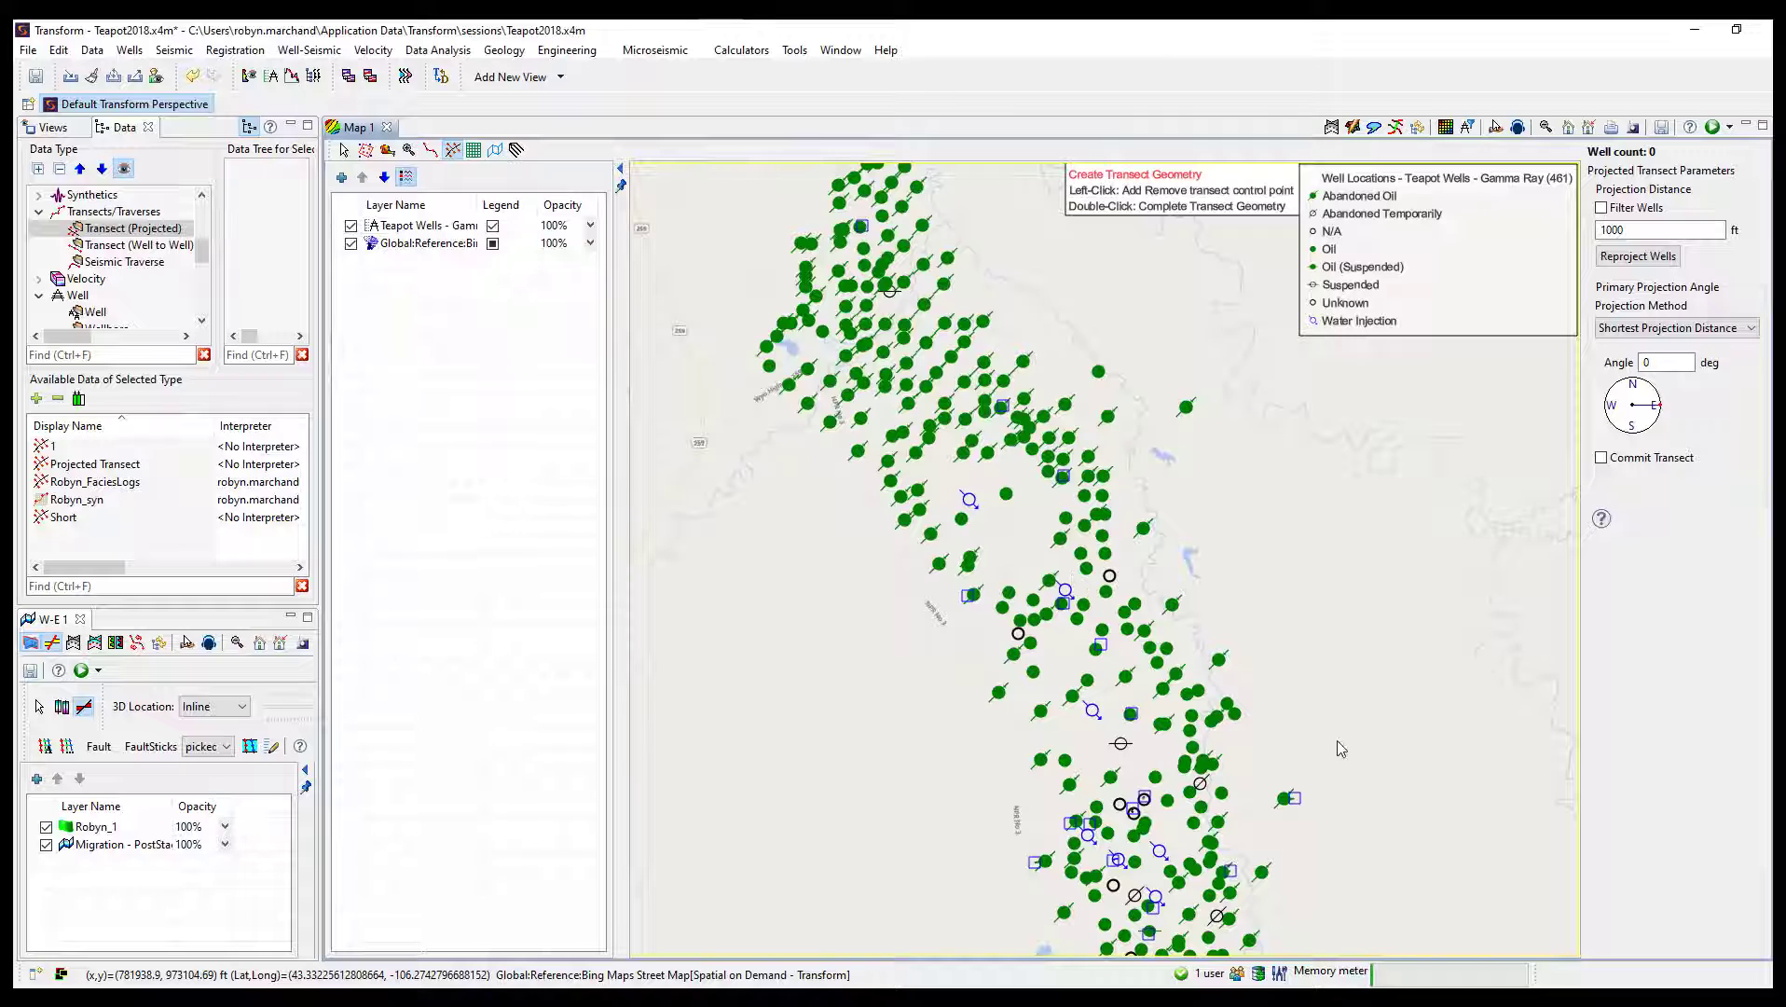
pyautogui.hotkey('ctrl', 'shift', 'm')
pyautogui.click(828, 230)
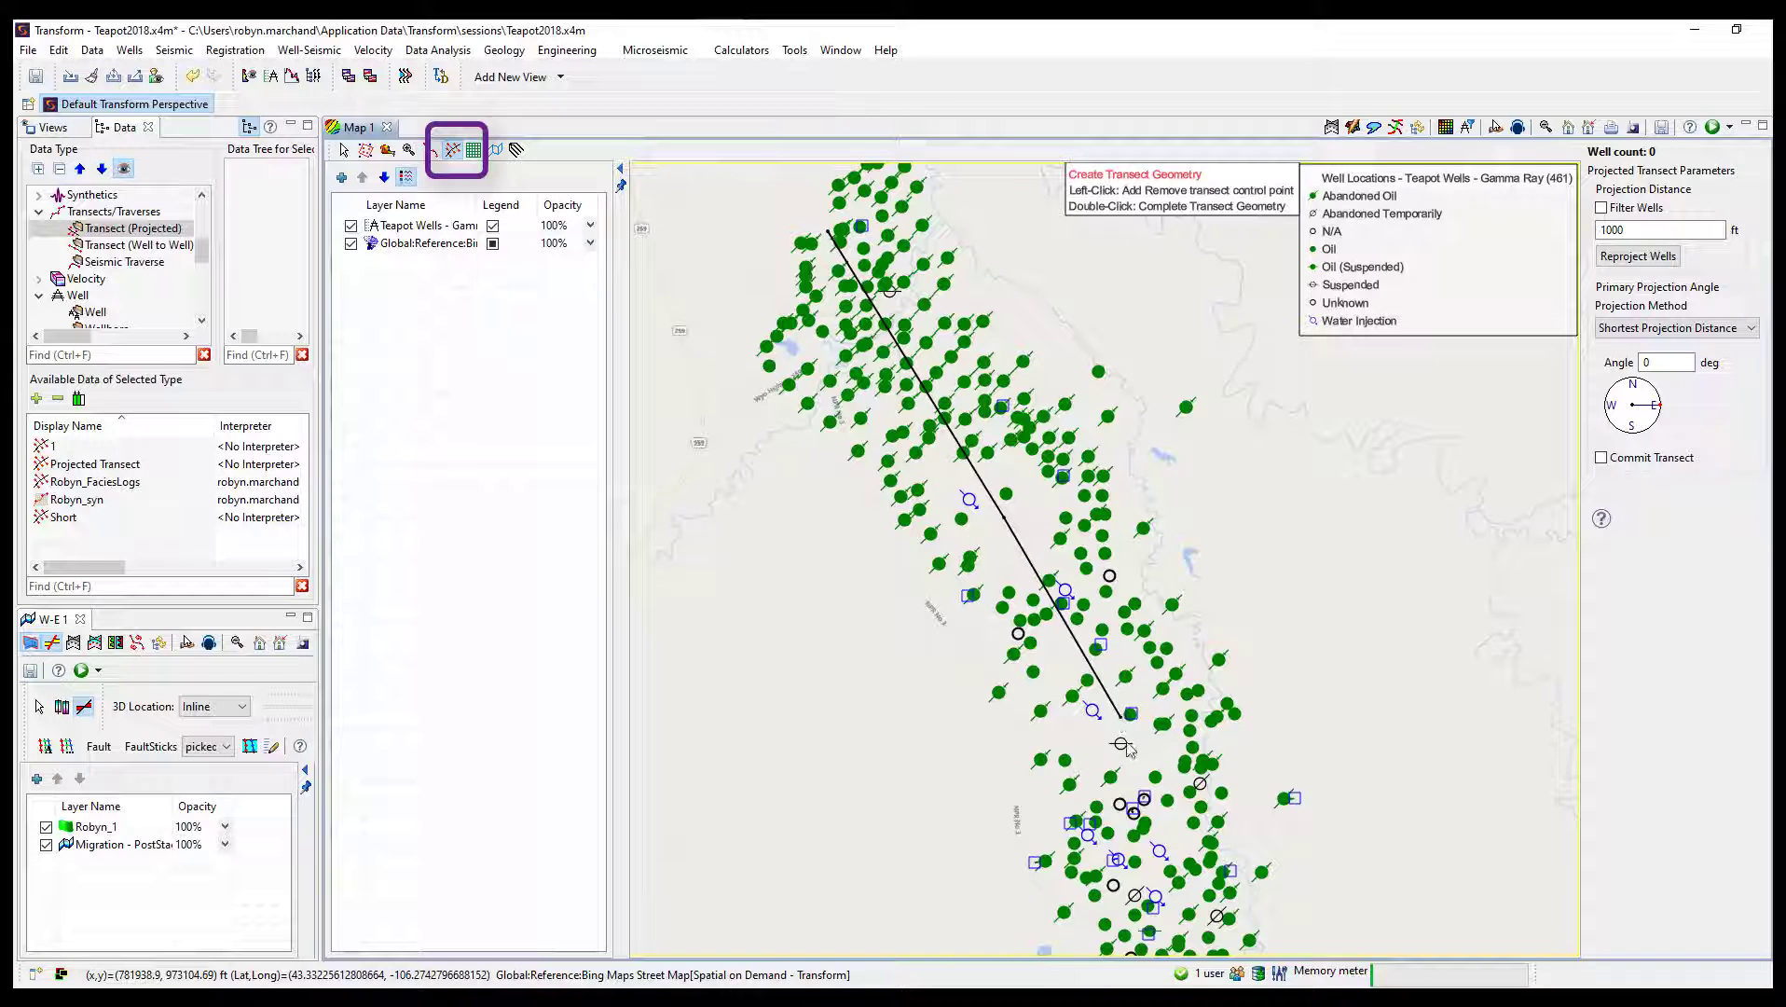
pyautogui.doubleClick(1193, 869)
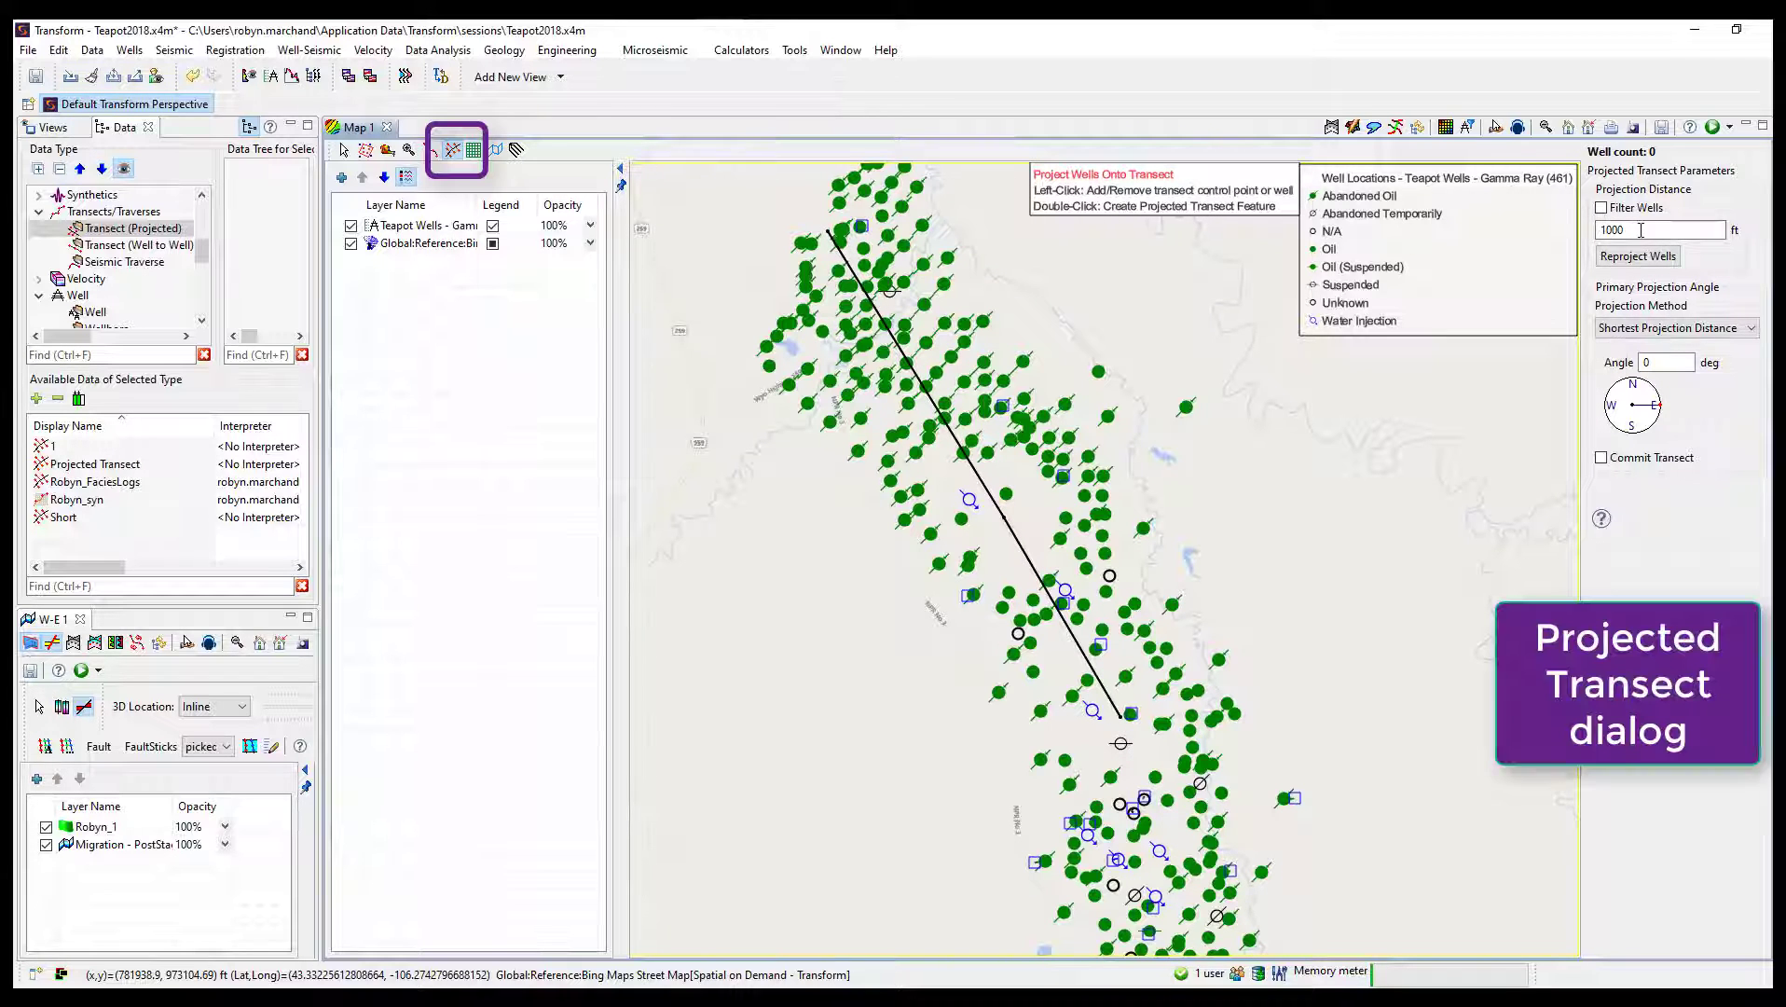
# Filter wells to within 1500 ft of the transect and reproject them onto it.
pyautogui.write('2')
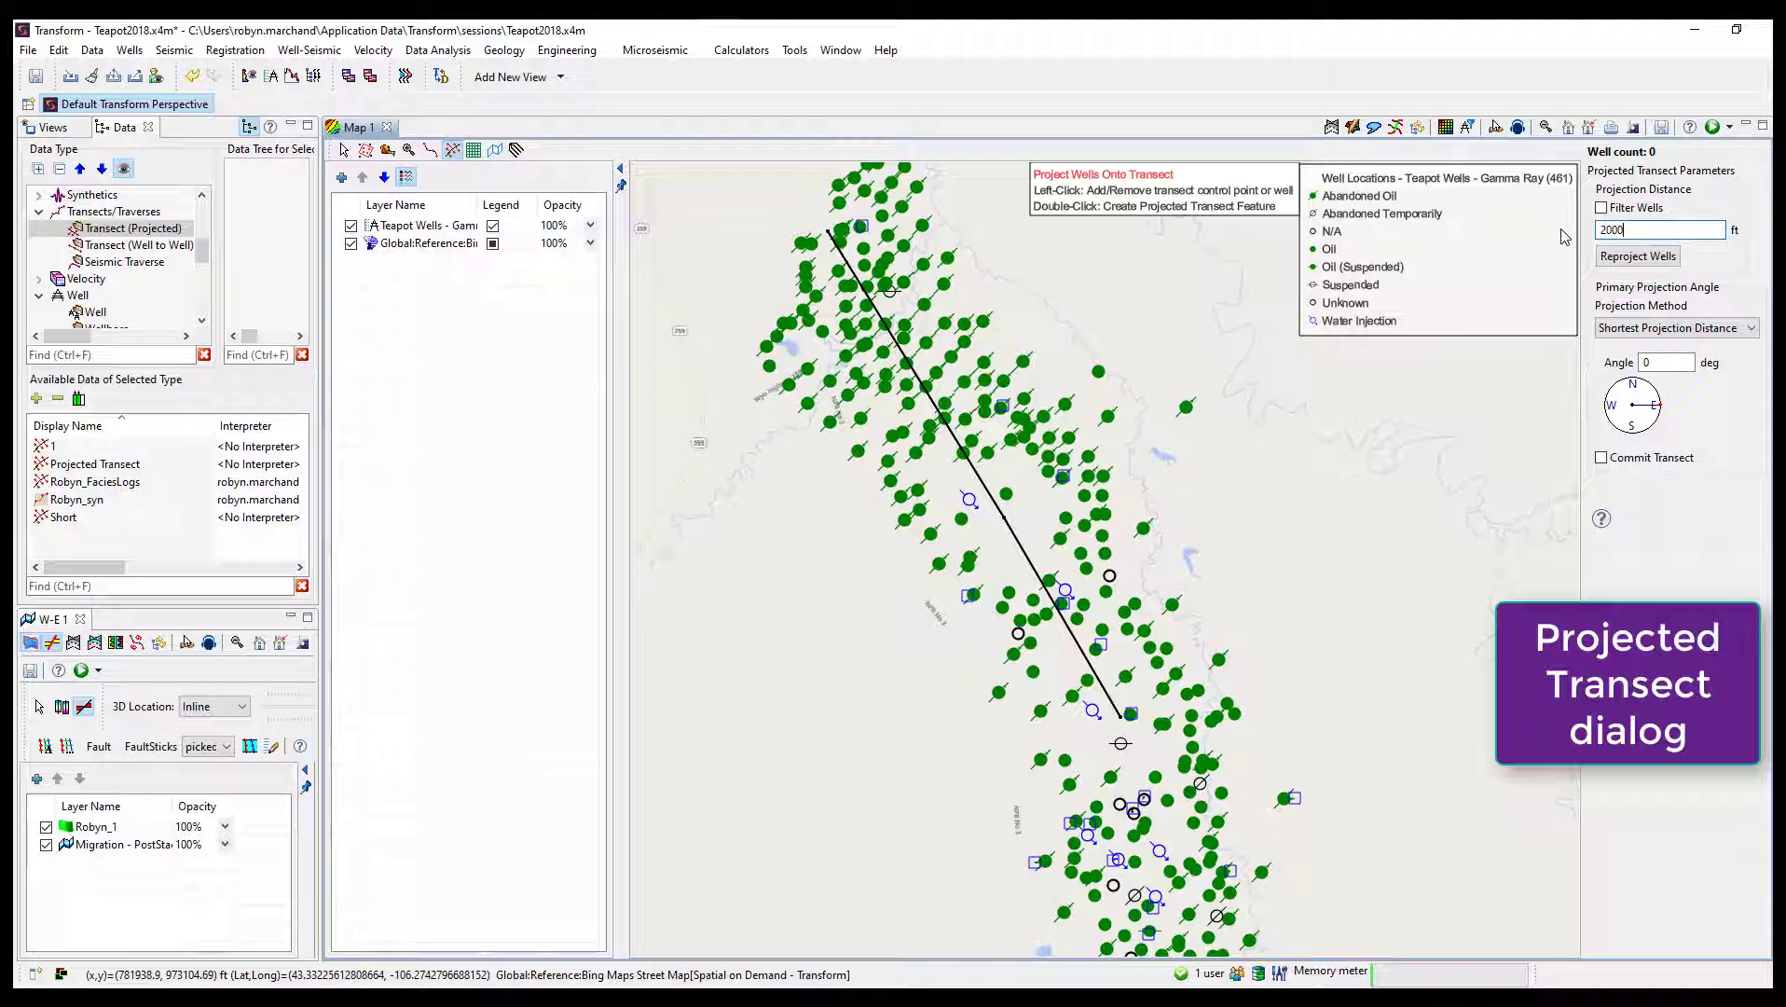
pyautogui.click(1602, 208)
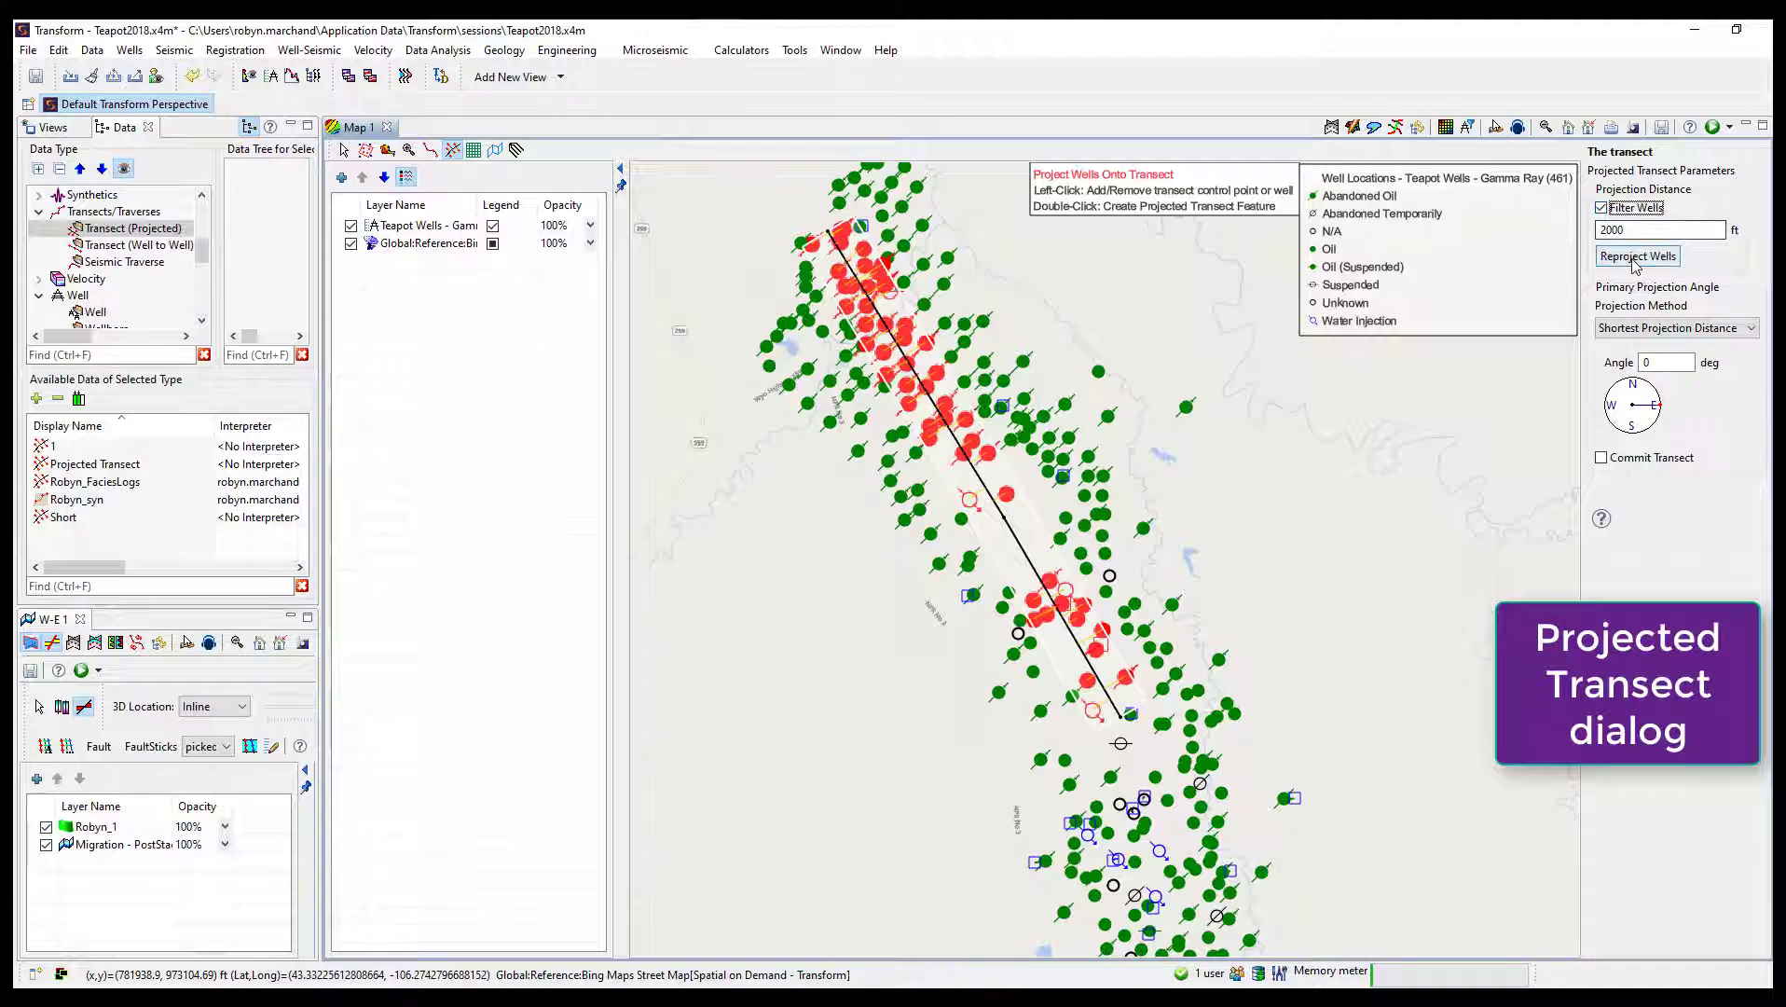
pyautogui.moveTo(1631, 232); pyautogui.dragTo(1569, 231)
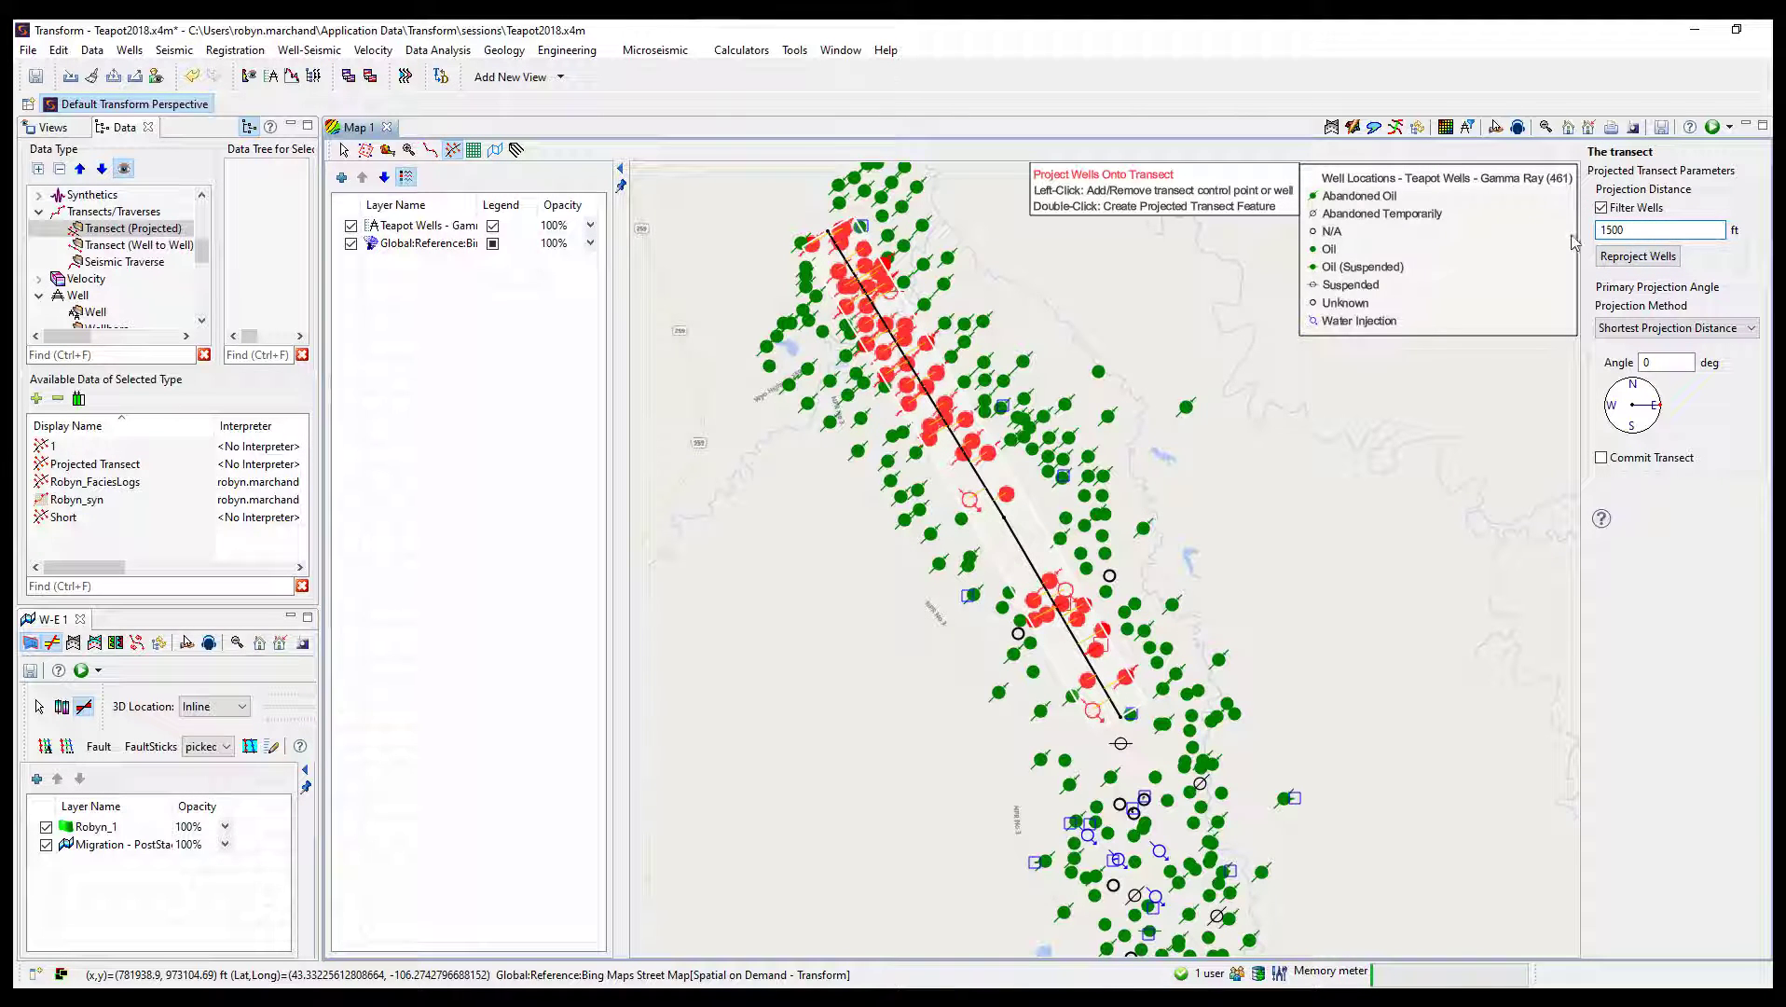
pyautogui.click(1615, 259)
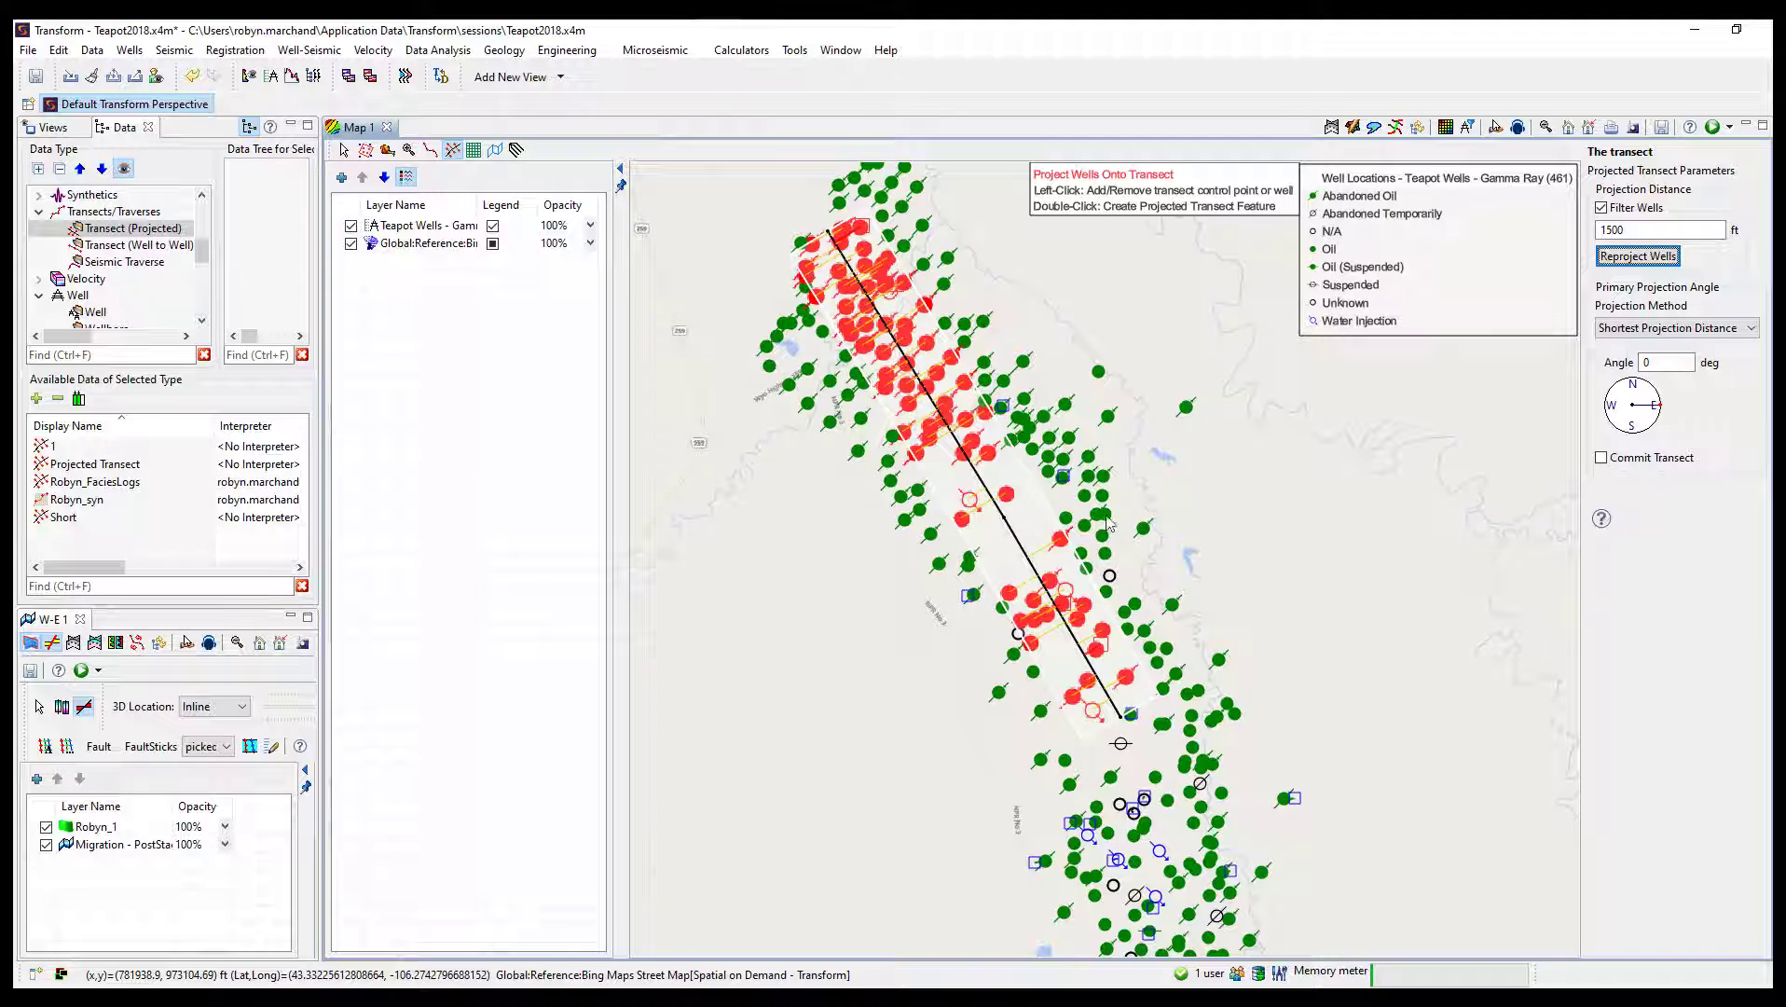
# Bend the transect at a new control point, replace its southern end, and finish the line.
pyautogui.moveTo(1014, 543); pyautogui.dragTo(991, 535)
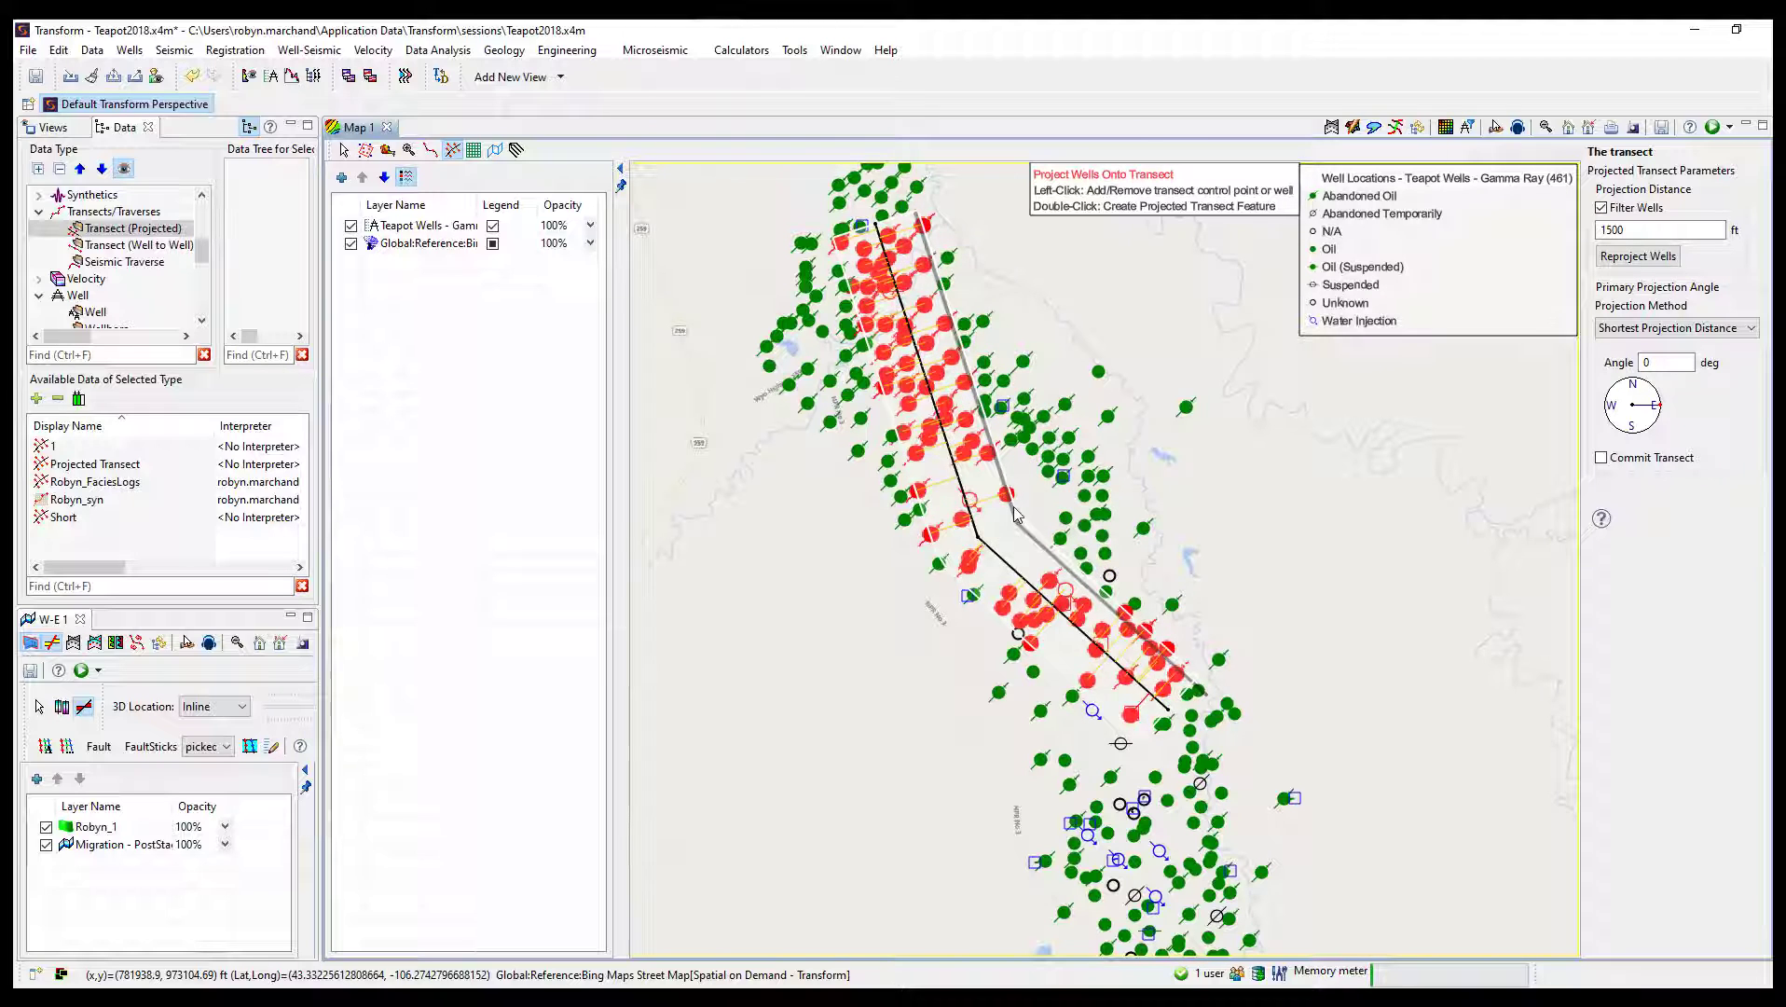
pyautogui.click(1206, 698)
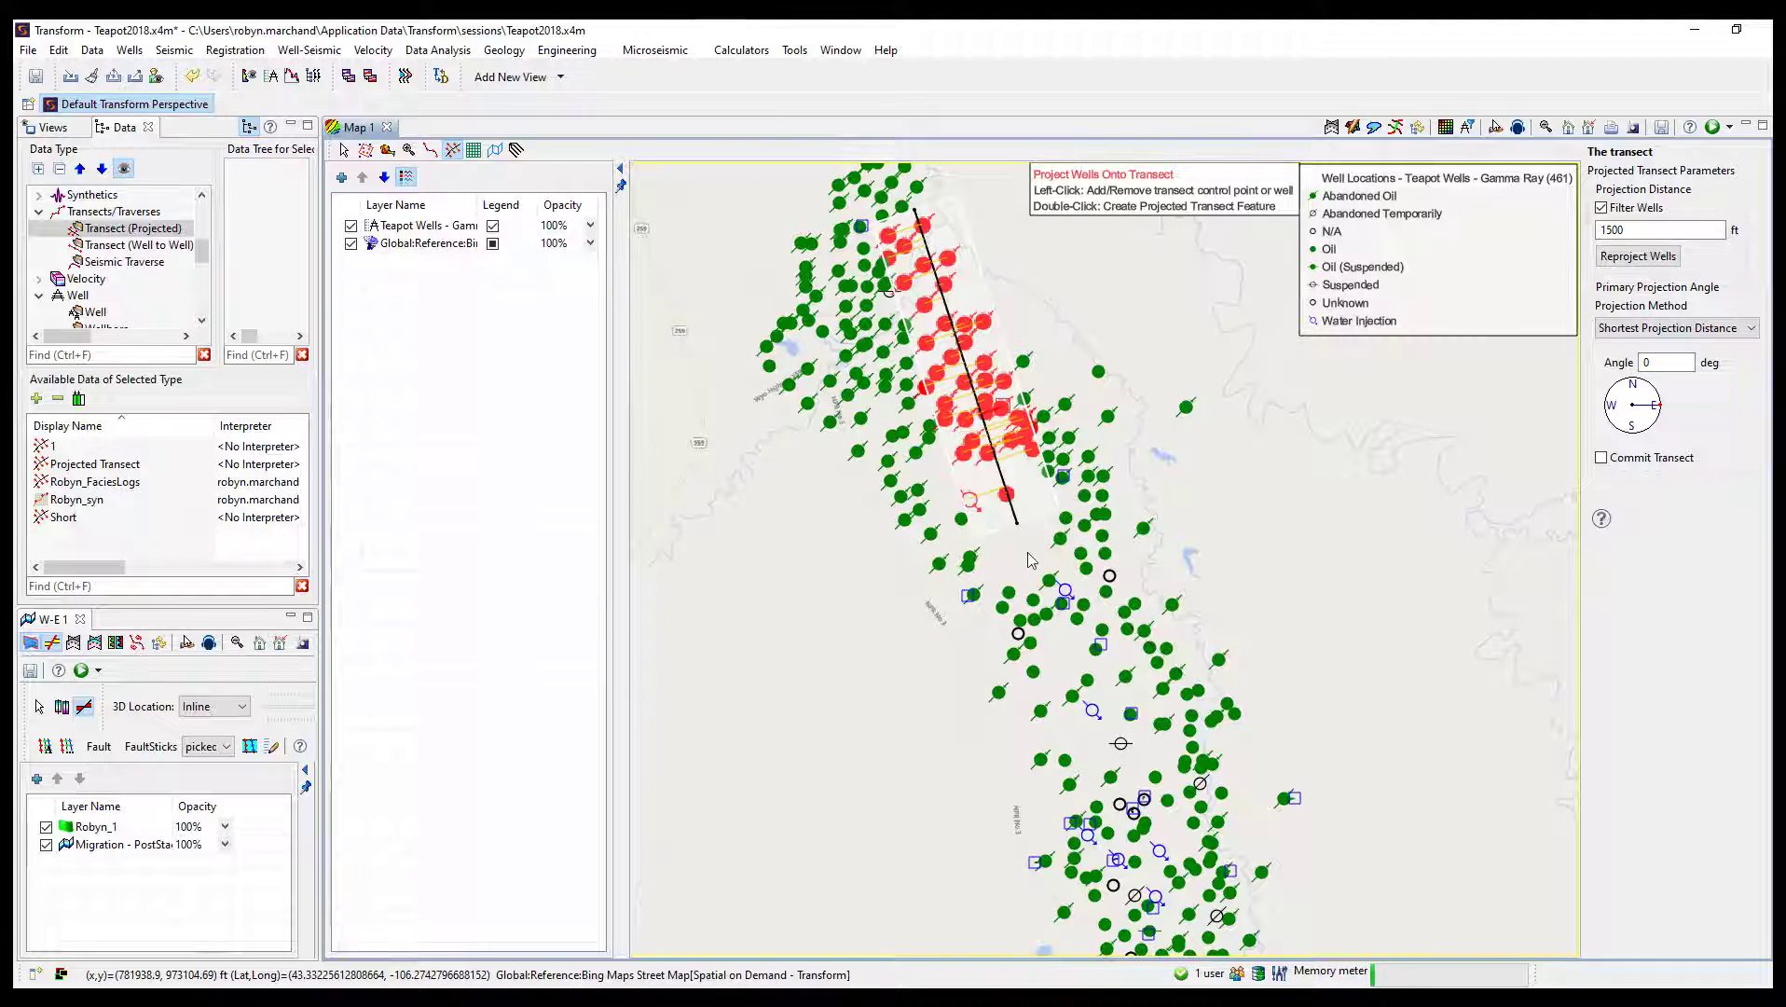
pyautogui.click(1136, 813)
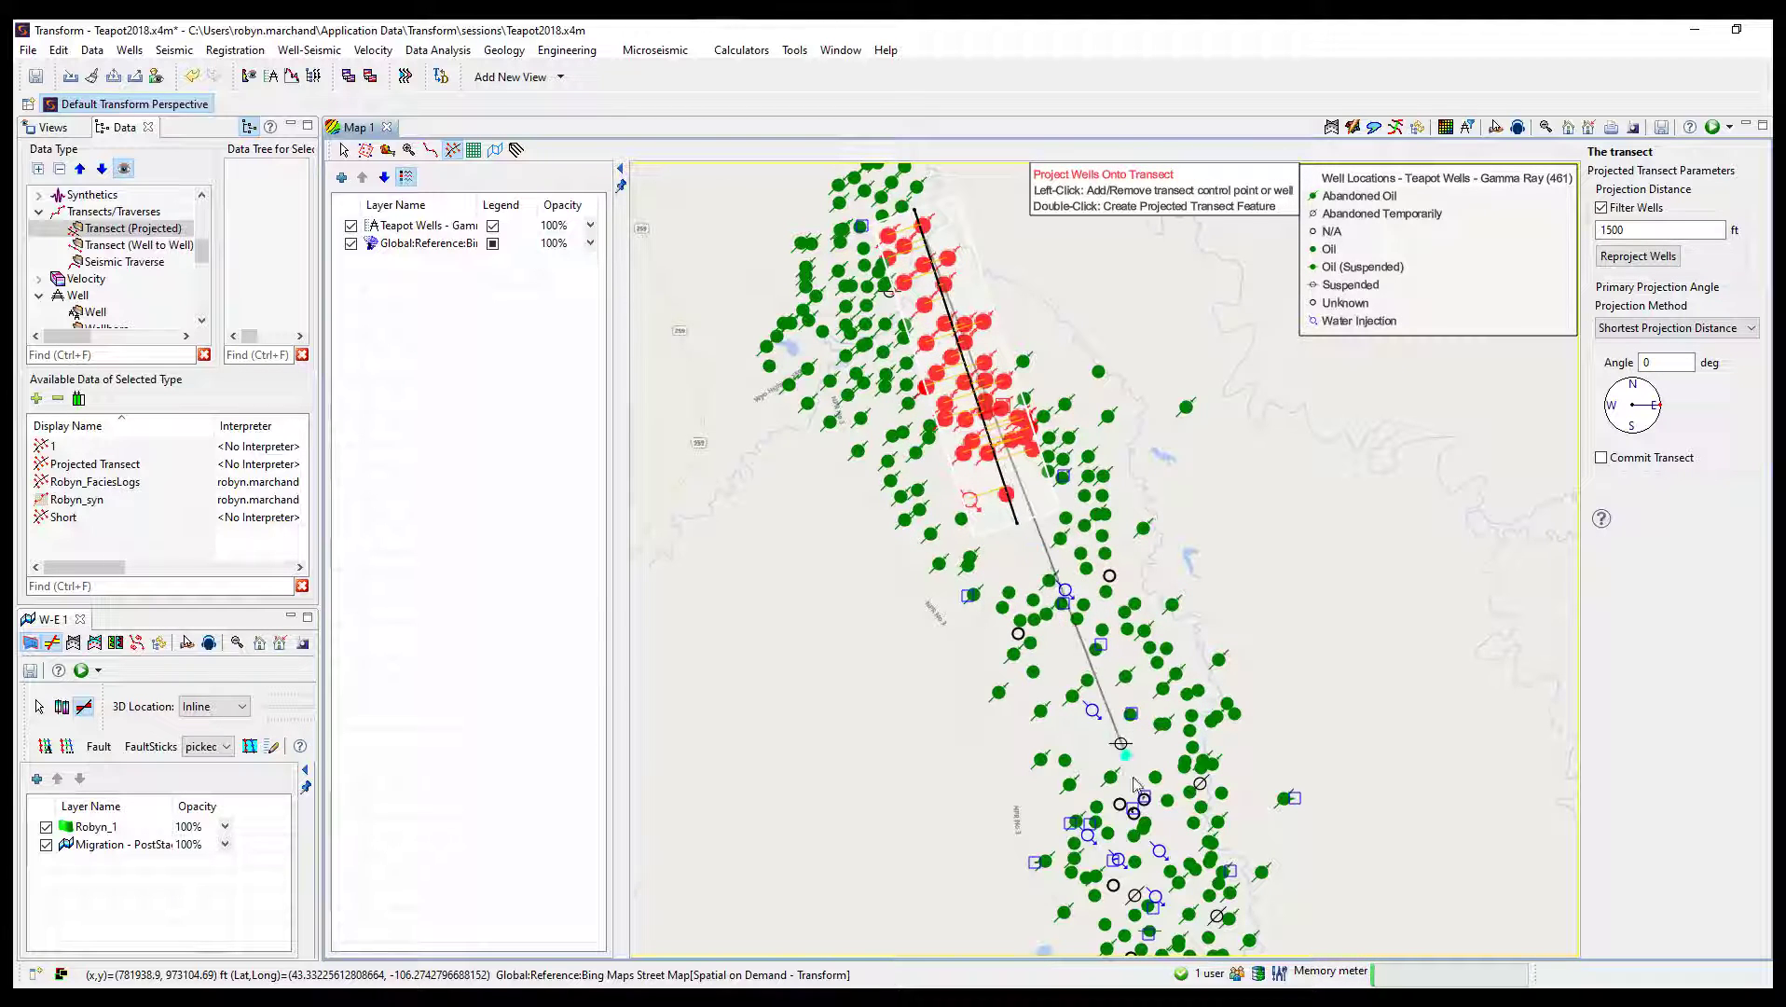
pyautogui.doubleClick(1363, 659)
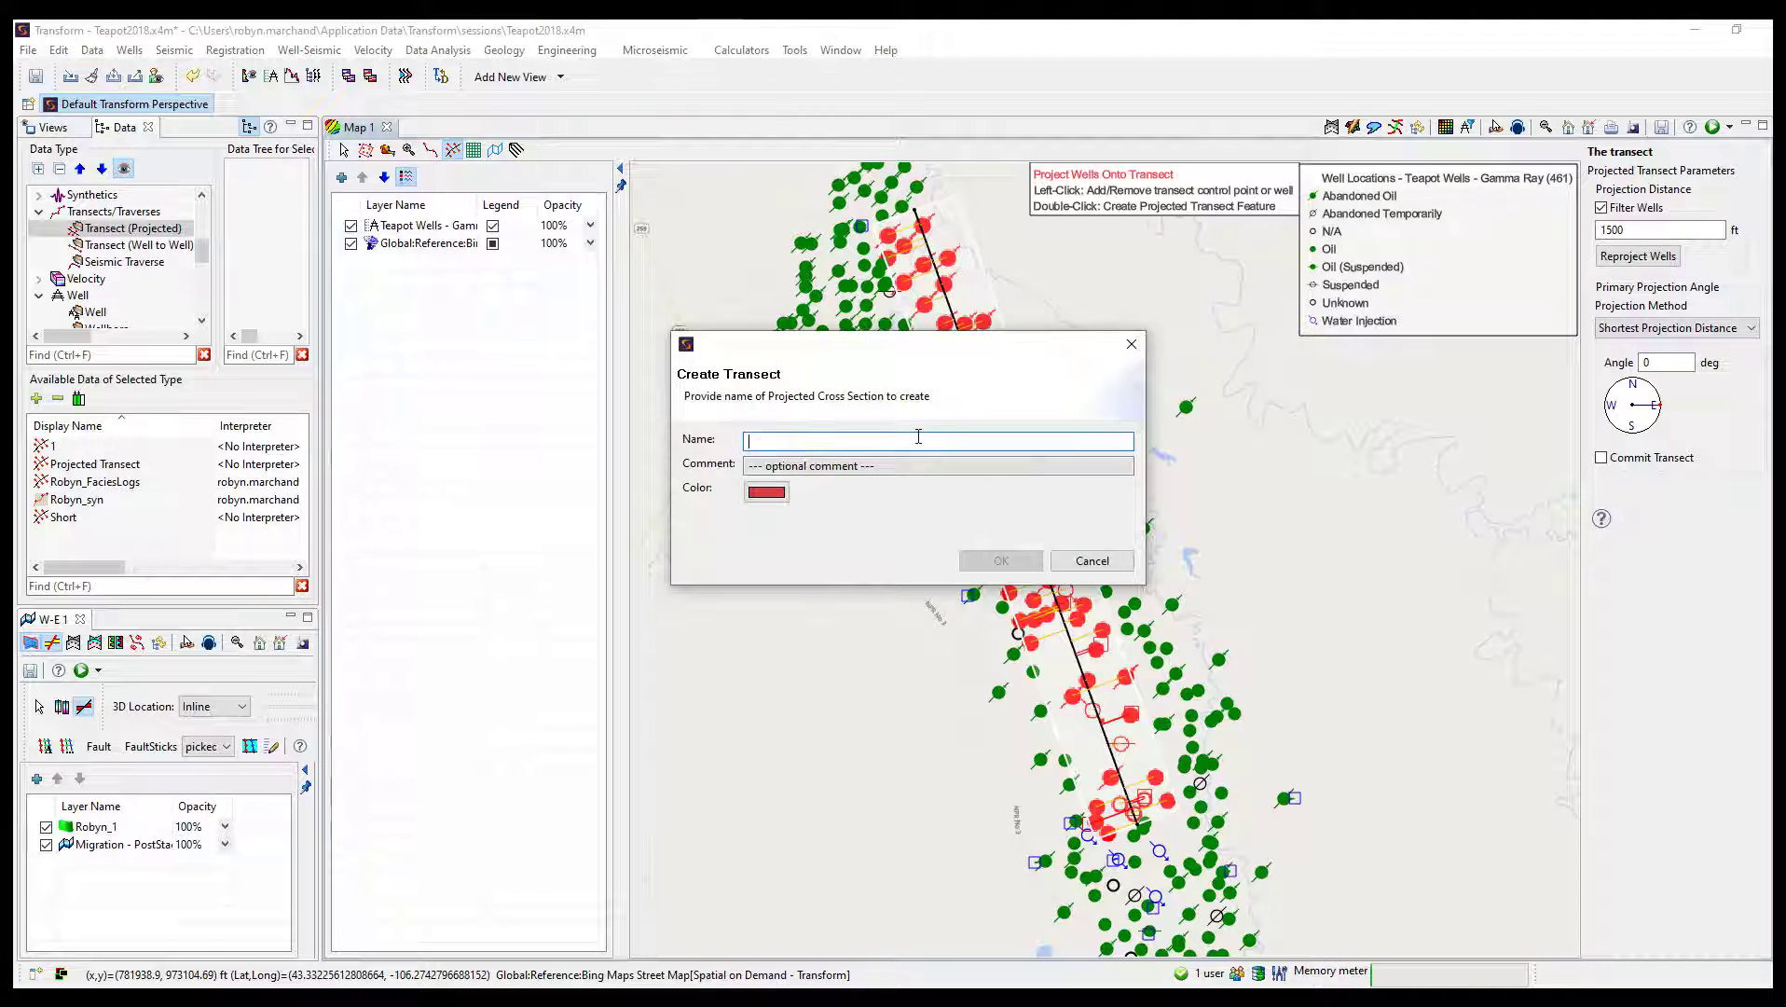
# Save the transect as Robyn_Projected_Transect, keeping the other transects hidden in Transects style.
pyautogui.write('Robyn_Projected_Transect')
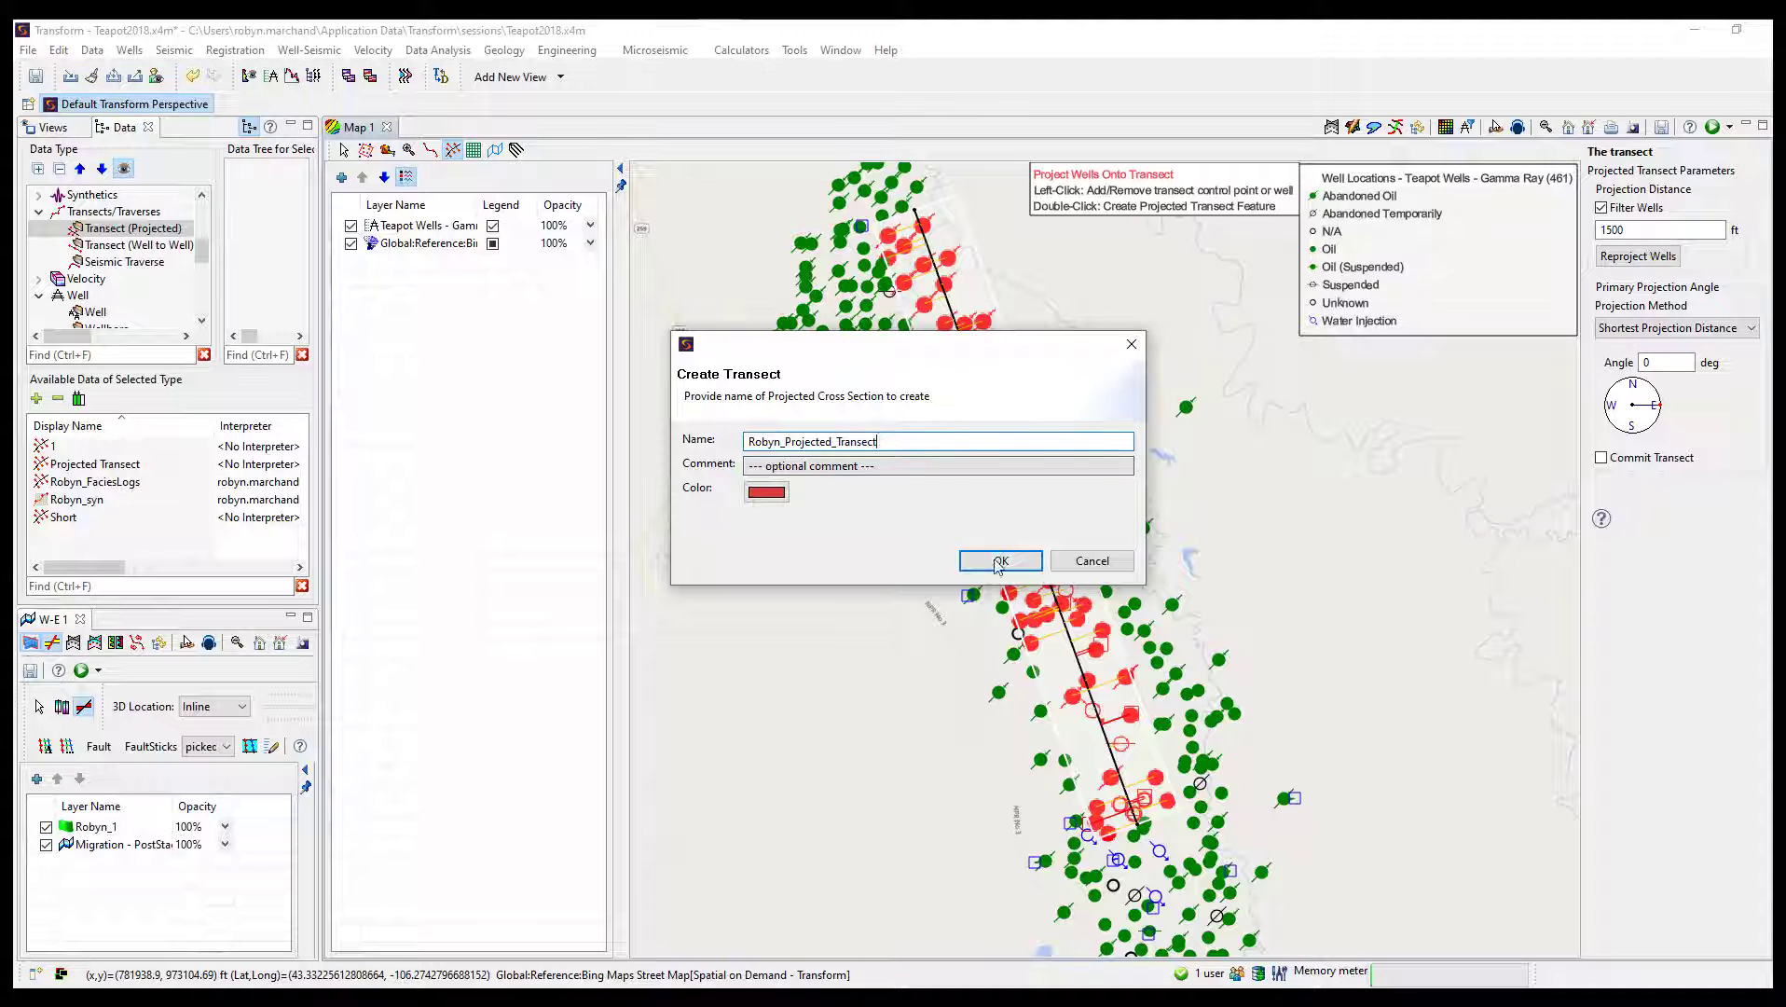
pyautogui.click(1001, 561)
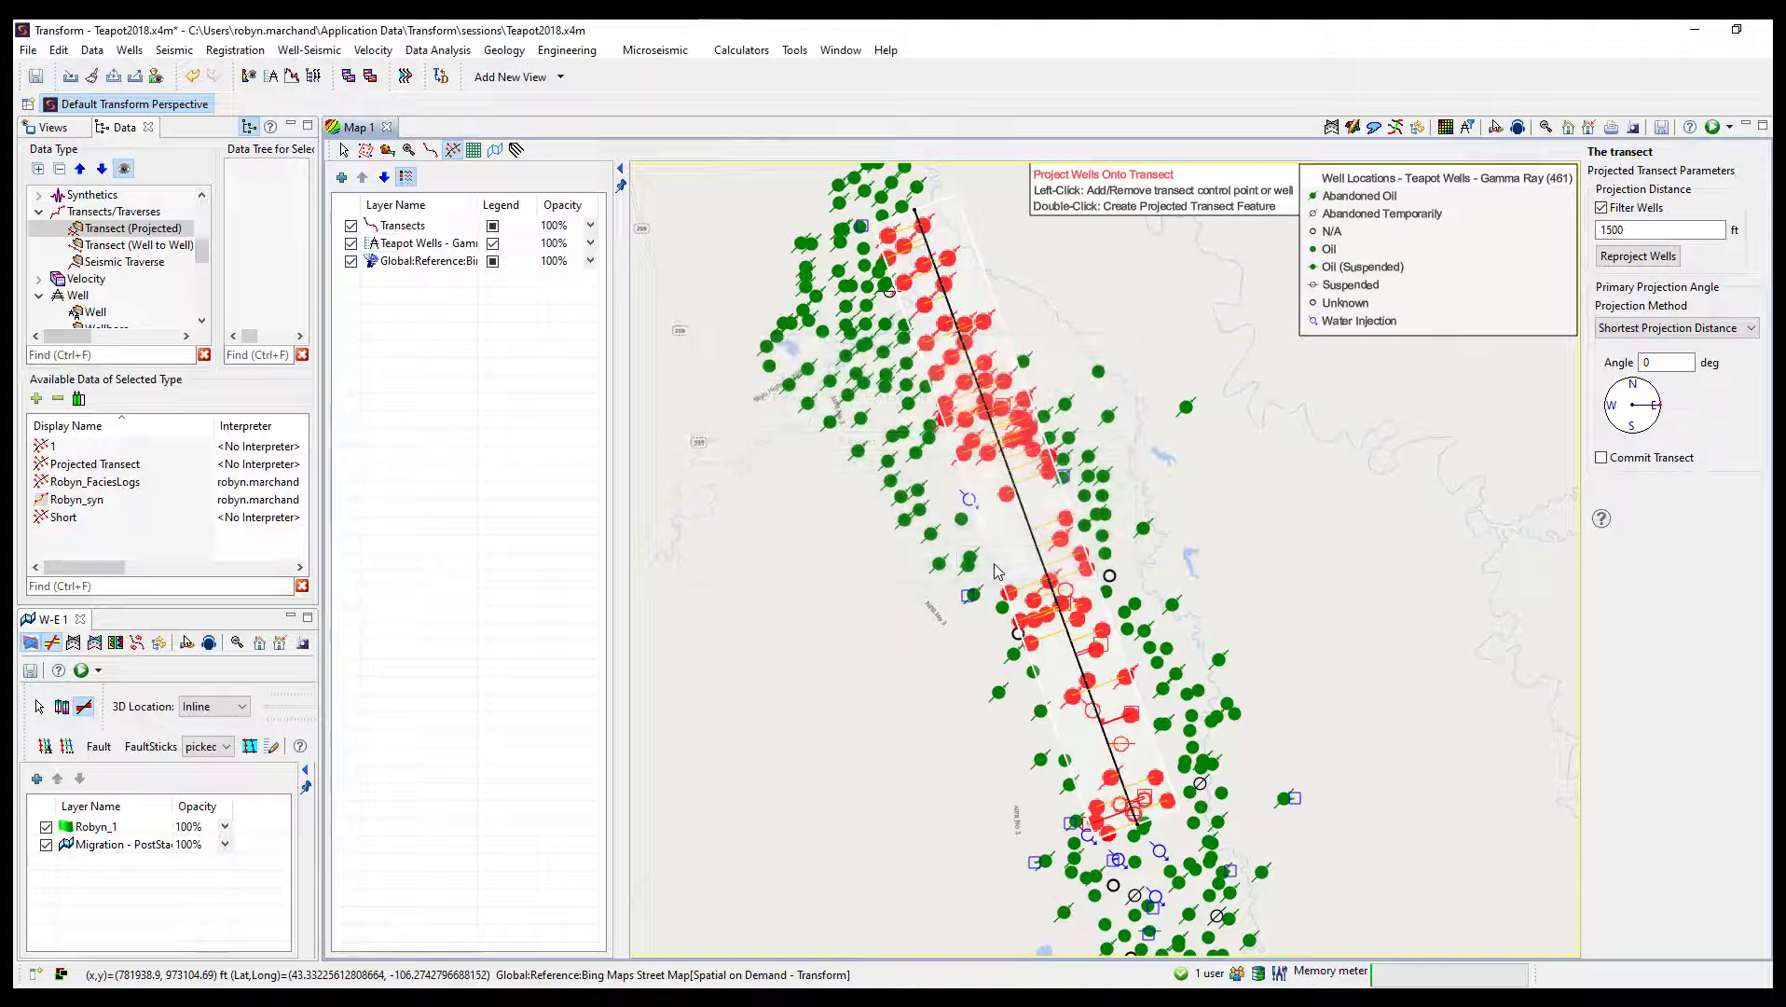
pyautogui.rightClick(424, 226)
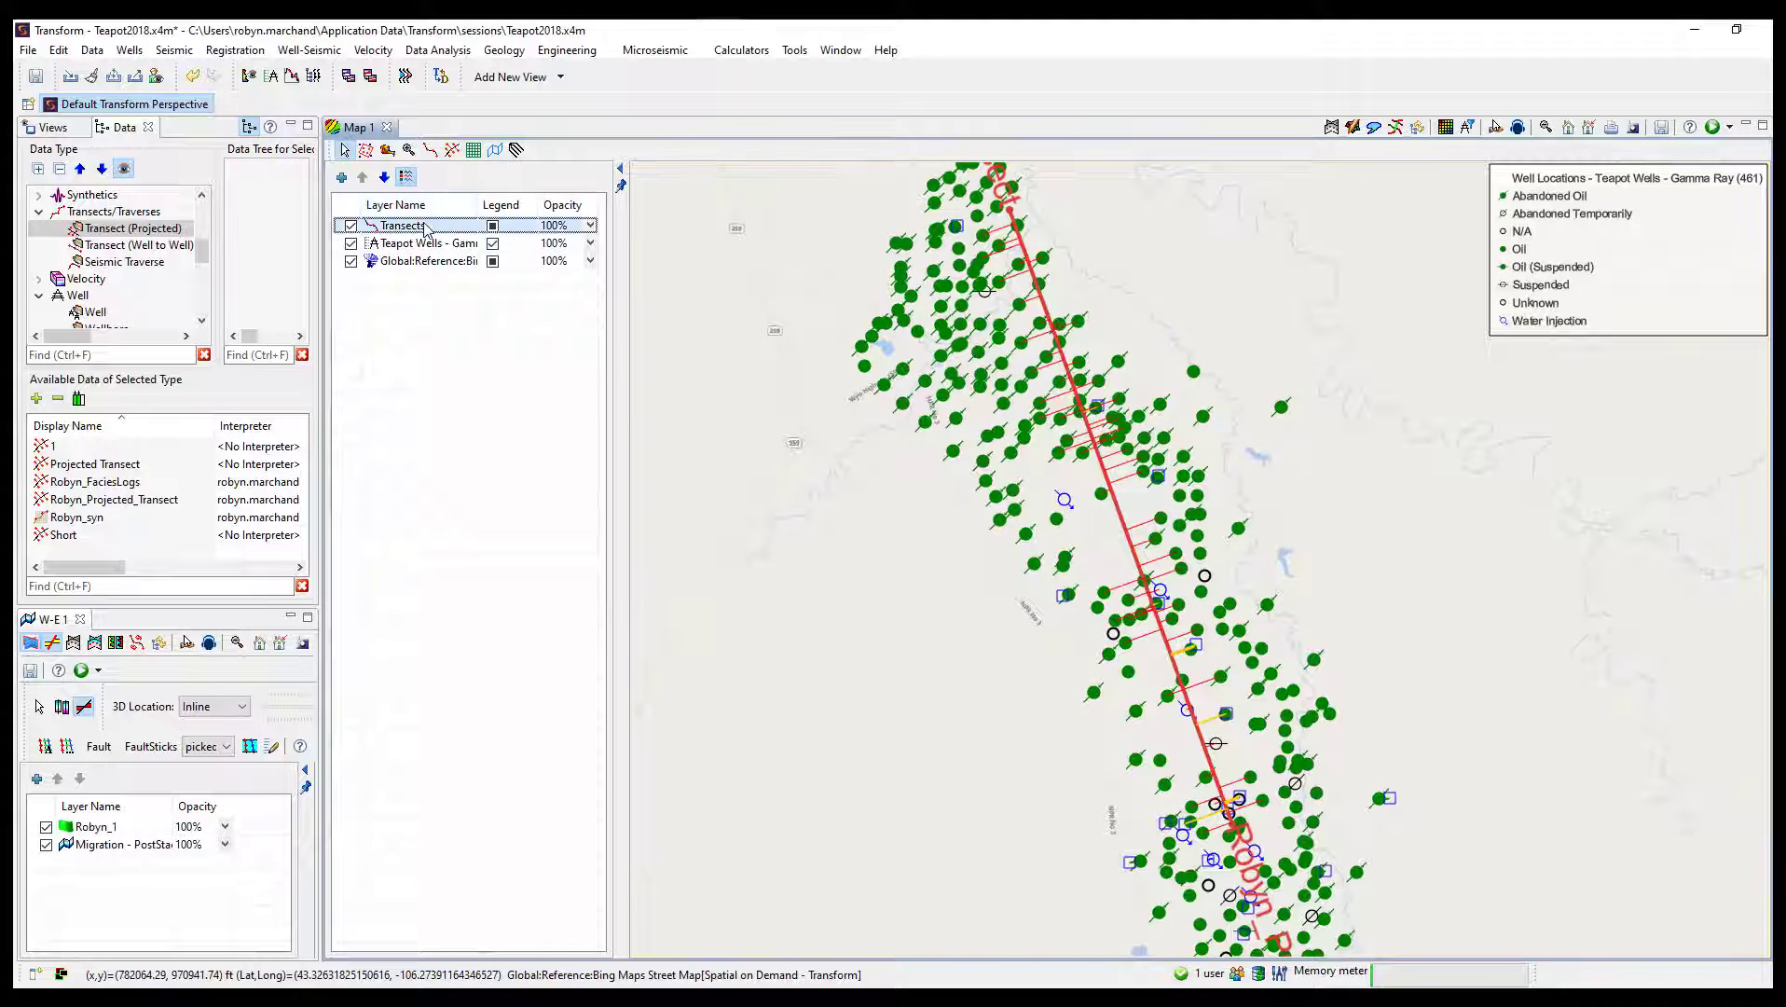
pyautogui.click(464, 236)
pyautogui.moveTo(838, 93); pyautogui.dragTo(584, 266)
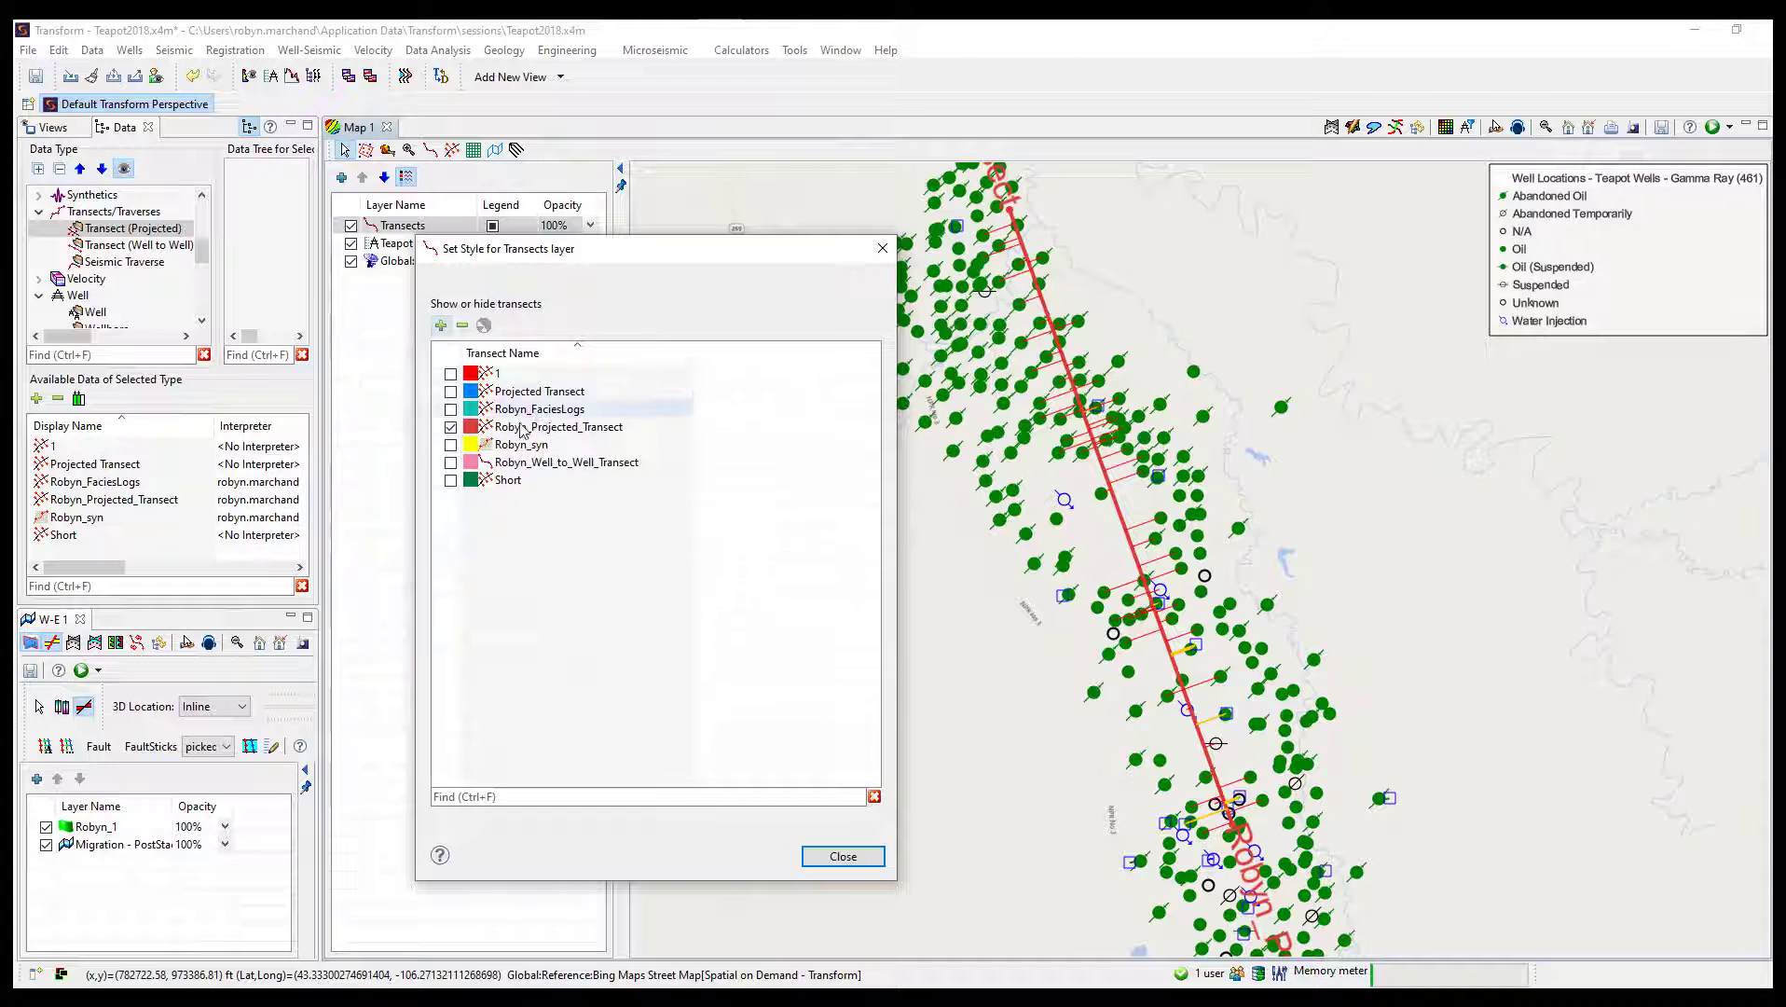
pyautogui.click(450, 462)
pyautogui.click(450, 391)
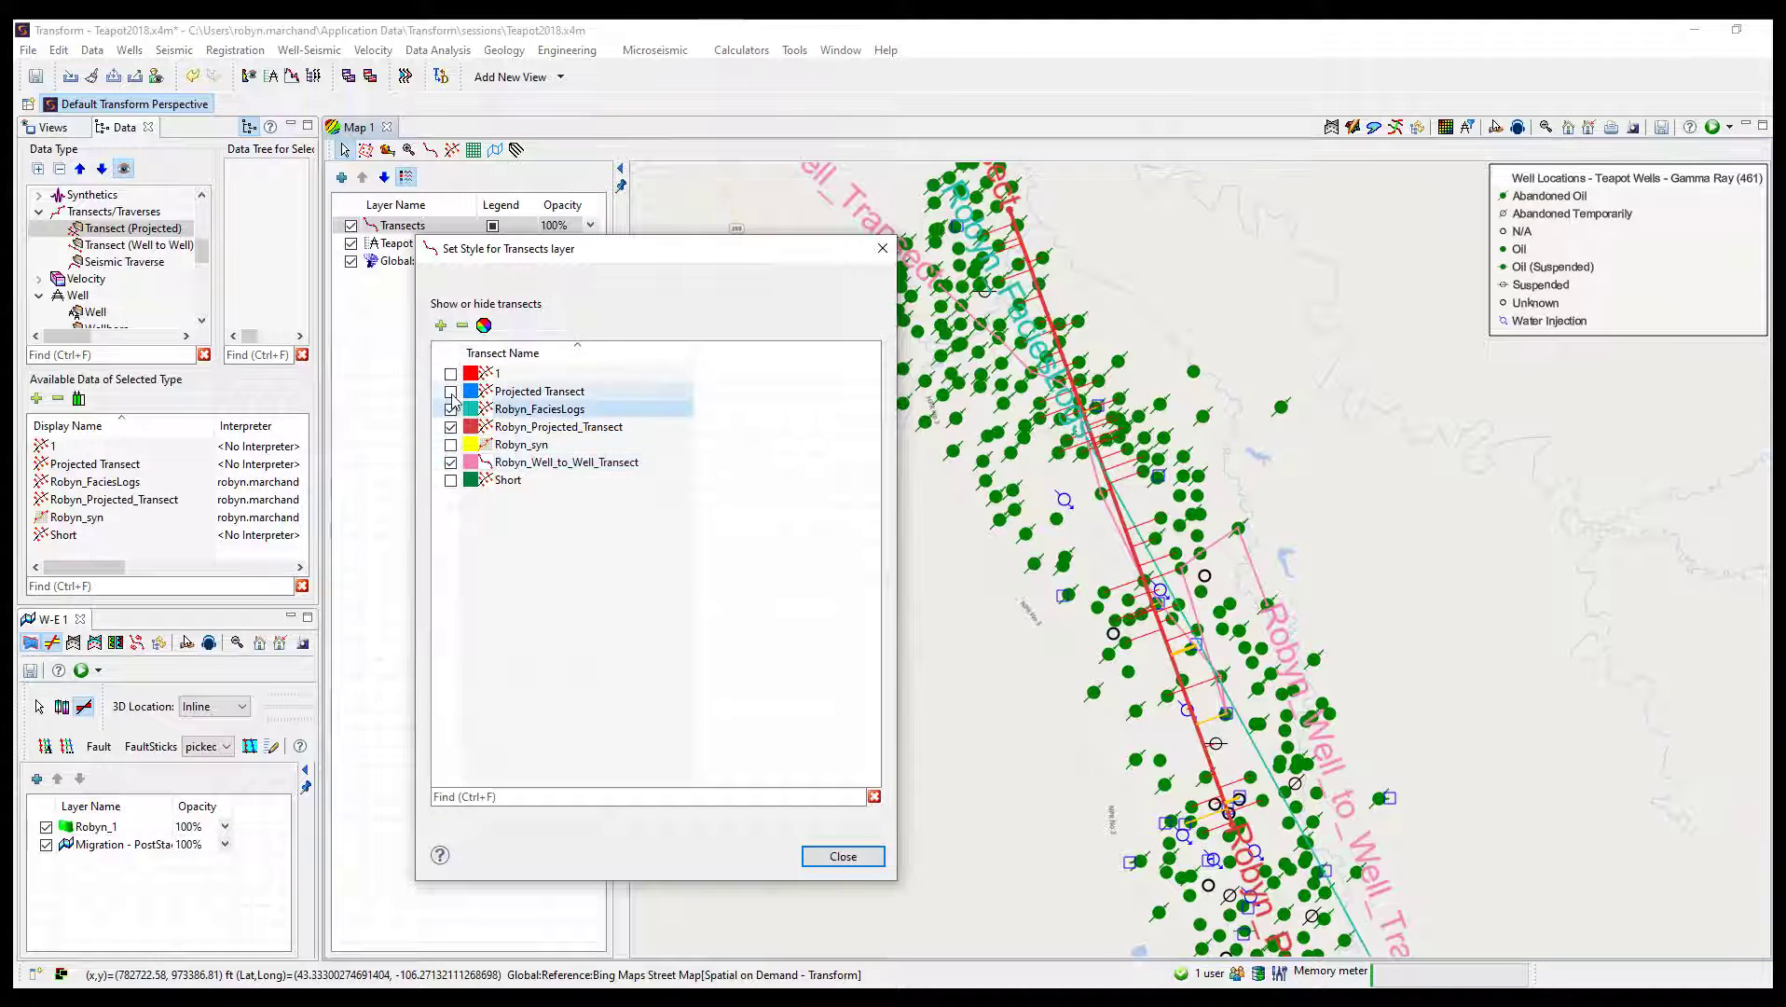
pyautogui.click(450, 392)
pyautogui.click(450, 462)
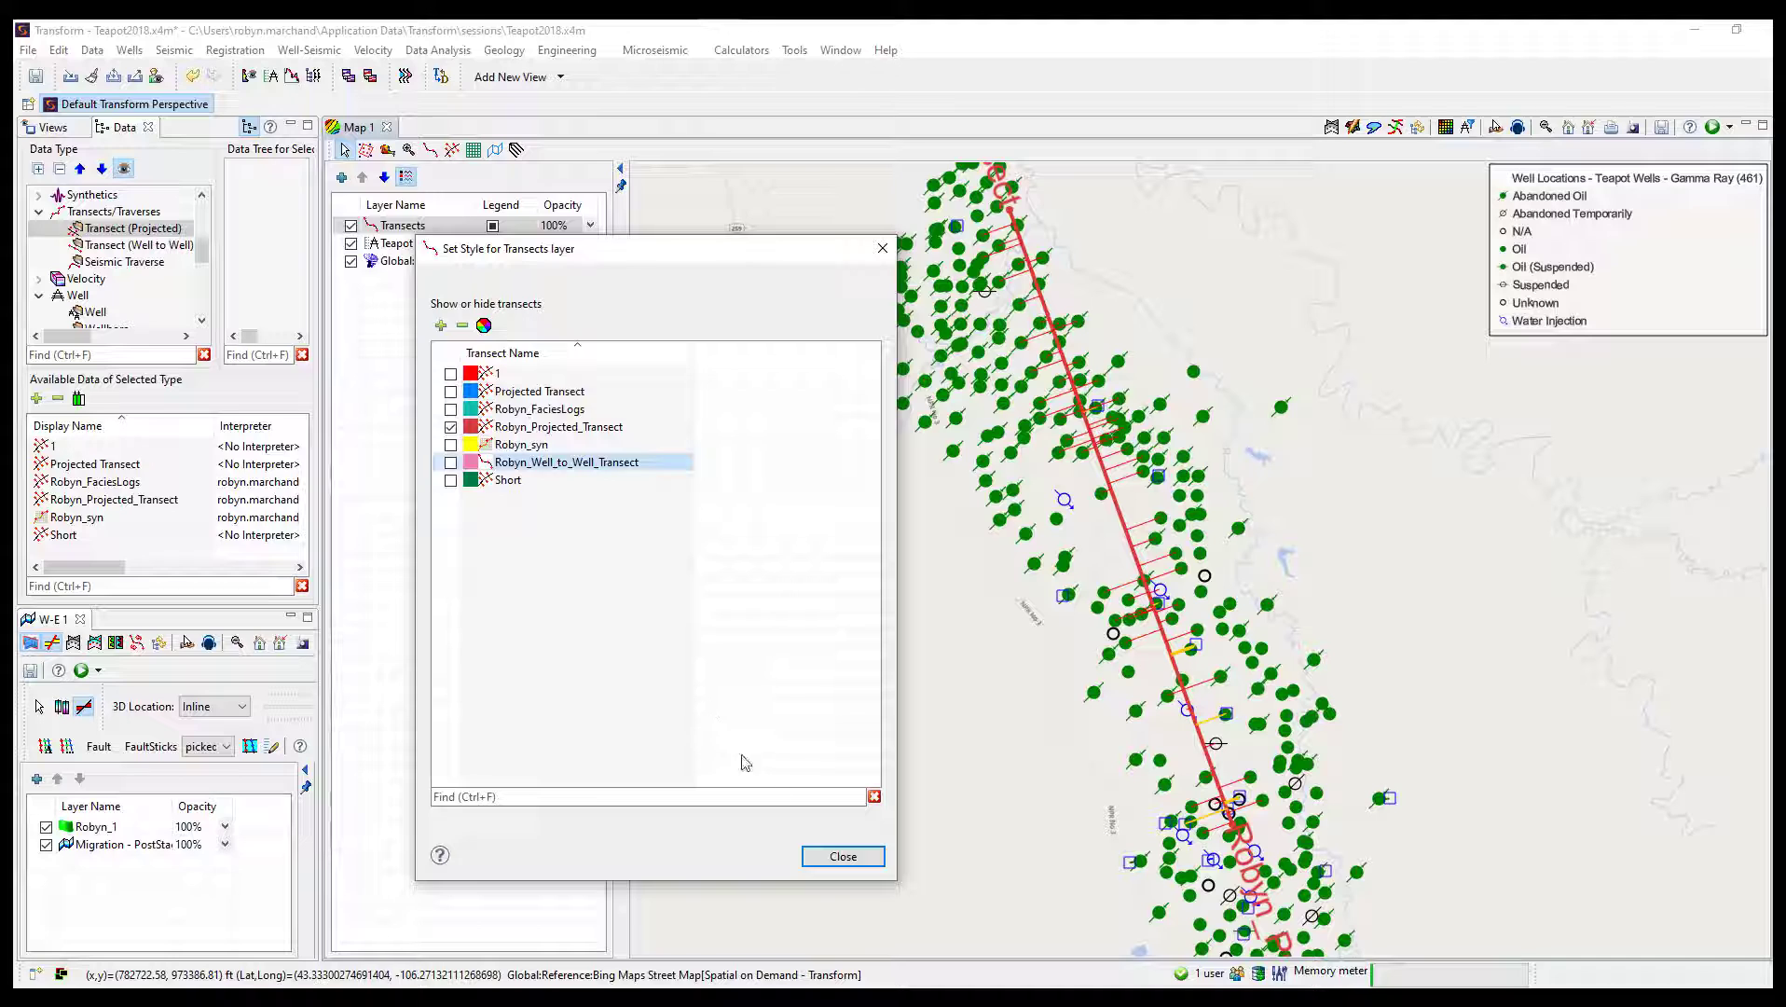
pyautogui.click(843, 856)
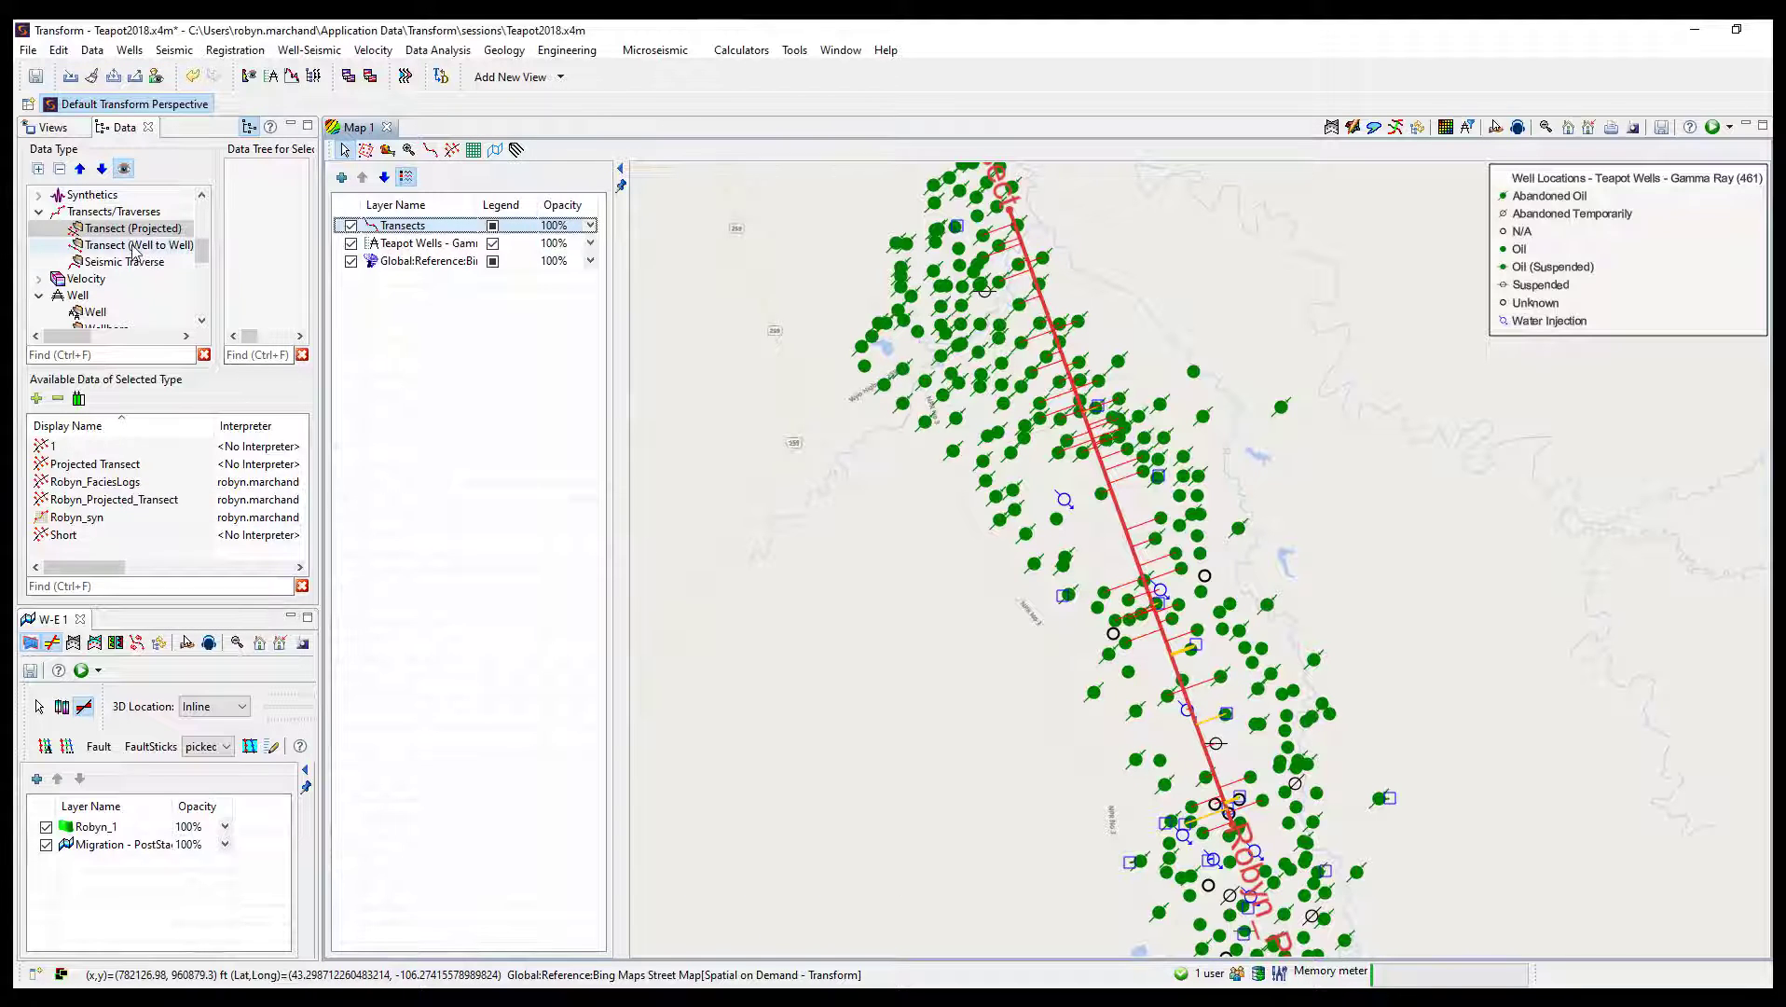
# Browse Robyn_Projected_Transect's actions from the data list and map, then edit its well projection.
pyautogui.click(69, 501)
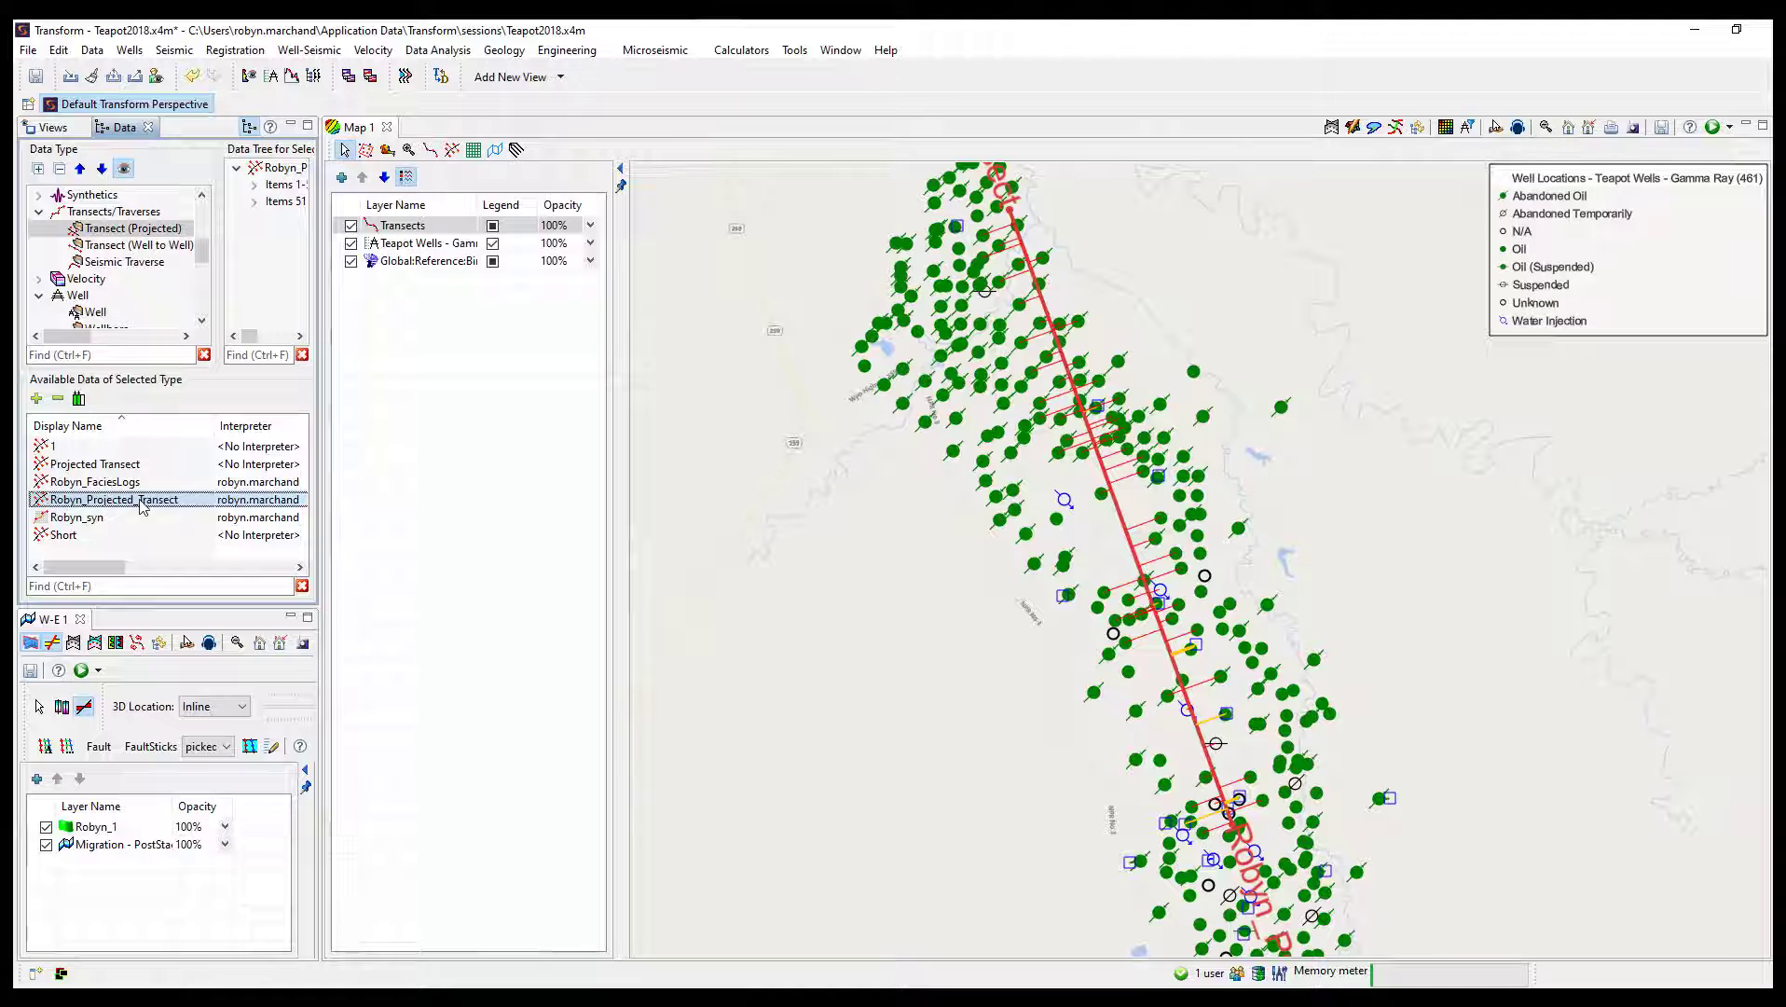
pyautogui.rightClick(141, 505)
pyautogui.moveTo(373, 648)
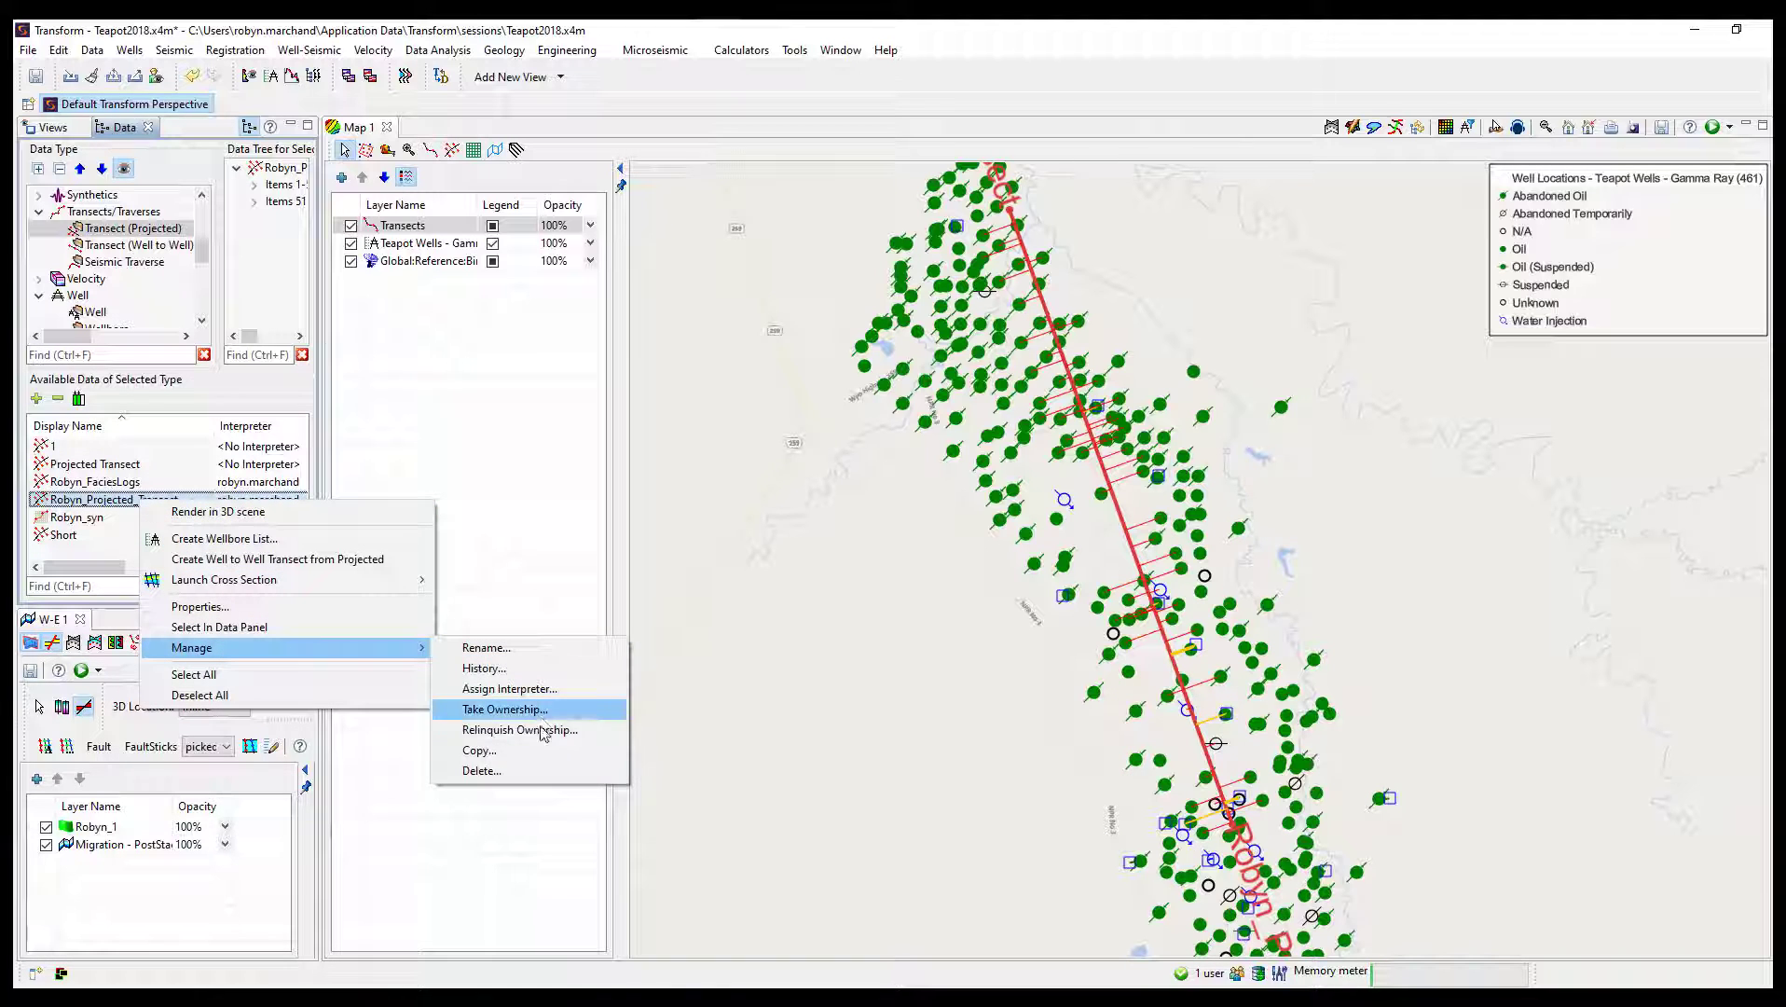
pyautogui.press('Escape')
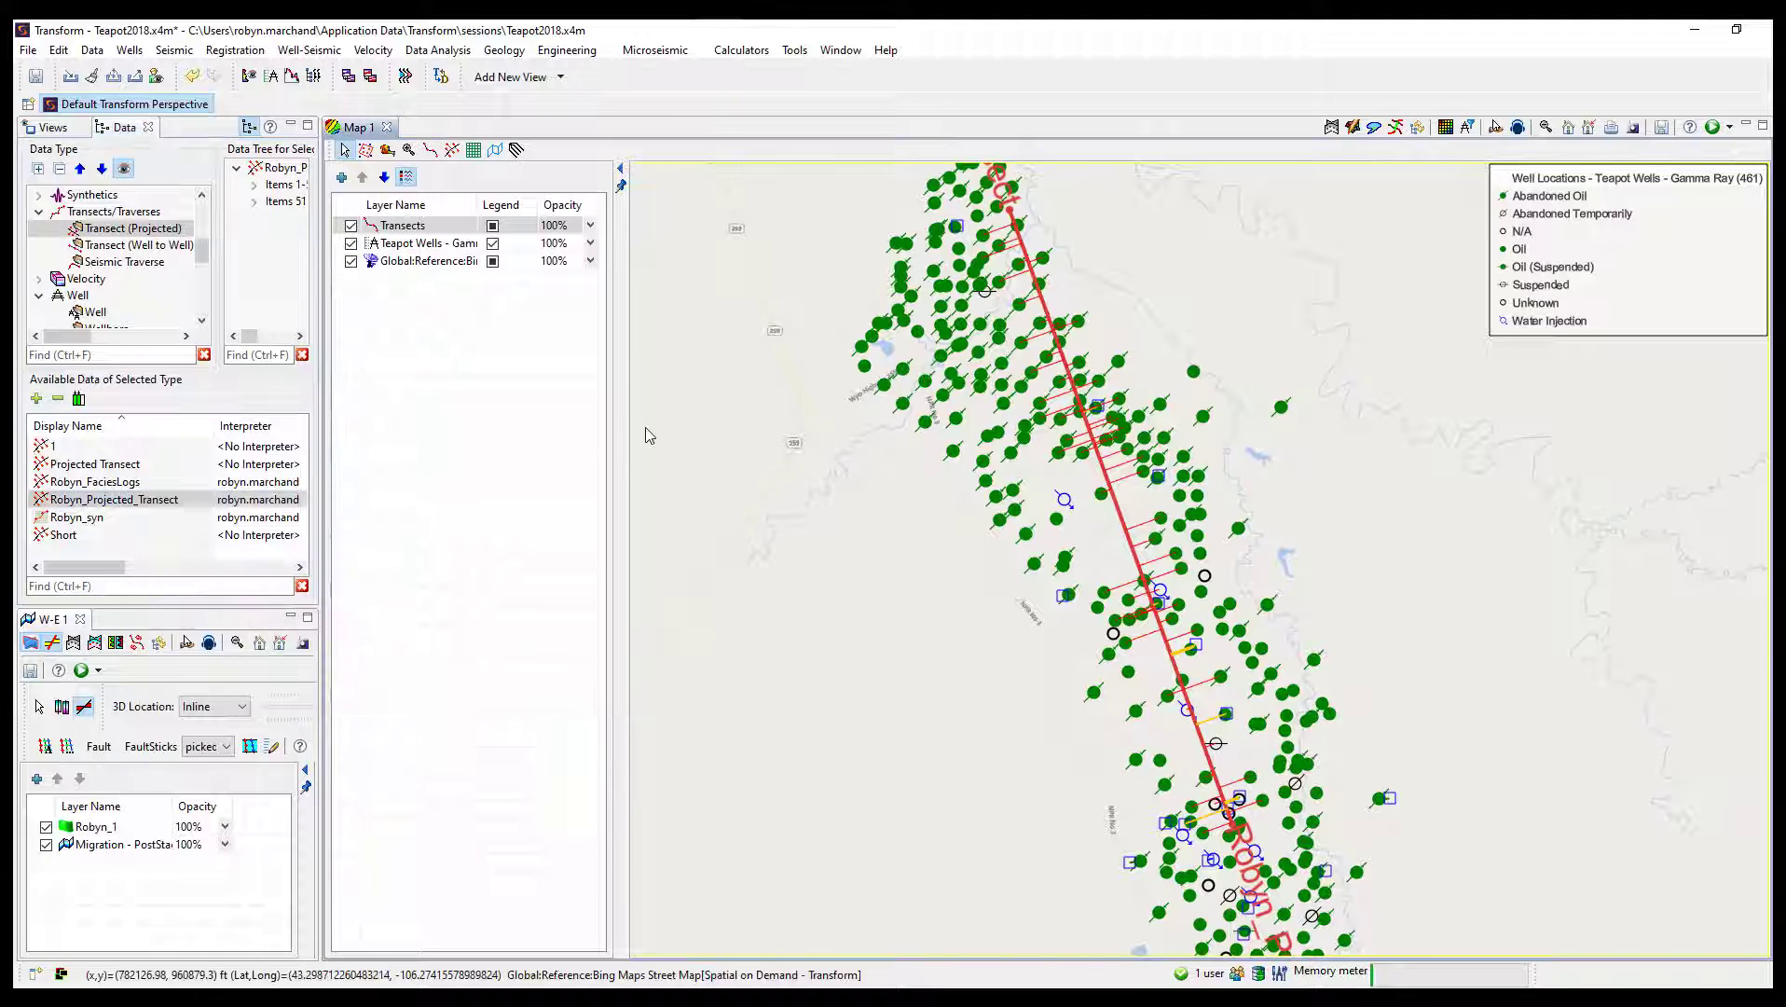
pyautogui.click(1129, 543)
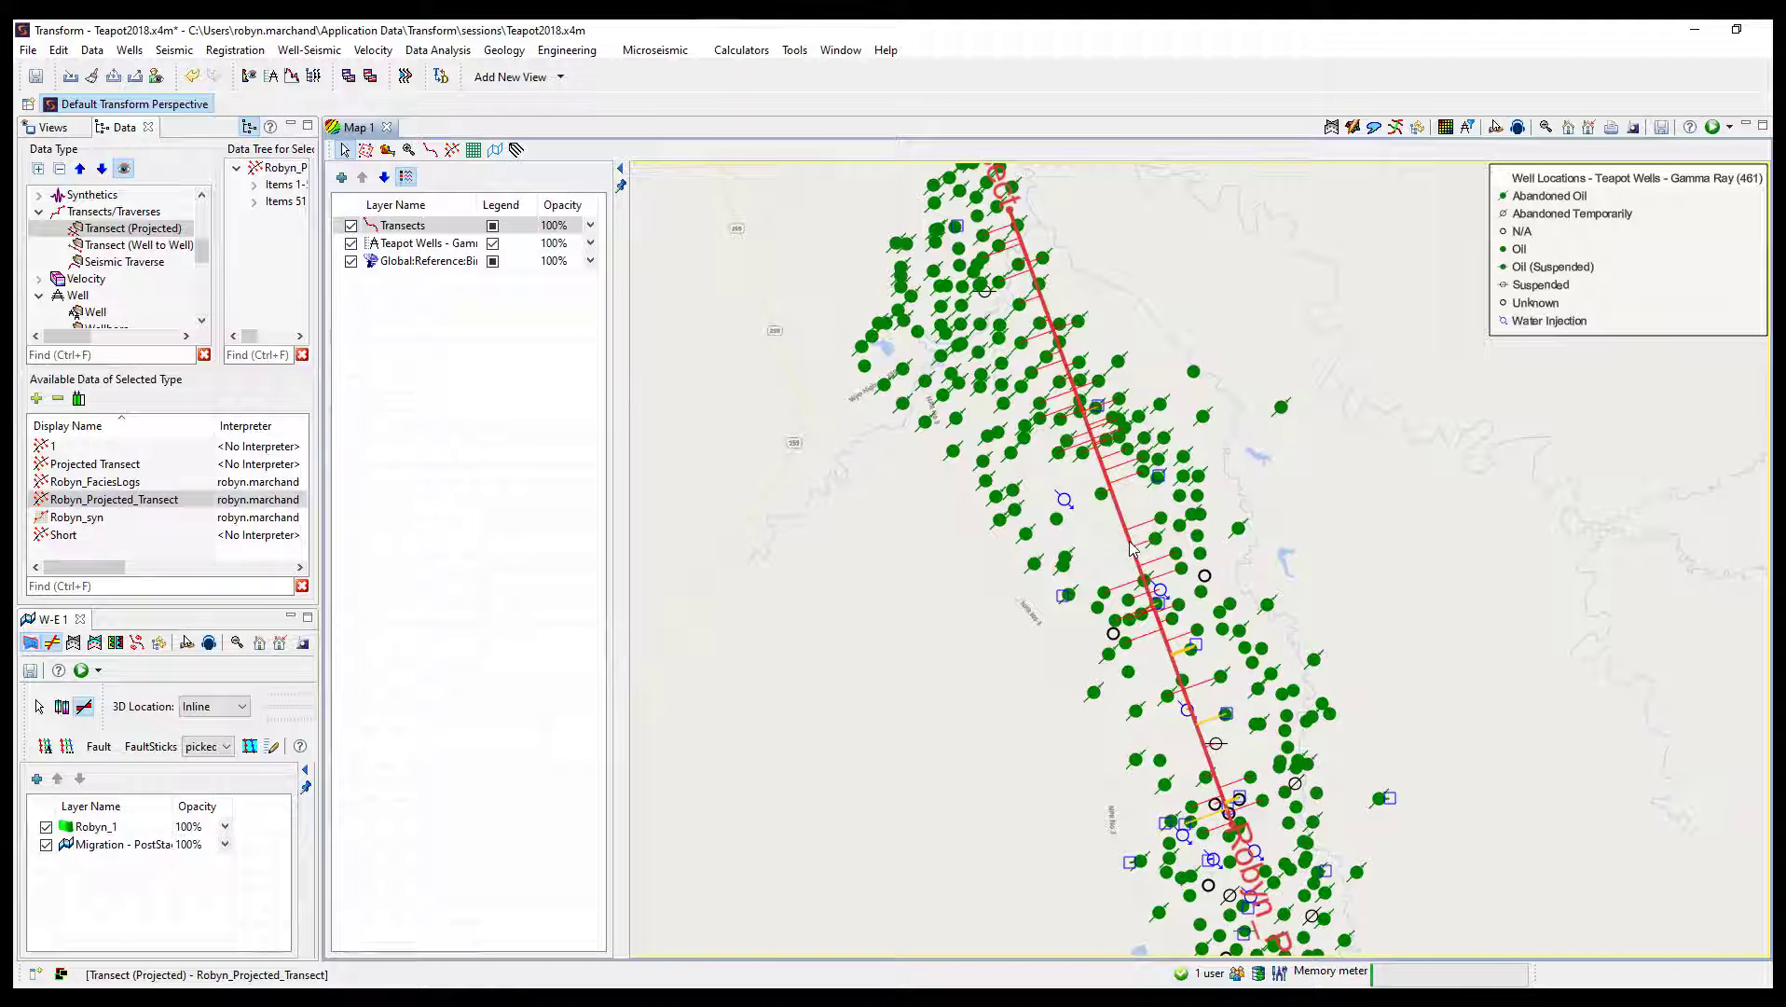
pyautogui.rightClick(1129, 543)
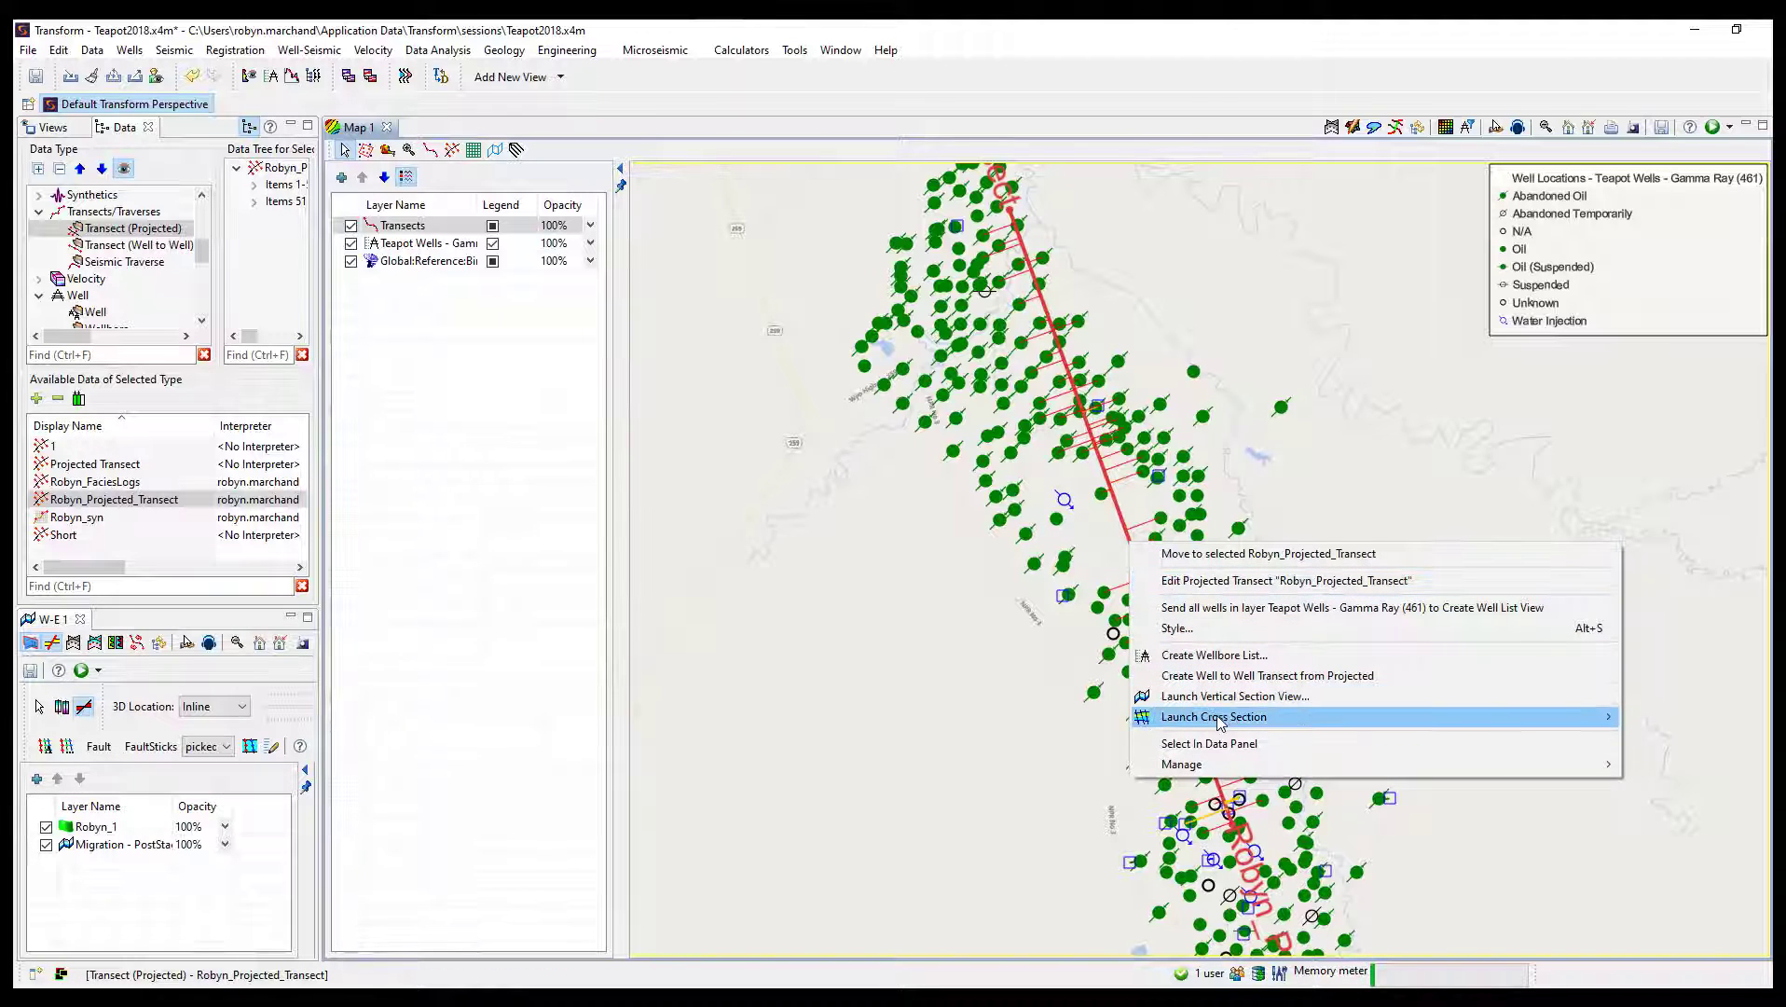
pyautogui.moveTo(1217, 717)
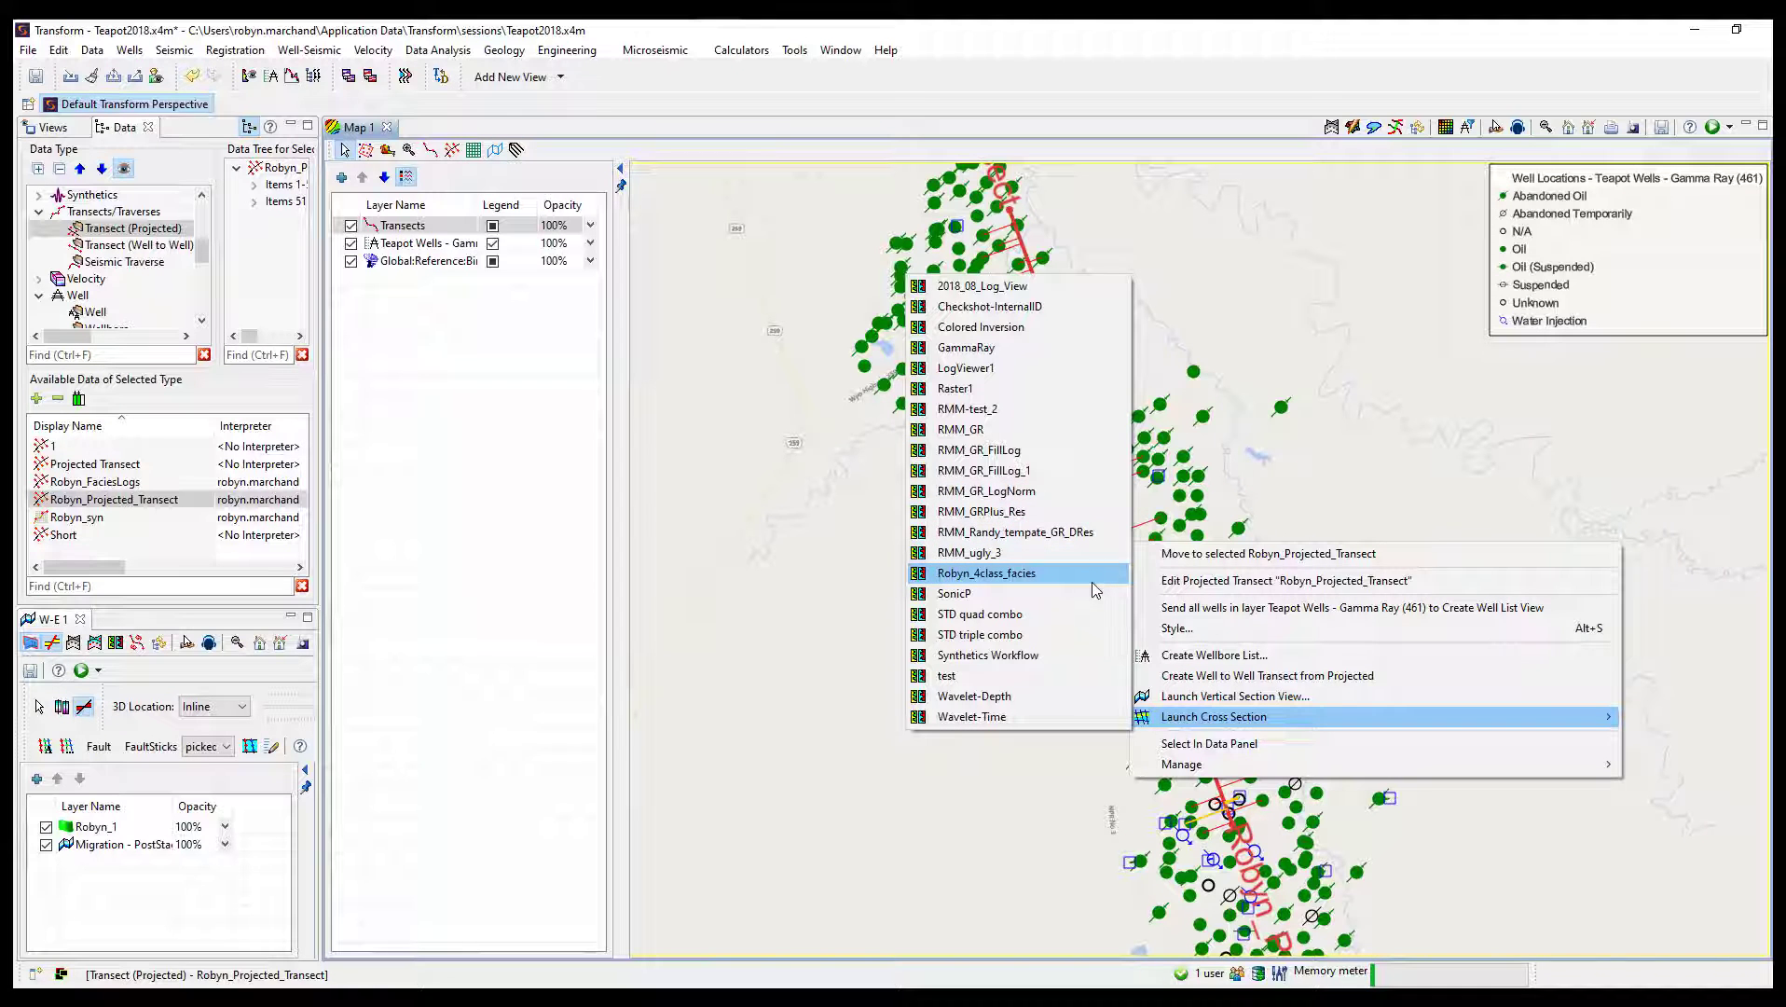
pyautogui.click(1145, 580)
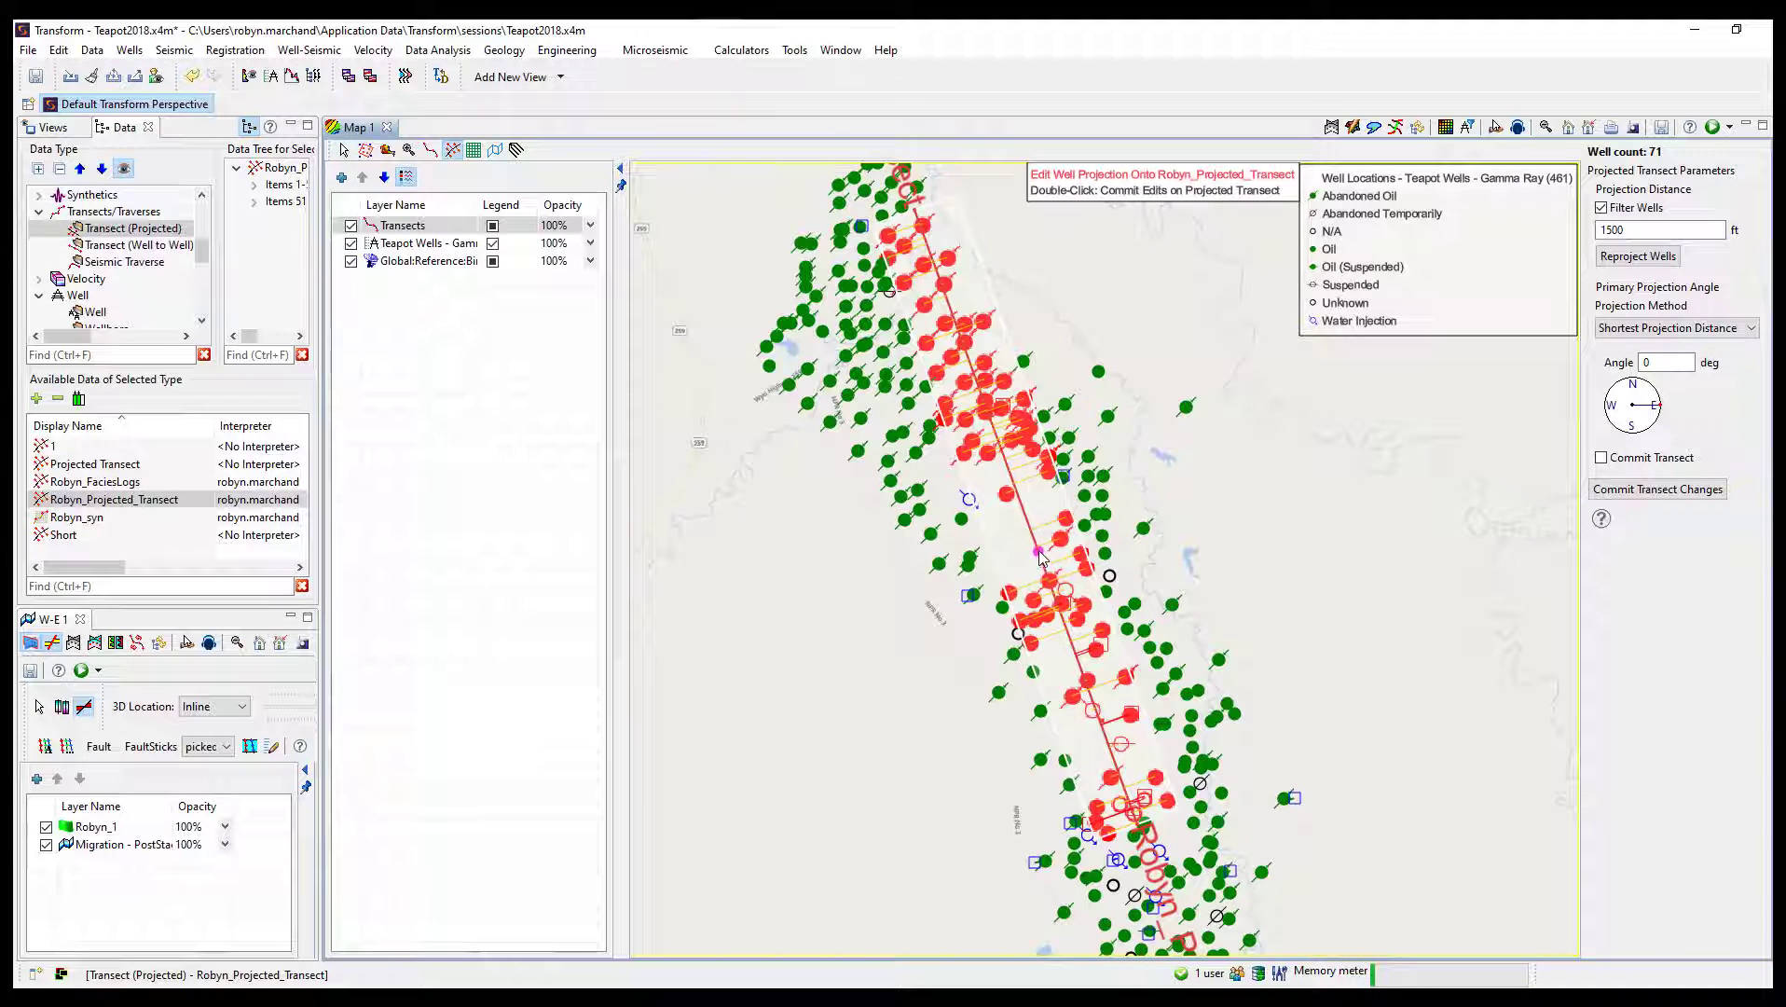
# Move a projected transect vertex to reproject the wells and commit the edit.
pyautogui.moveTo(1042, 556); pyautogui.dragTo(996, 571)
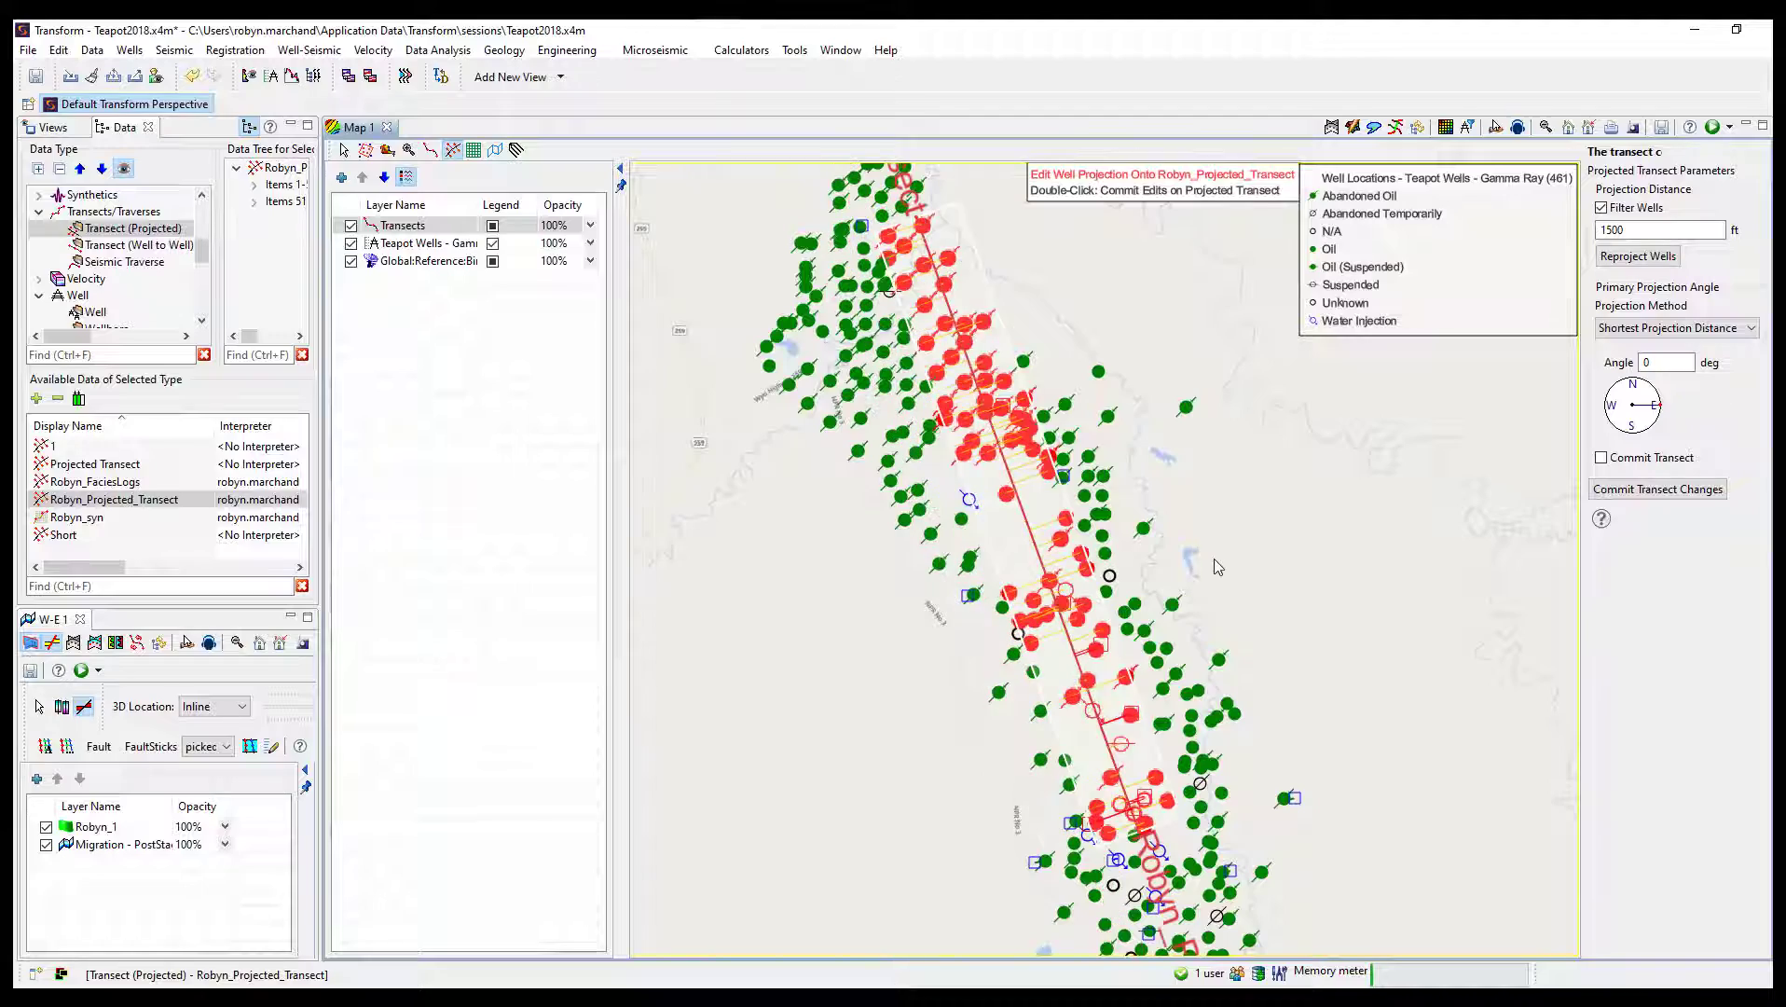
pyautogui.doubleClick(1249, 567)
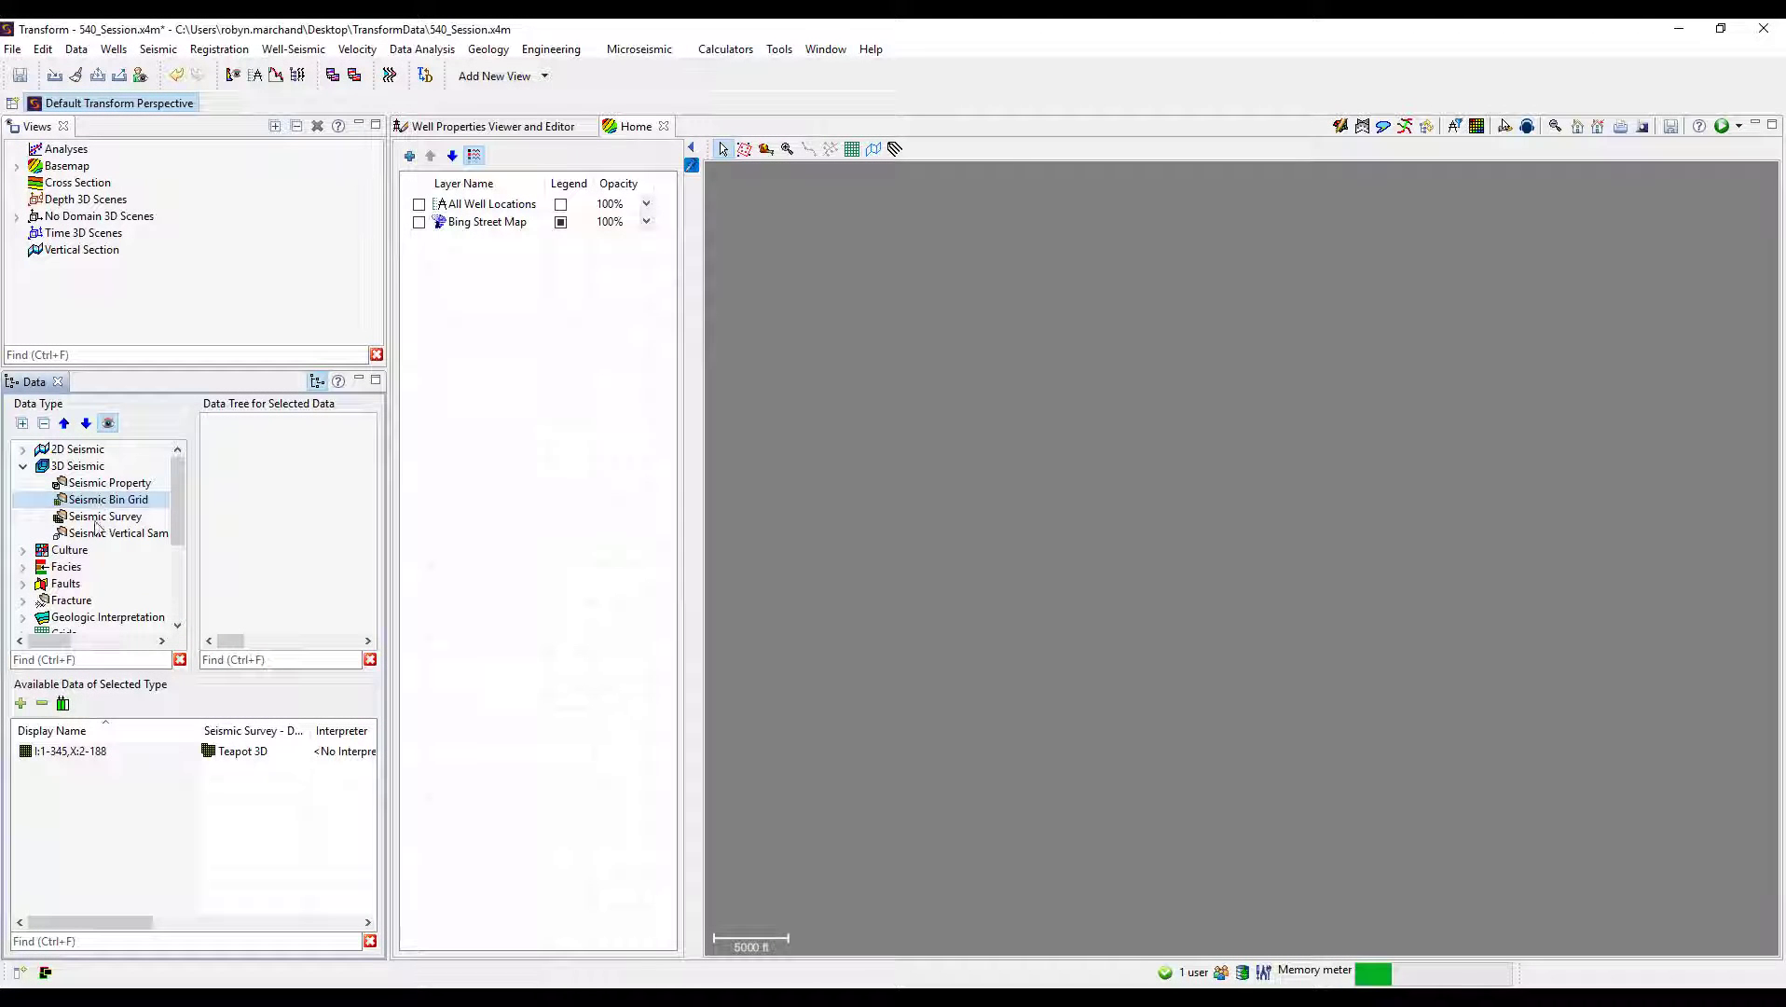
# Place the I:1-345,X:2-188 Teapot 3D bin grid on the Home map as a Seismic Bin Grids layer.
pyautogui.click(82, 753)
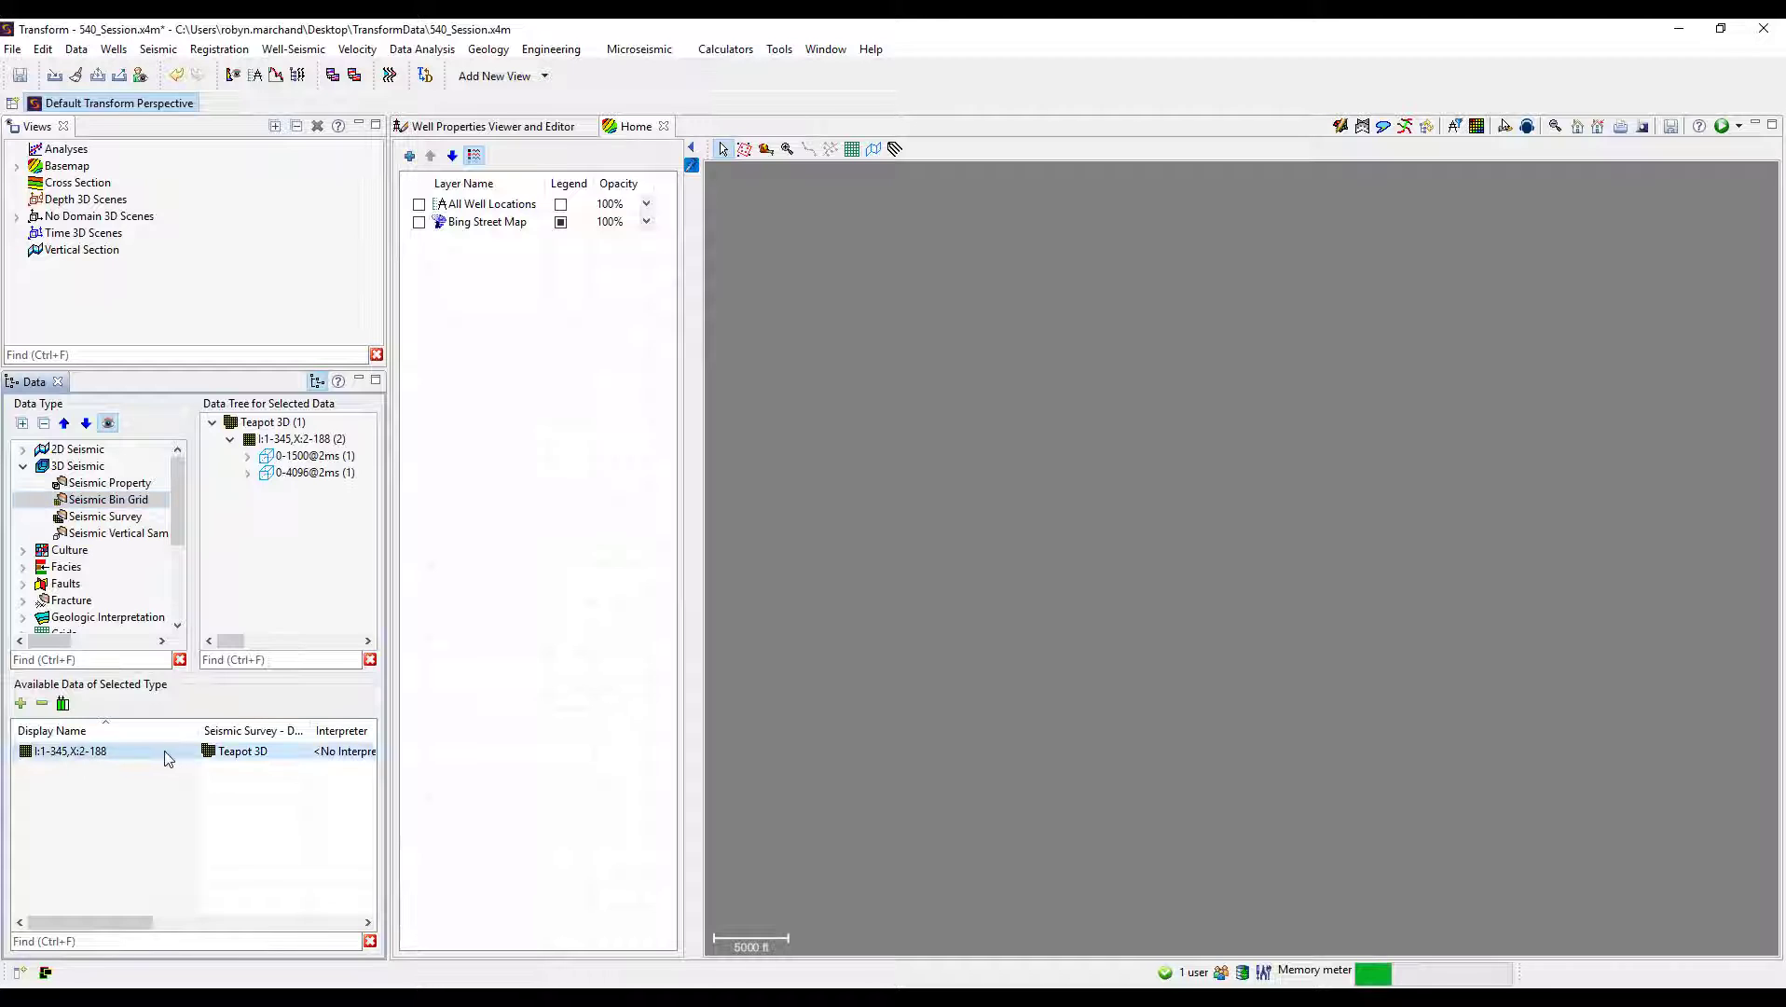
pyautogui.moveTo(93, 754); pyautogui.dragTo(1368, 543)
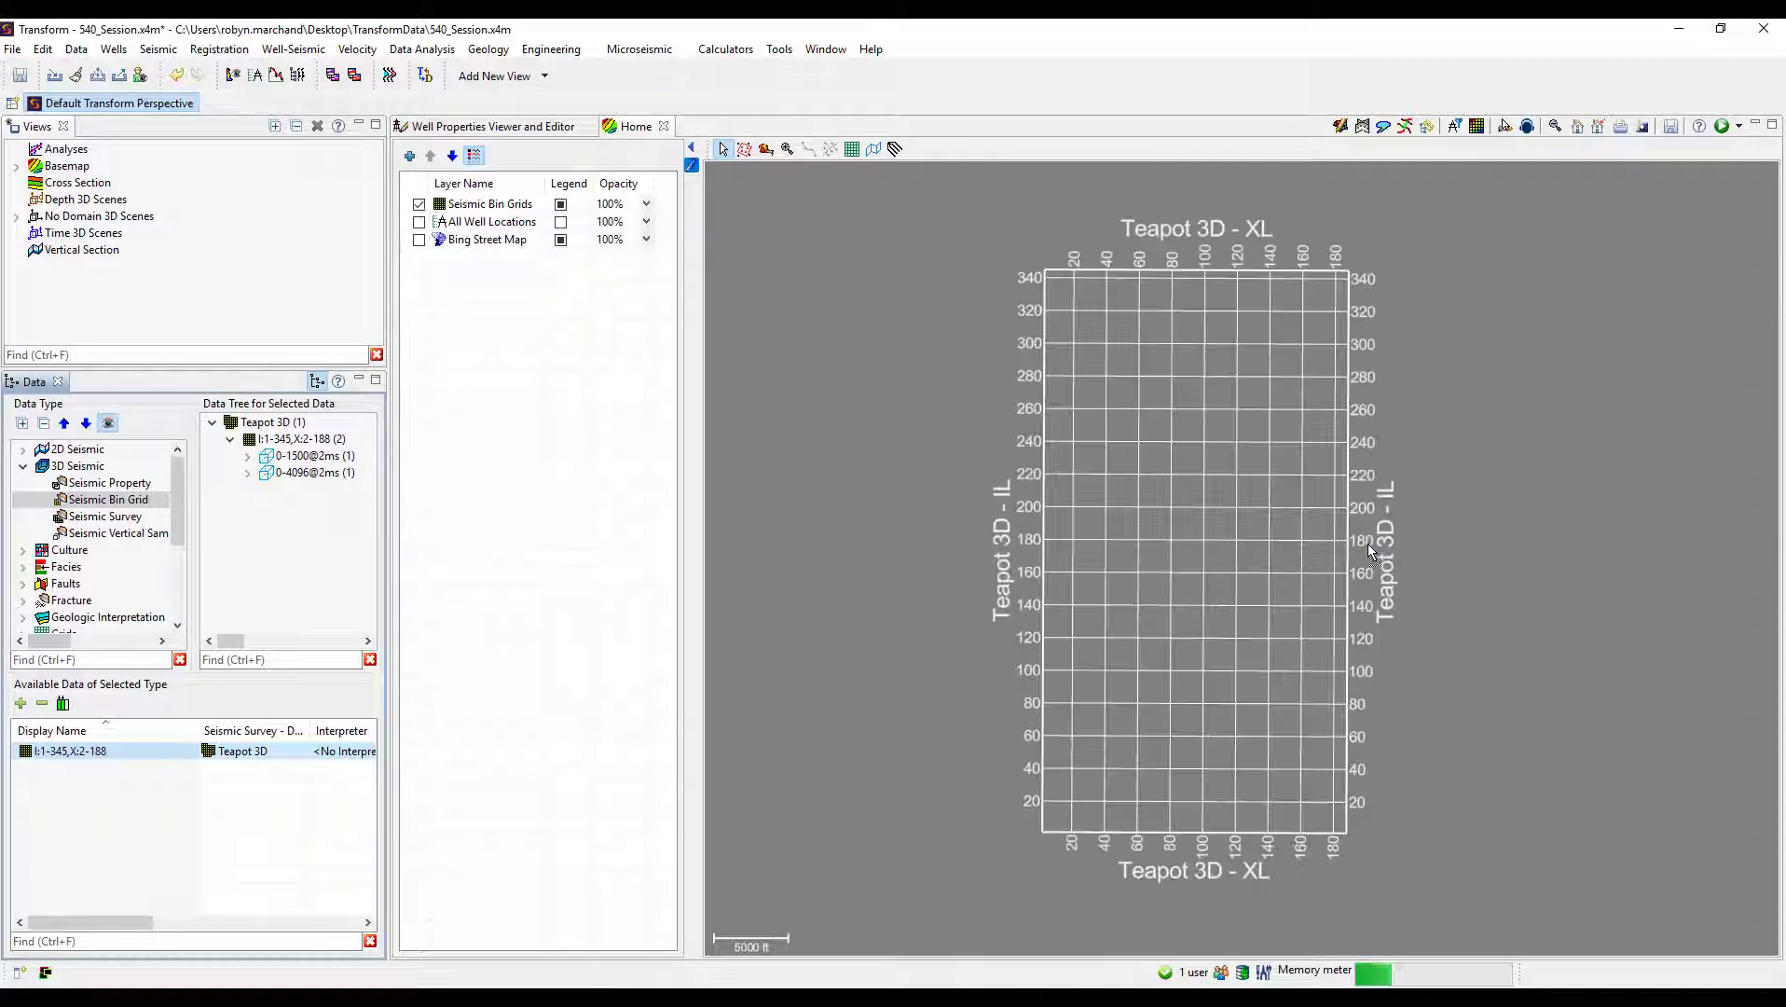
pyautogui.click(409, 157)
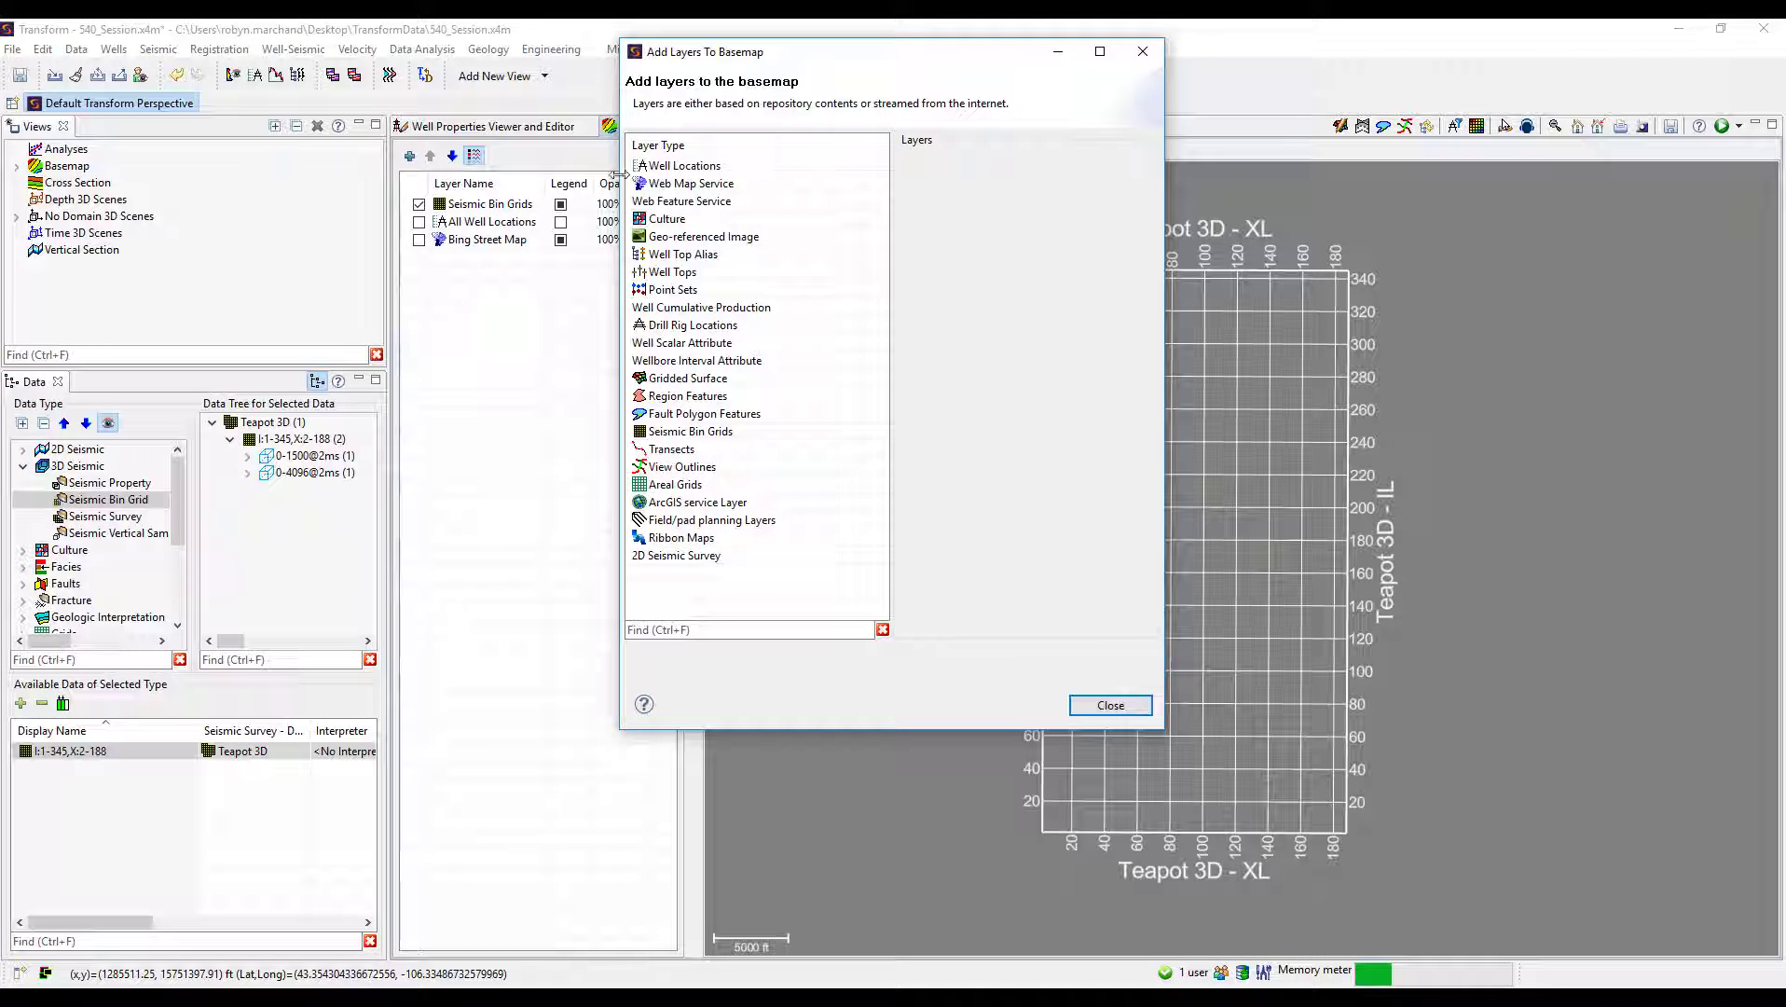
pyautogui.click(703, 433)
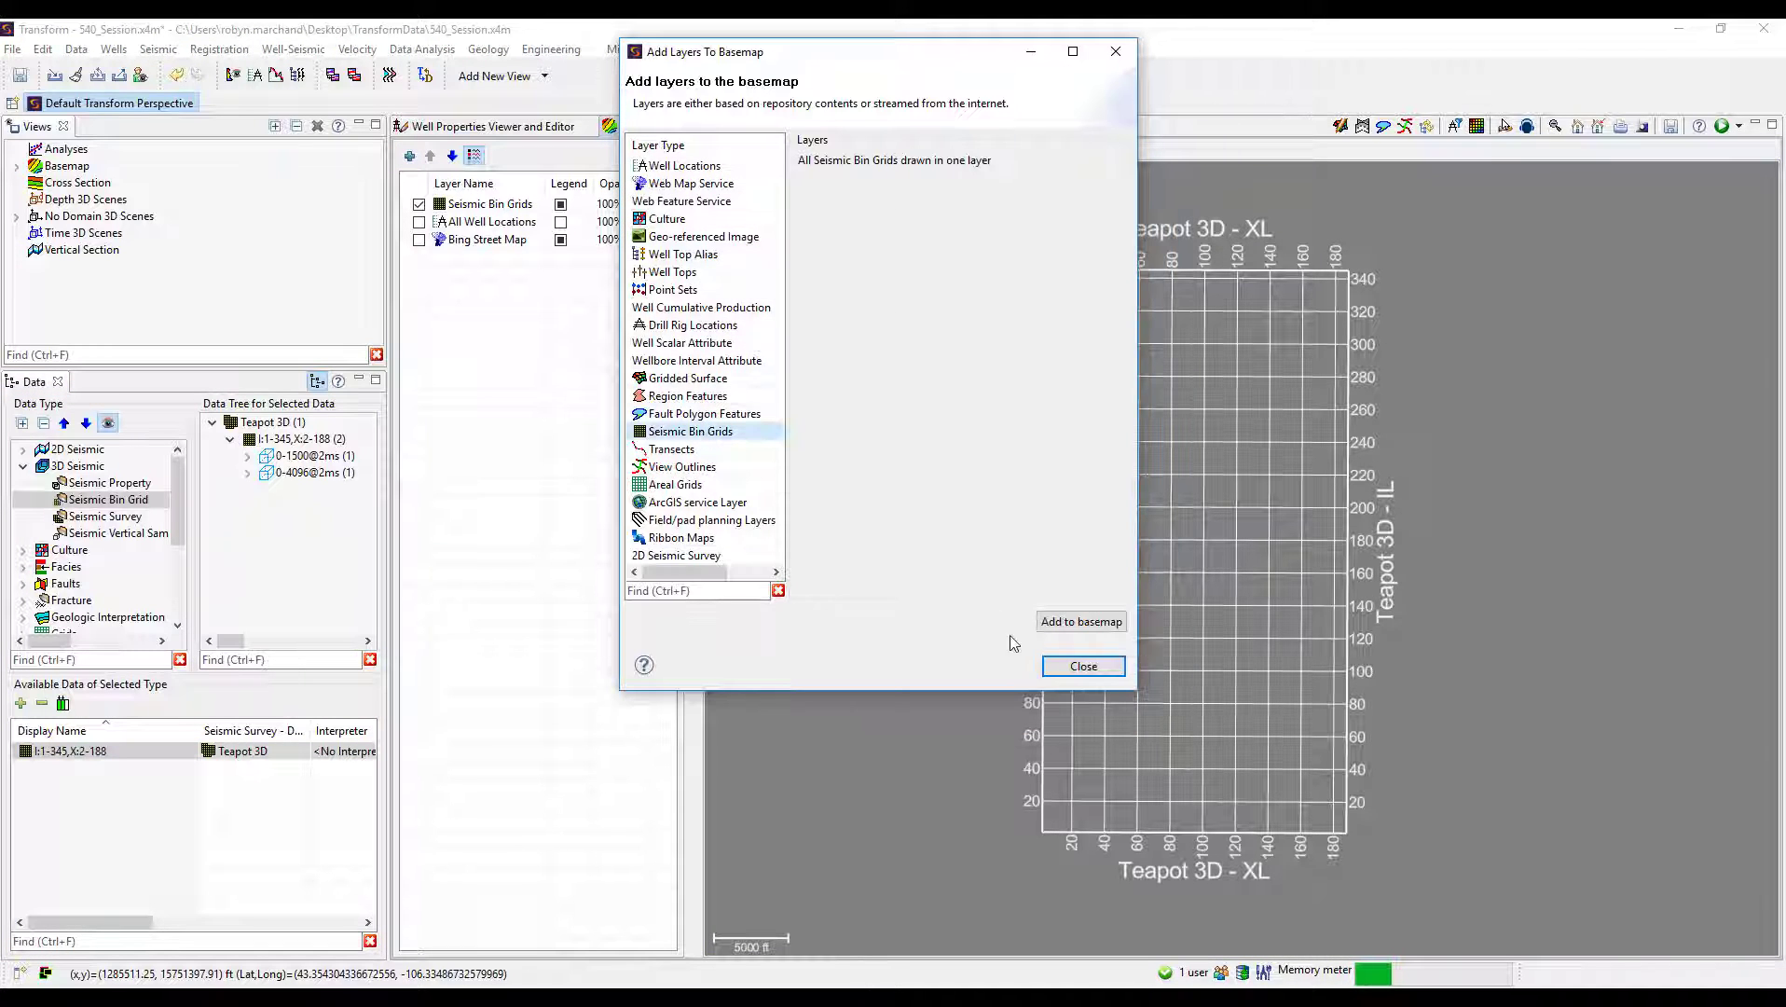
pyautogui.click(1081, 624)
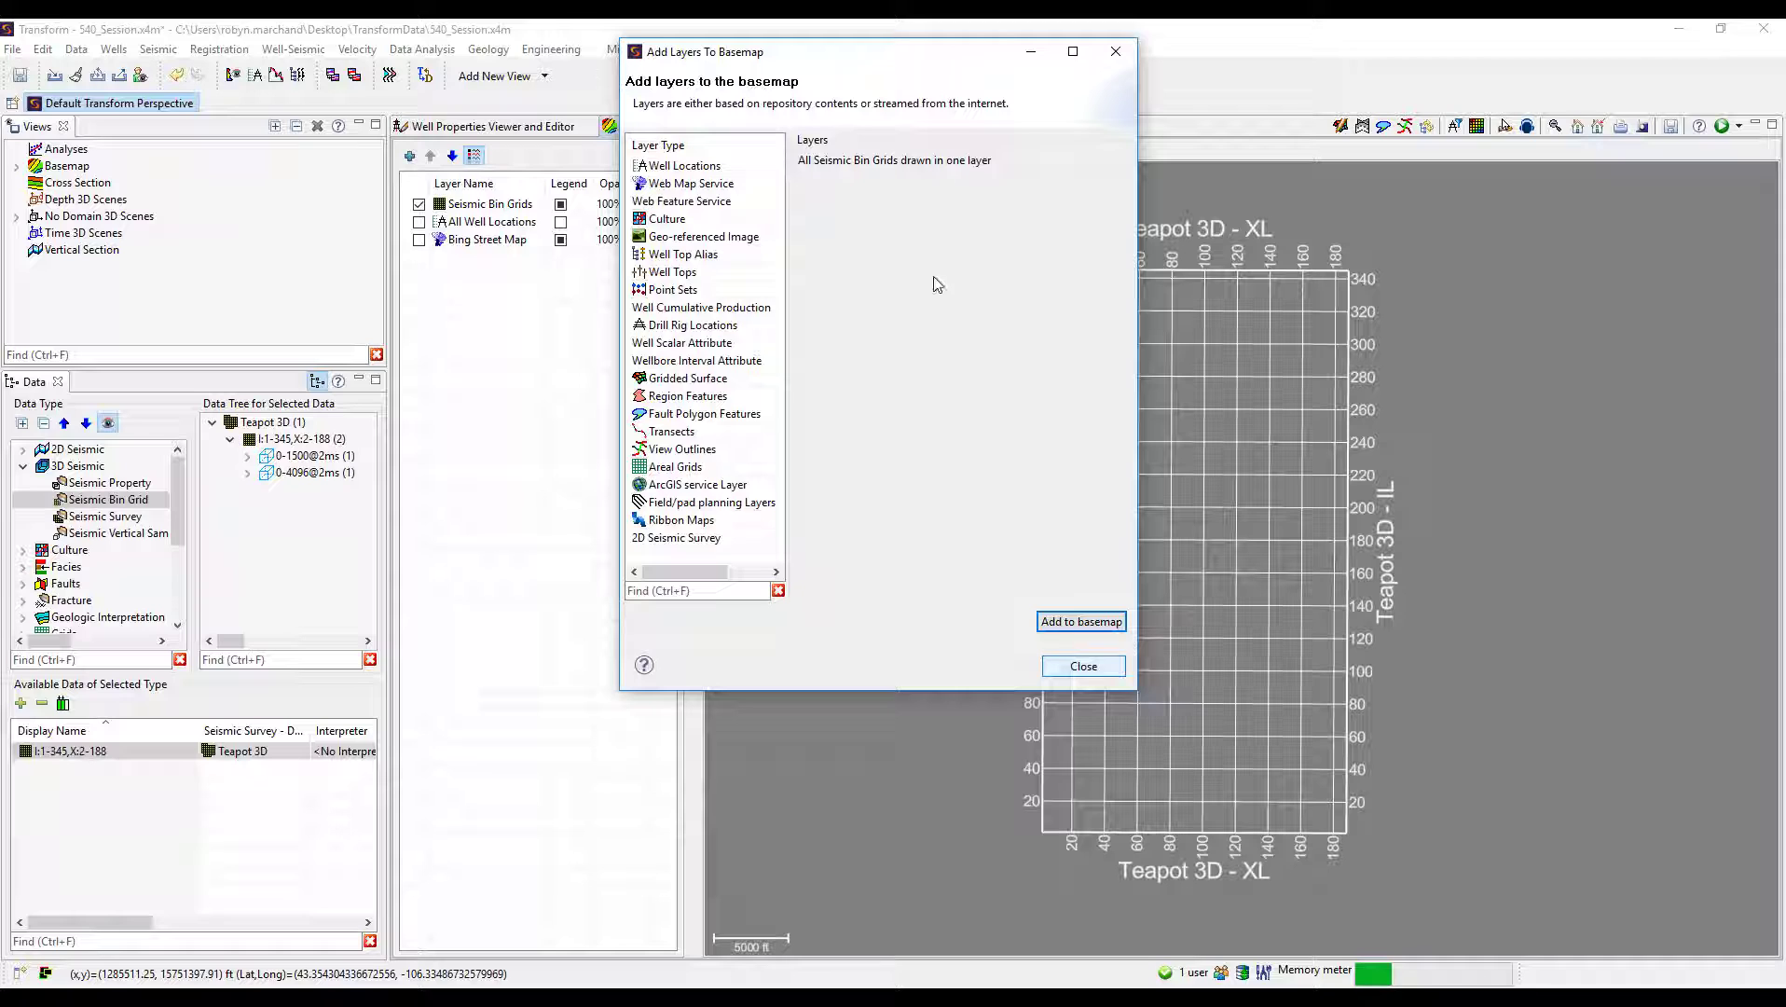
pyautogui.click(1074, 666)
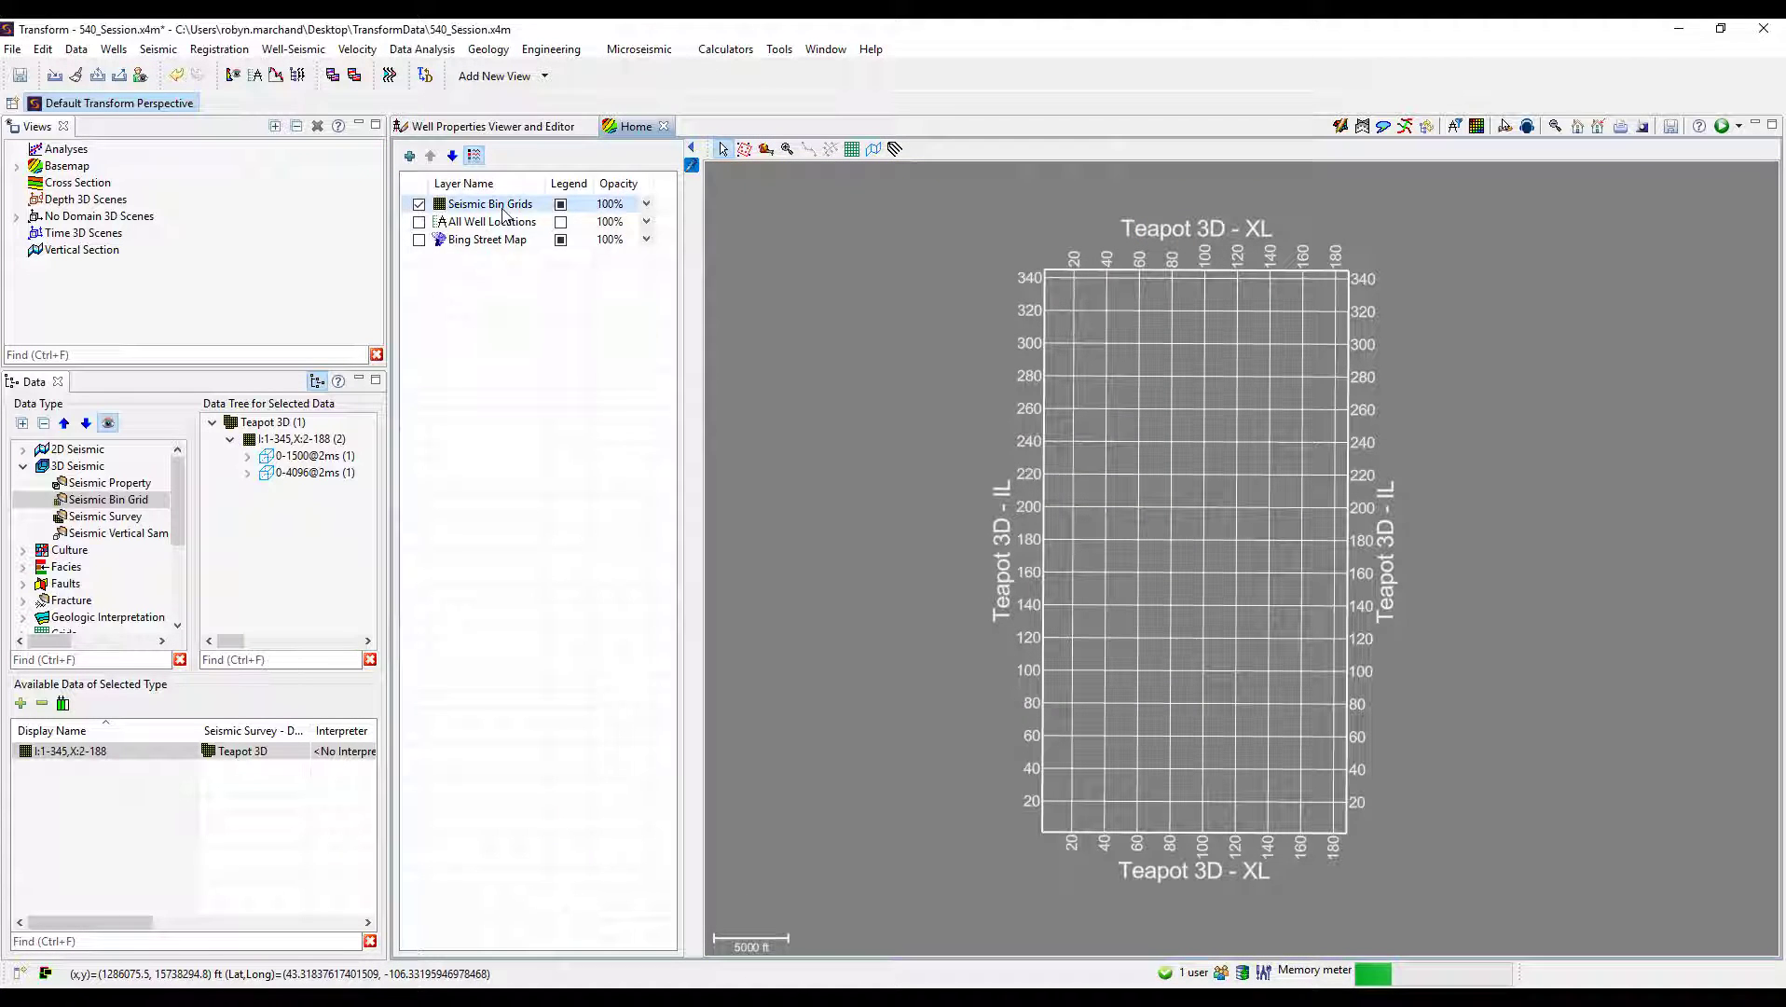
# Review the Seismic Bin Grids layer style settings and close them.
pyautogui.rightClick(504, 212)
pyautogui.click(524, 221)
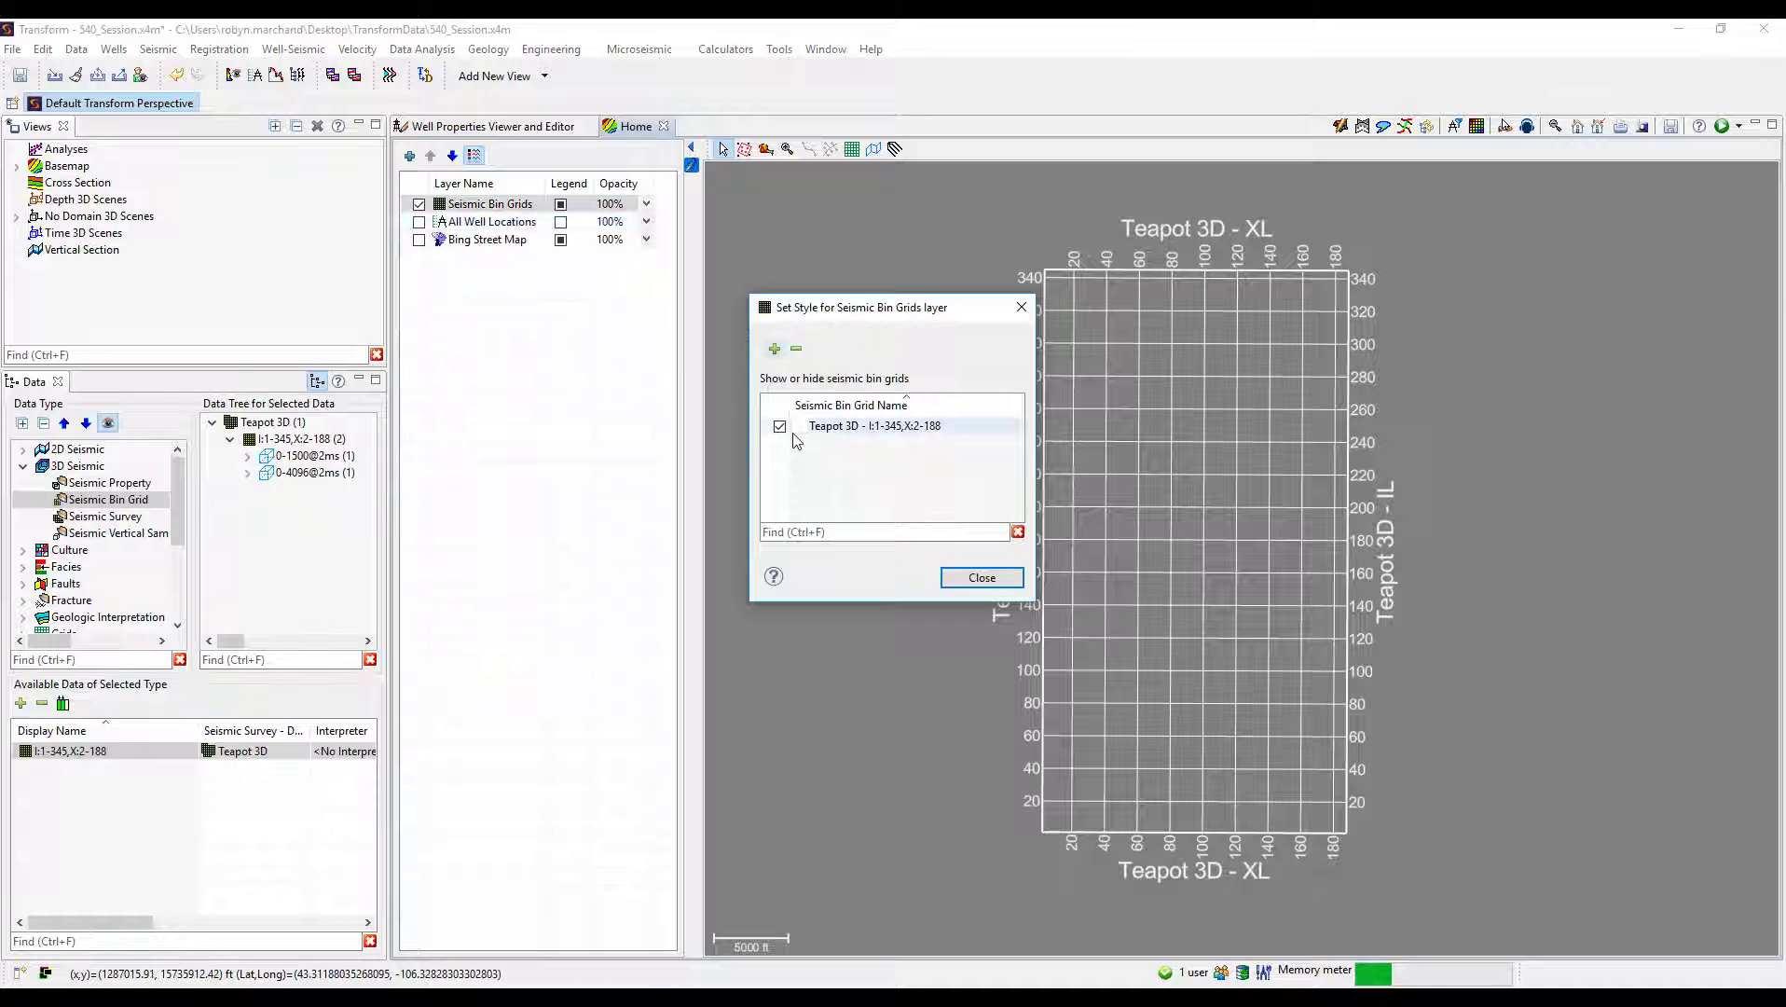
pyautogui.click(974, 580)
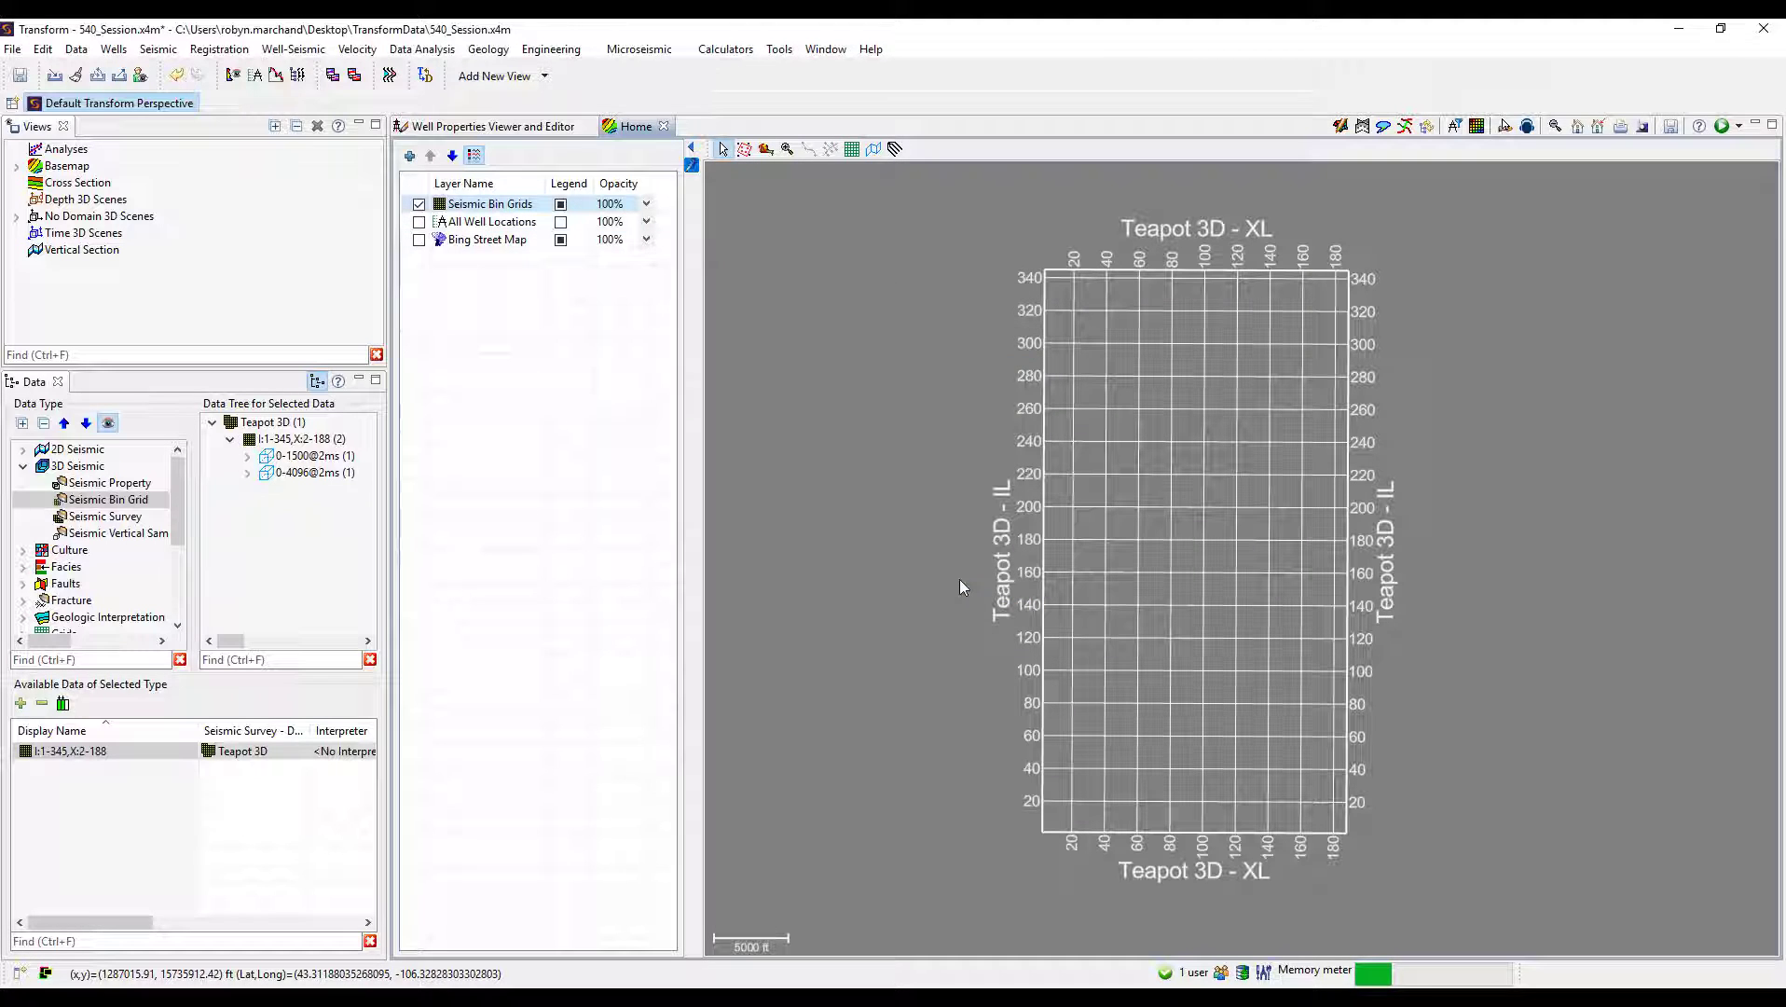
# Draw a seismic transect along crossline 100 of the Teapot 3D grid.
pyautogui.click(876, 149)
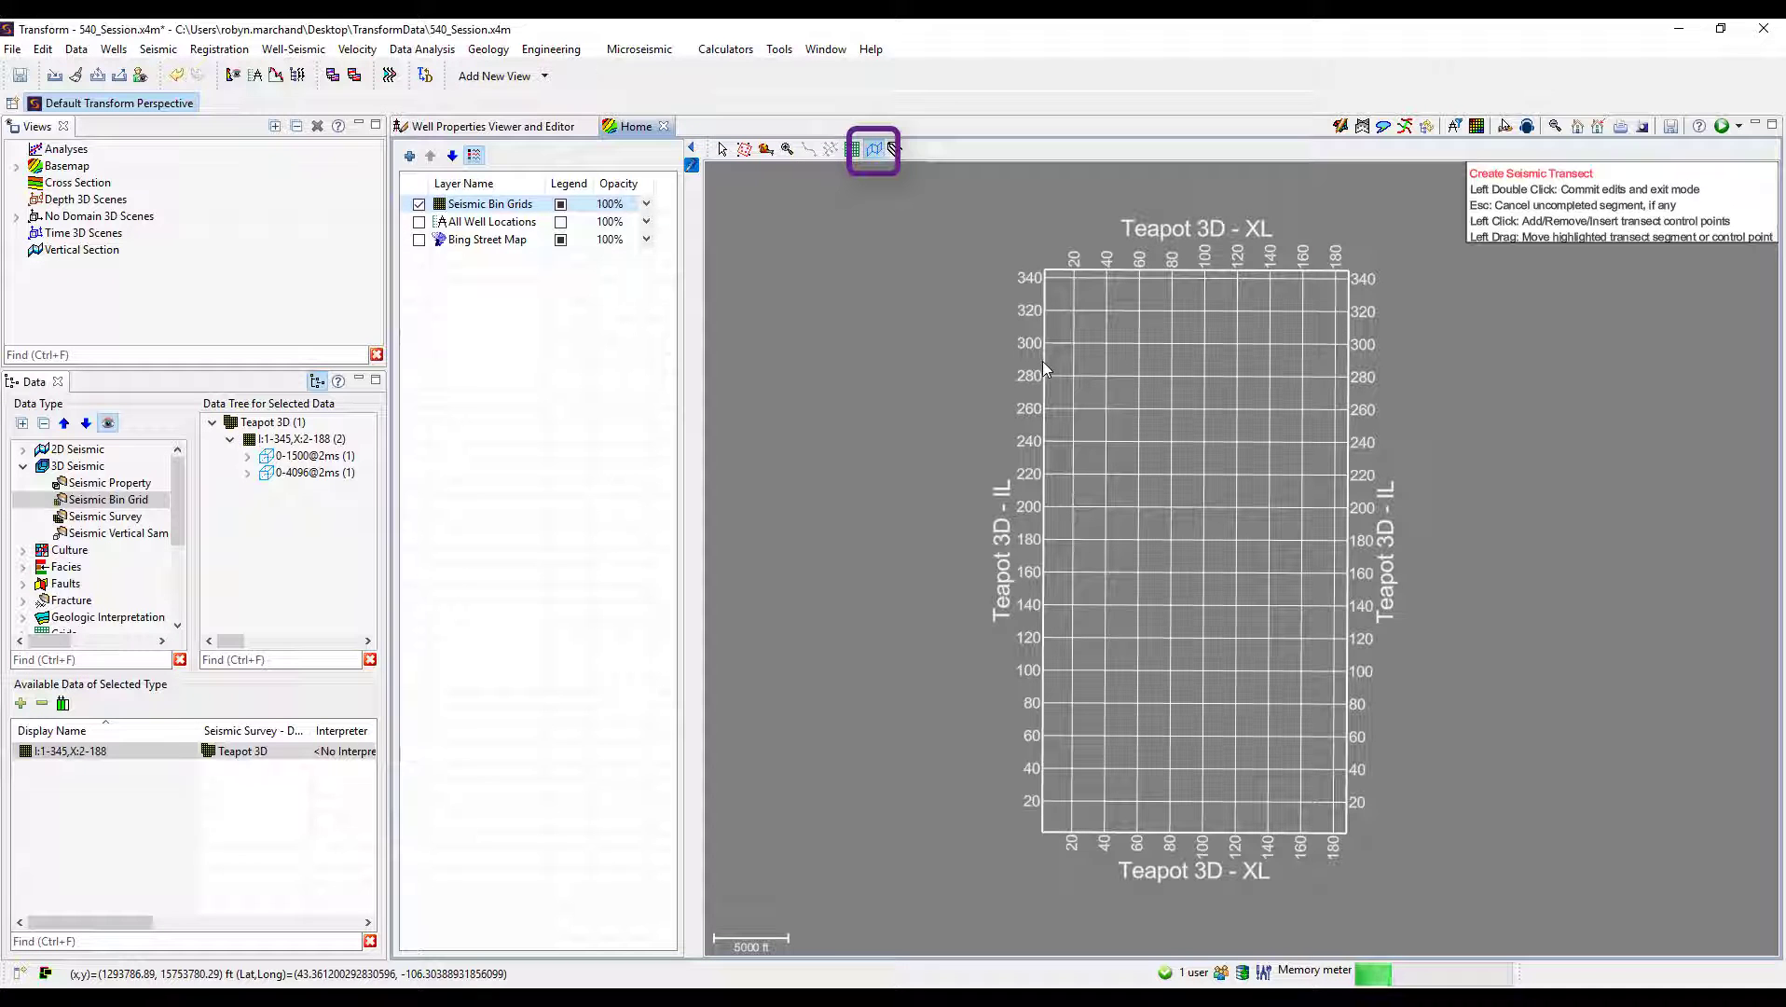
pyautogui.click(1198, 376)
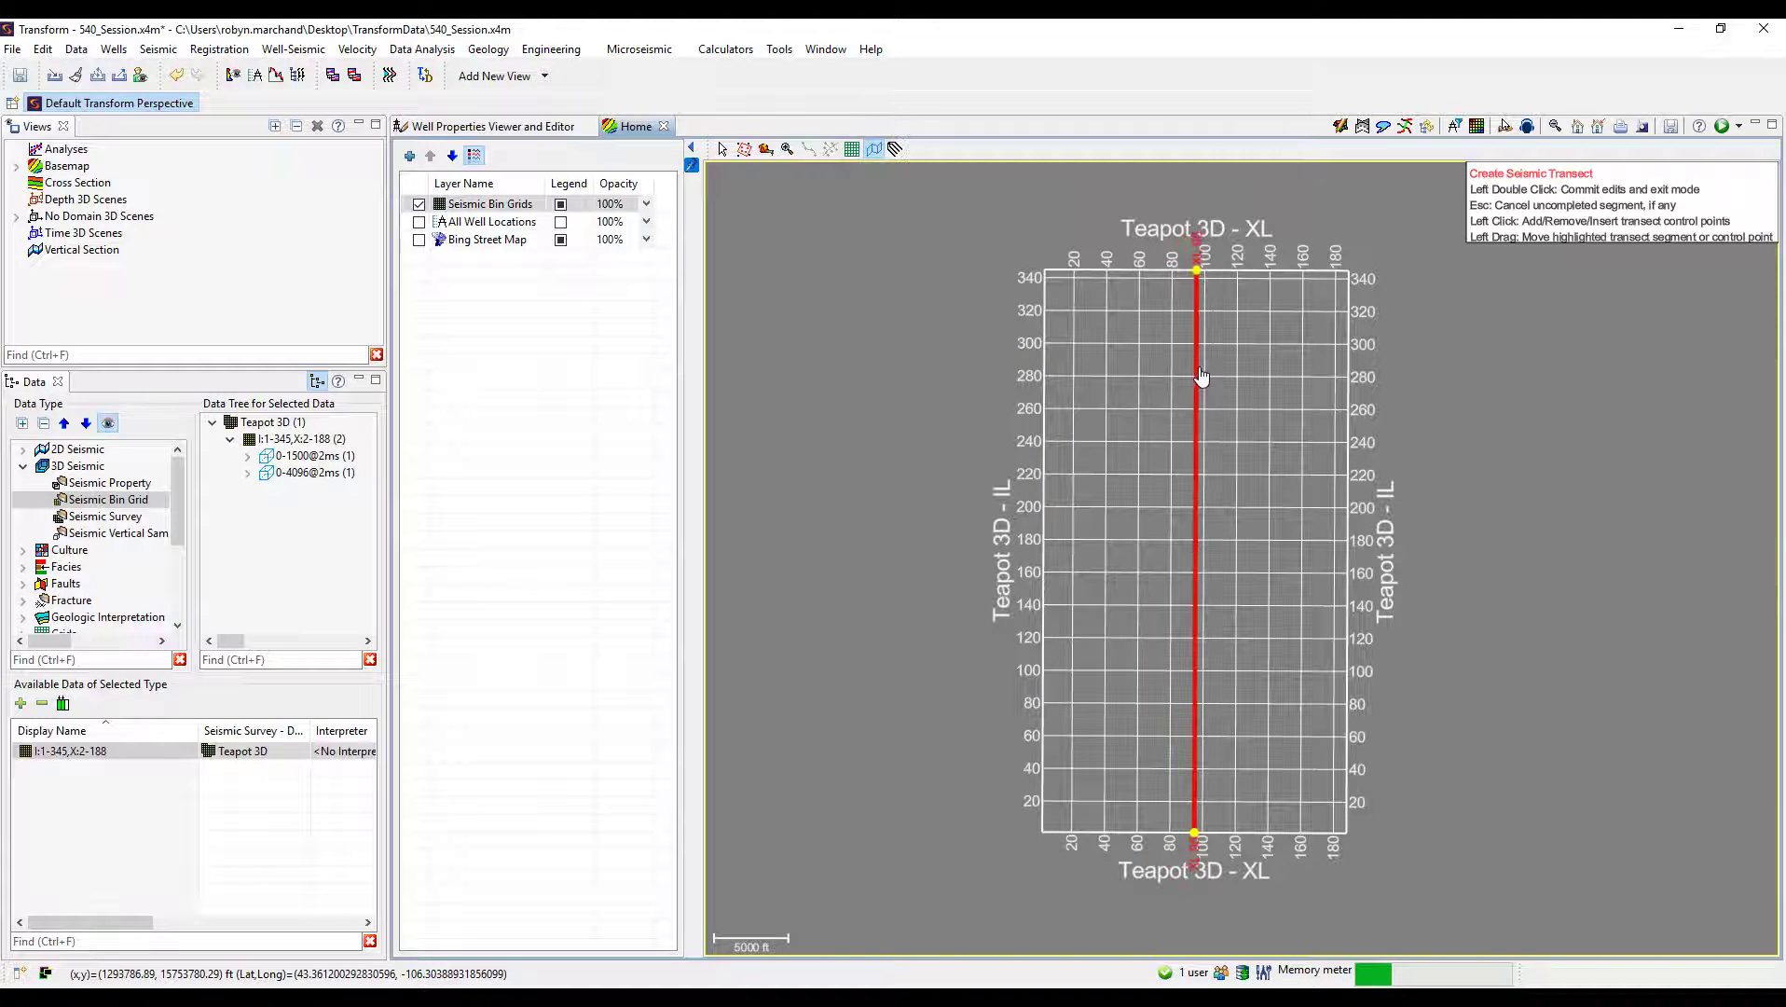
pyautogui.moveTo(1200, 376); pyautogui.dragTo(1203, 376)
pyautogui.doubleClick(1538, 430)
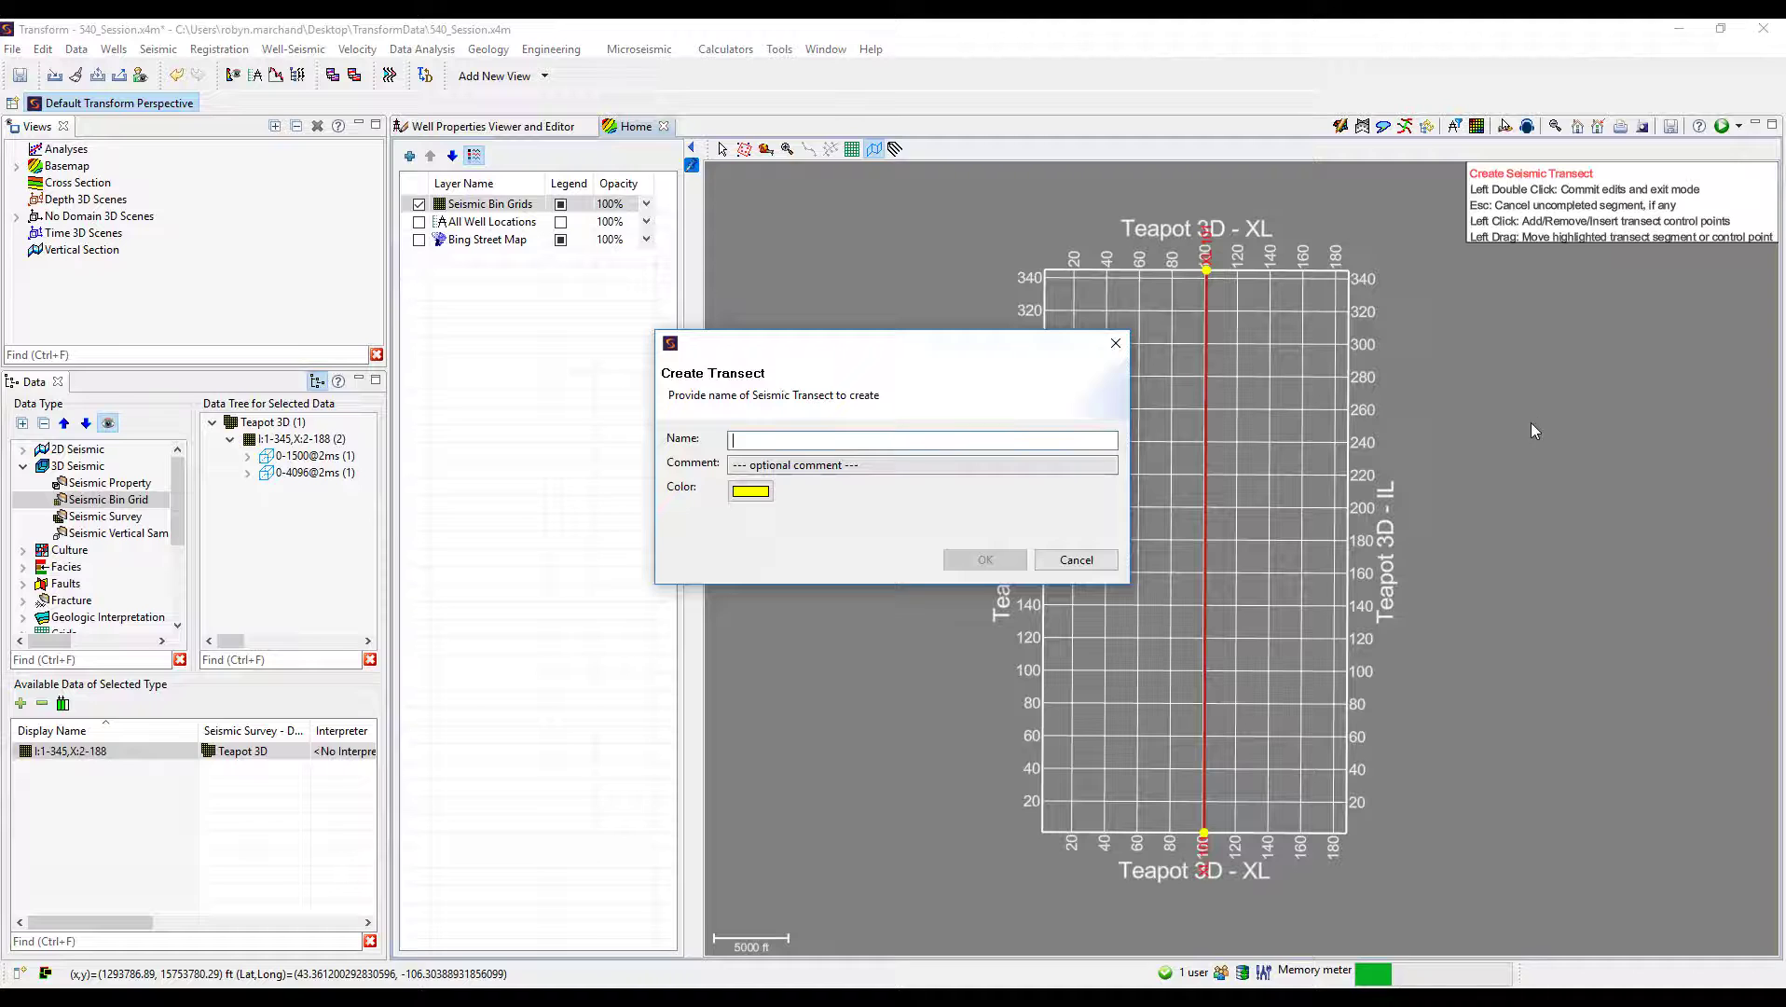
# Name the transect Robyn_N-S, colour it blue, and create it.
pyautogui.write('Robyn_N-S')
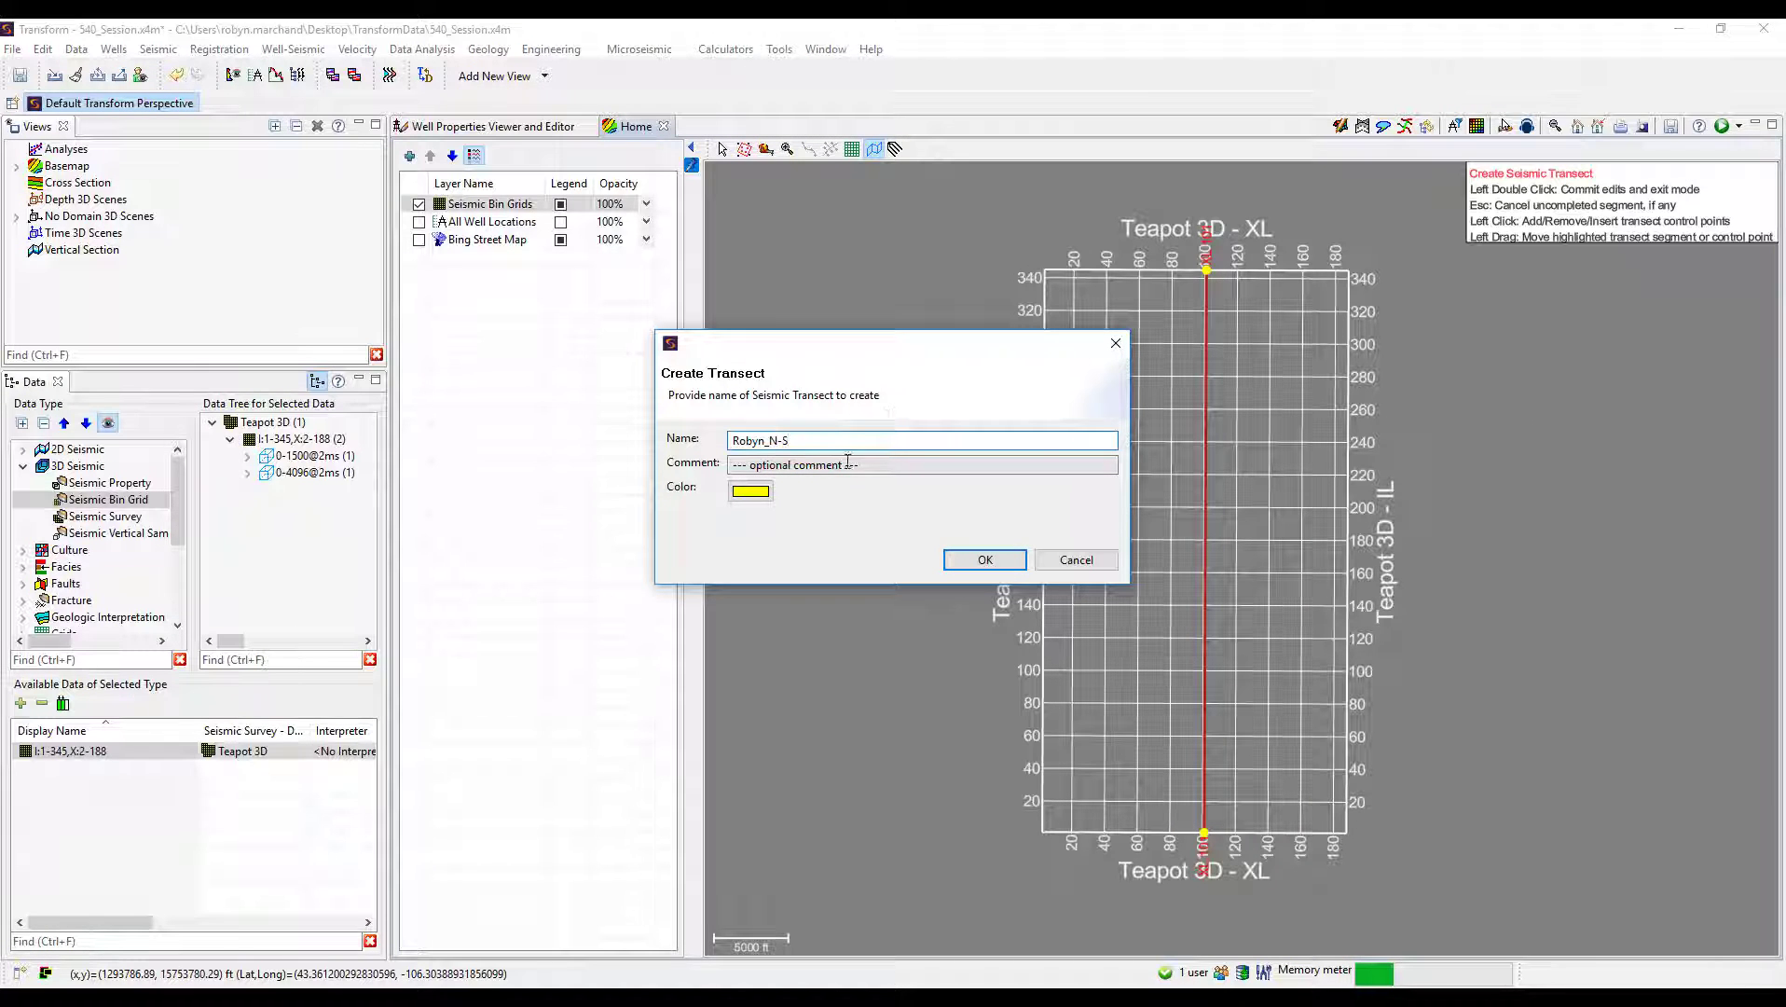
pyautogui.click(751, 491)
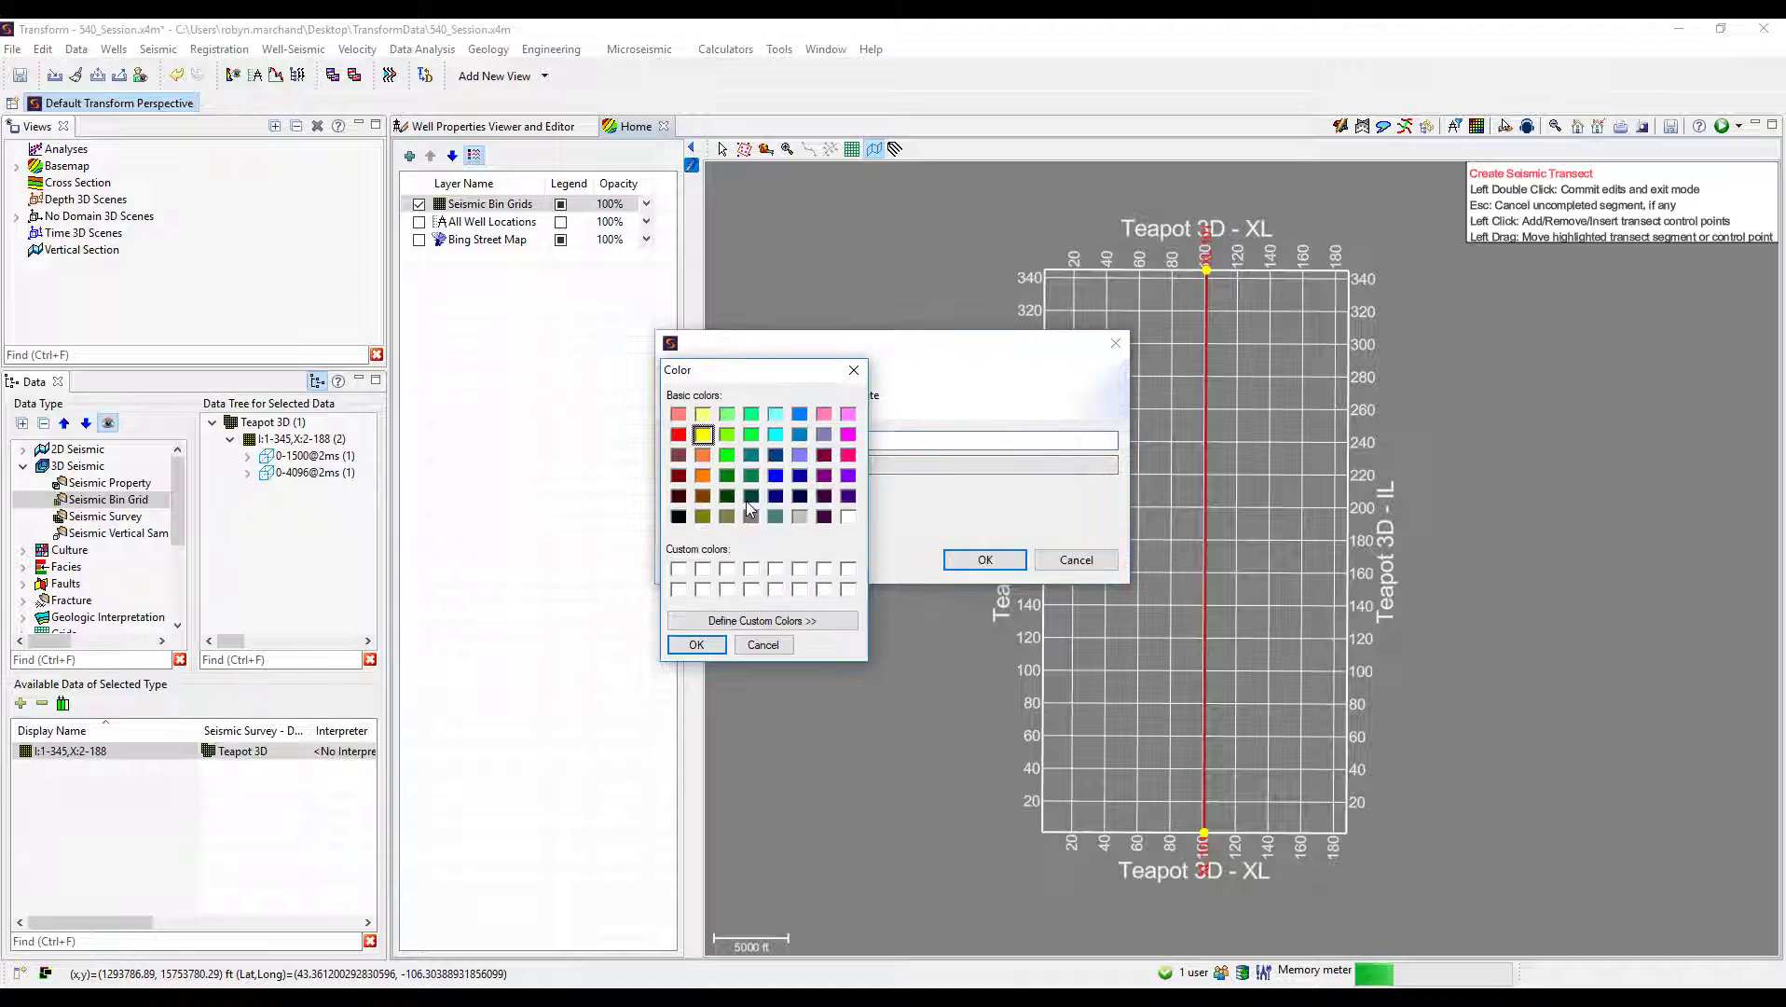
pyautogui.click(777, 478)
pyautogui.click(696, 646)
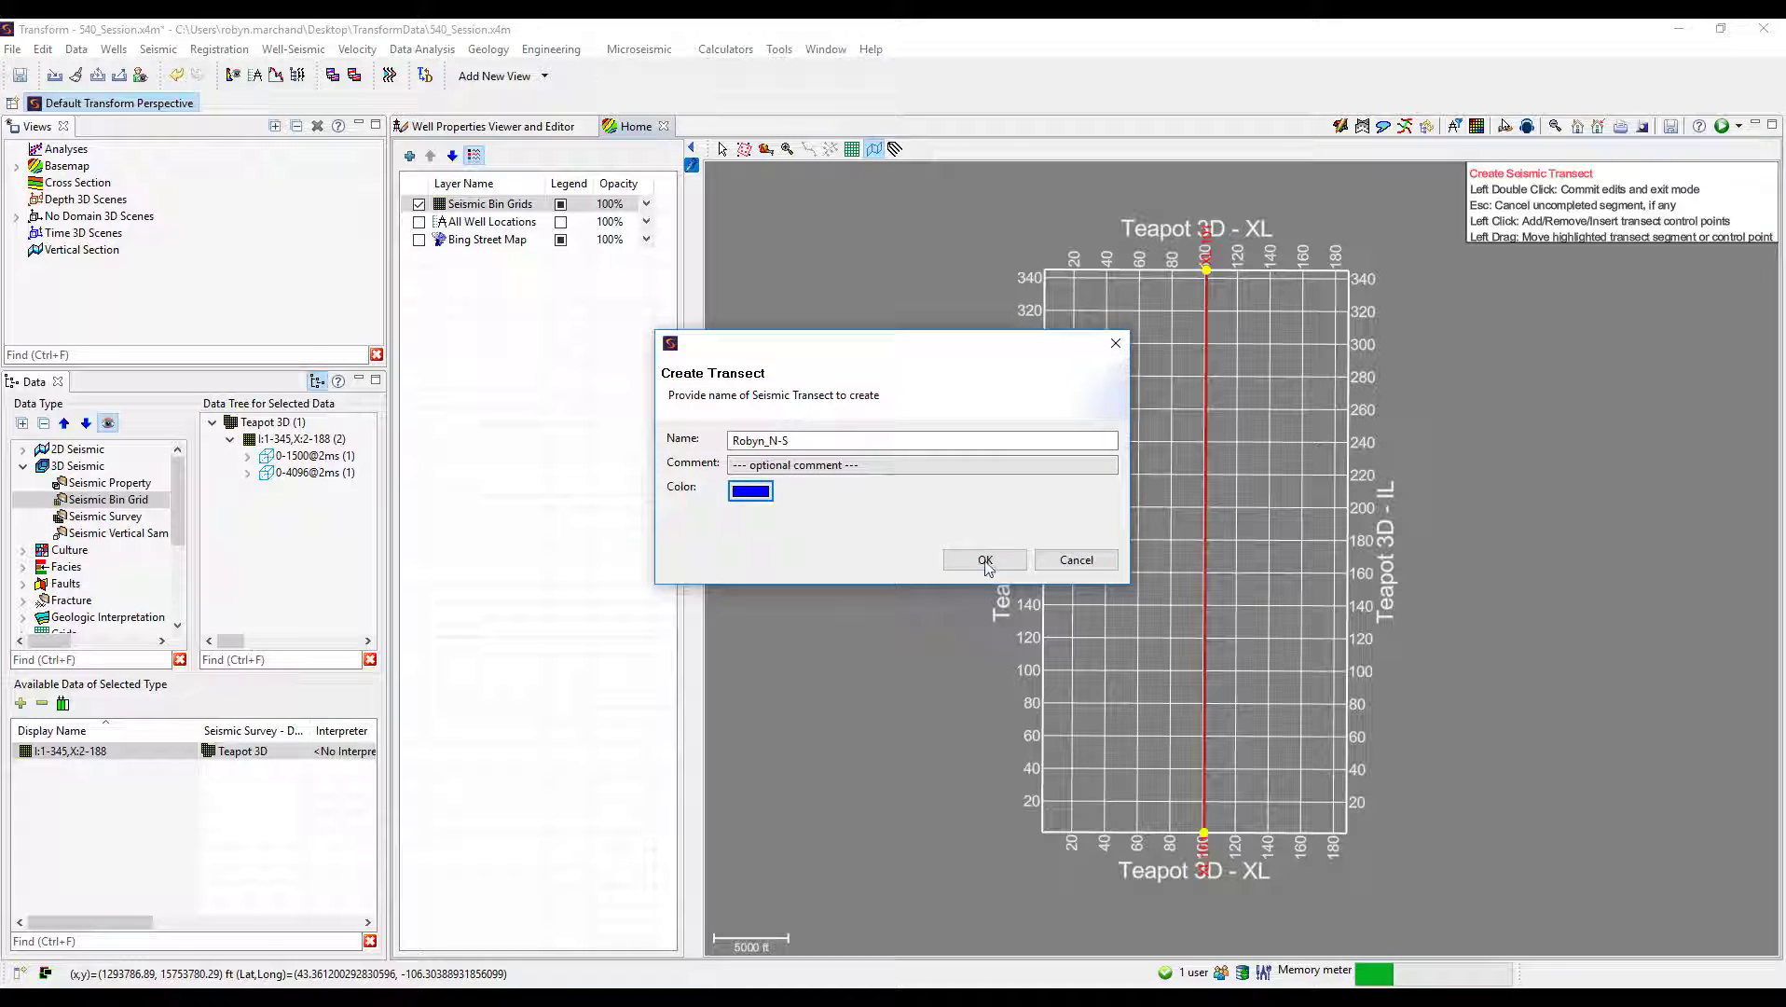
pyautogui.click(986, 559)
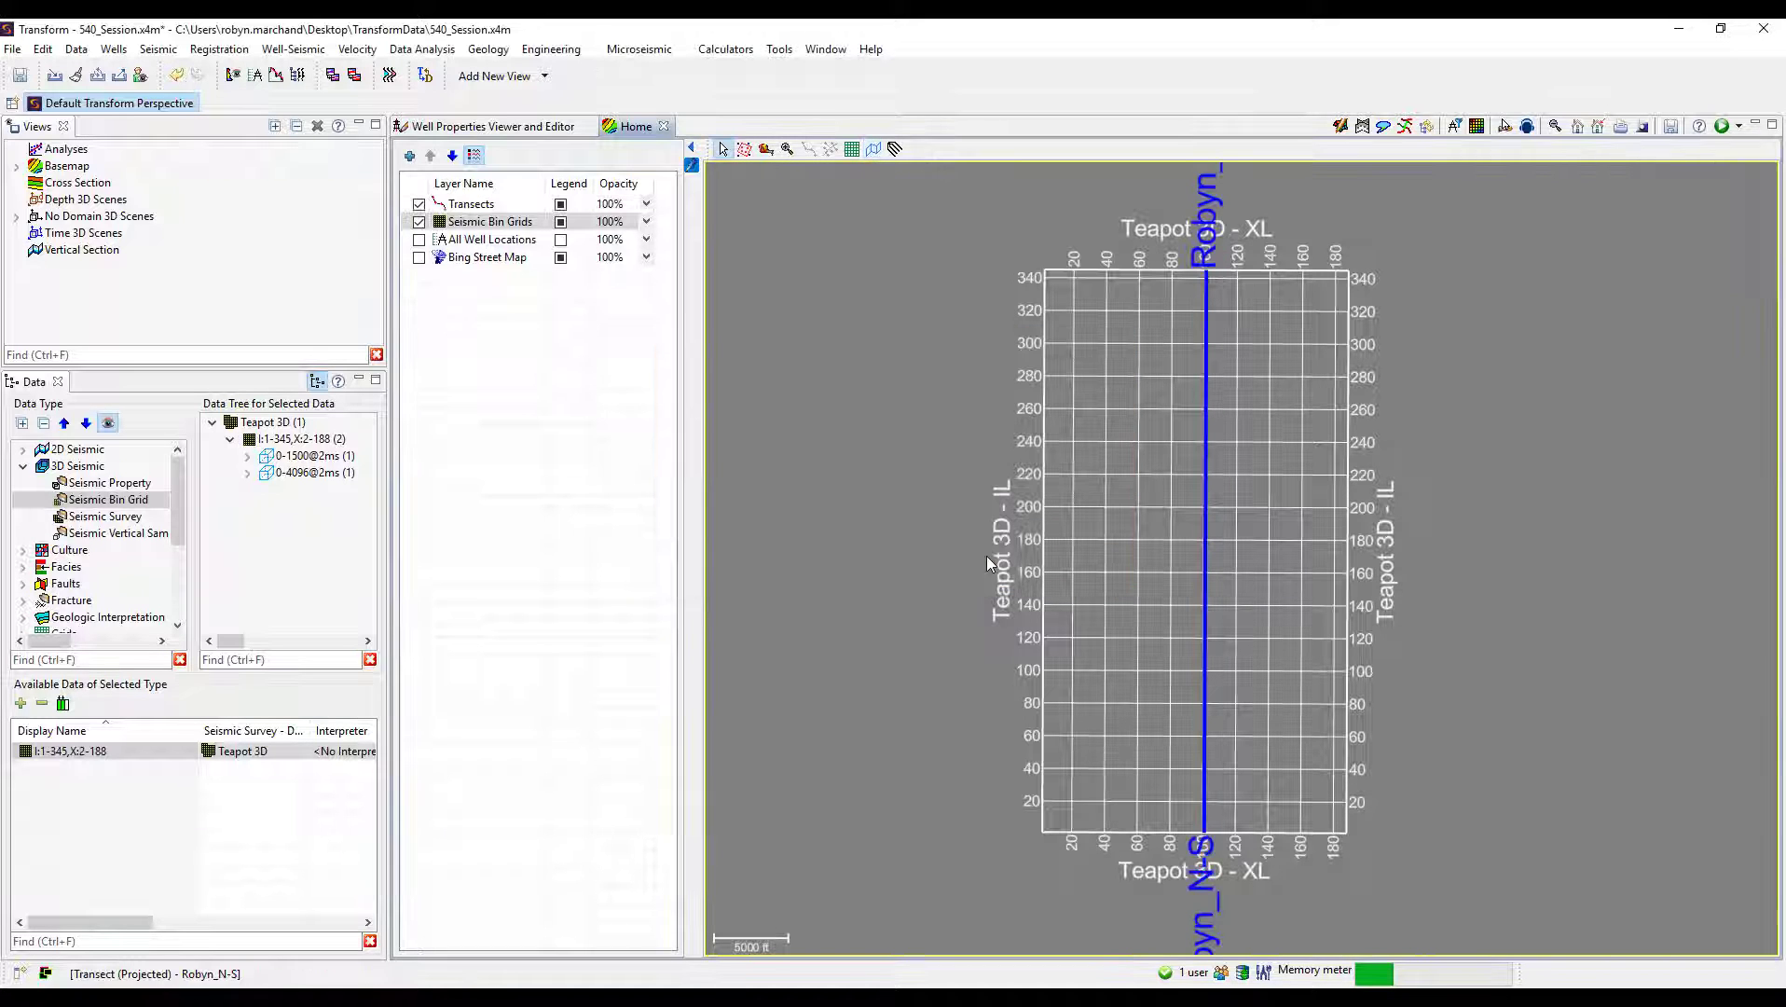
pyautogui.click(874, 151)
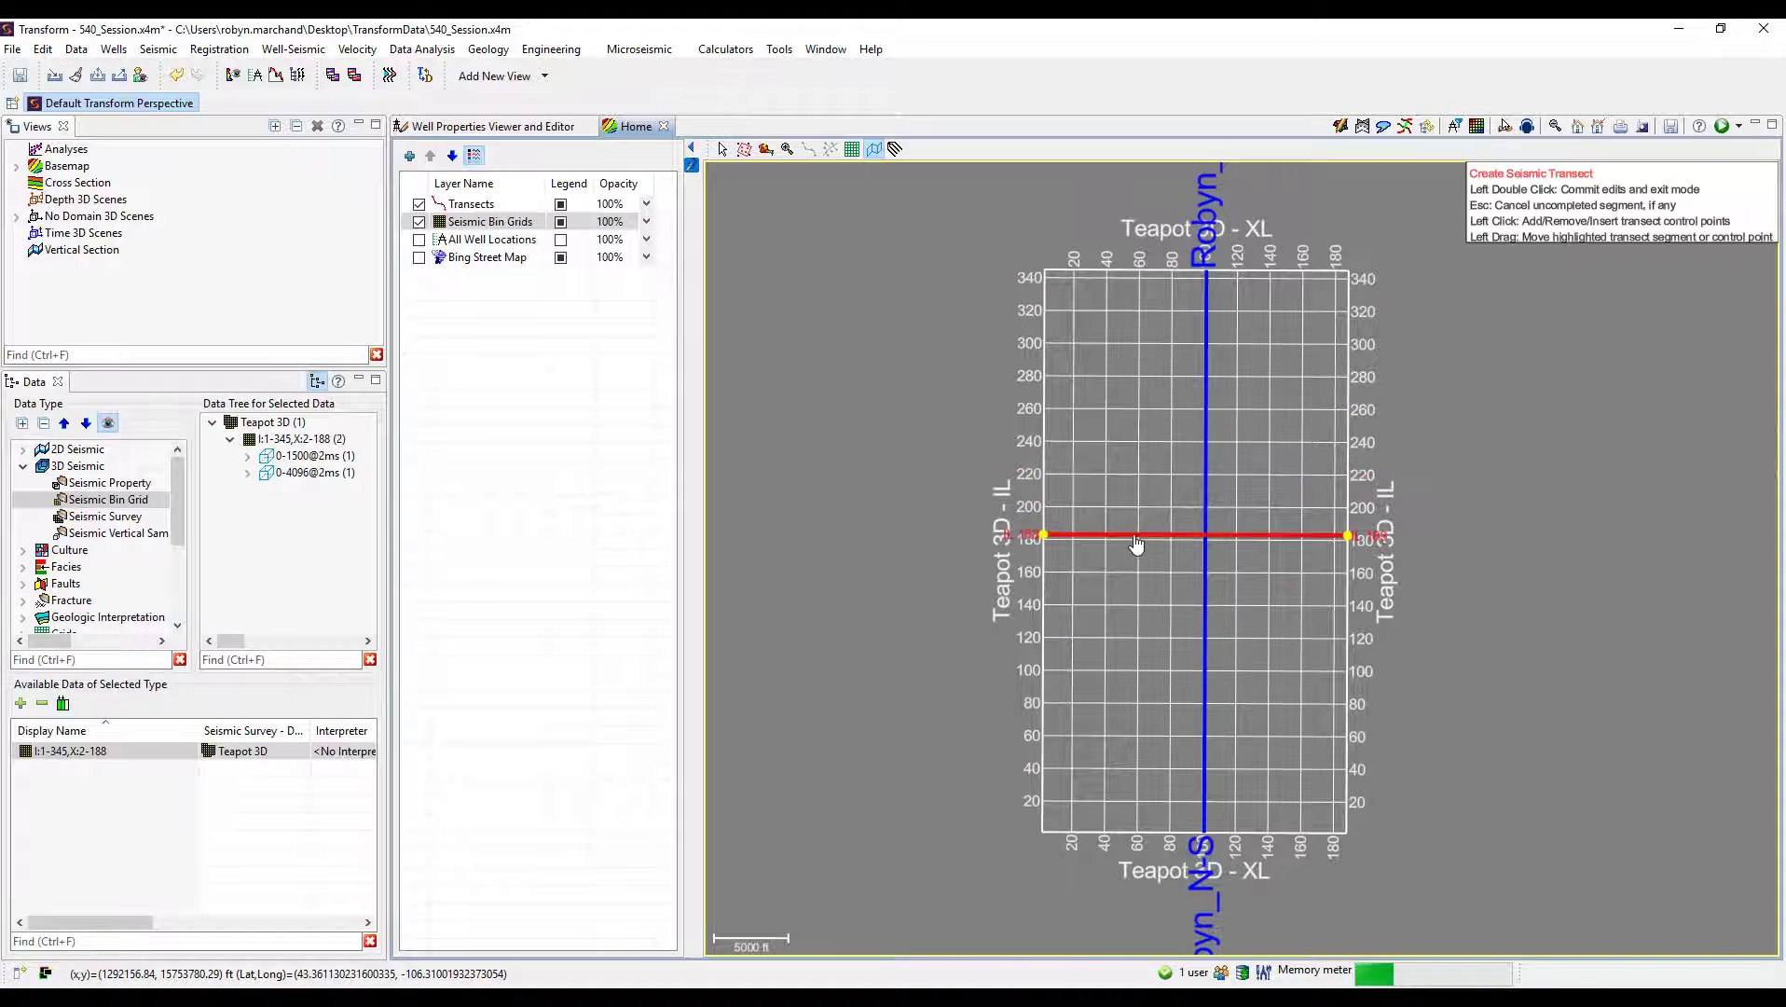
# Finish the west–east transect as green Robyn_W-E, then begin drawing the diagonal transect.
pyautogui.doubleClick(859, 547)
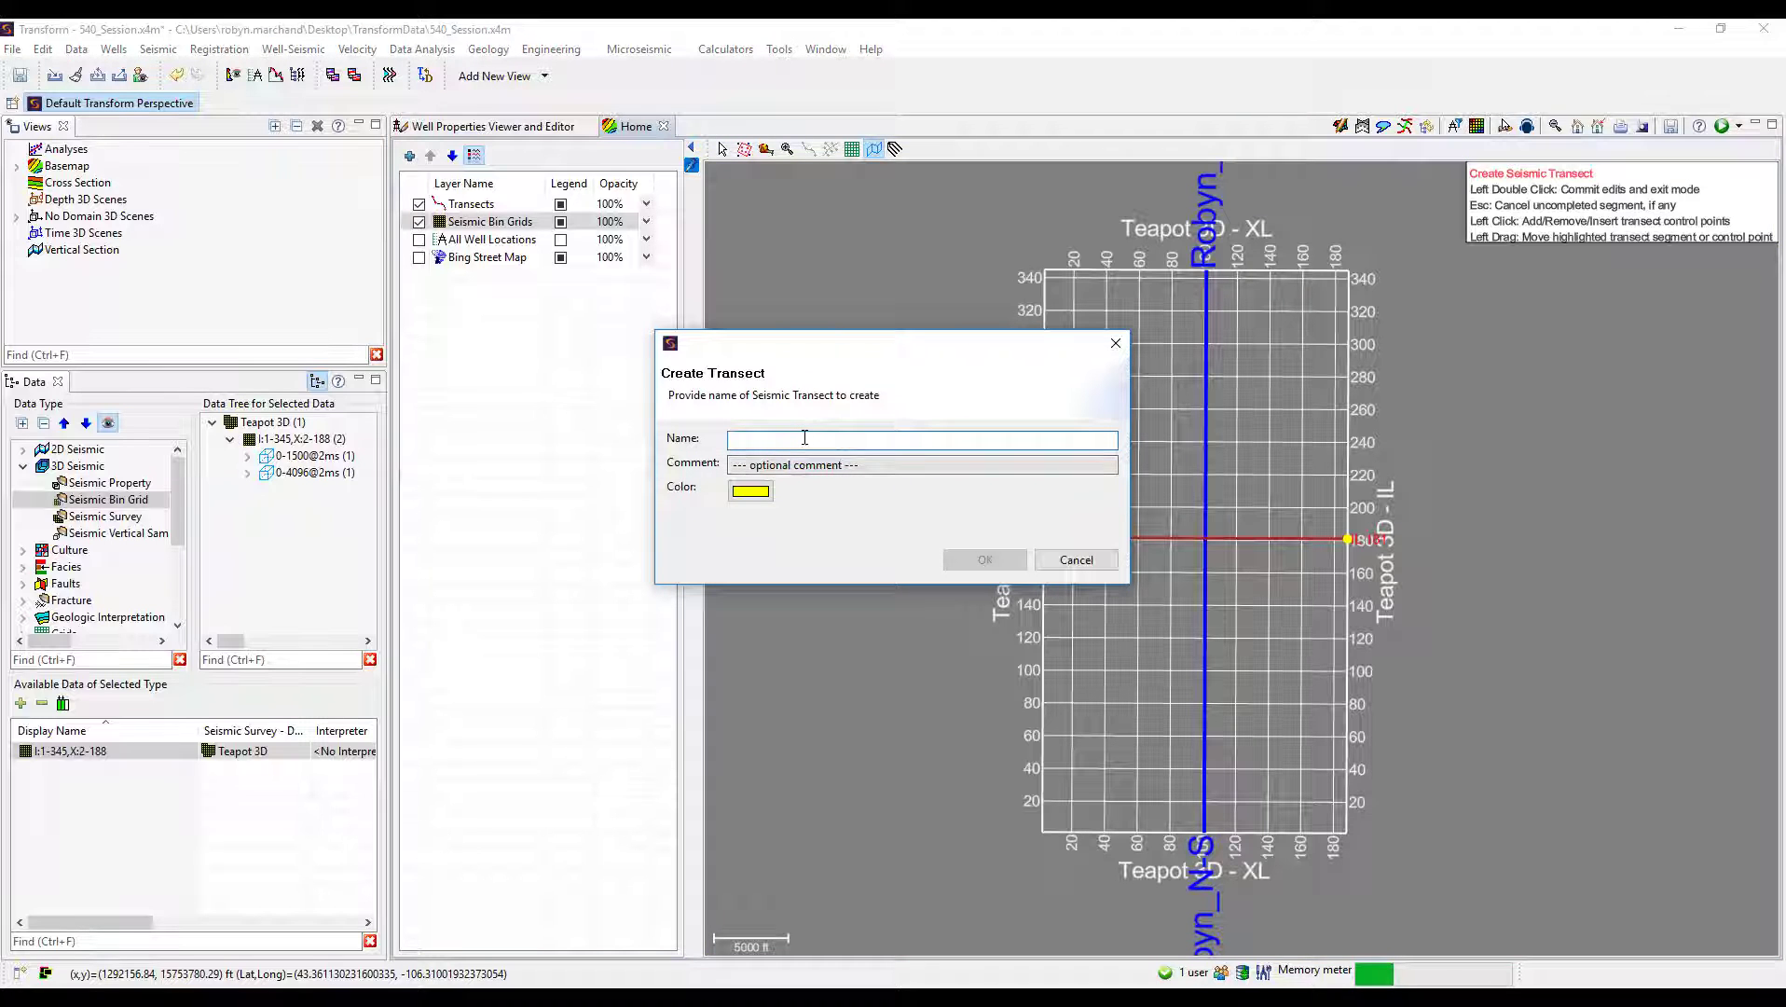
pyautogui.write('Robyn_W-E')
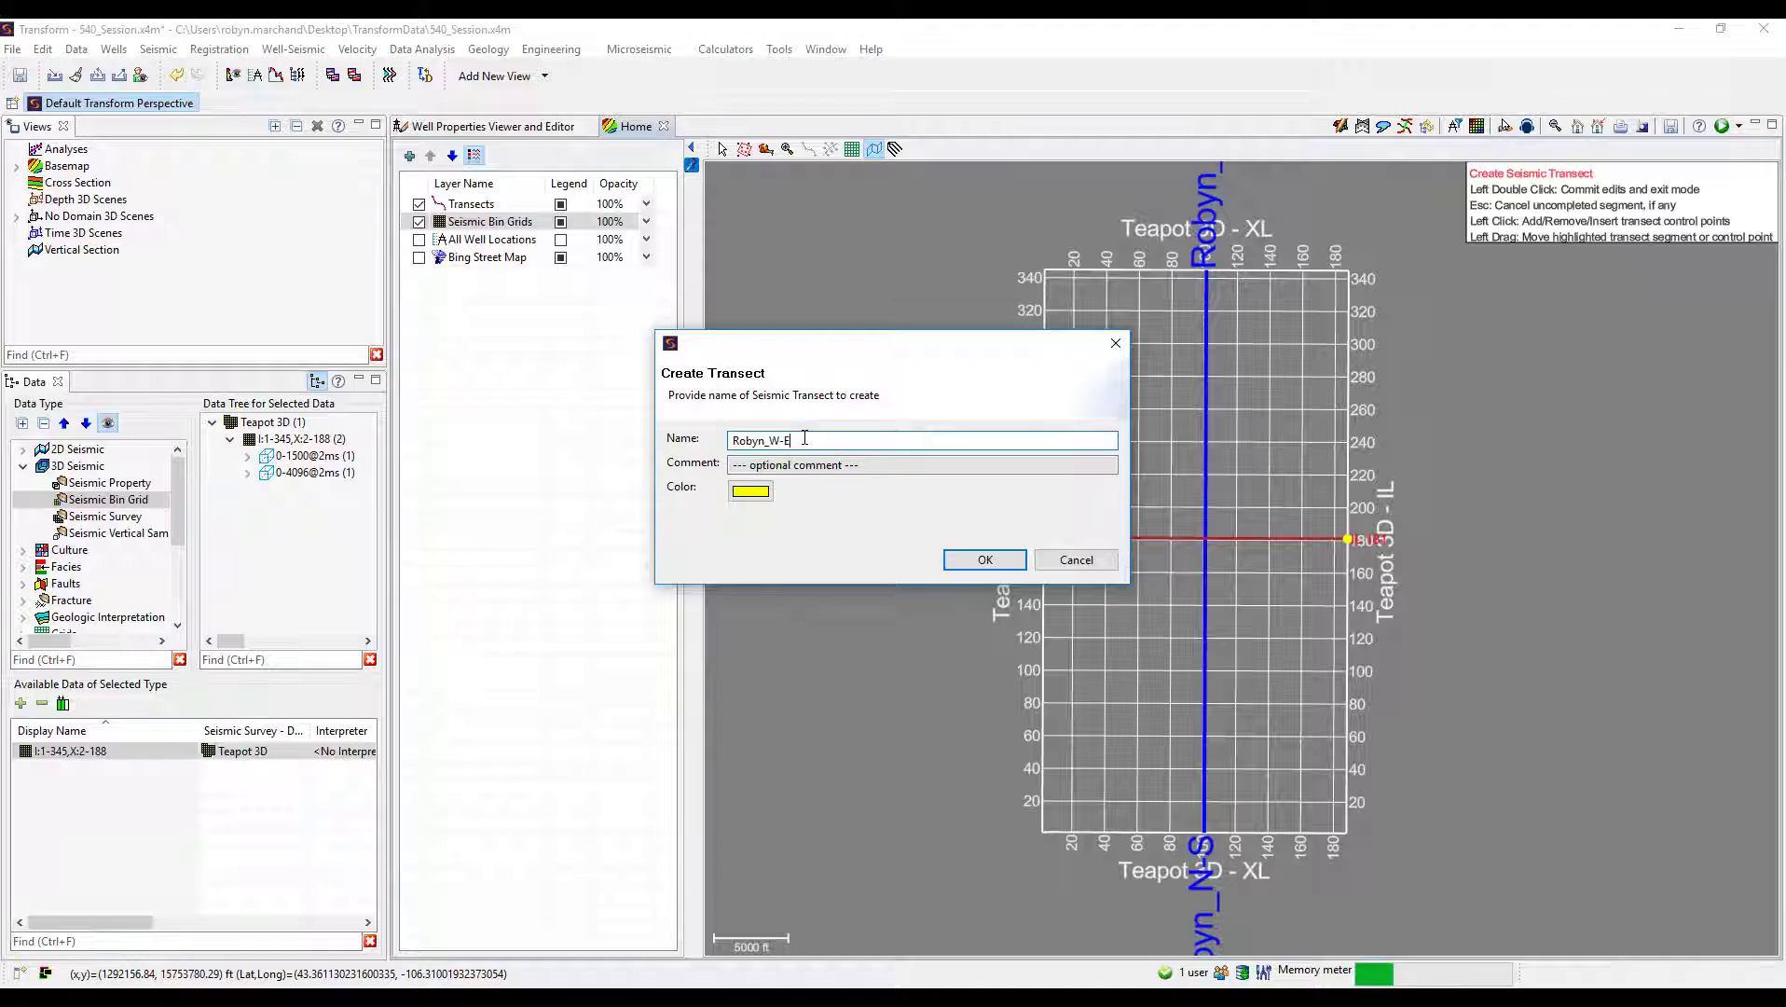
pyautogui.click(751, 491)
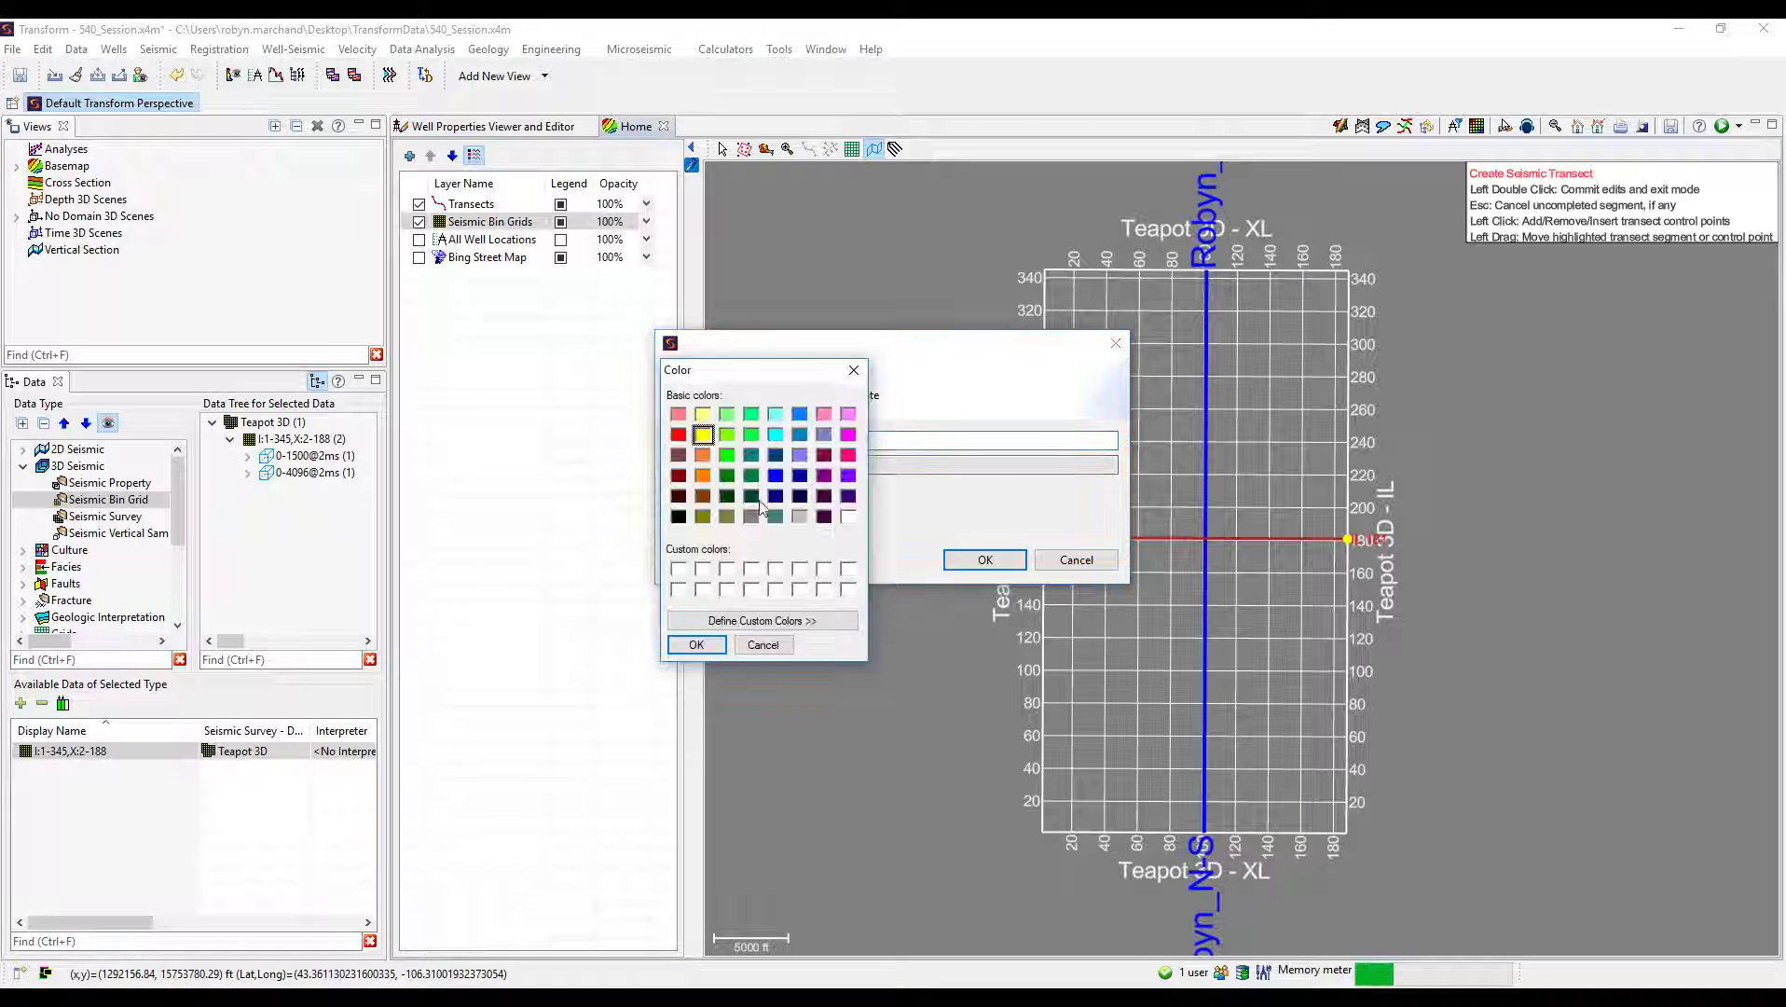
pyautogui.click(731, 455)
pyautogui.click(697, 645)
pyautogui.click(957, 563)
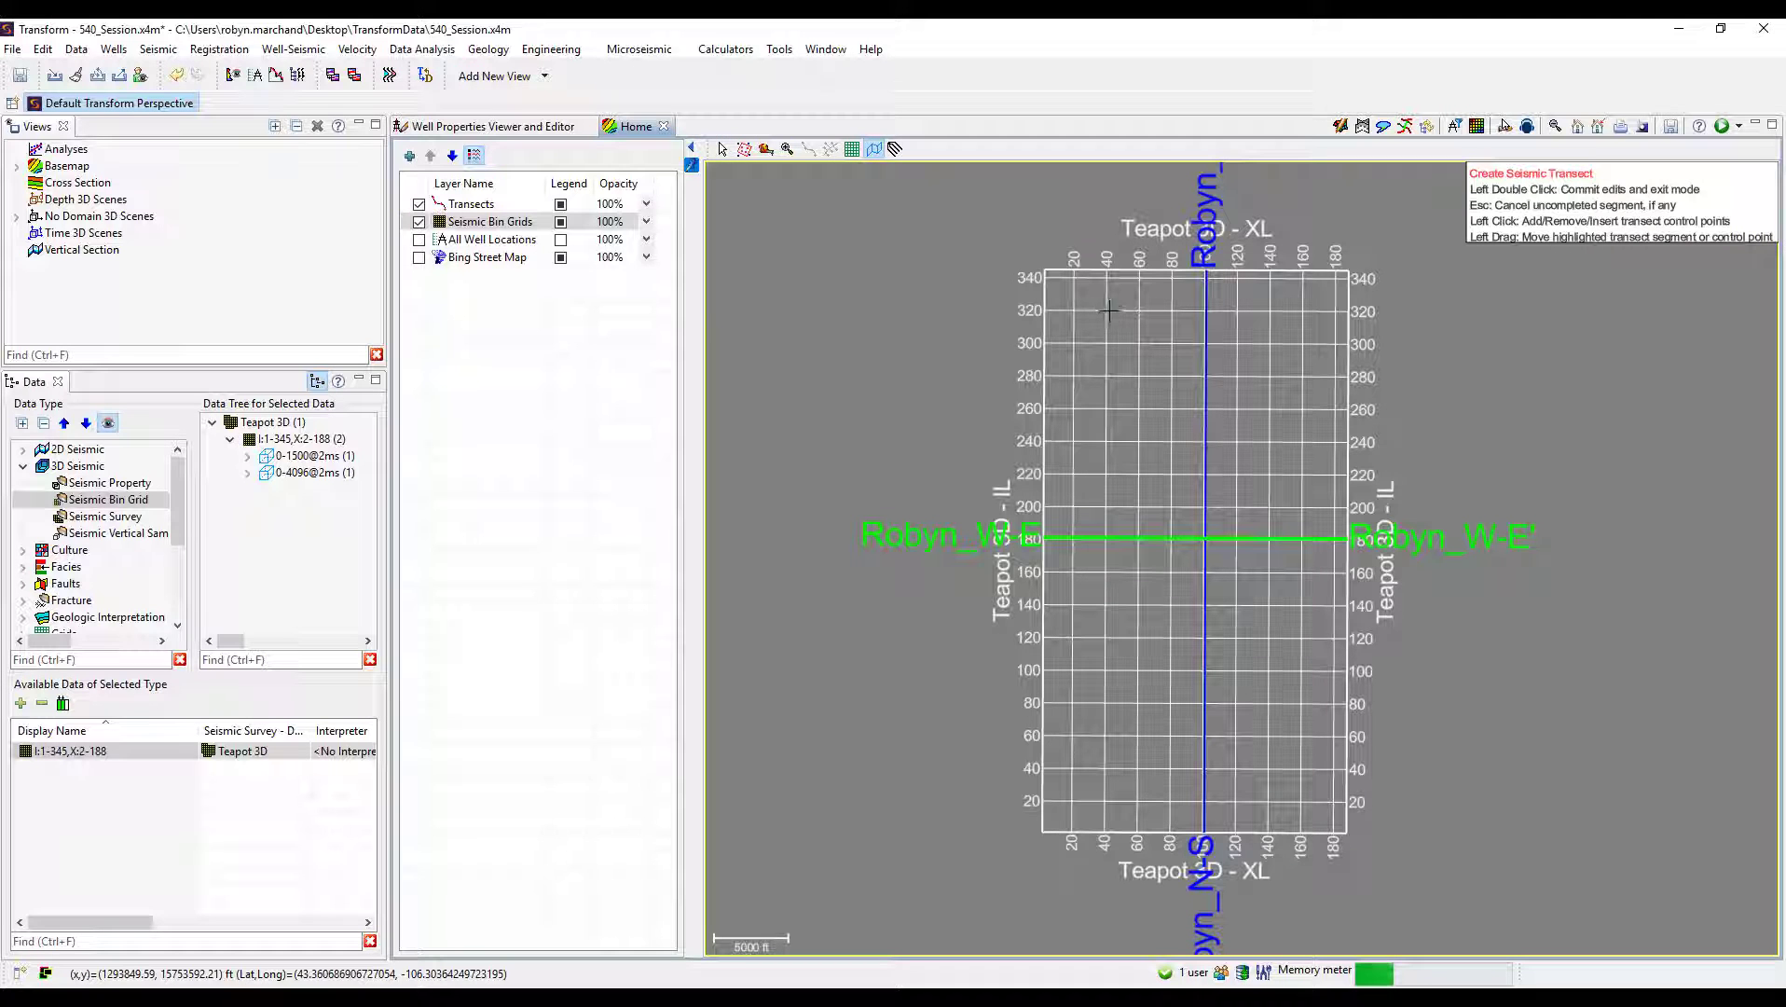
pyautogui.click(1145, 411)
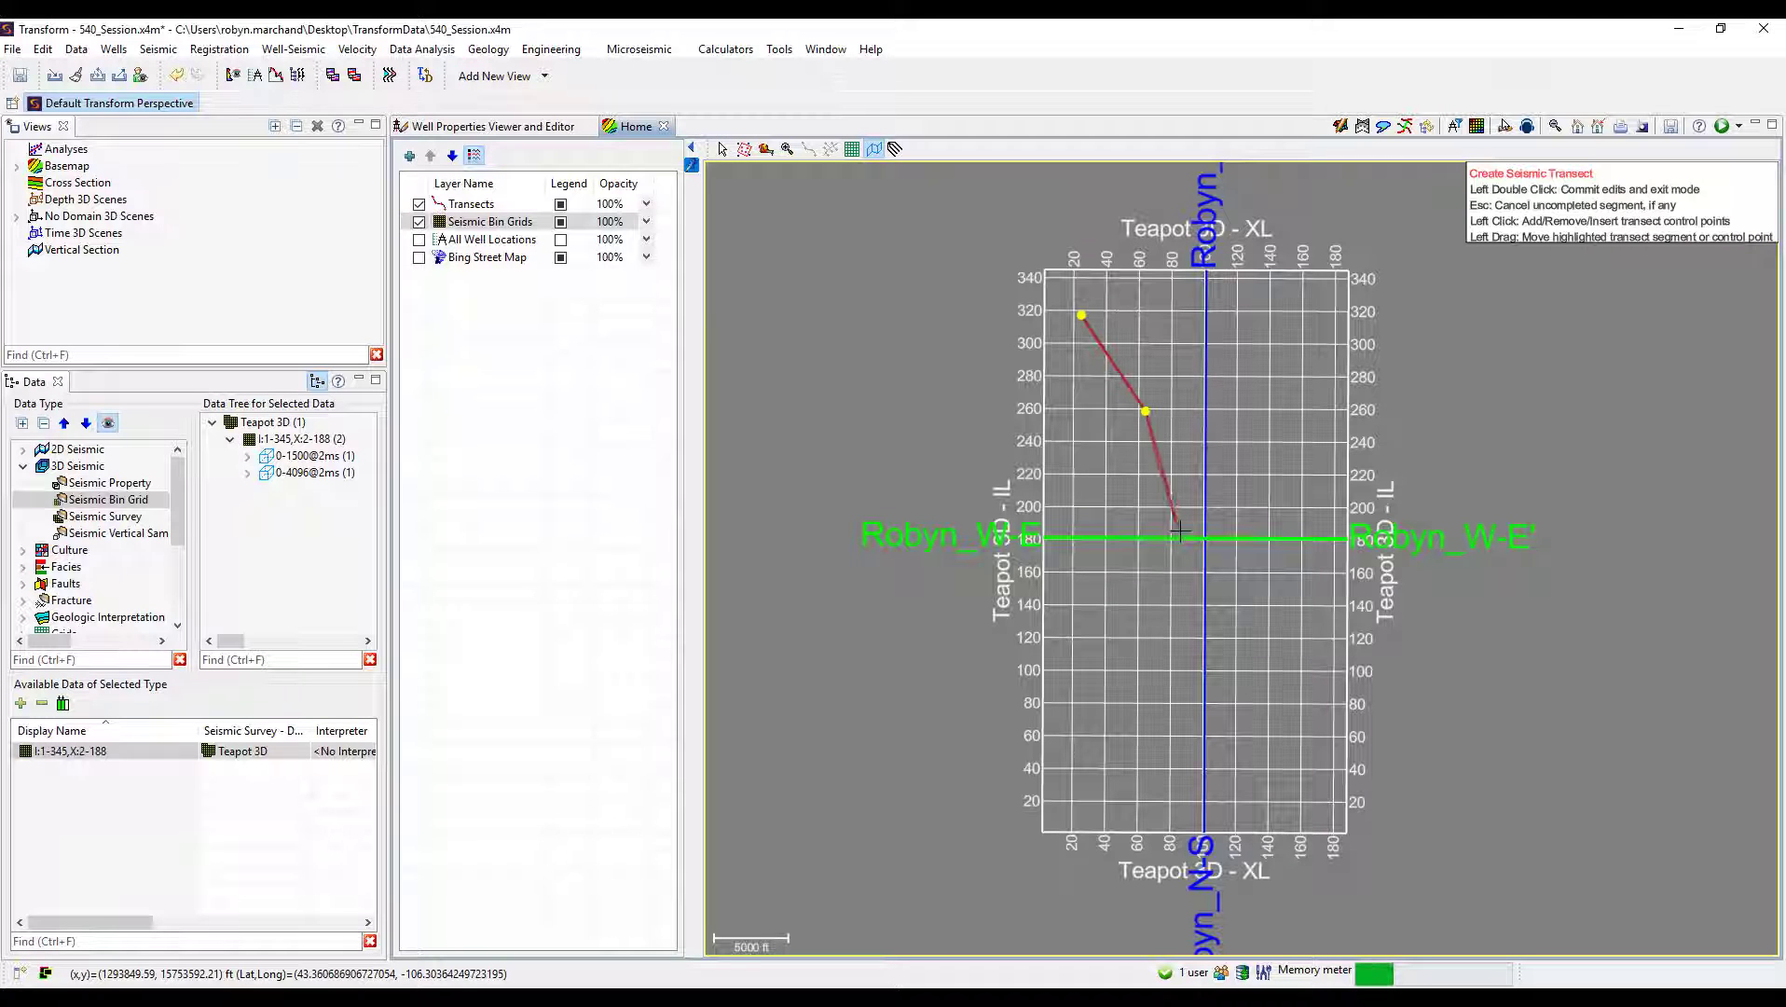
# Finish the diagonal transect, name it Robyn_Arb and colour it hot pink.
pyautogui.doubleClick(1320, 815)
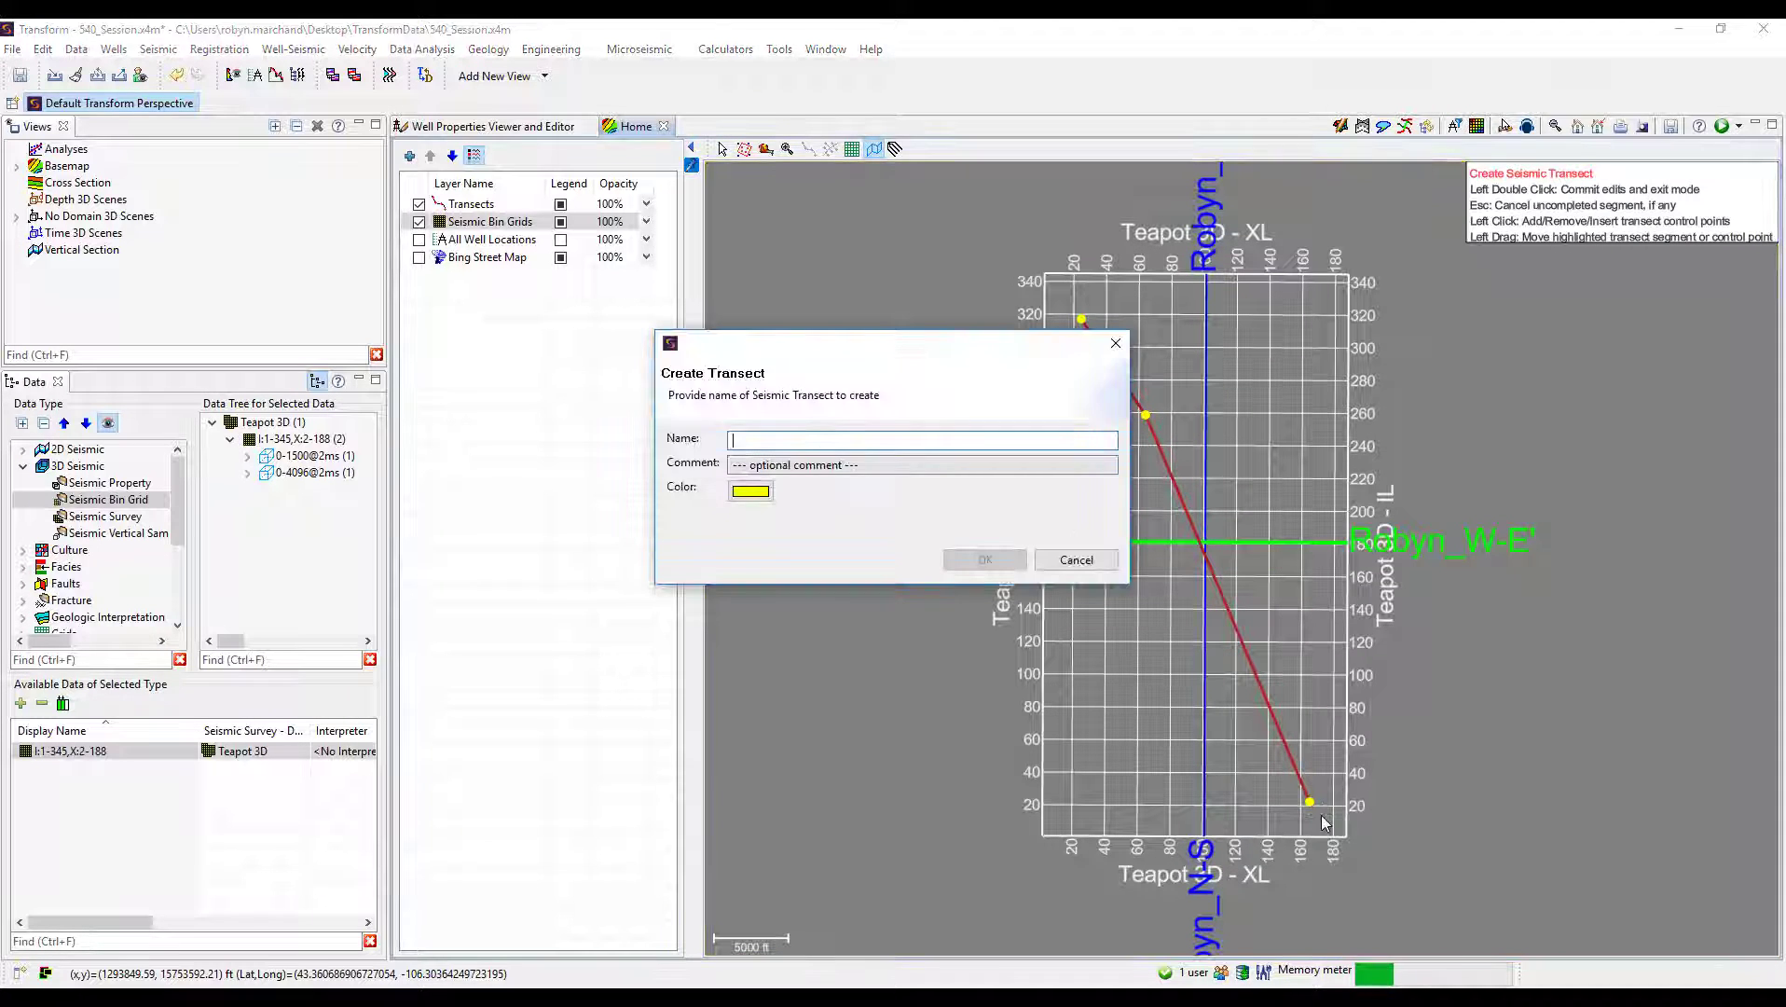
pyautogui.click(945, 439)
pyautogui.write('Robyn')
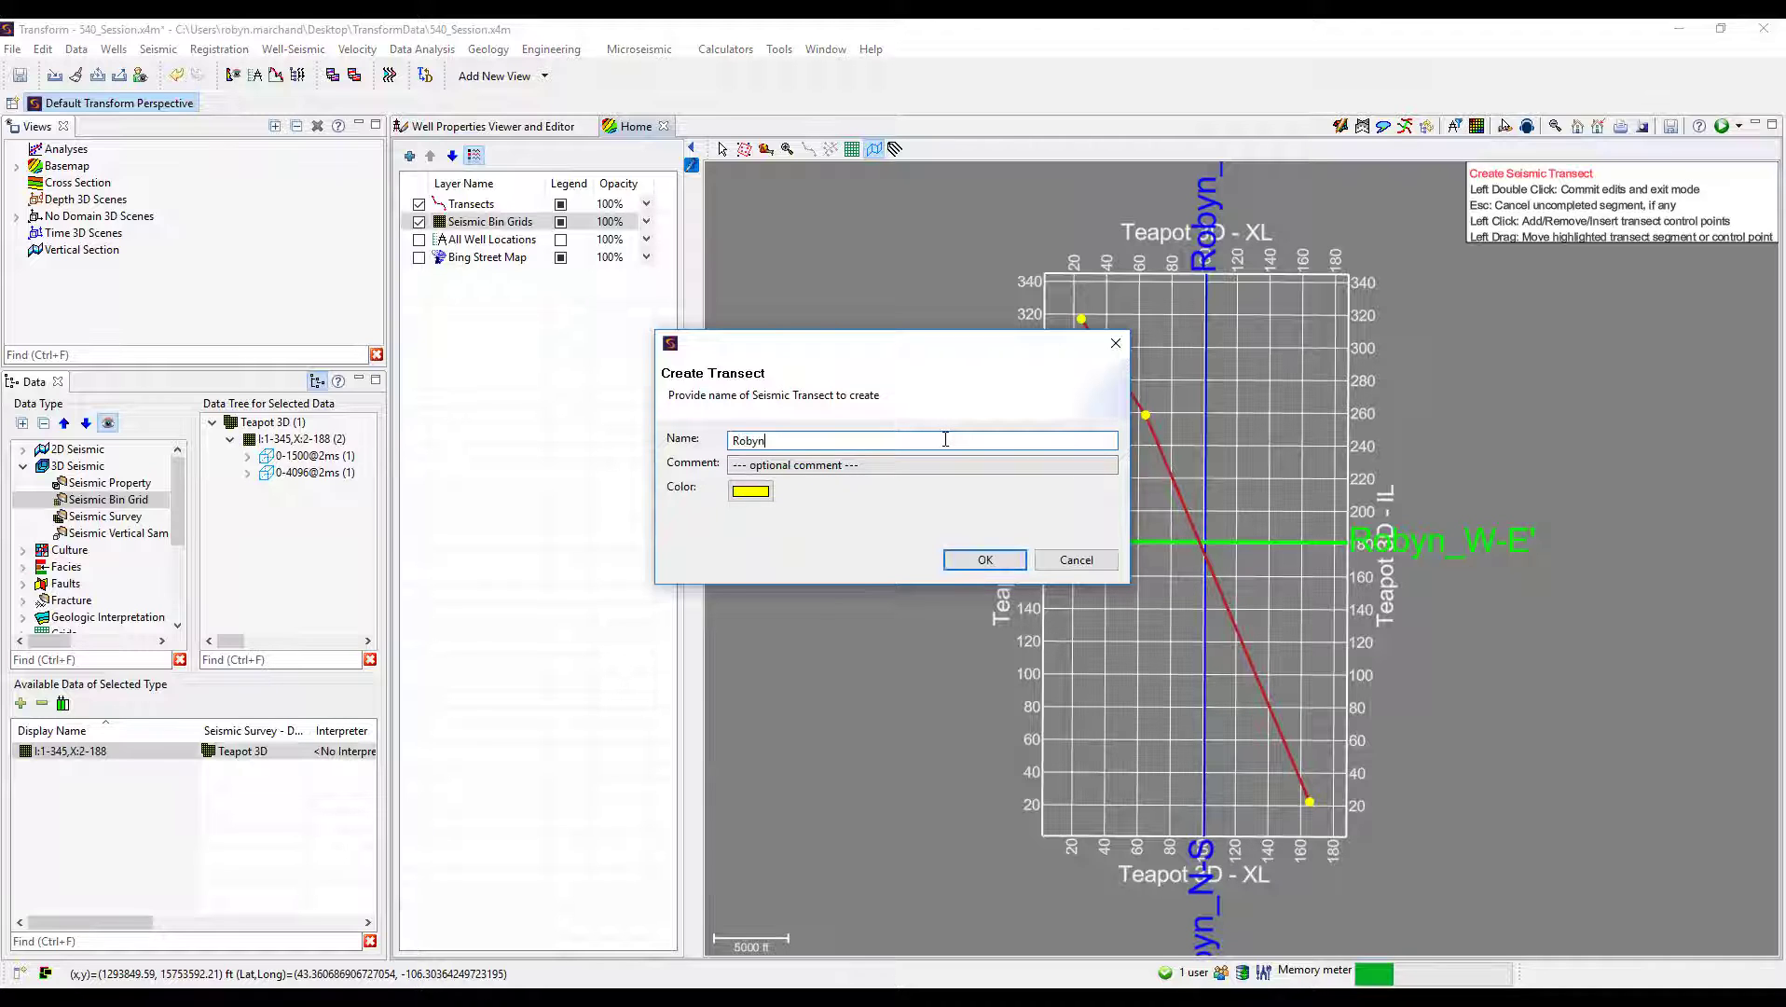
pyautogui.write('_Arb')
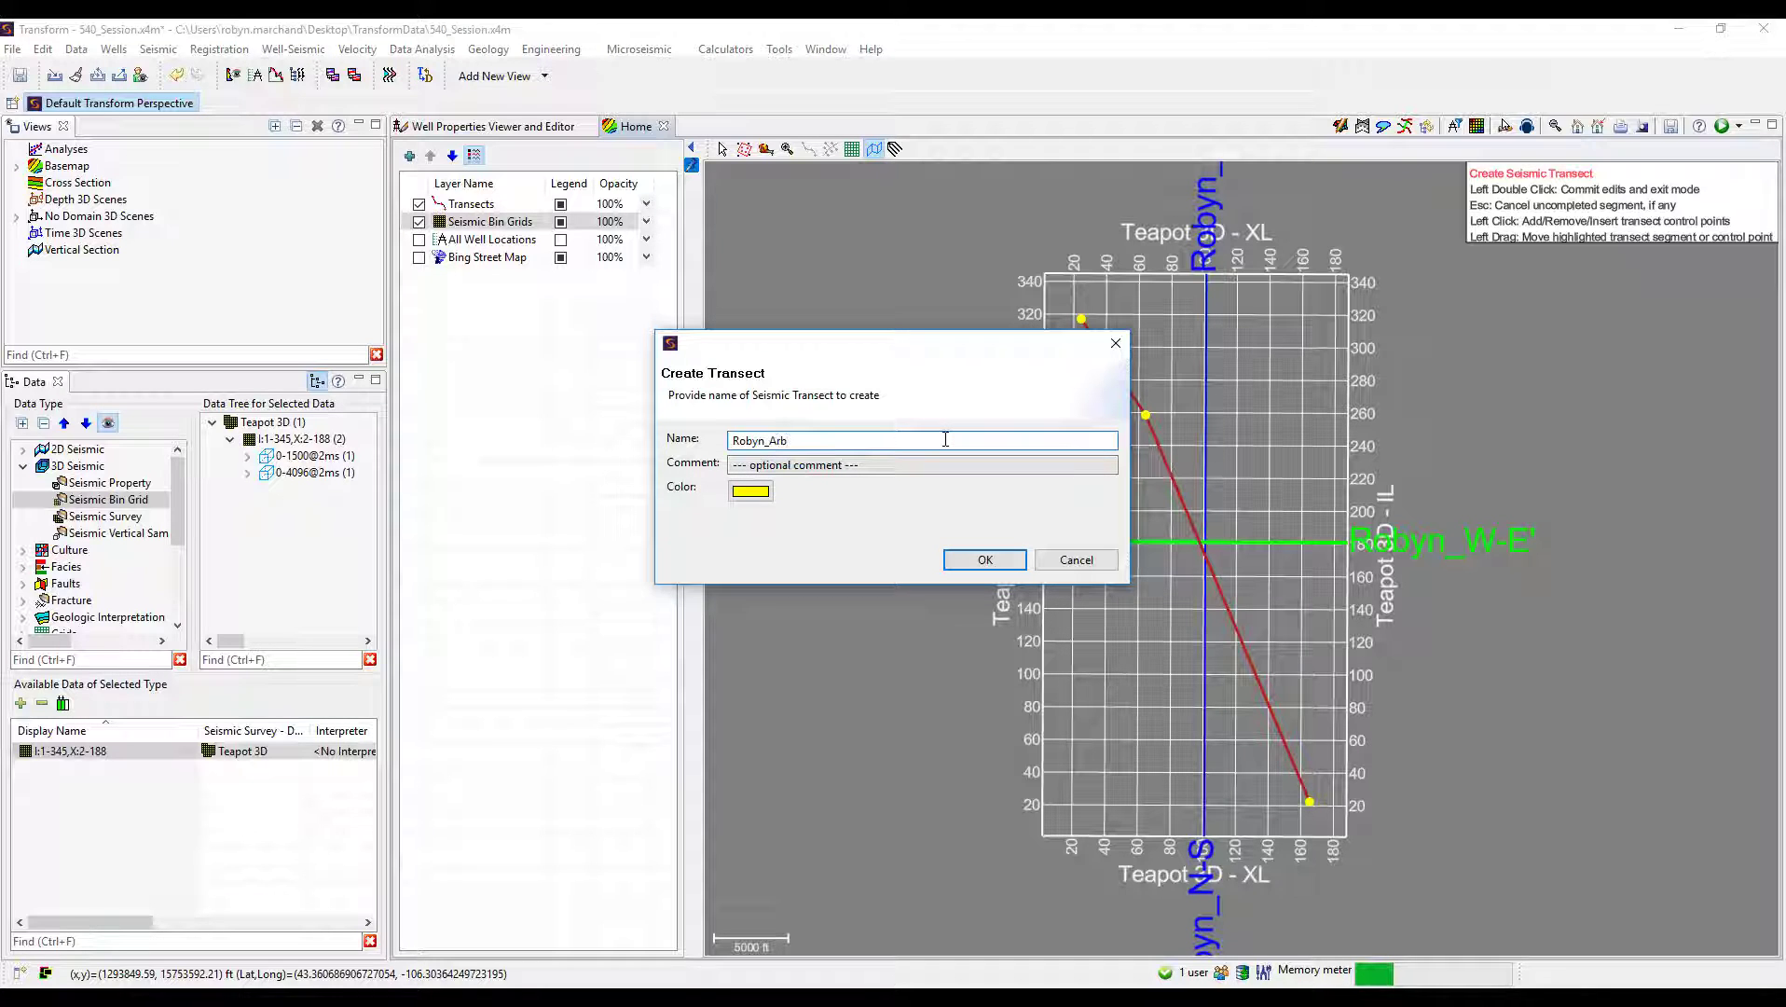
pyautogui.click(752, 491)
pyautogui.click(849, 455)
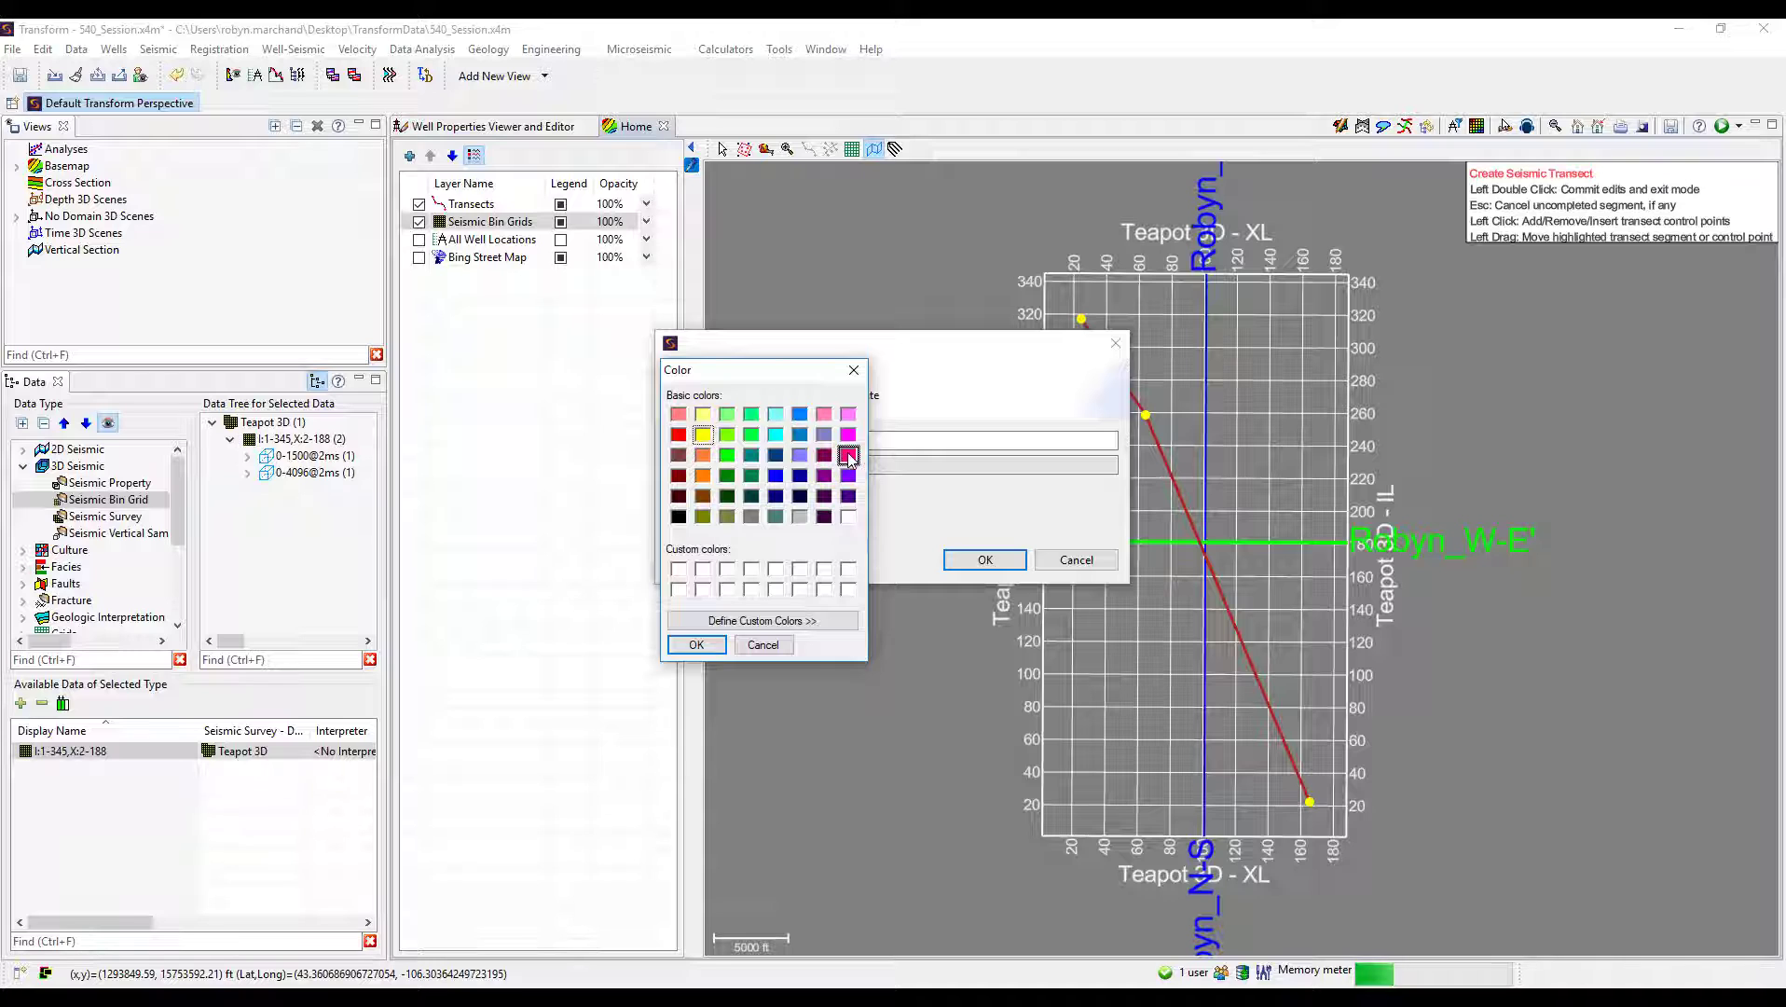
pyautogui.click(695, 645)
pyautogui.click(984, 560)
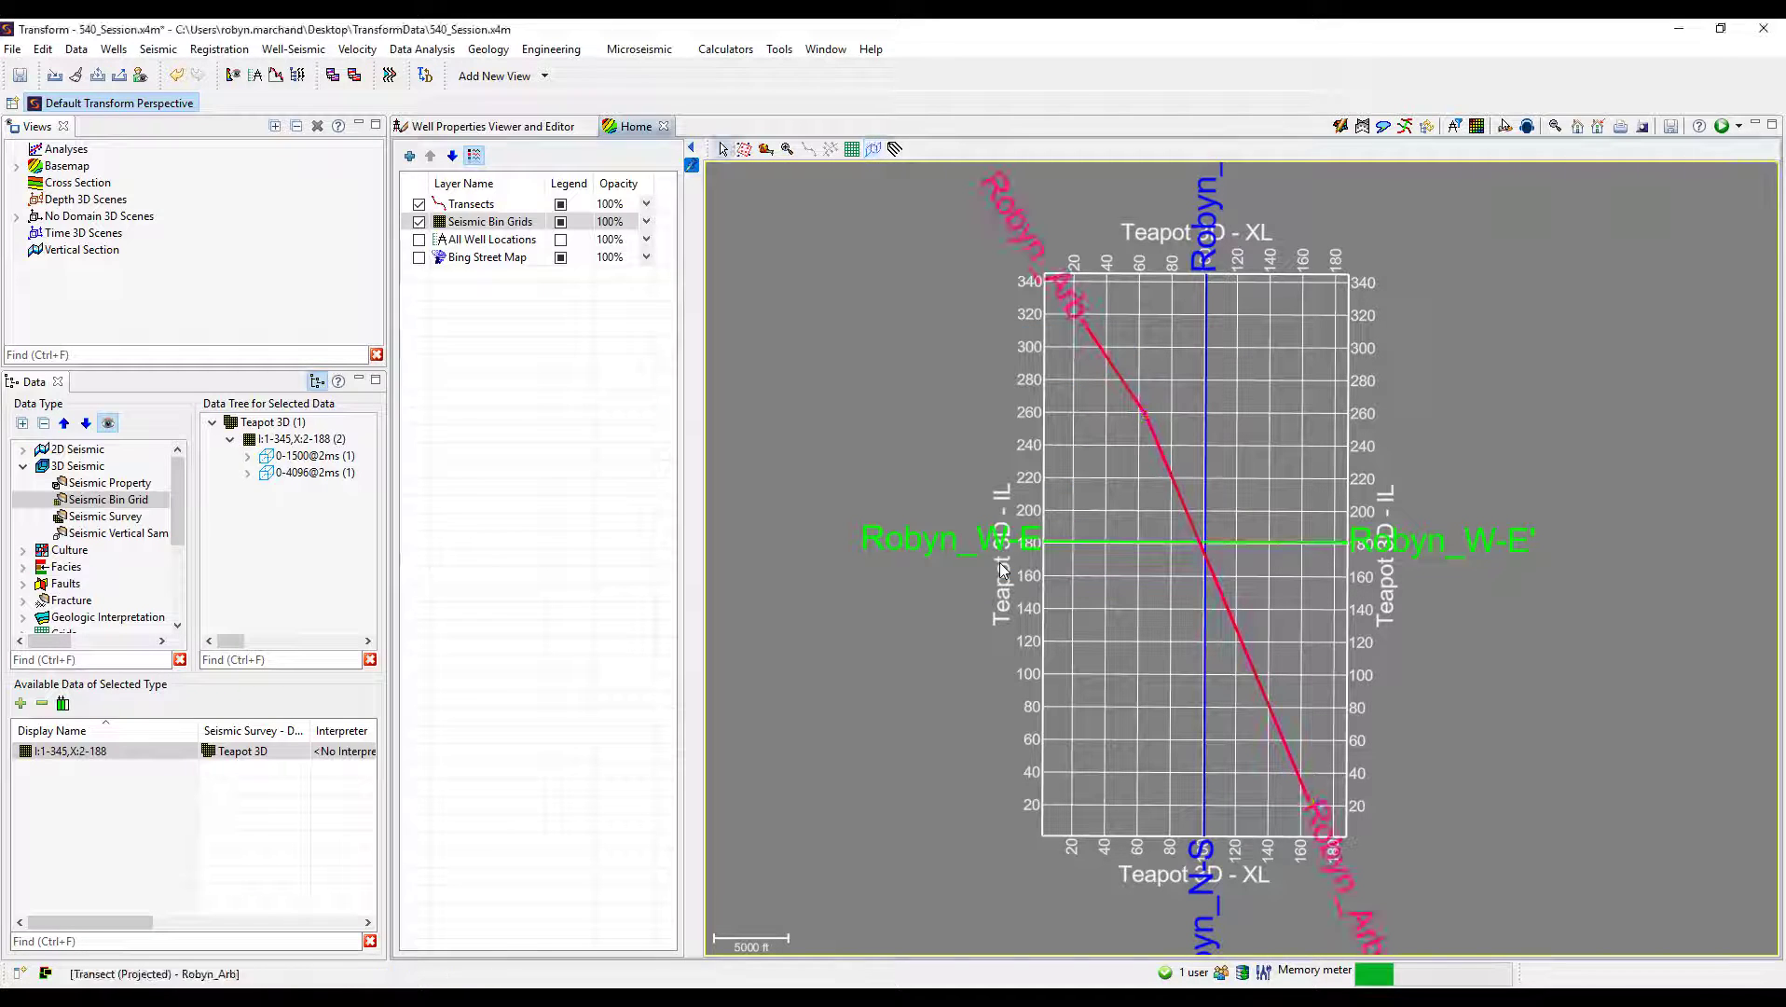
pyautogui.rightClick(501, 209)
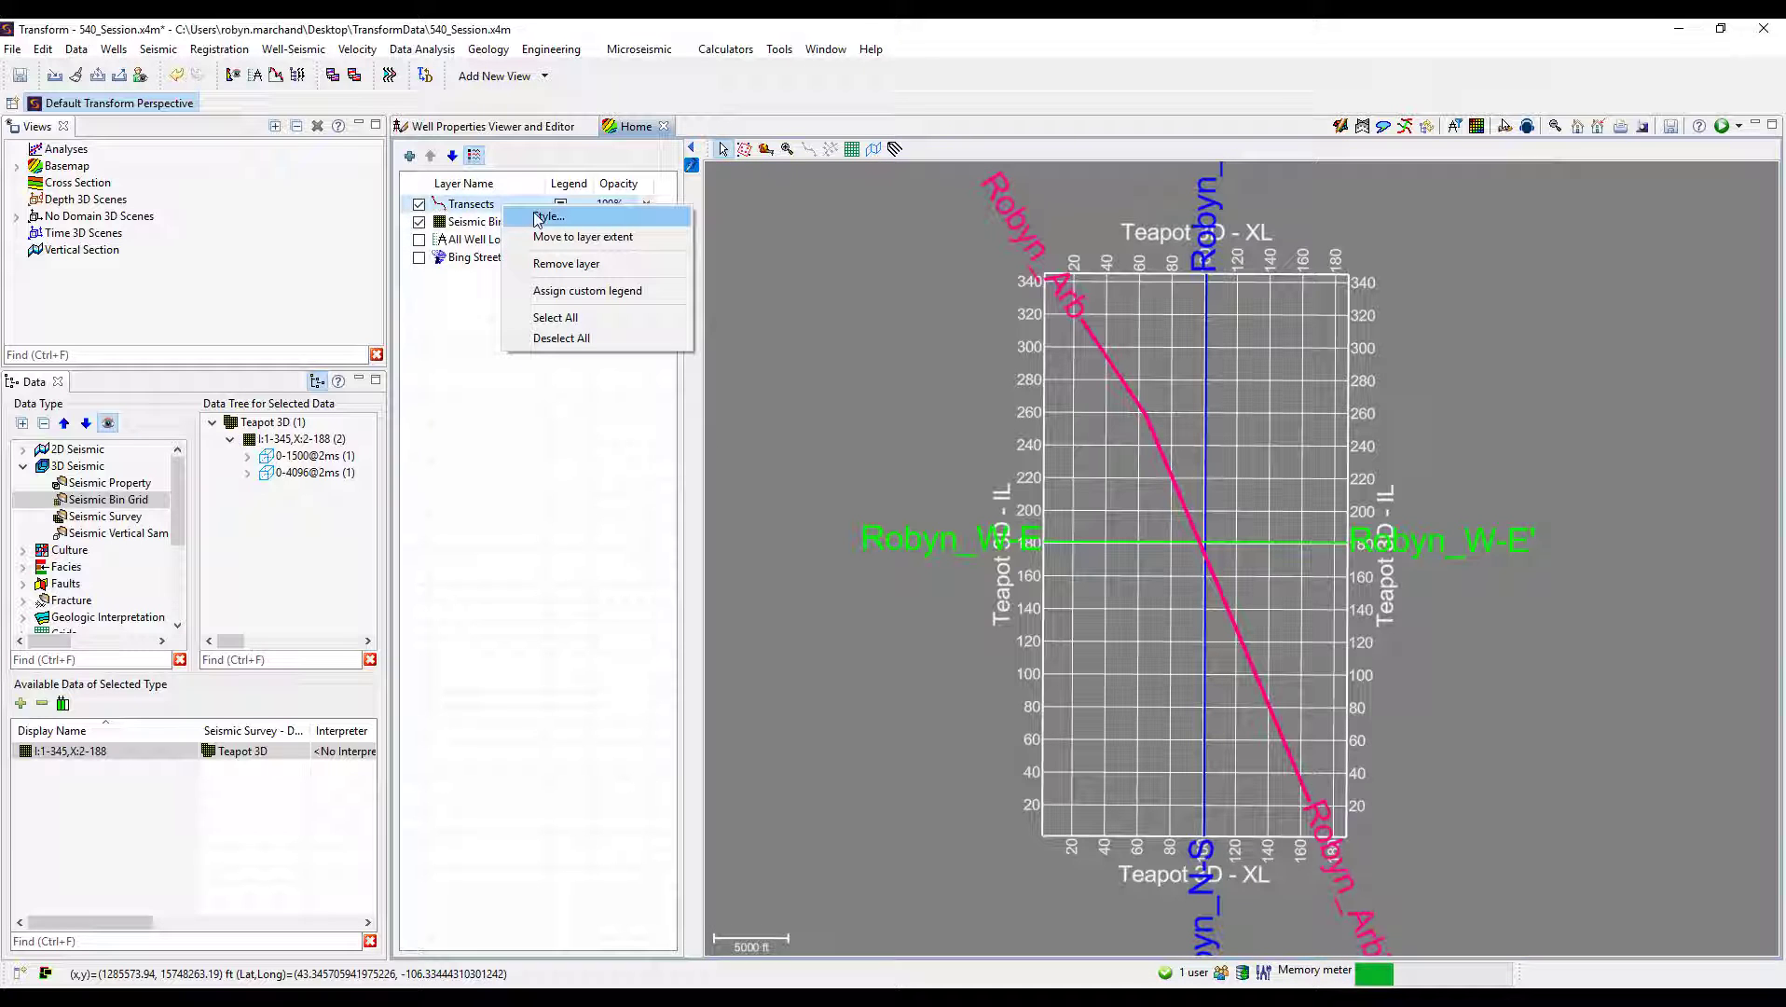
pyautogui.click(593, 220)
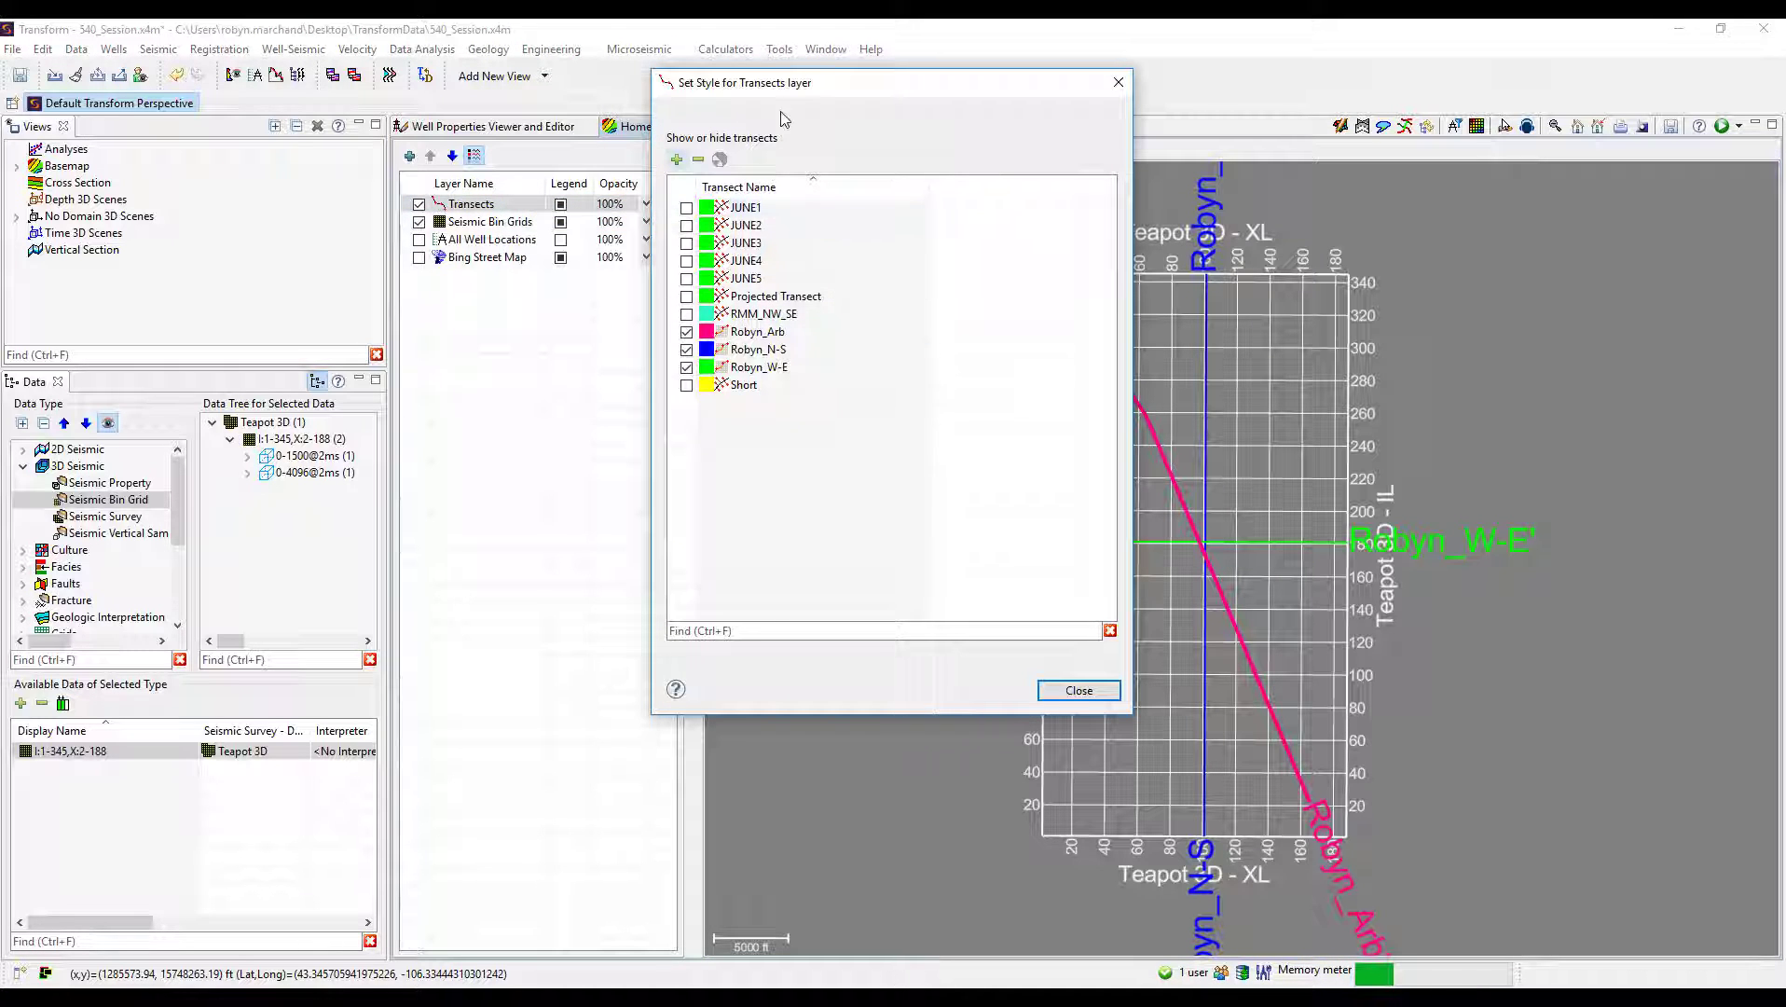
pyautogui.click(416, 423)
pyautogui.click(416, 458)
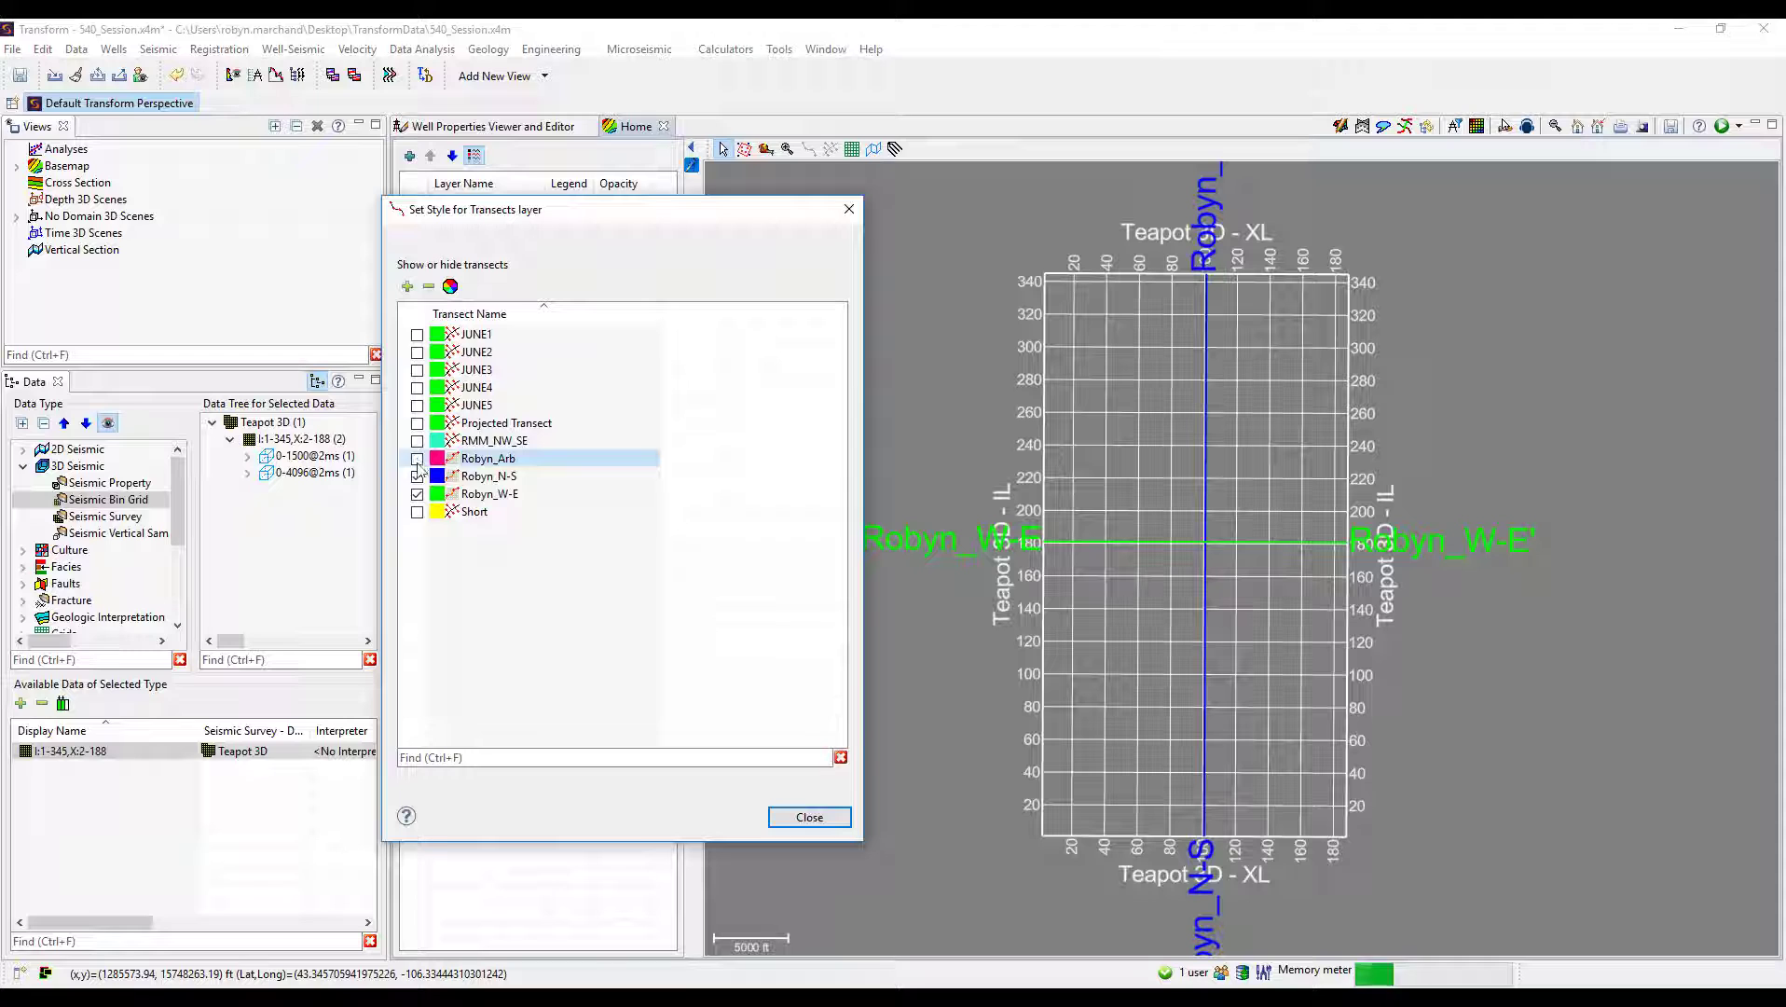
pyautogui.click(417, 476)
pyautogui.click(416, 475)
pyautogui.click(416, 457)
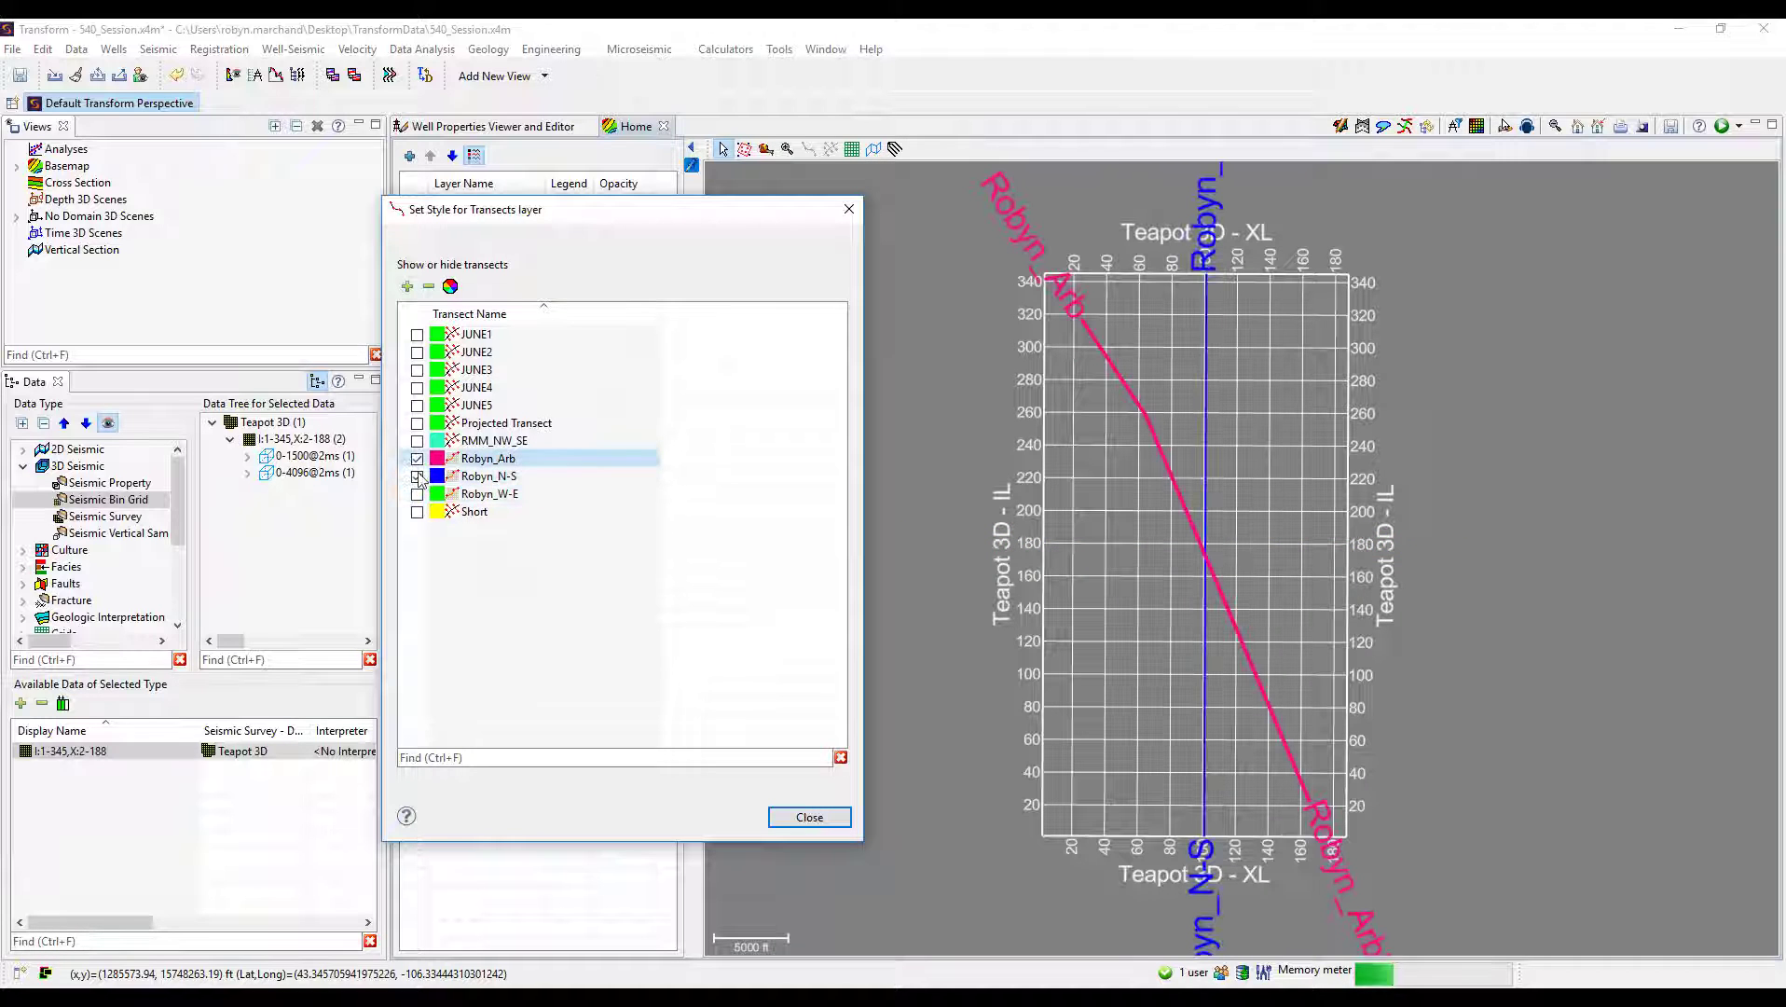
pyautogui.click(809, 816)
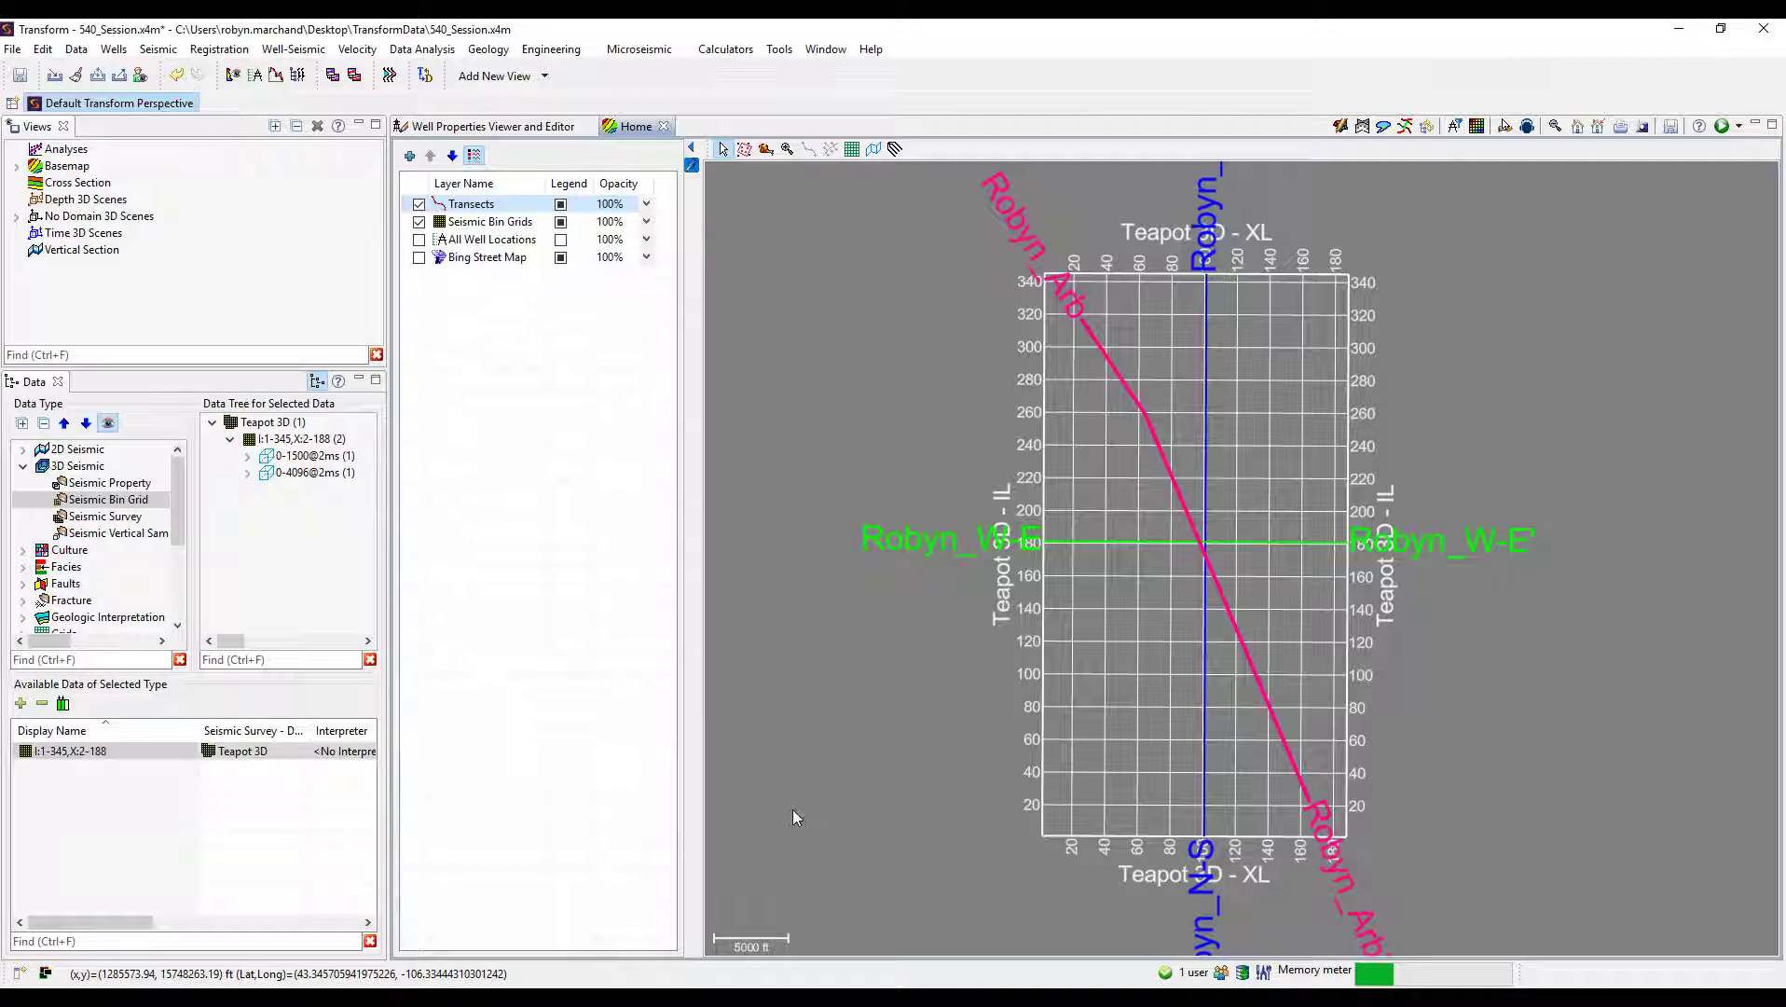
# Expand Transects/Traverses and list the Transect (Projected) data.
pyautogui.scroll(-3, 87, 511)
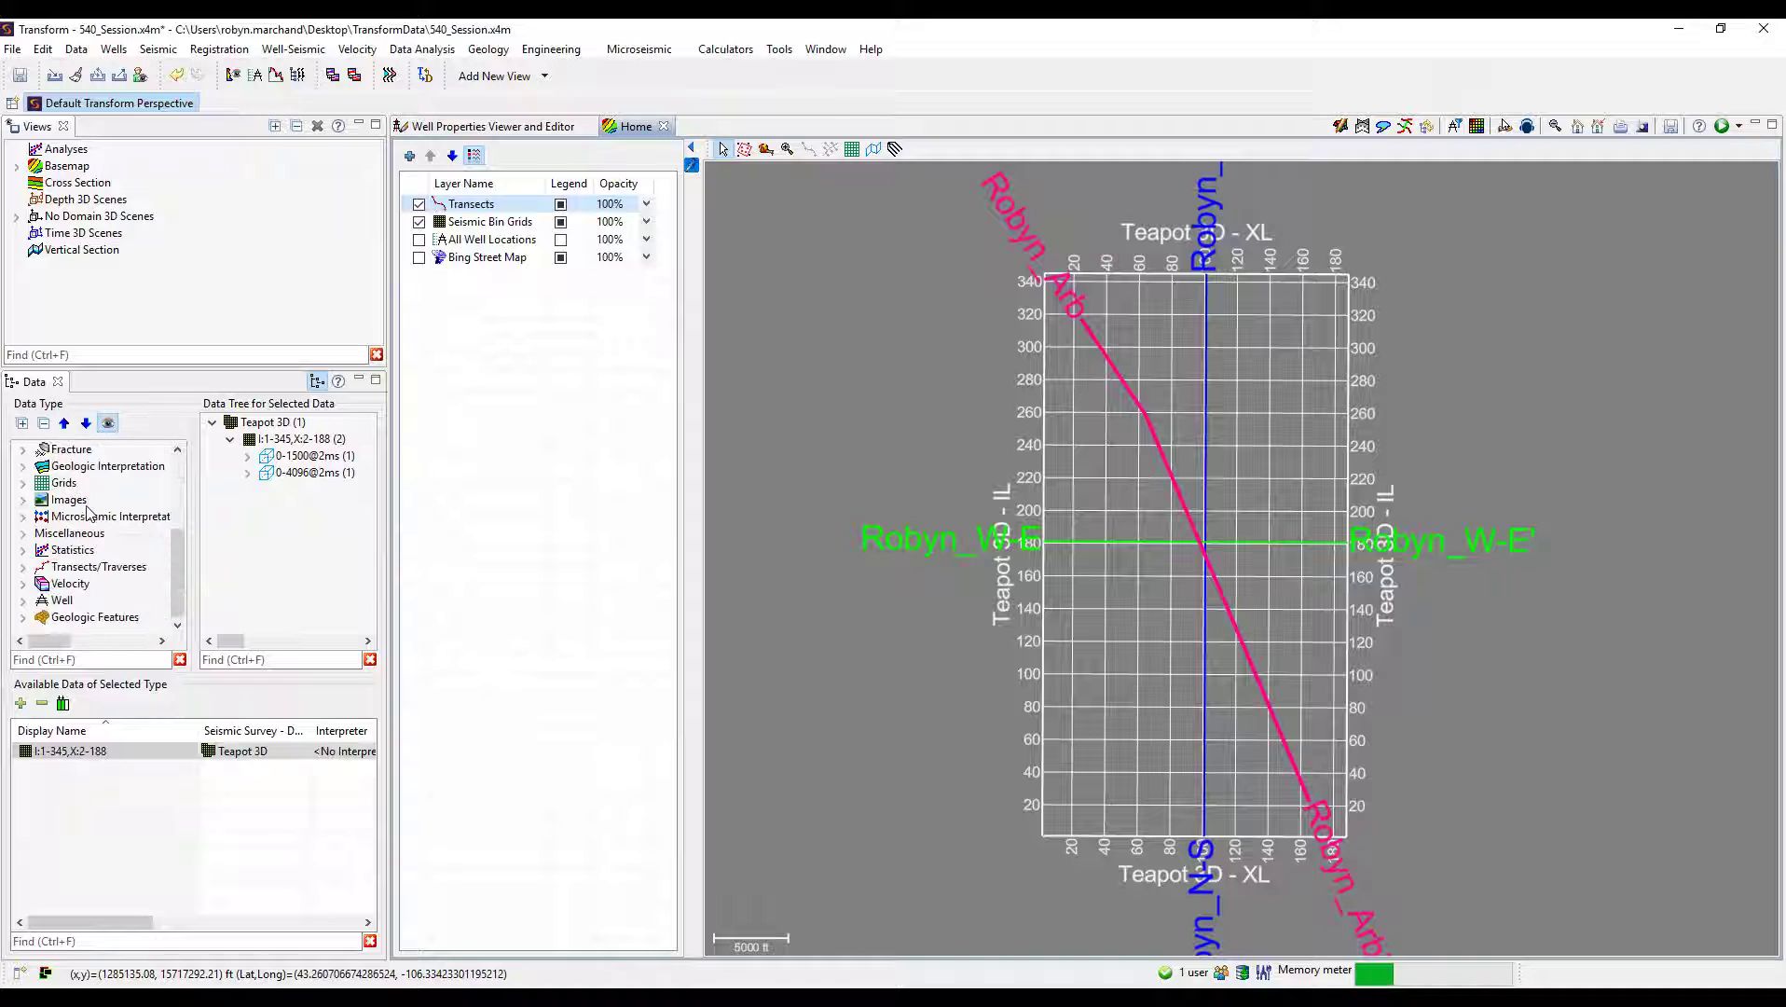
pyautogui.doubleClick(81, 568)
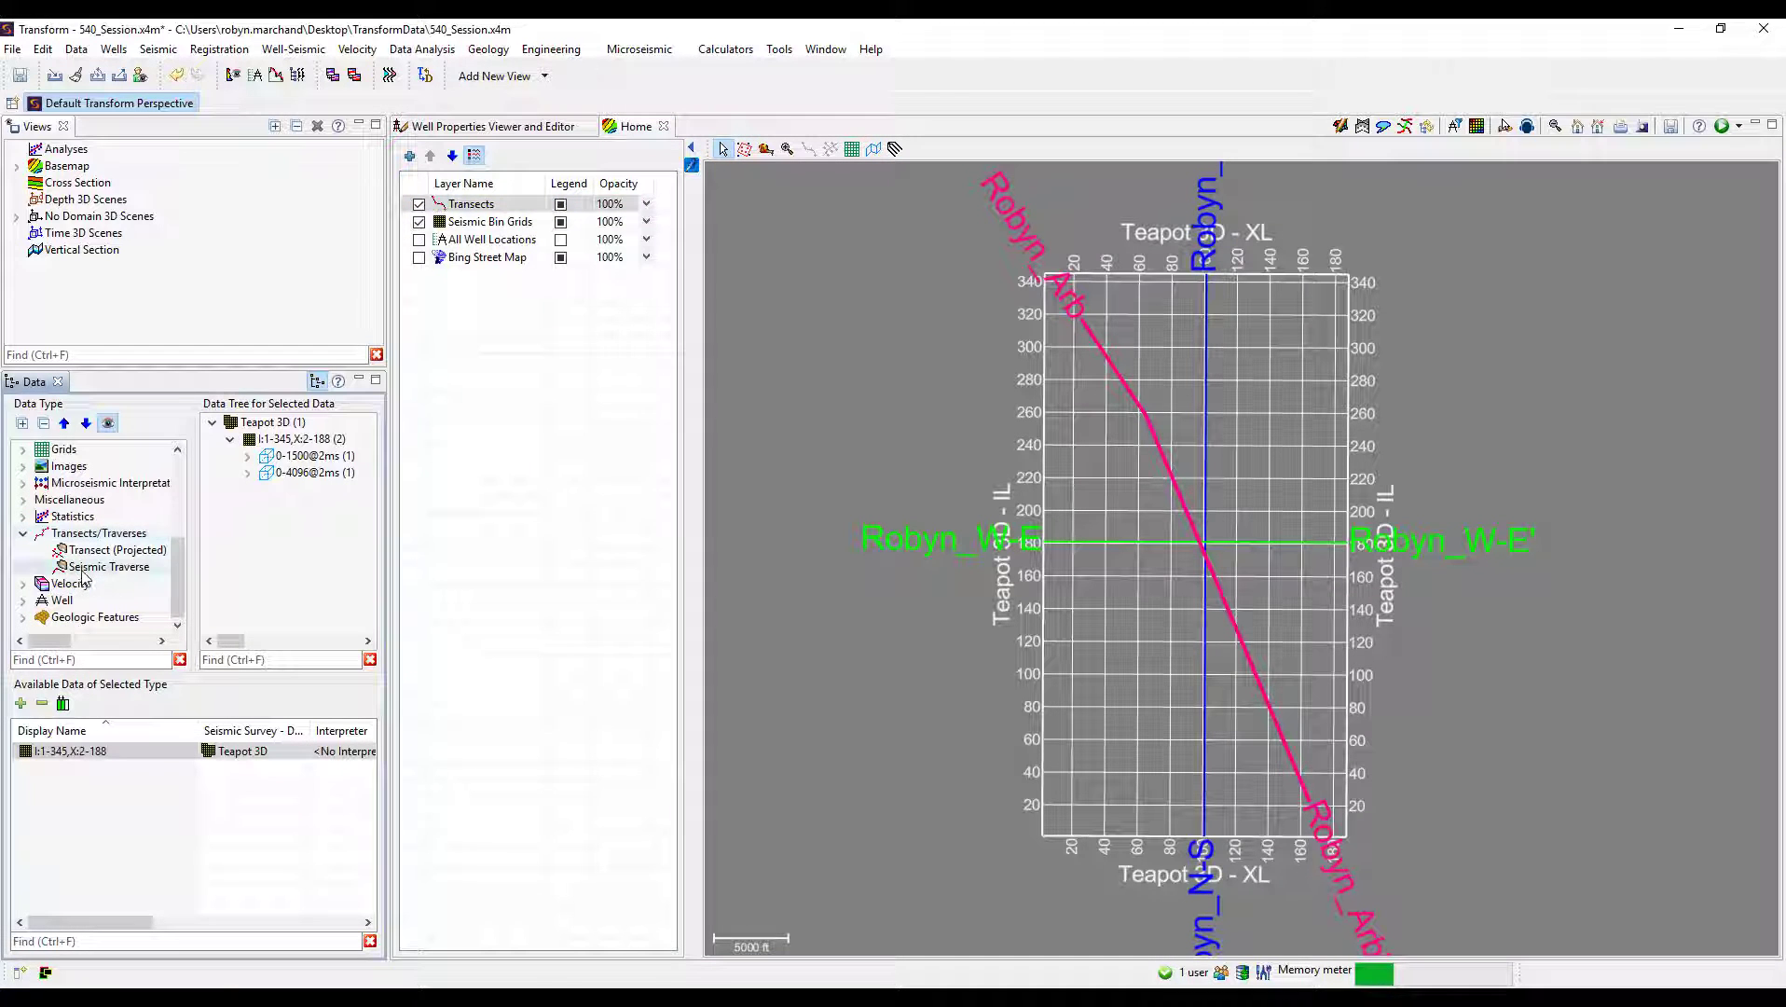
pyautogui.click(110, 551)
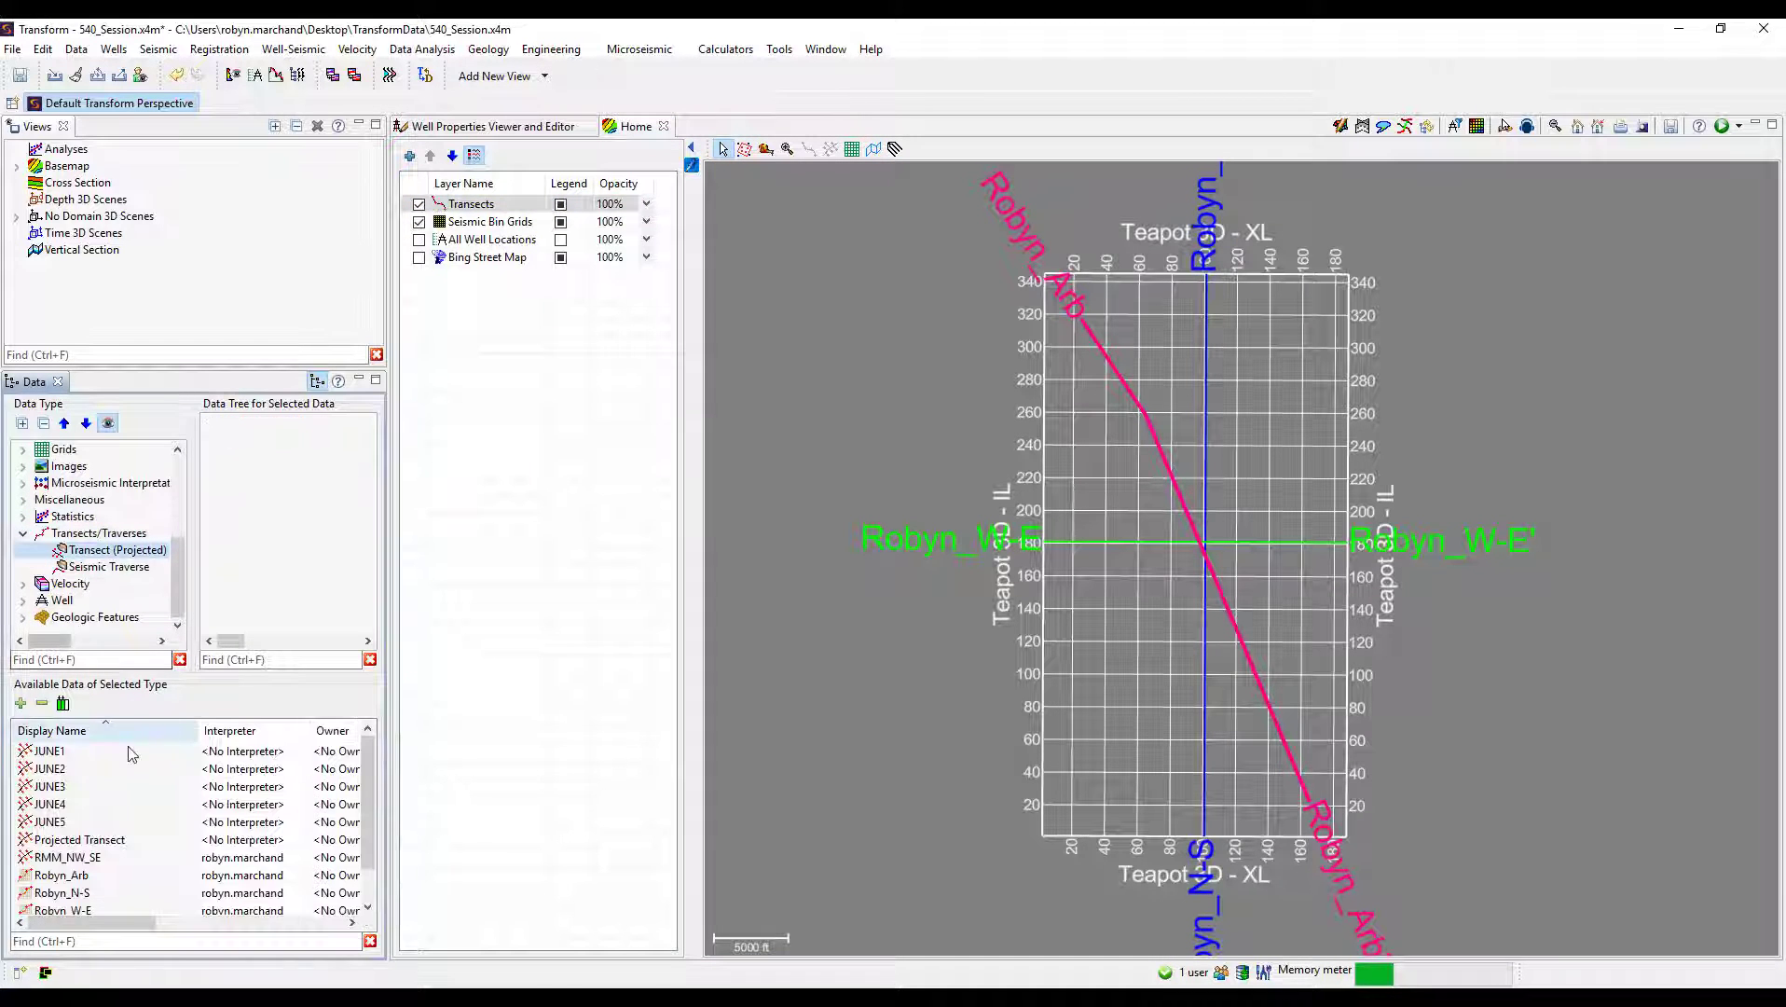
# Filter the data list for 'Robyn', clear the filter, and select Robyn_W-E on the map.
pyautogui.click(111, 941)
pyautogui.write('Robyn')
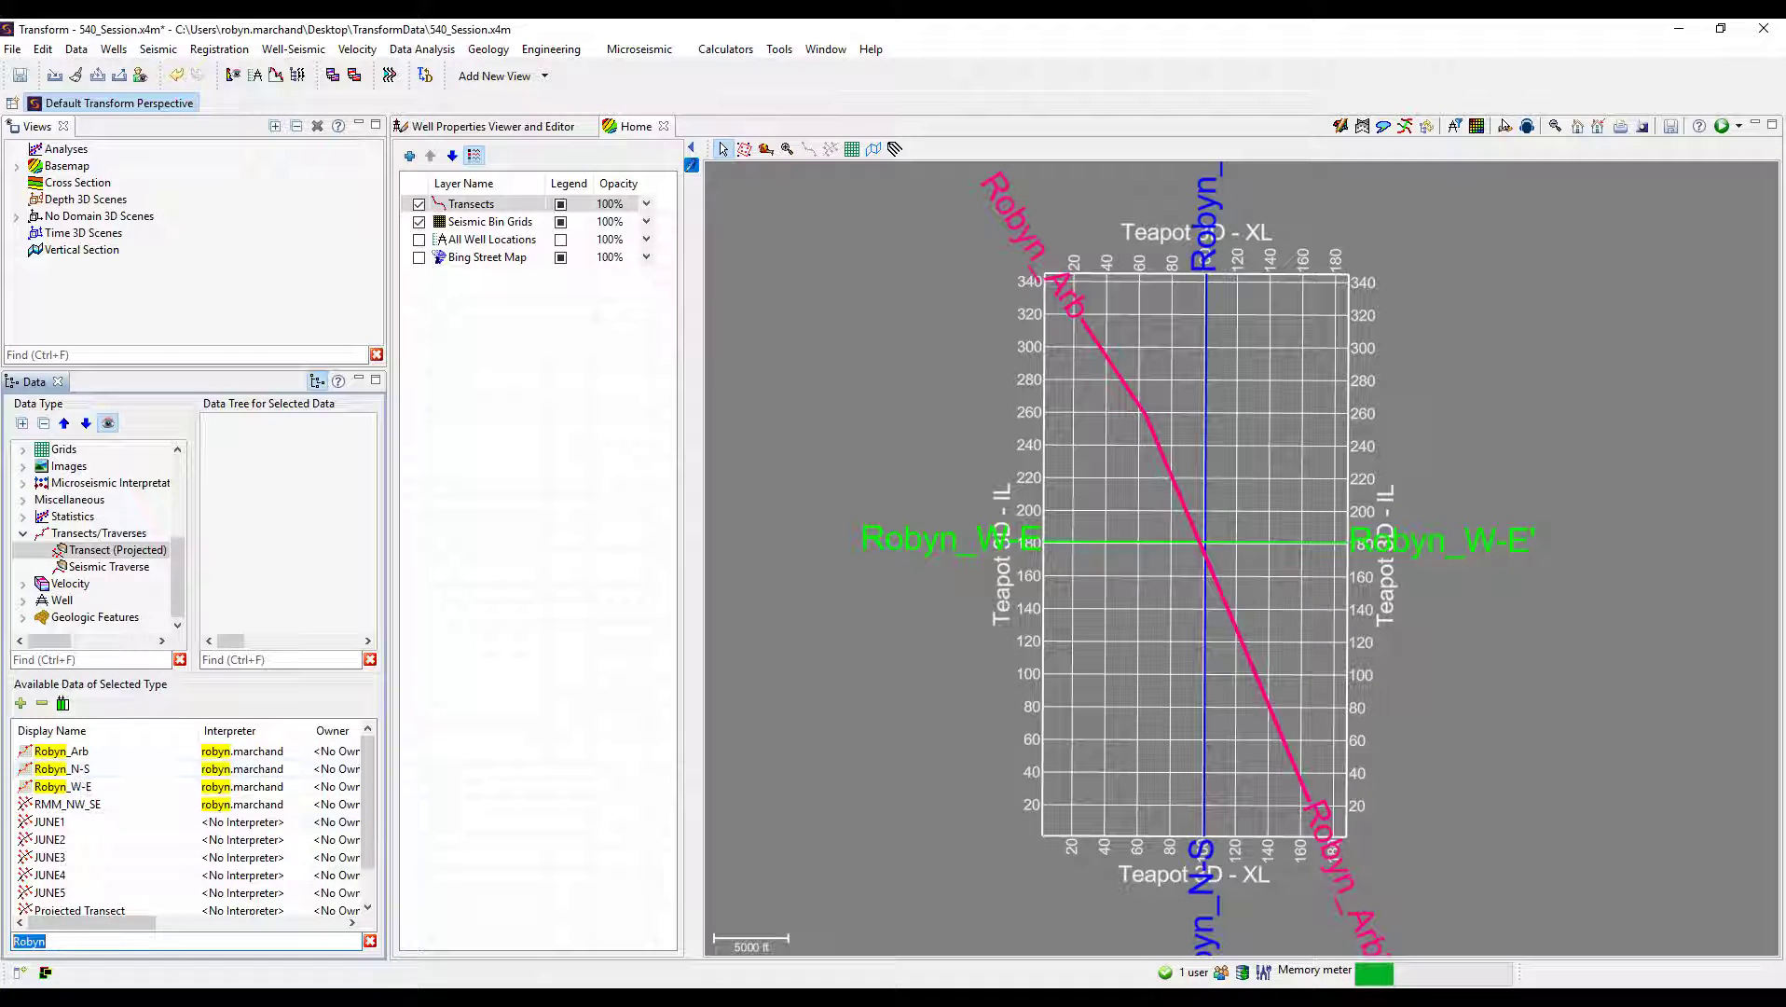
pyautogui.press('BackSpace')
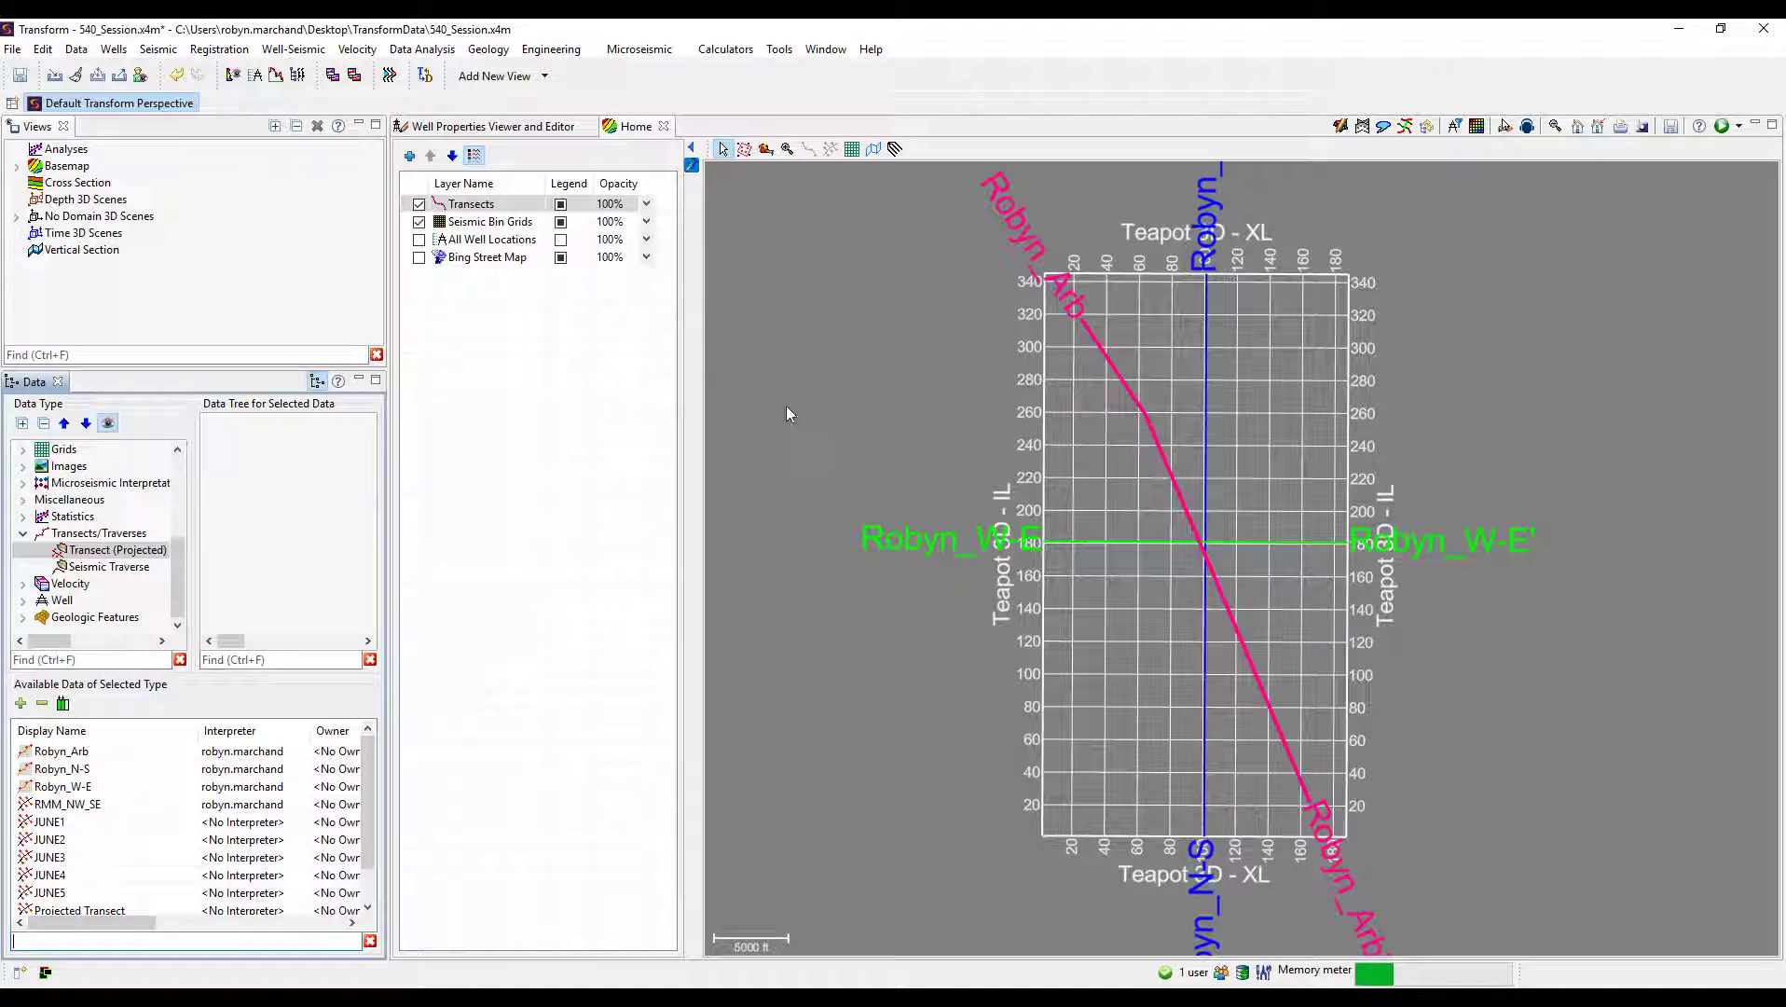
pyautogui.click(1174, 542)
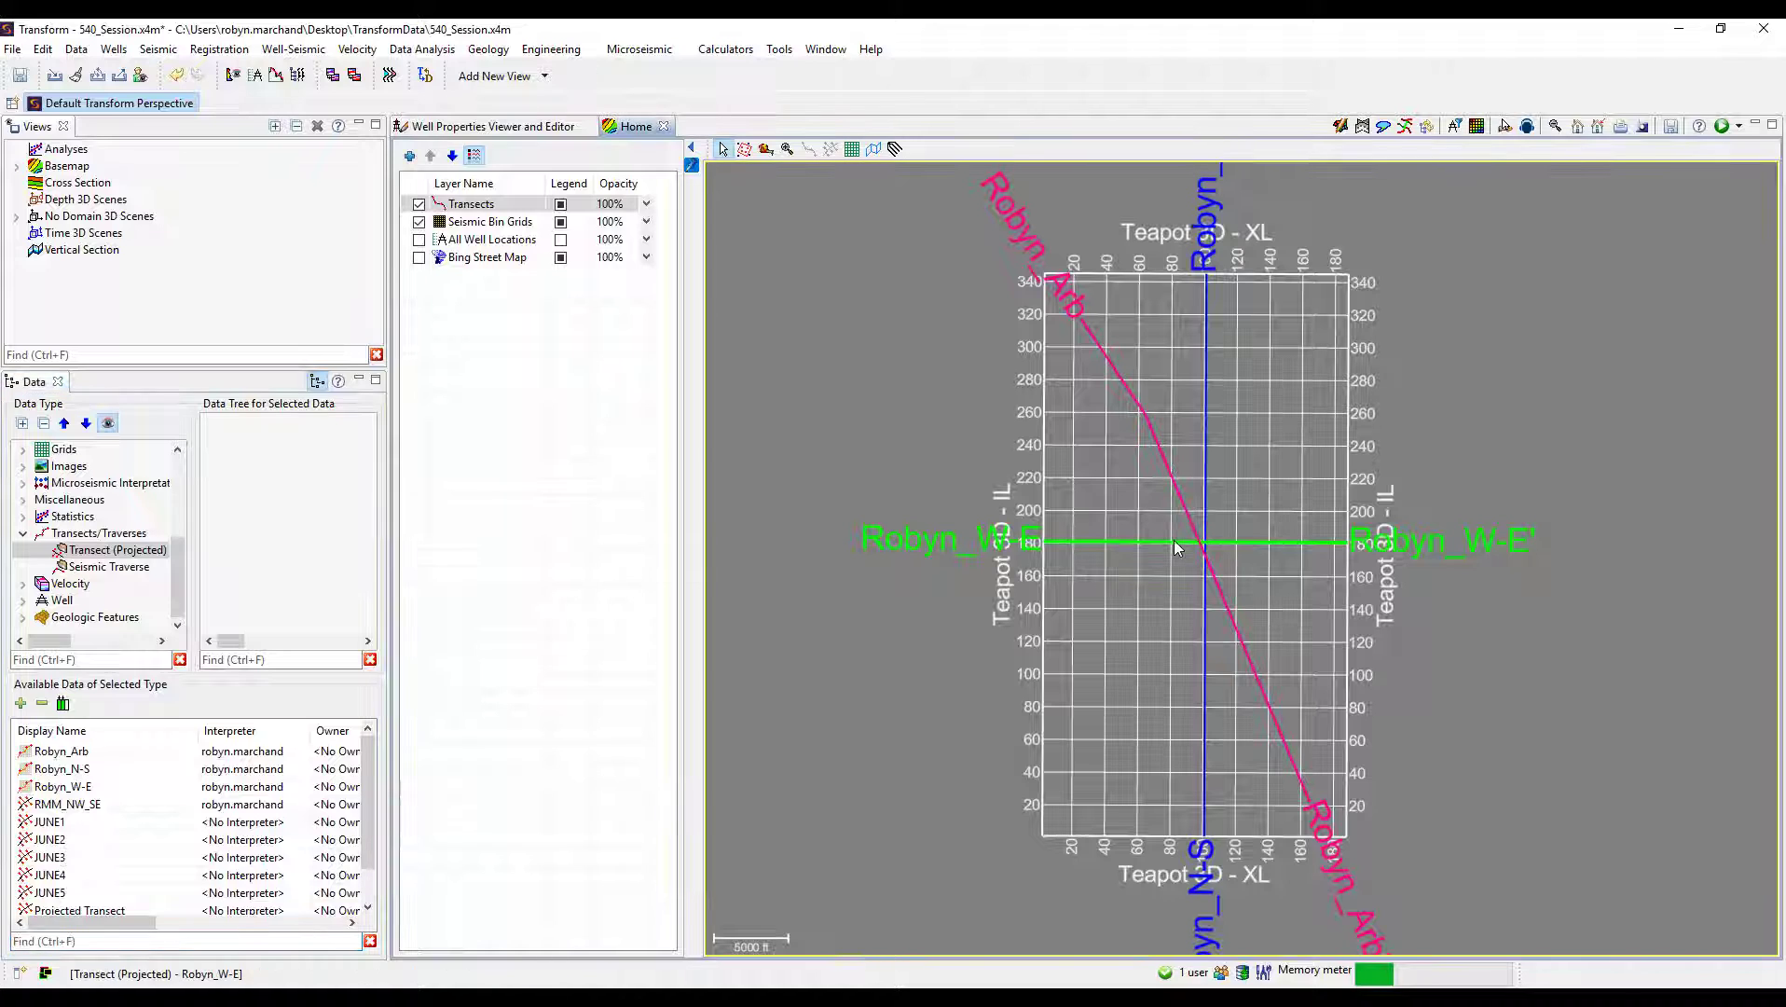
# Launch a Robyn_W-E vertical section view showing the PostStack Time Migration FX-filtered property.
pyautogui.rightClick(1175, 542)
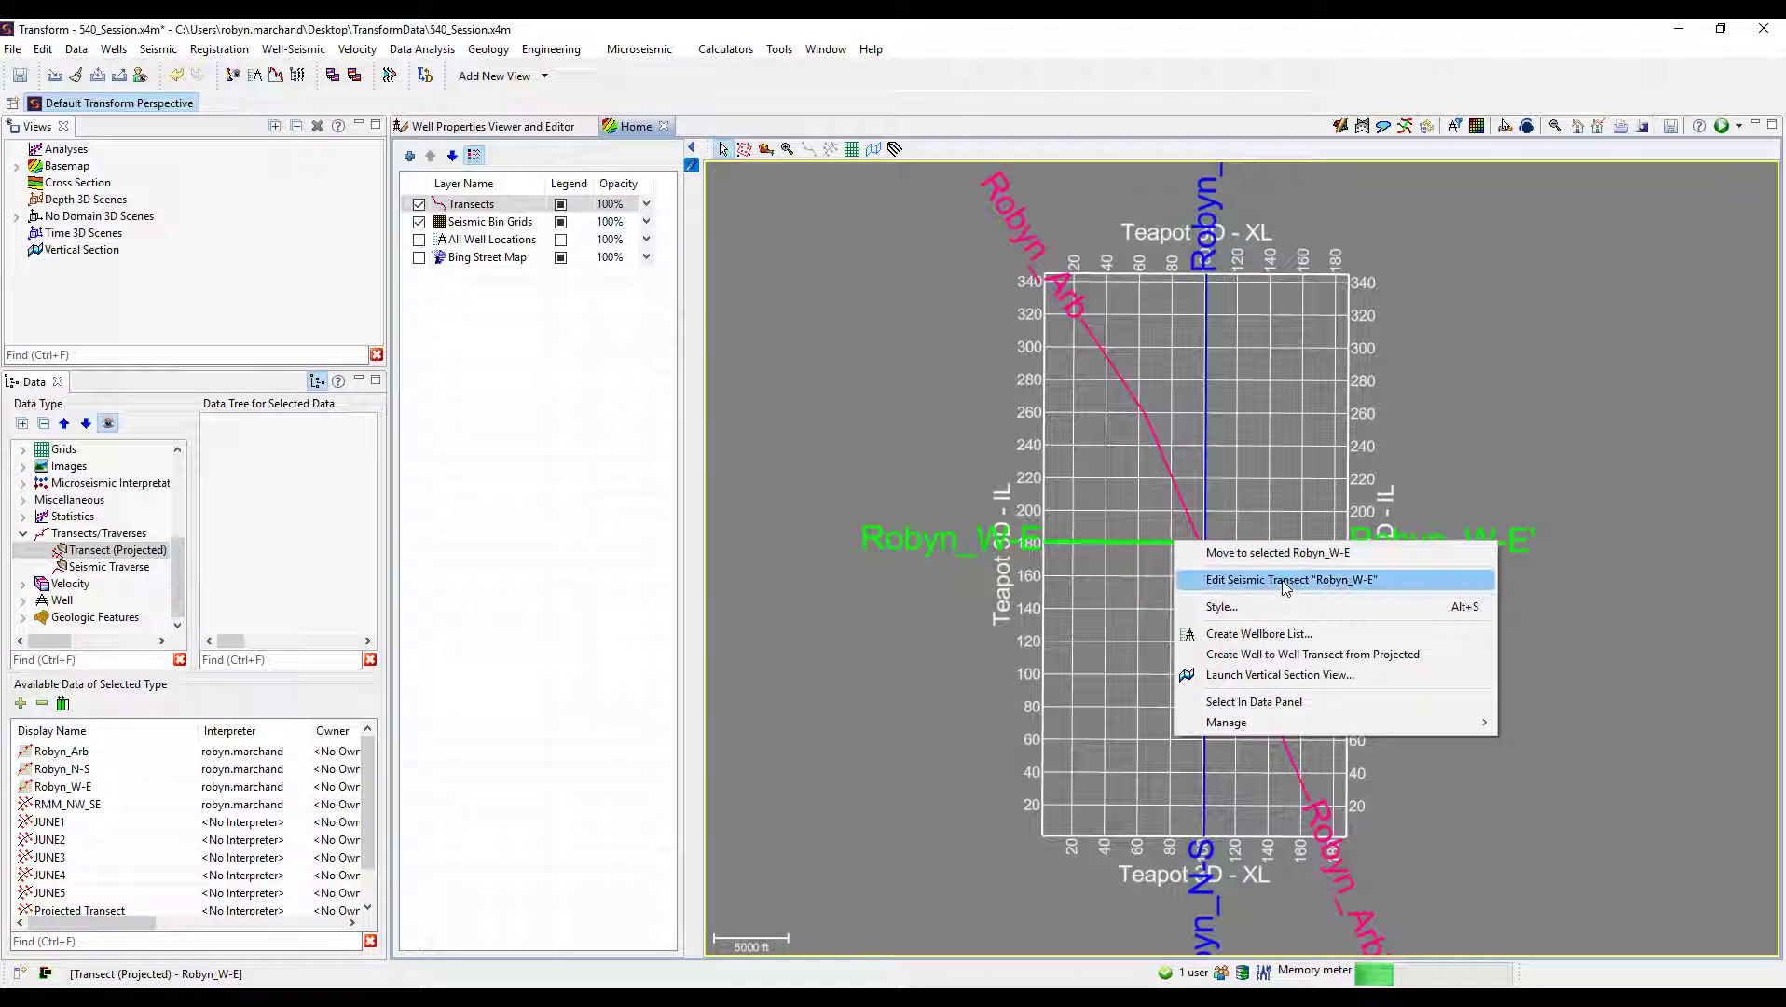
pyautogui.click(1413, 675)
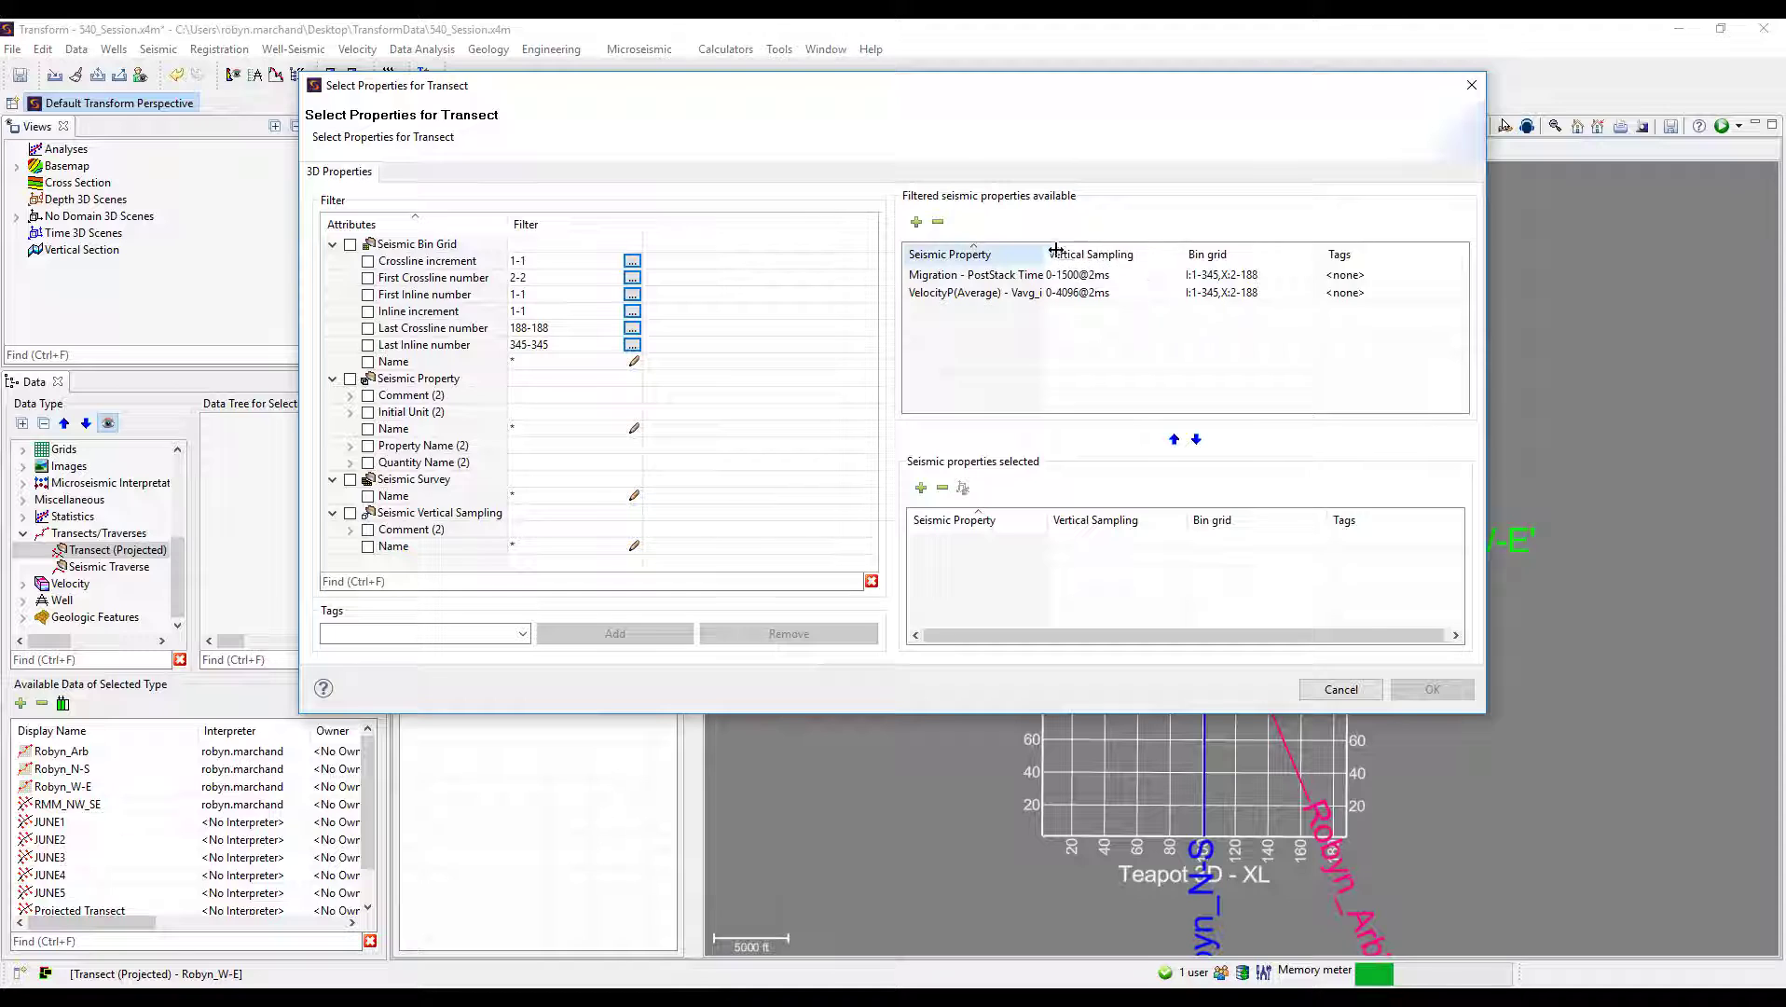
pyautogui.moveTo(1055, 250); pyautogui.dragTo(1149, 250)
pyautogui.click(1093, 275)
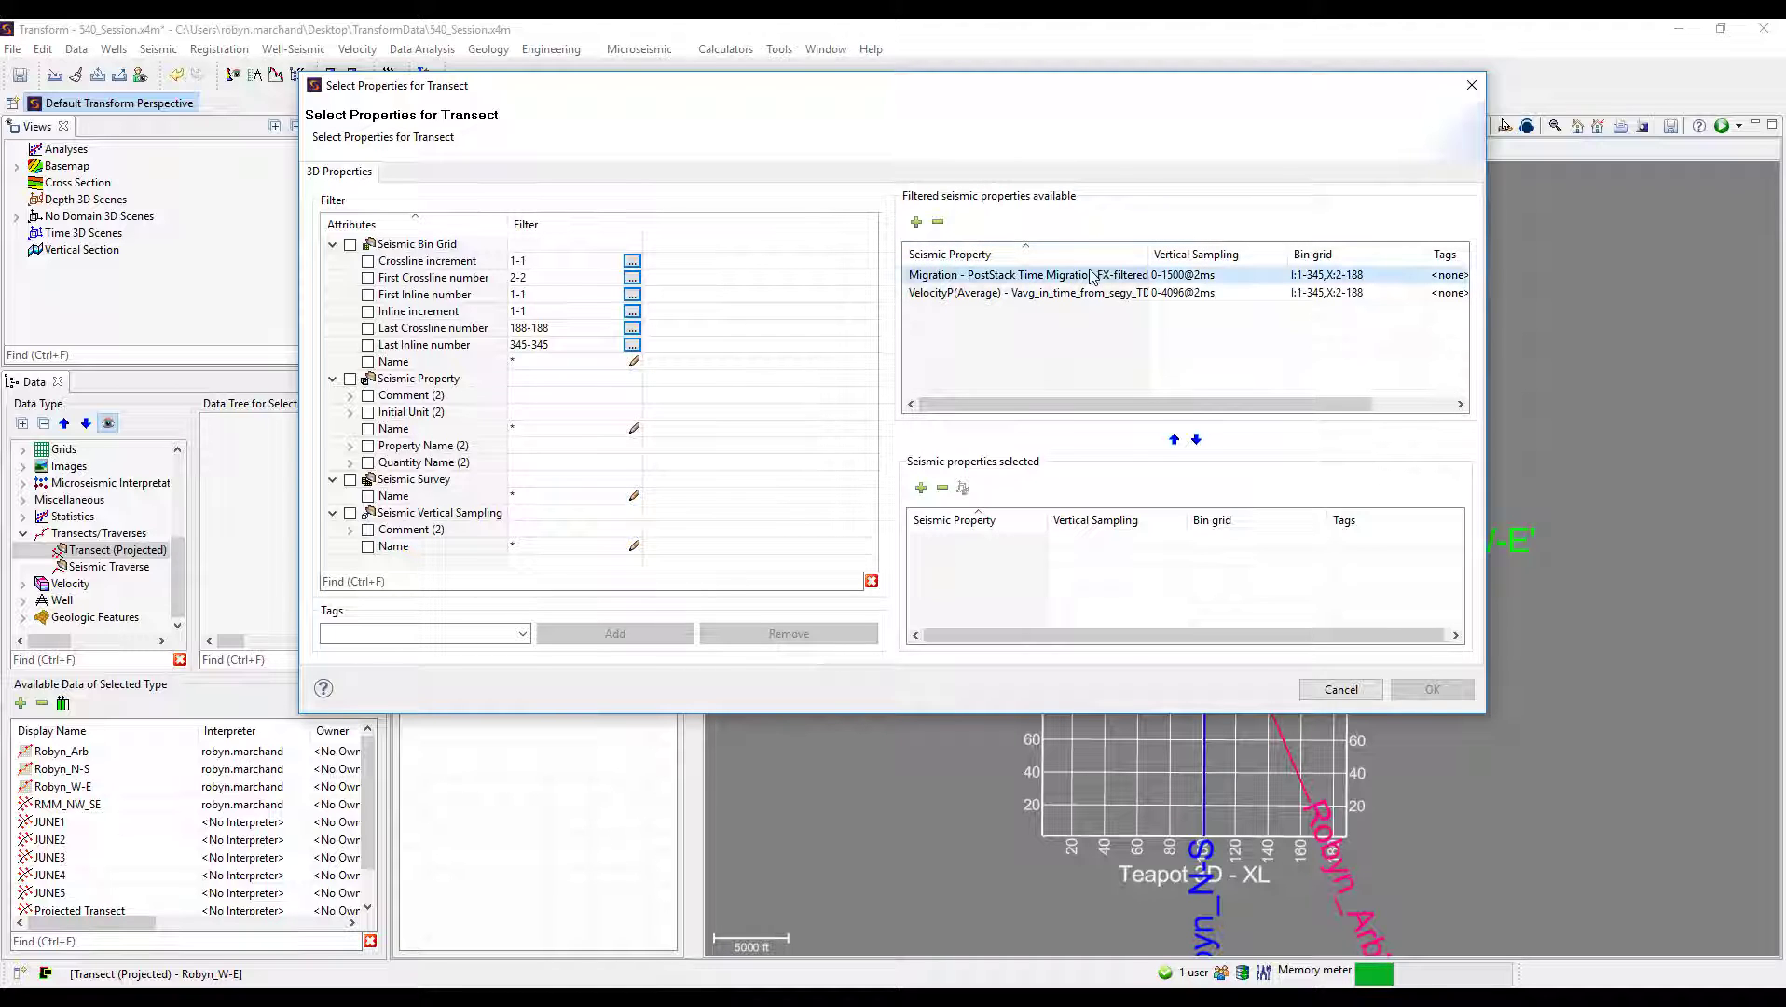
pyautogui.click(1196, 439)
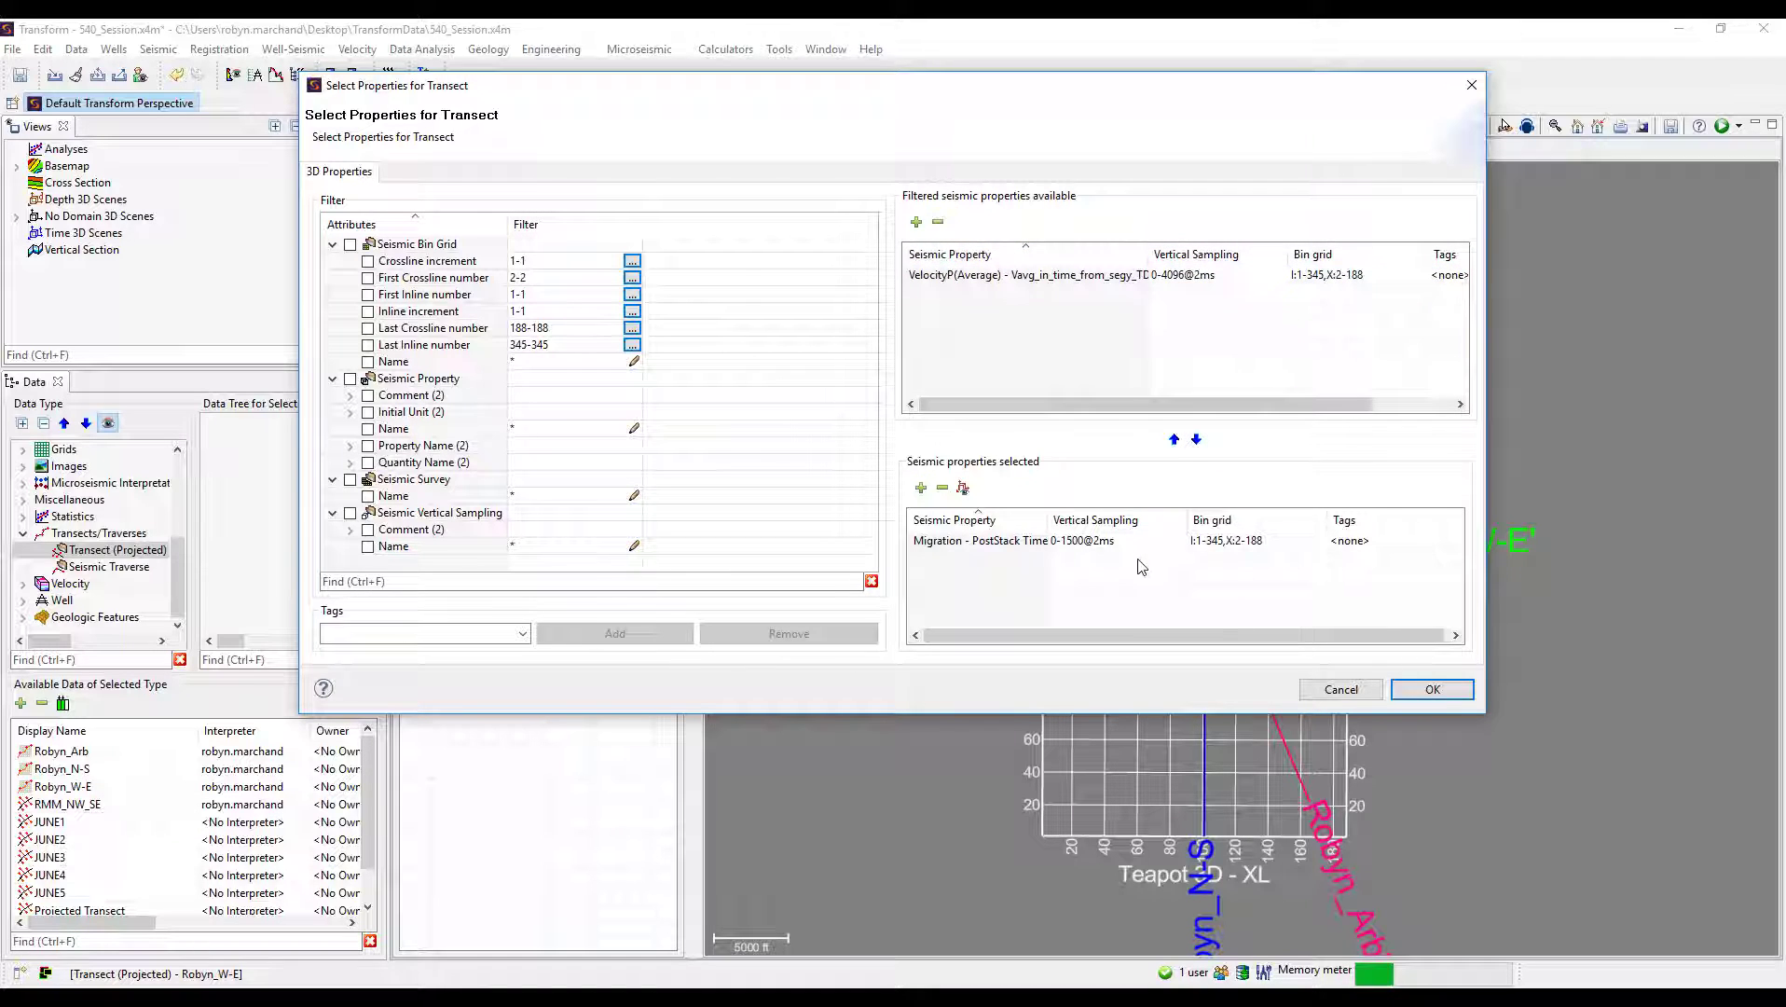
pyautogui.click(1440, 689)
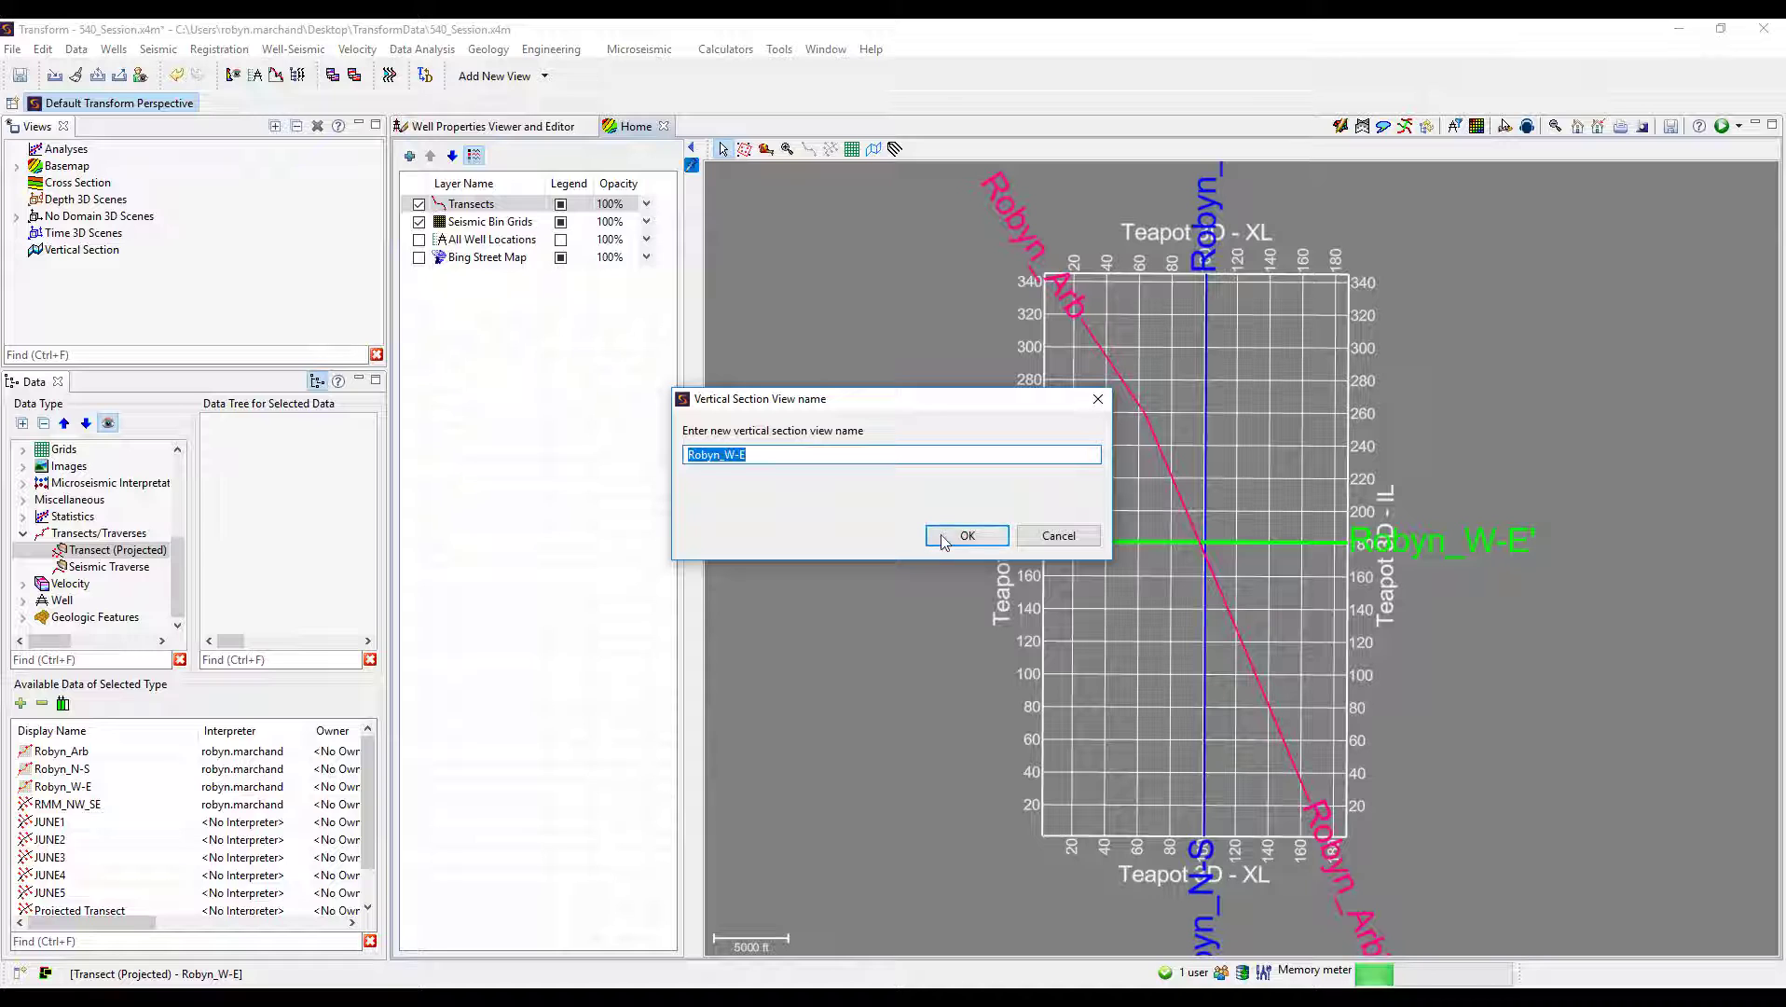
pyautogui.click(950, 538)
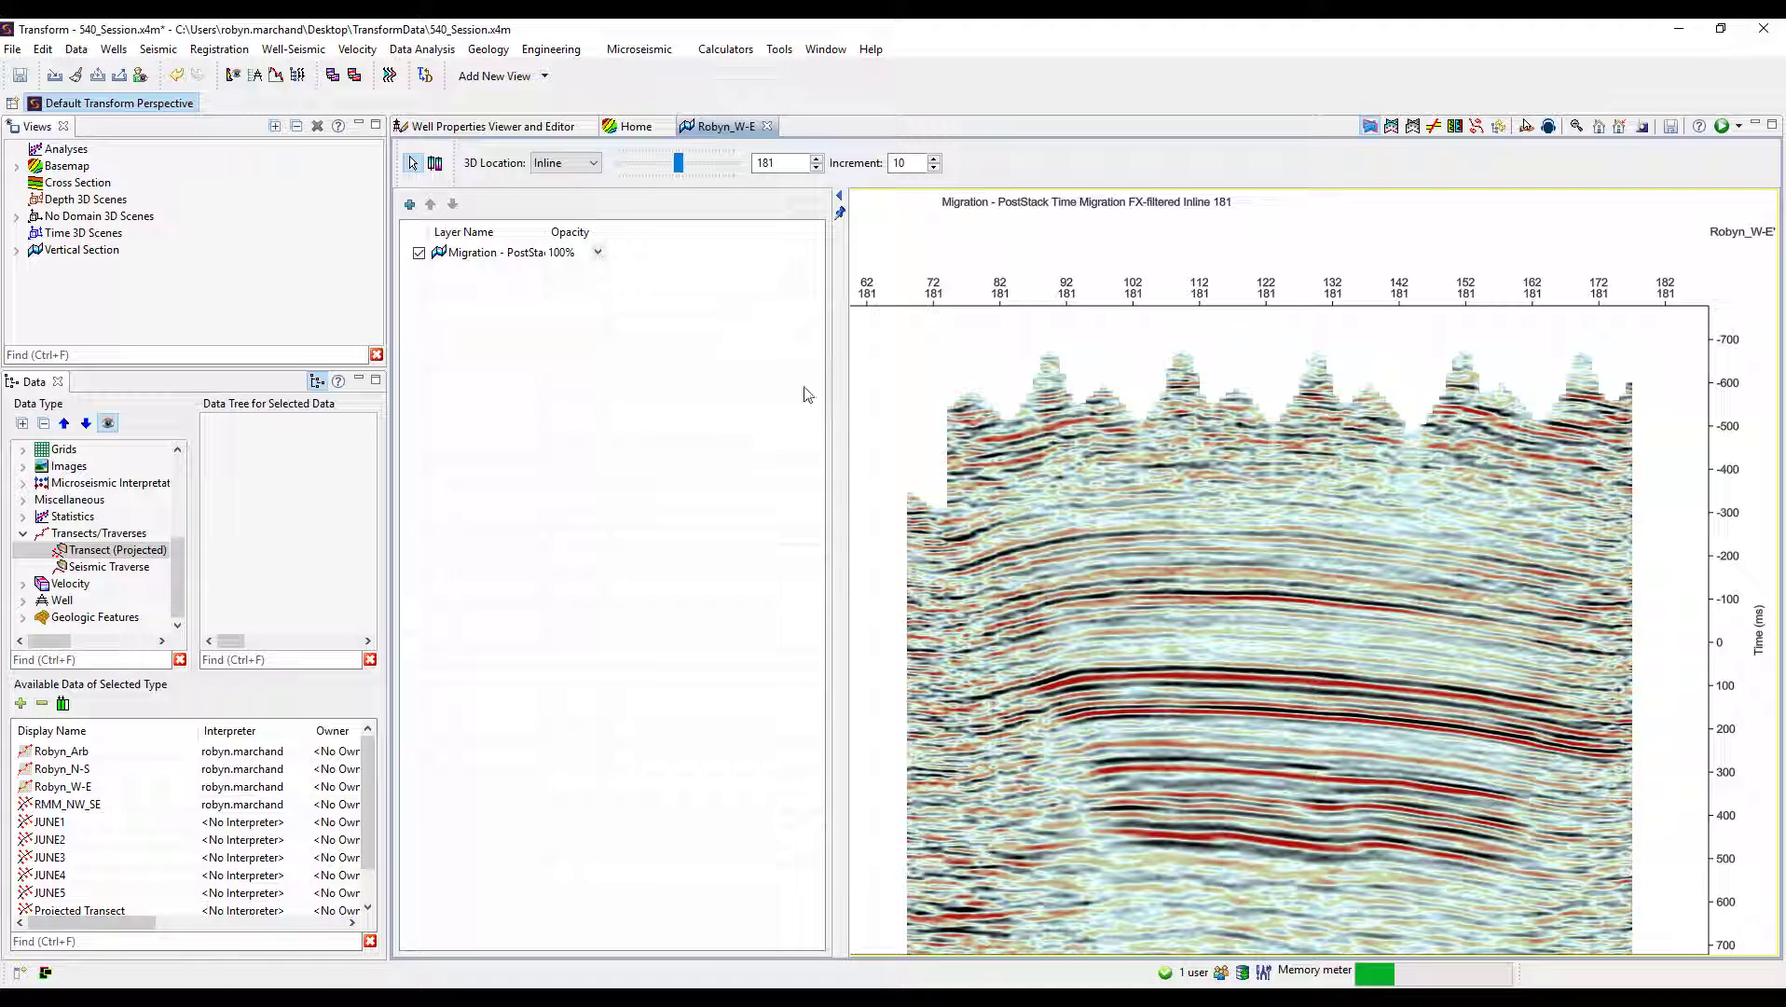
# Widen the Layer Name column to show the full migration layer name.
pyautogui.rightClick(1175, 617)
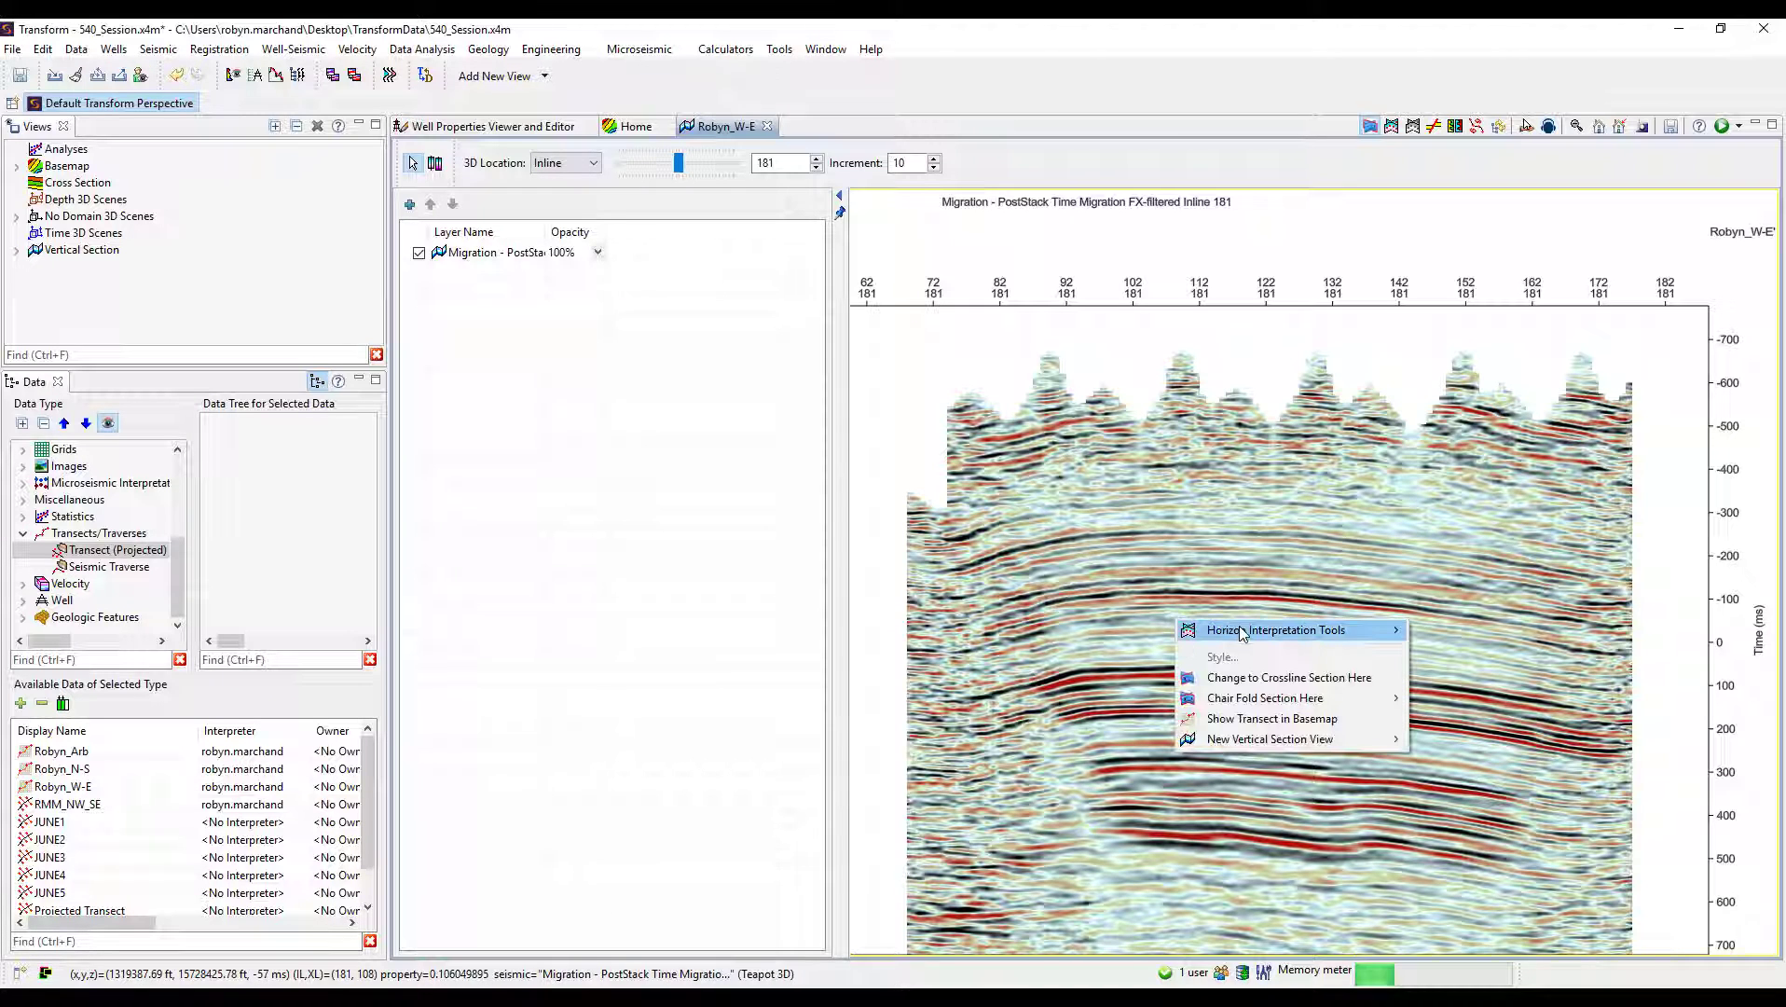
pyautogui.moveTo(1249, 739)
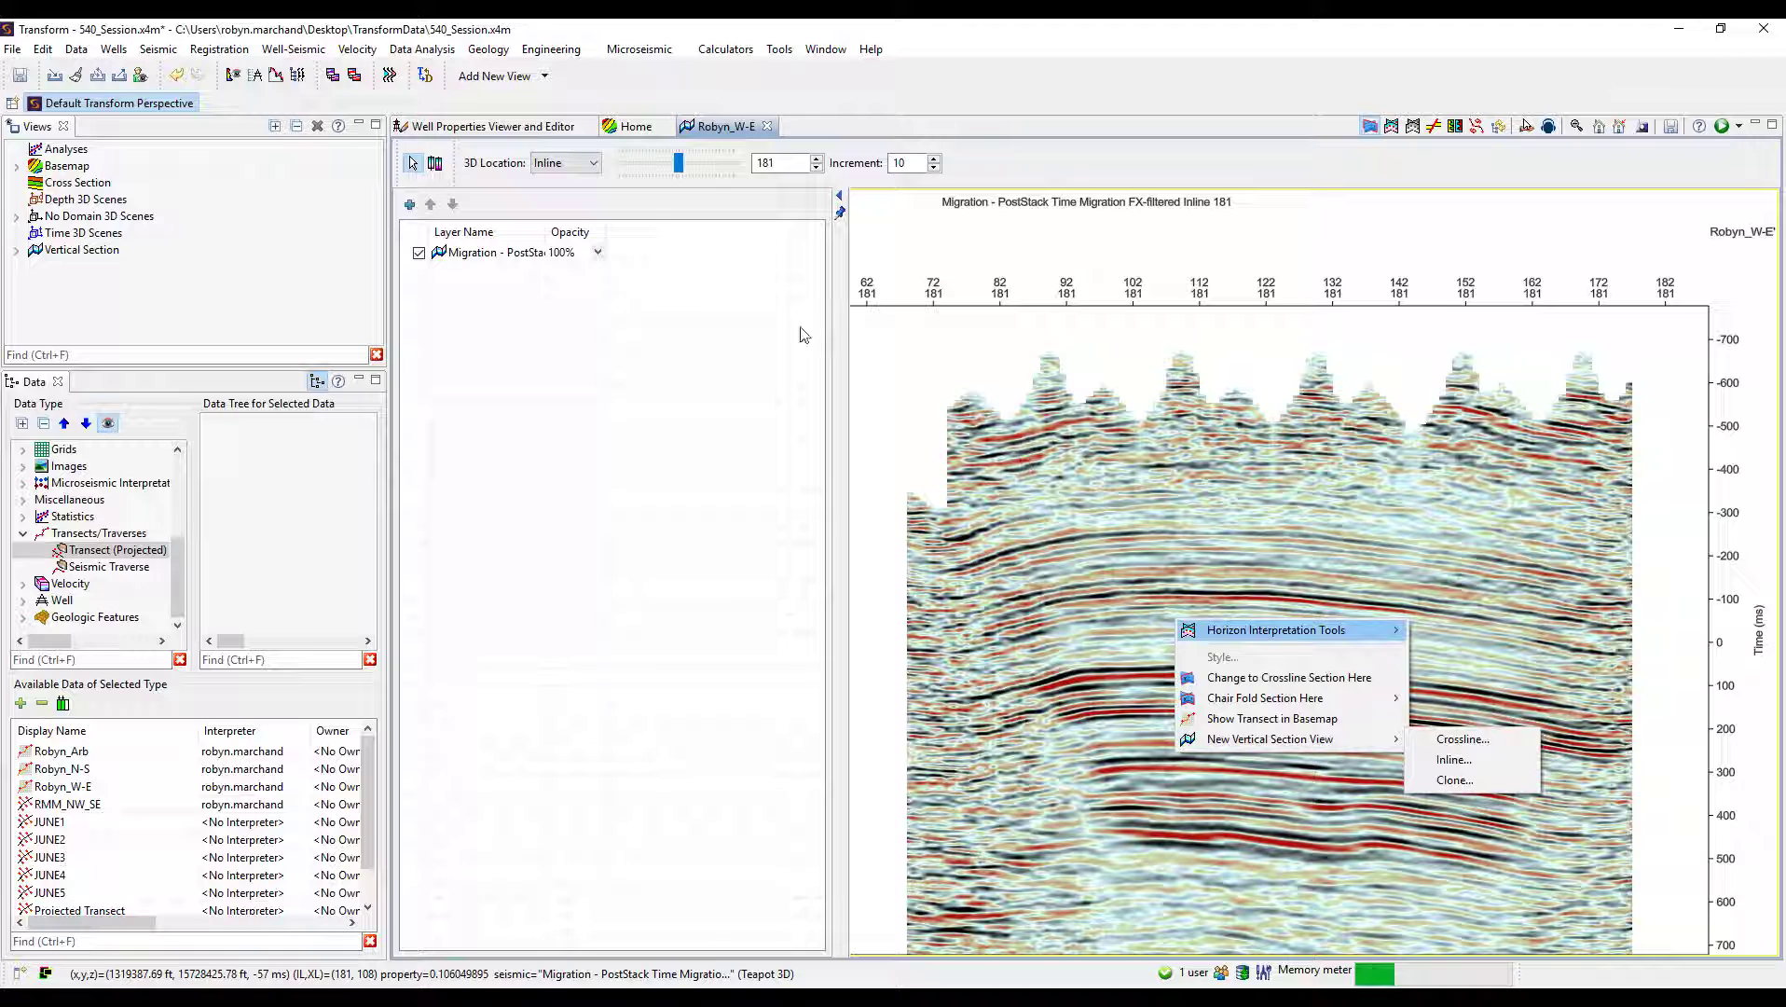
pyautogui.click(503, 263)
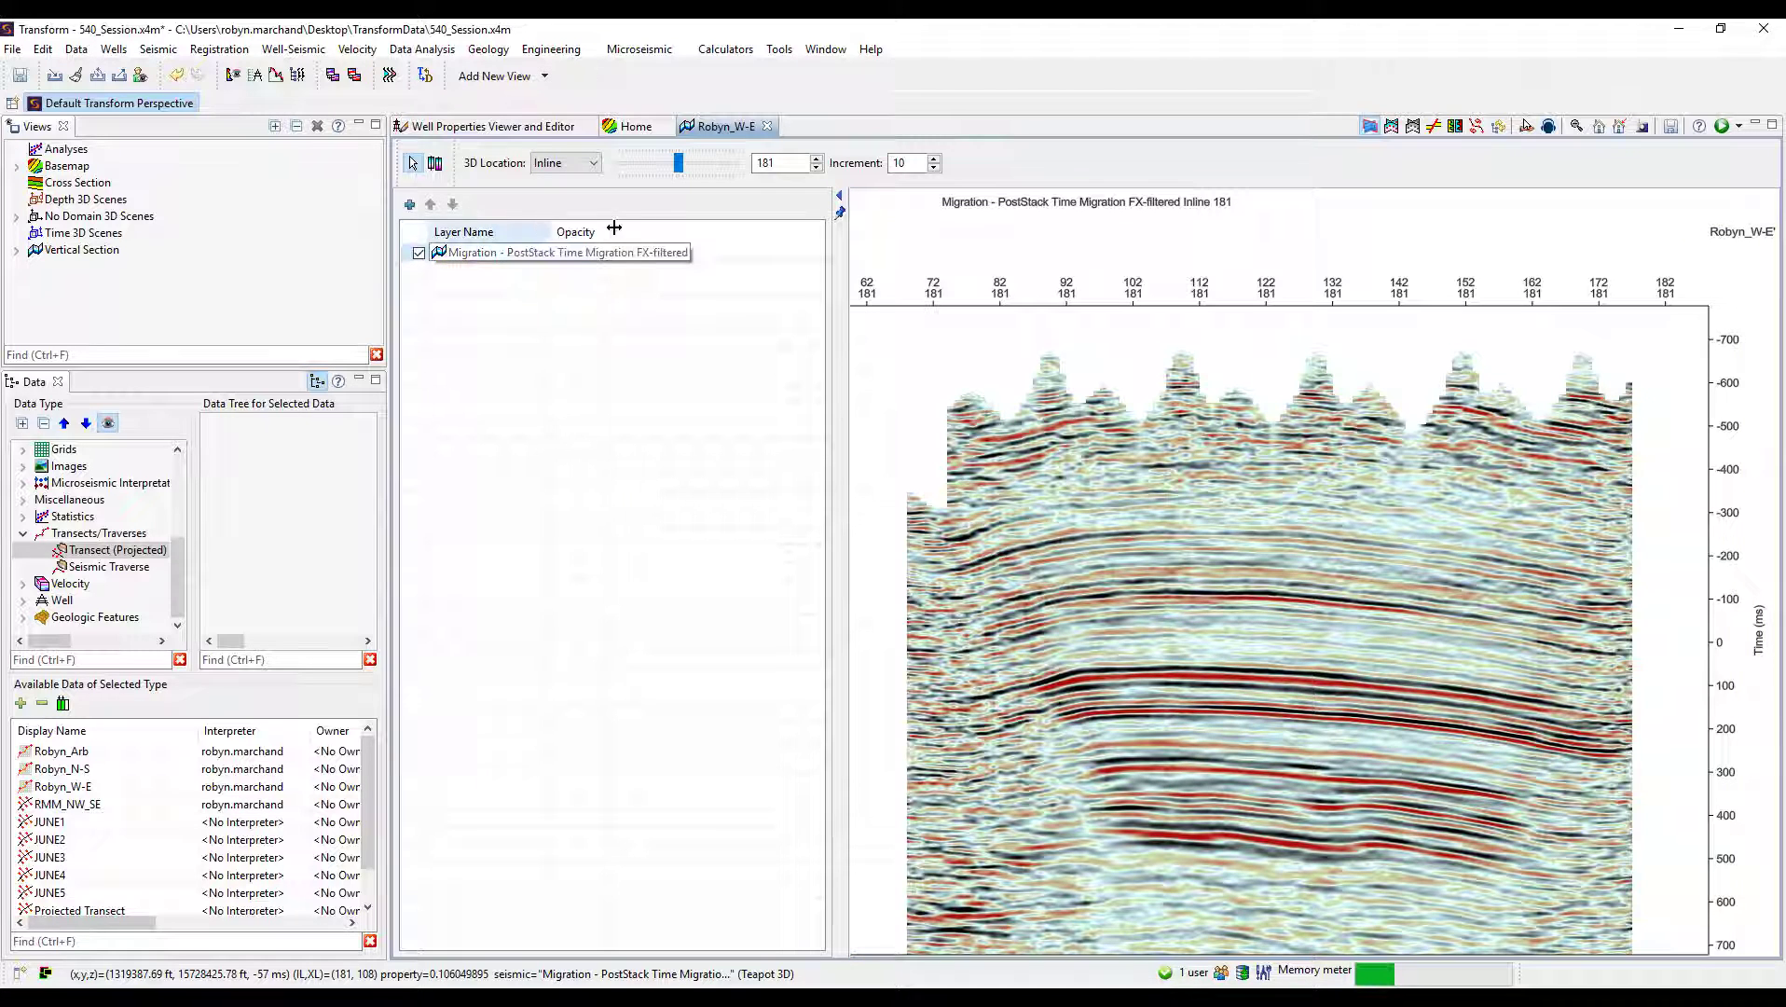
pyautogui.moveTo(614, 228); pyautogui.dragTo(680, 227)
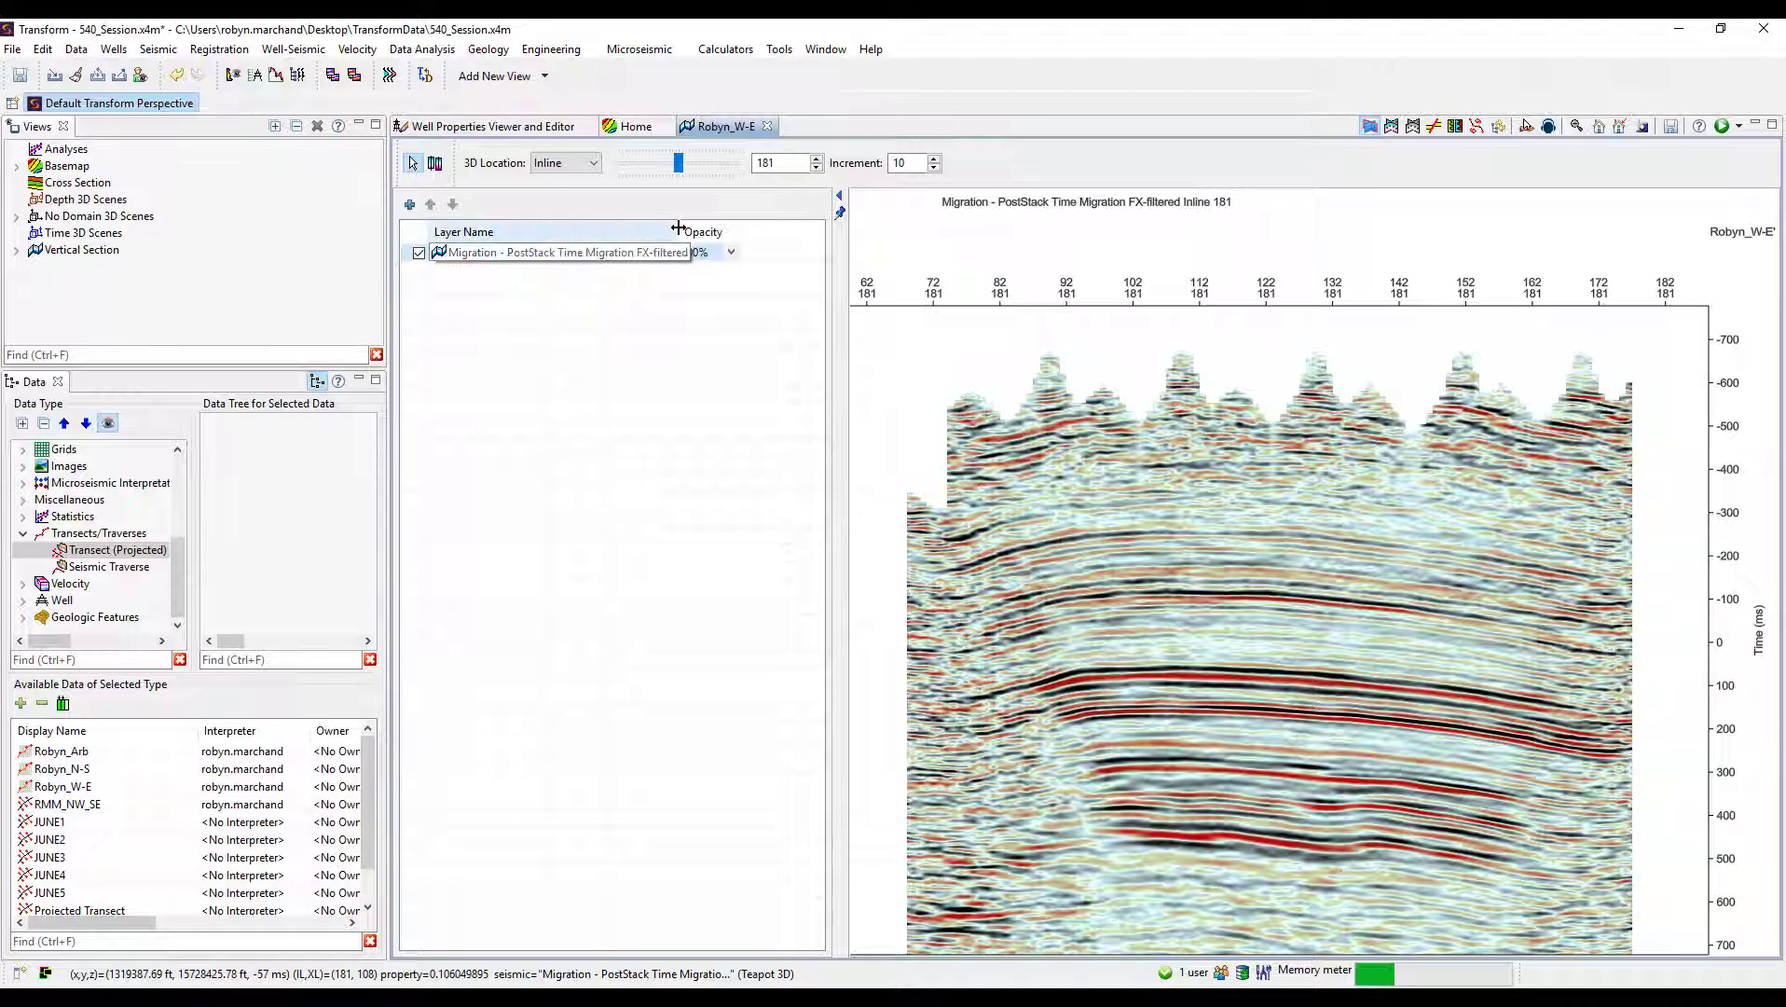
# Open Style settings for the PostStack Time Migration FX-filtered layer and move them aside.
pyautogui.rightClick(519, 254)
pyautogui.click(559, 270)
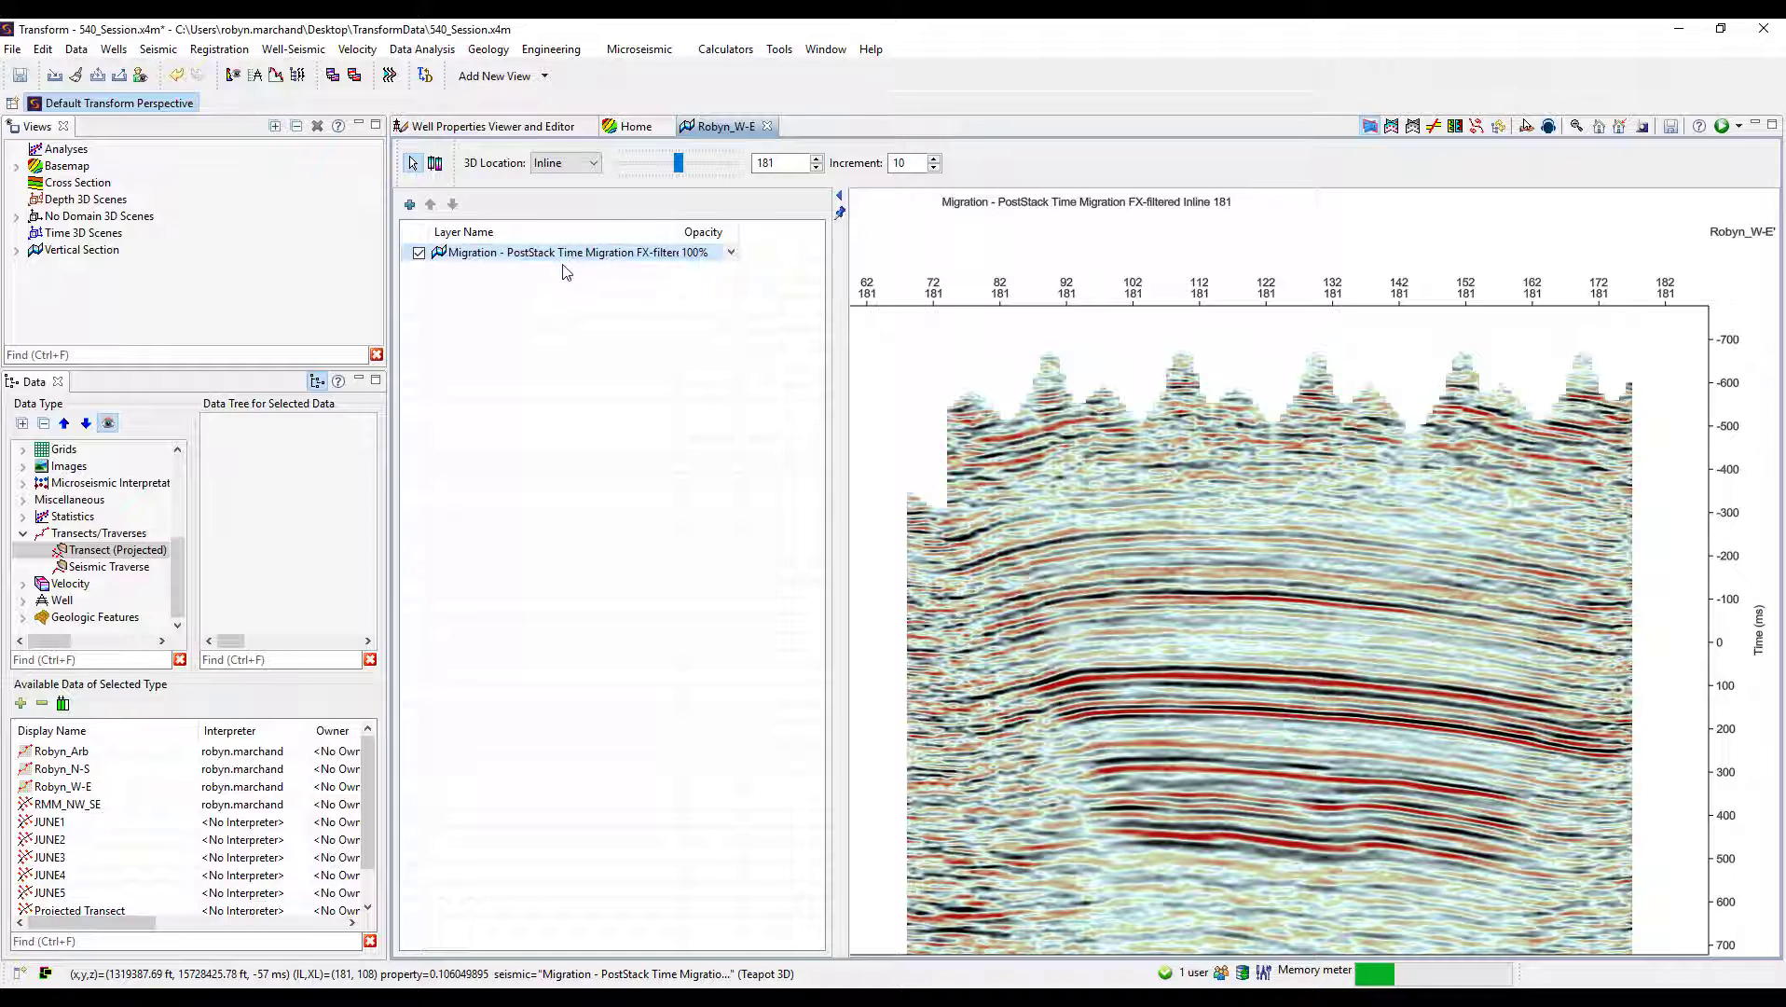
pyautogui.moveTo(912, 163); pyautogui.dragTo(396, 268)
# Set the wiggle trace colour to black, keeping the trace fill at Right.
pyautogui.click(319, 289)
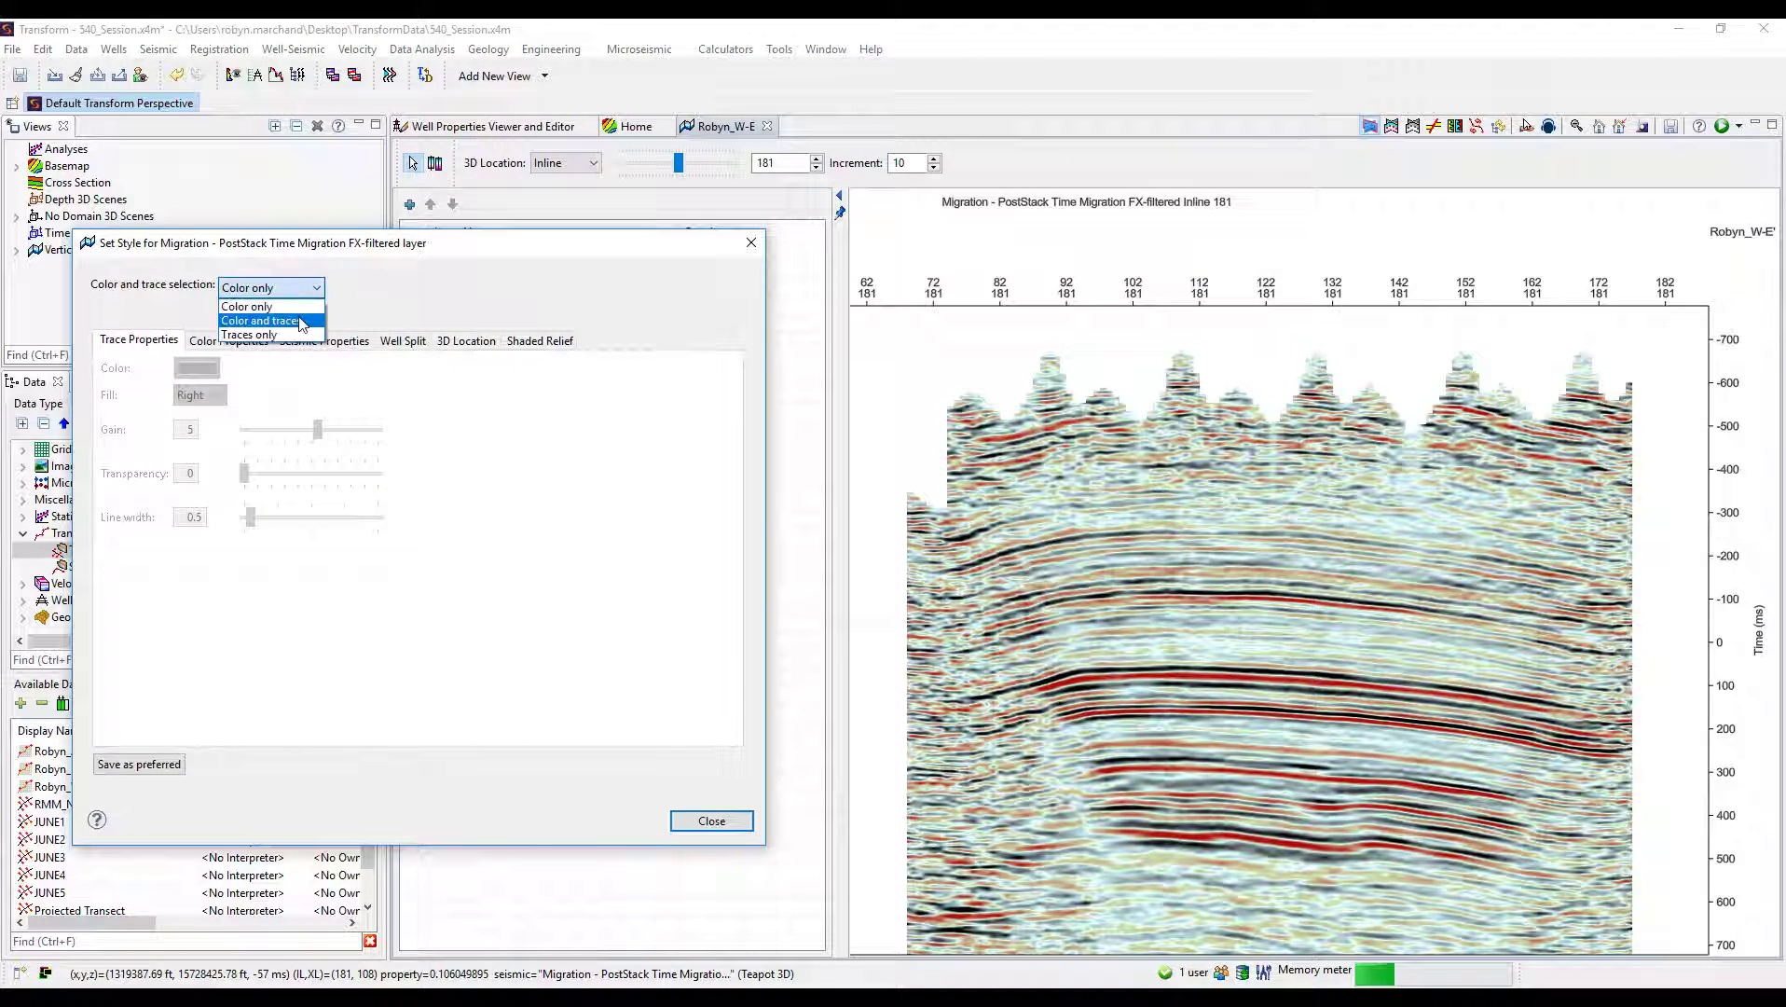
pyautogui.click(300, 322)
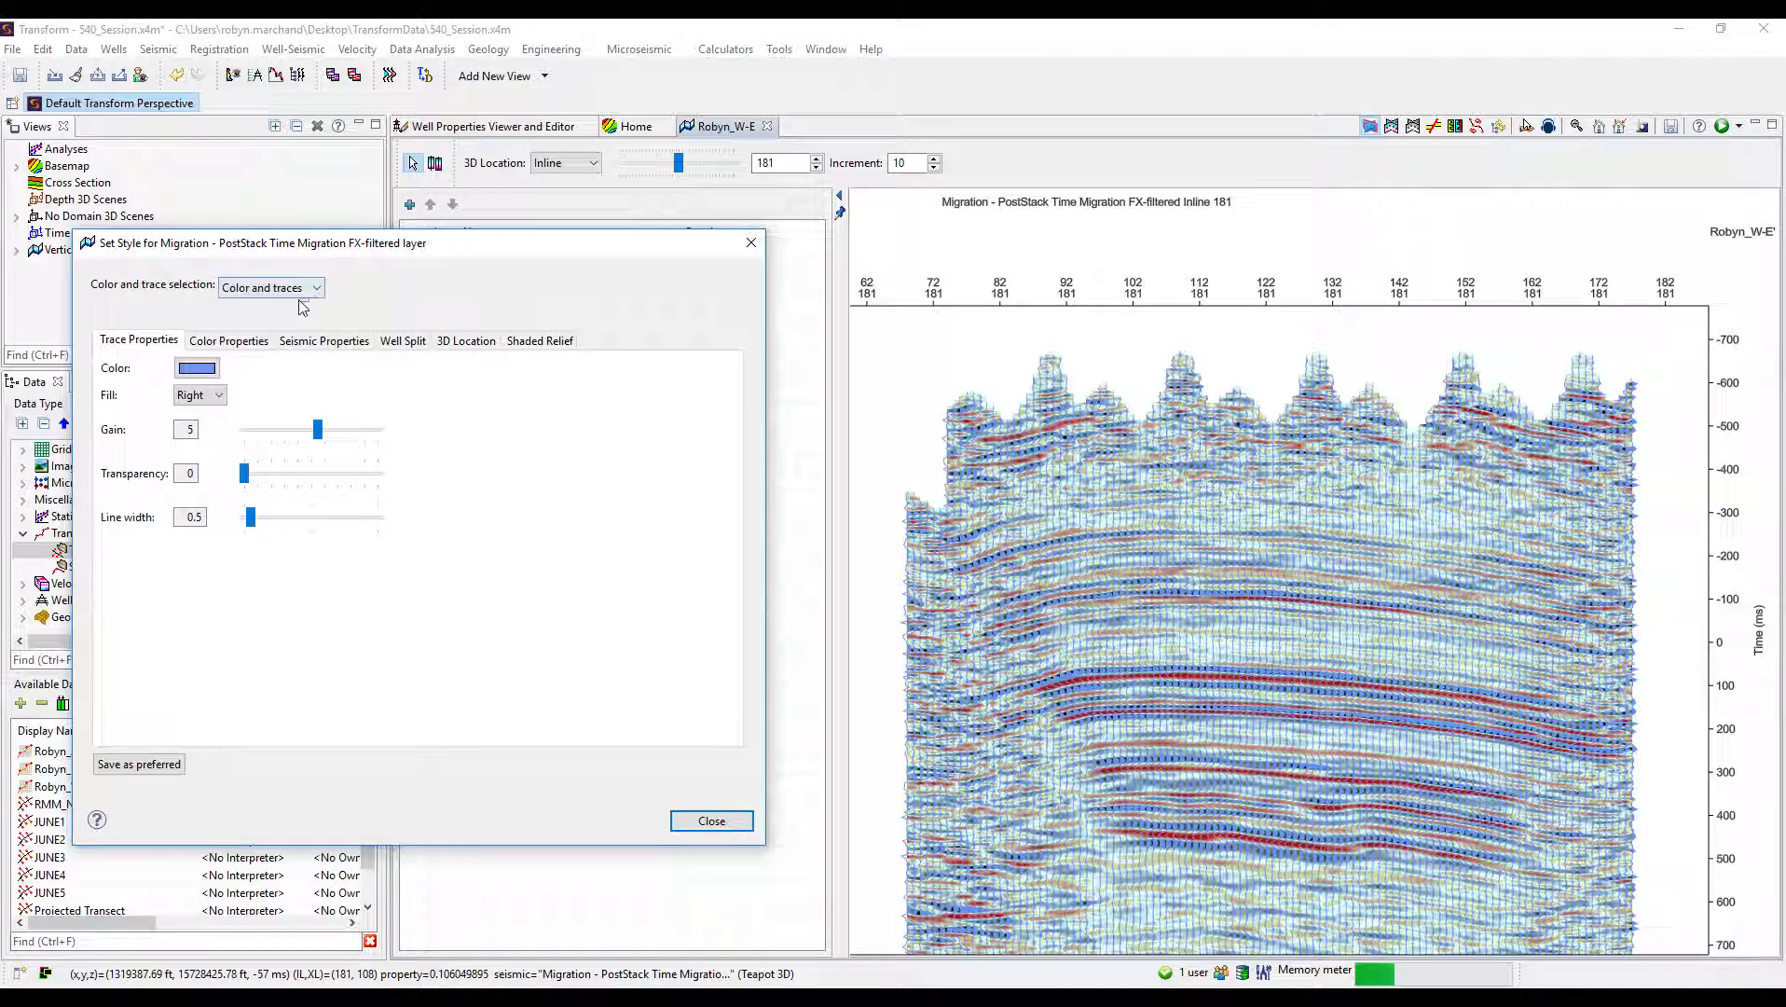
pyautogui.click(196, 368)
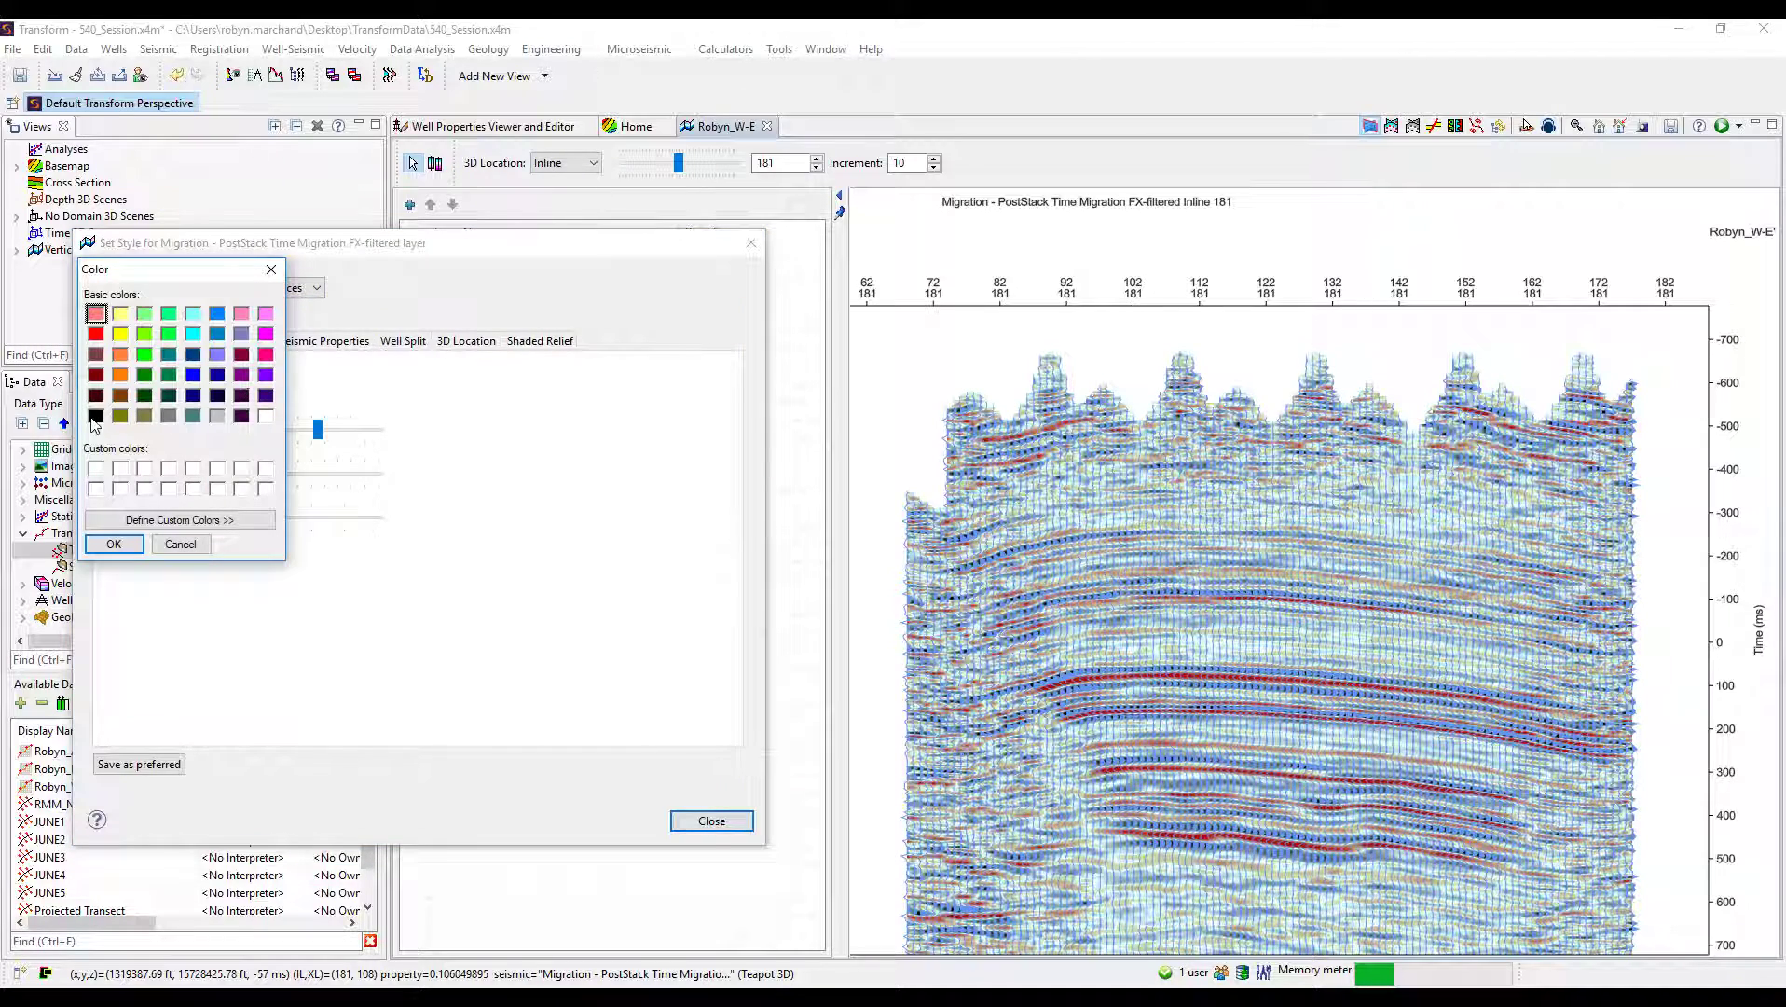
pyautogui.click(108, 546)
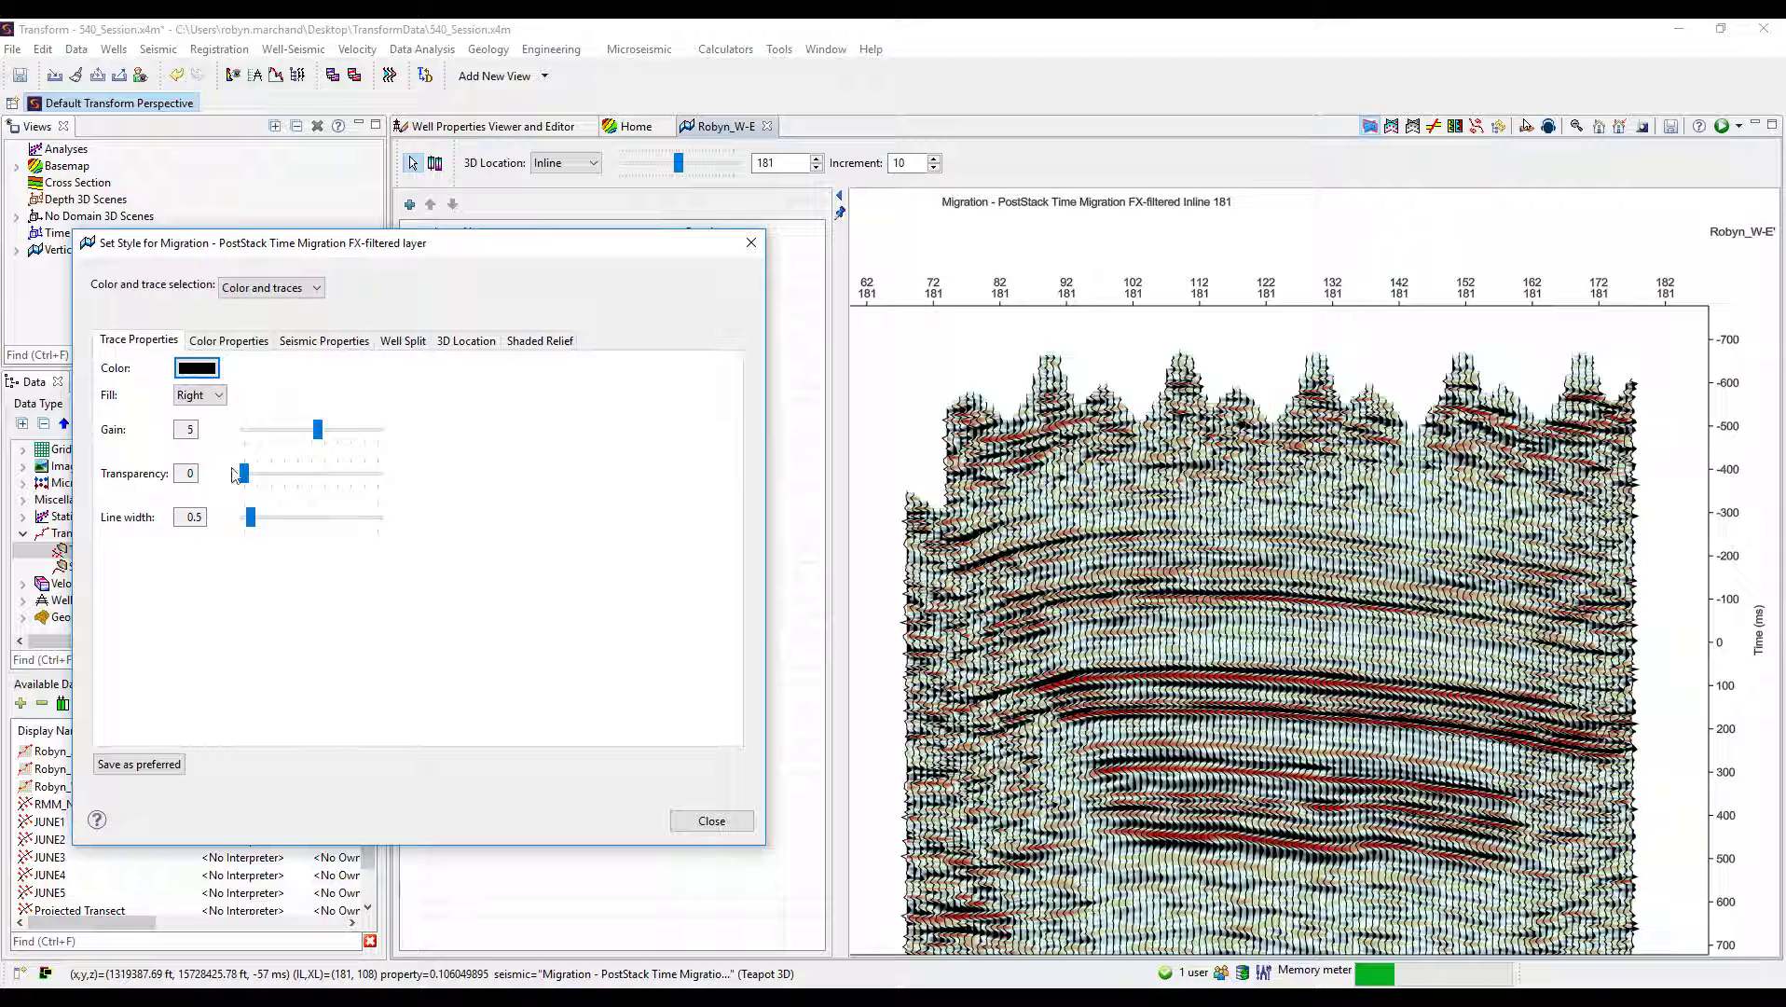
pyautogui.click(221, 402)
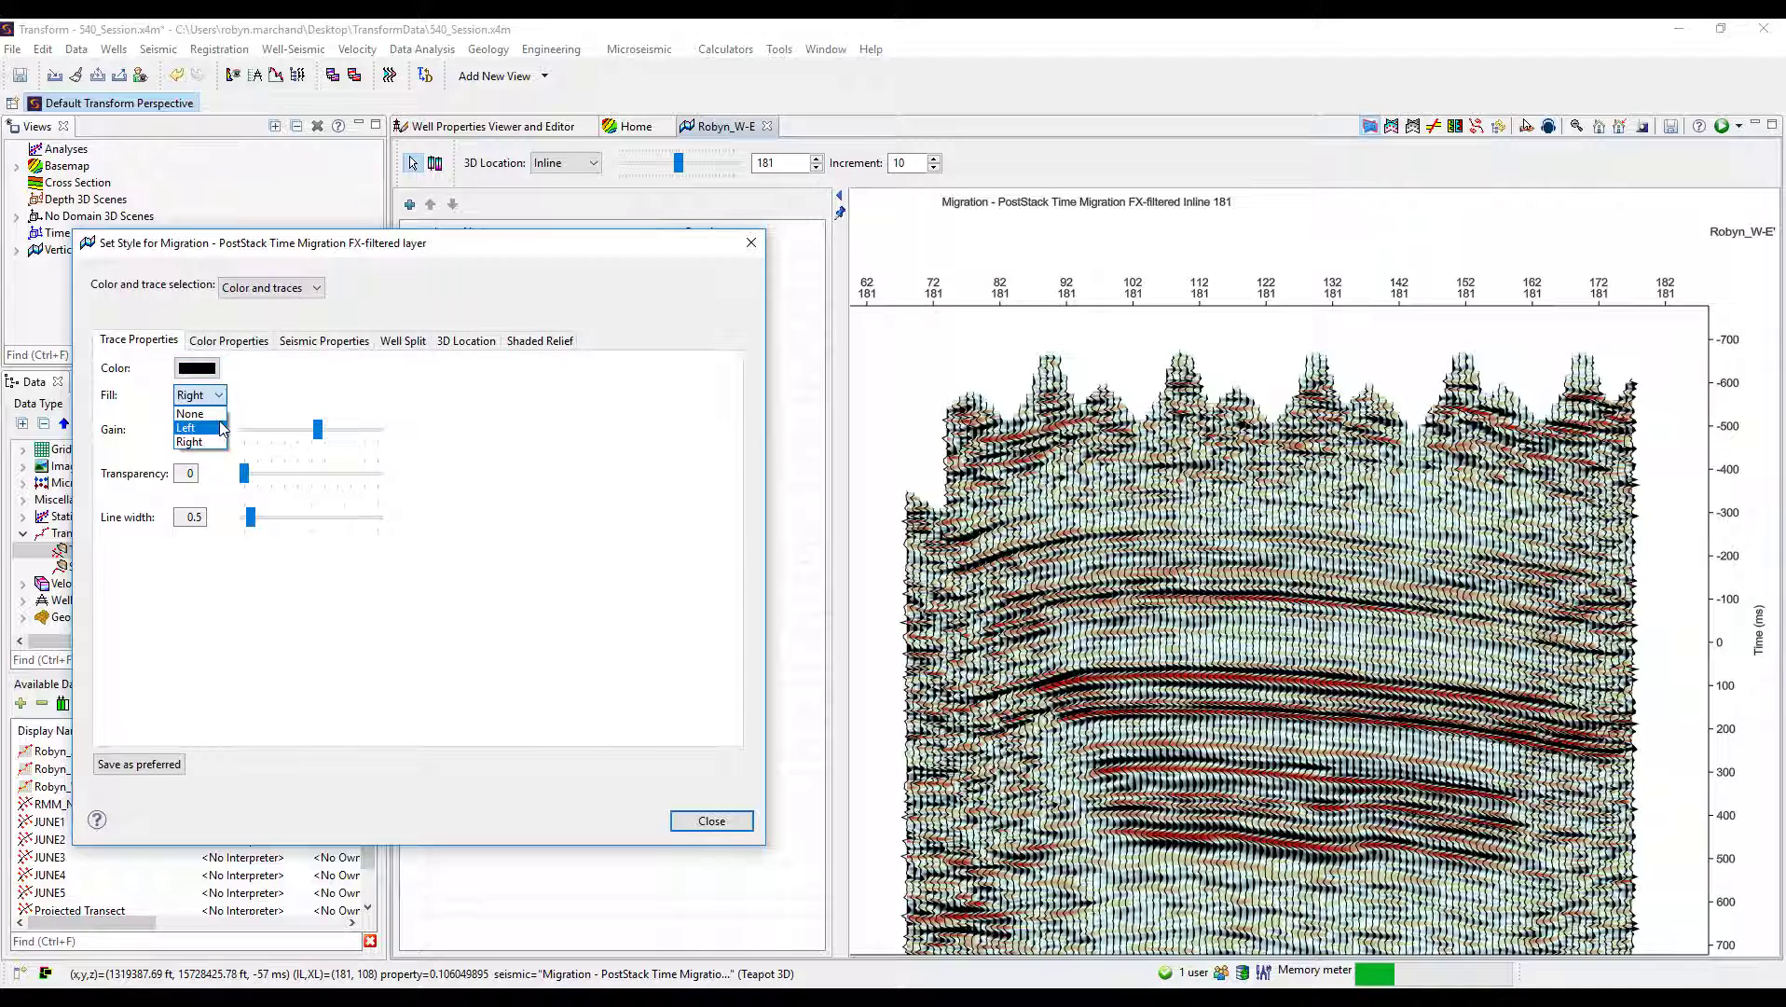
pyautogui.click(221, 411)
pyautogui.click(221, 402)
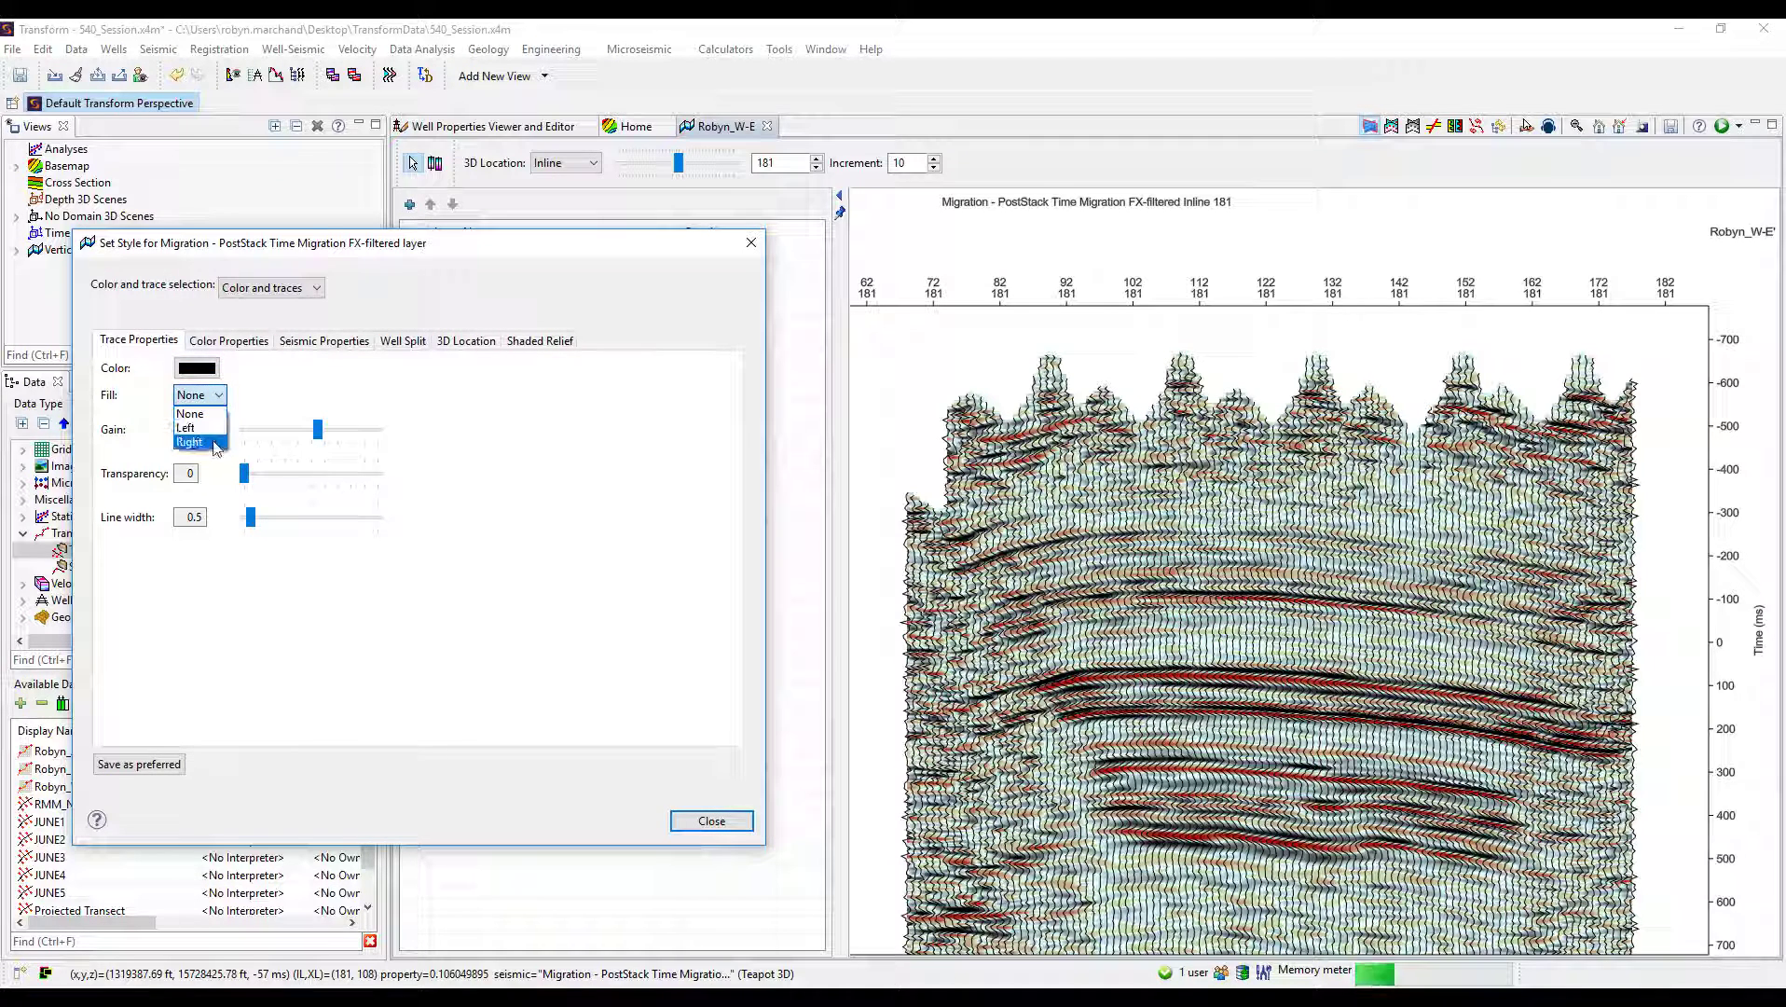
pyautogui.click(214, 442)
# Switch the seismic display to Color only with the Red-White-Black colour scale.
pyautogui.click(317, 288)
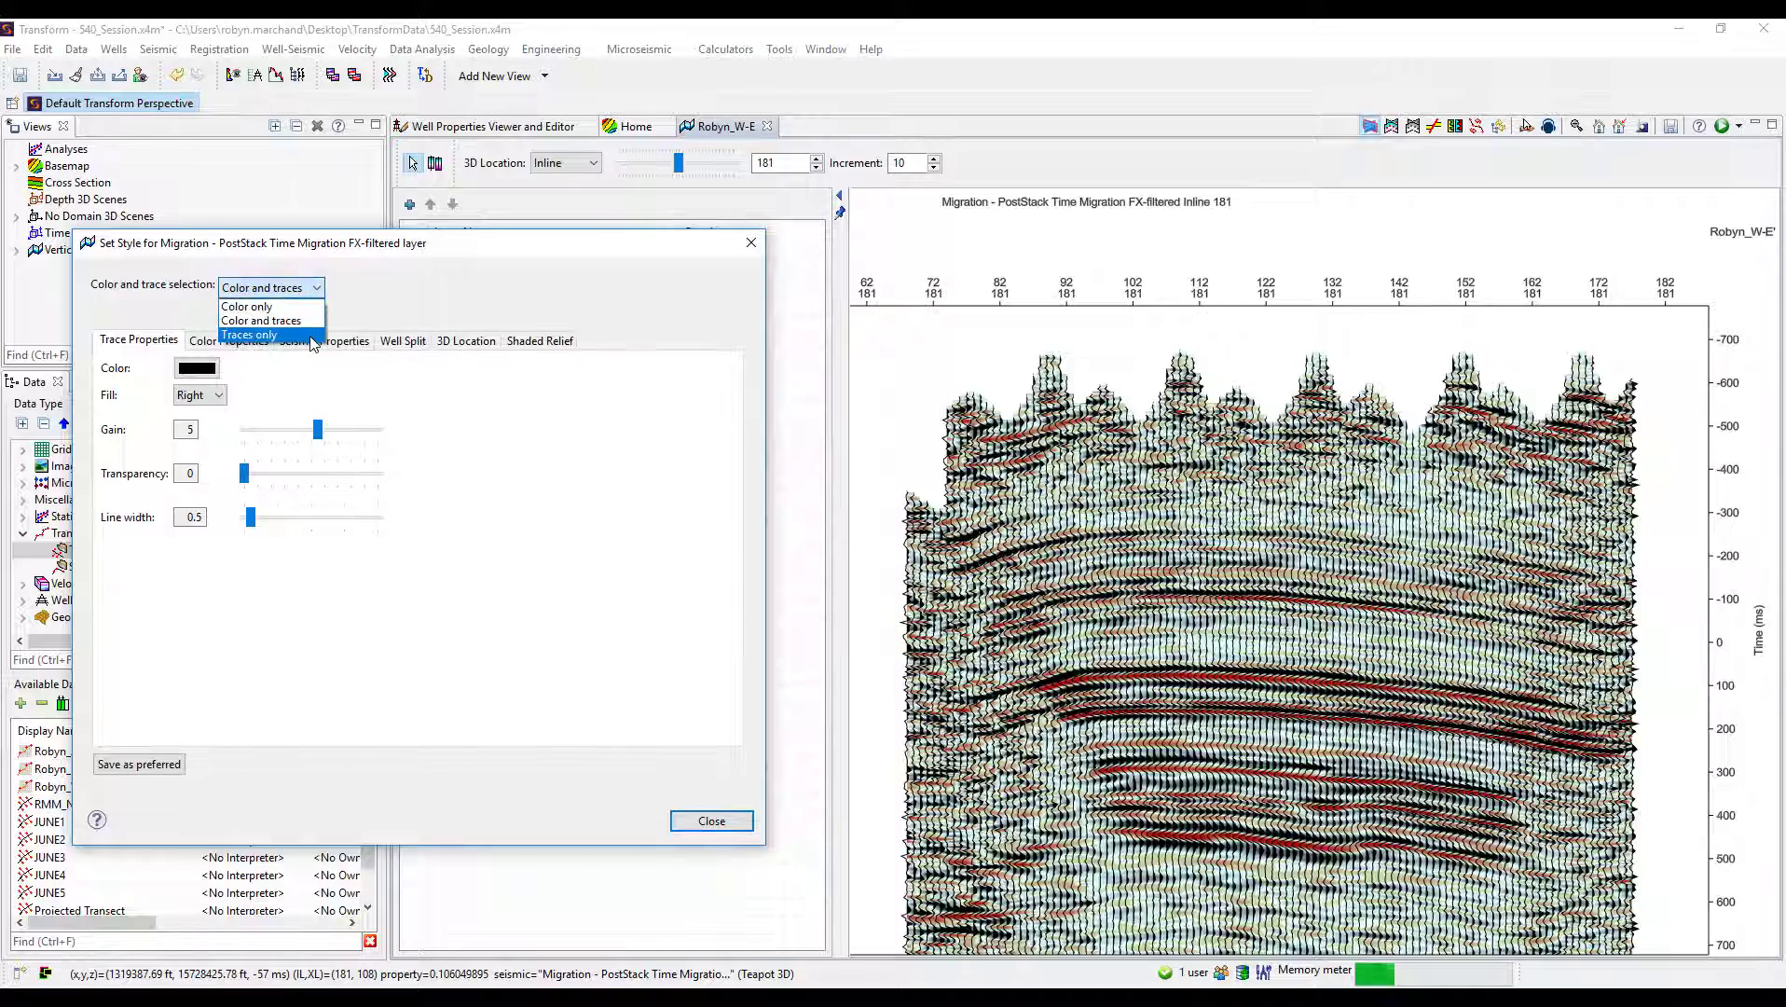
pyautogui.click(315, 339)
pyautogui.click(323, 292)
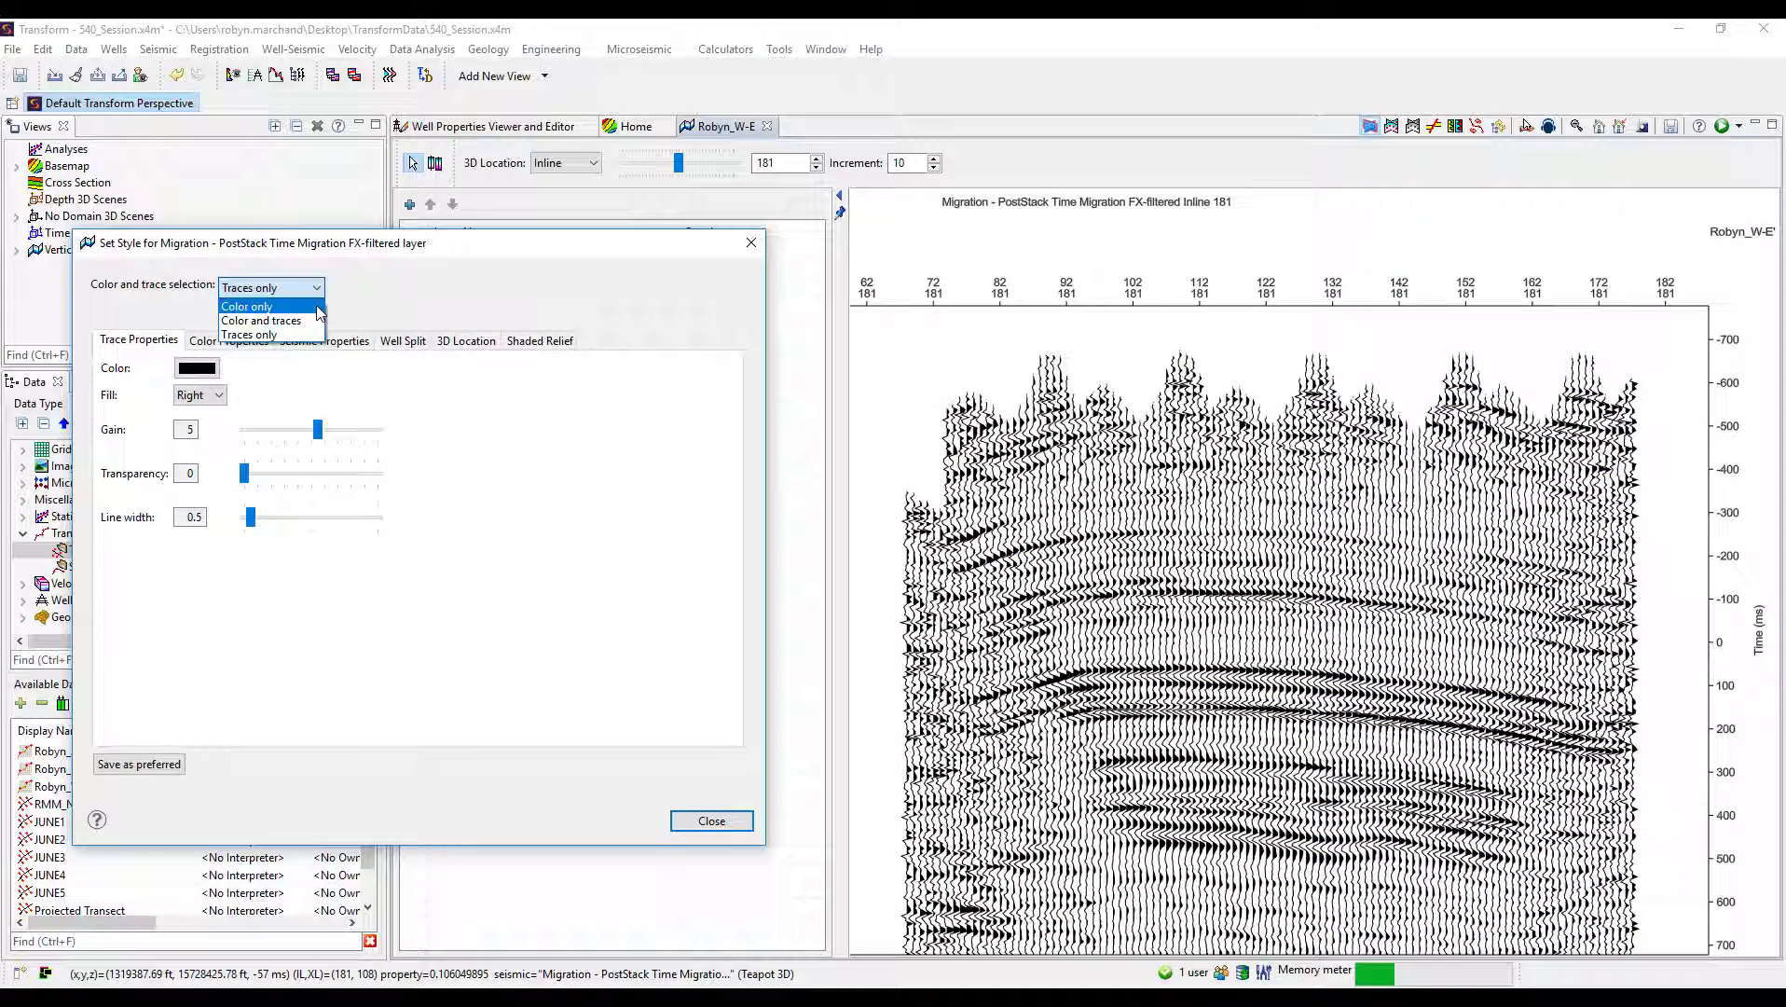
pyautogui.click(280, 306)
pyautogui.click(261, 343)
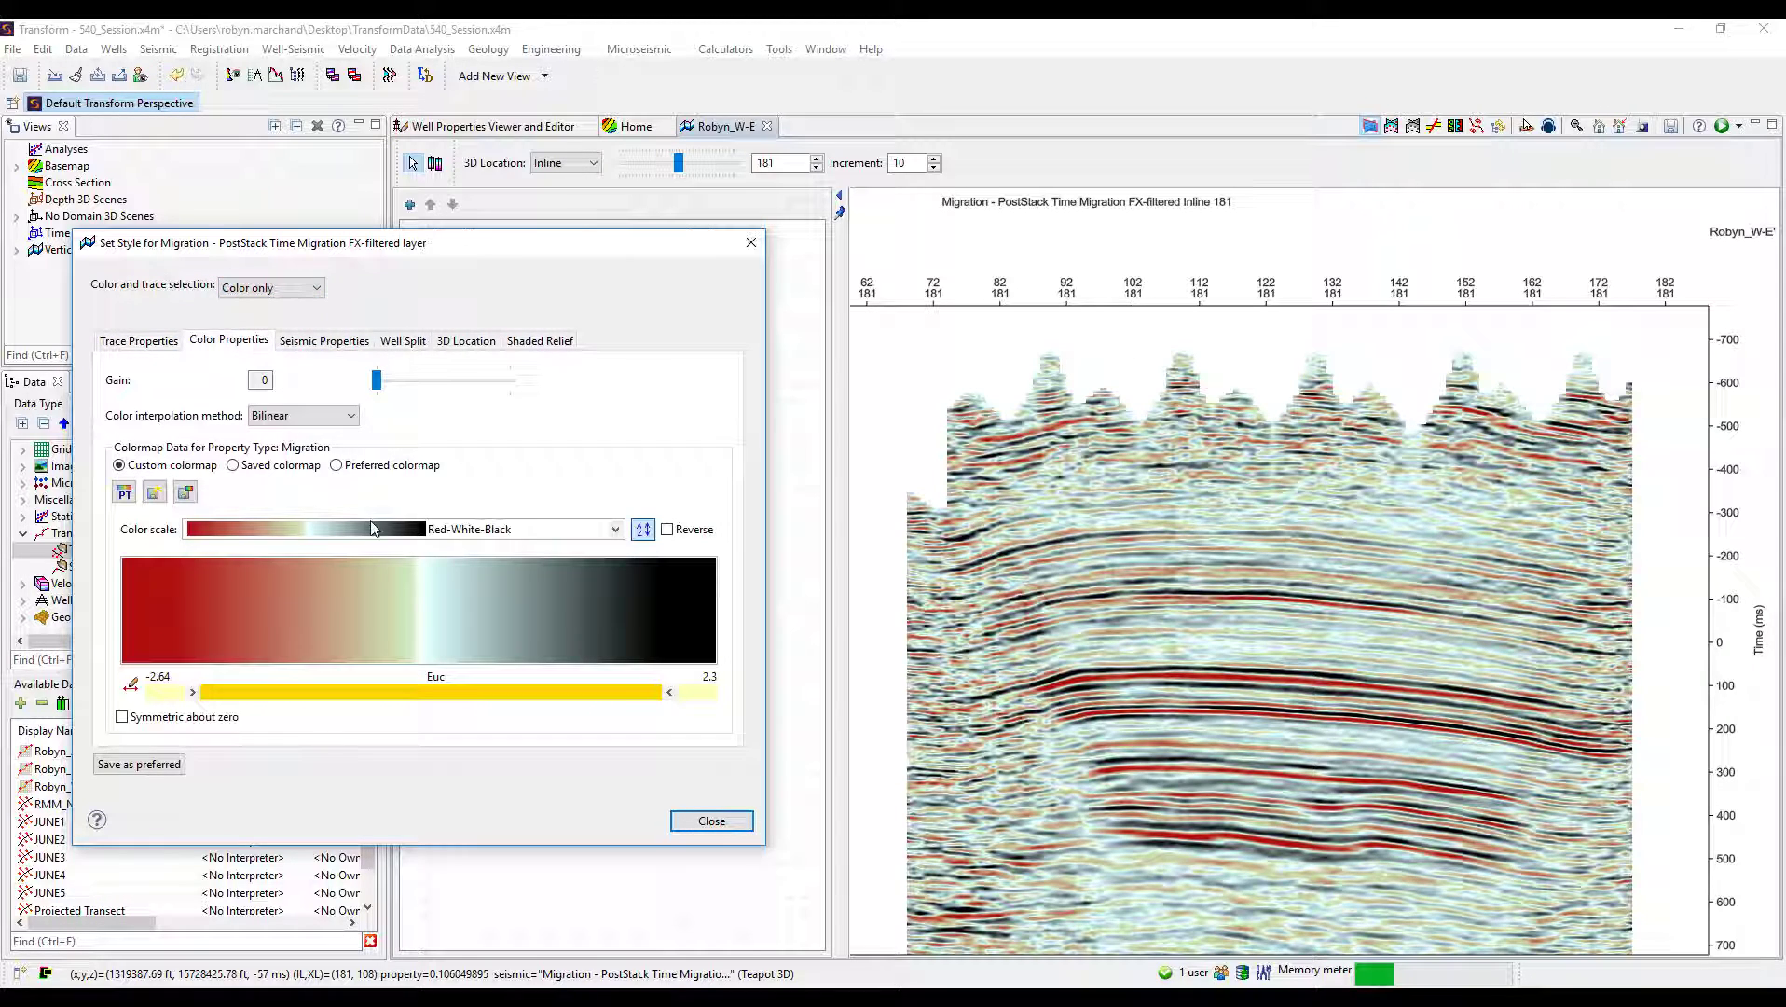
pyautogui.click(616, 530)
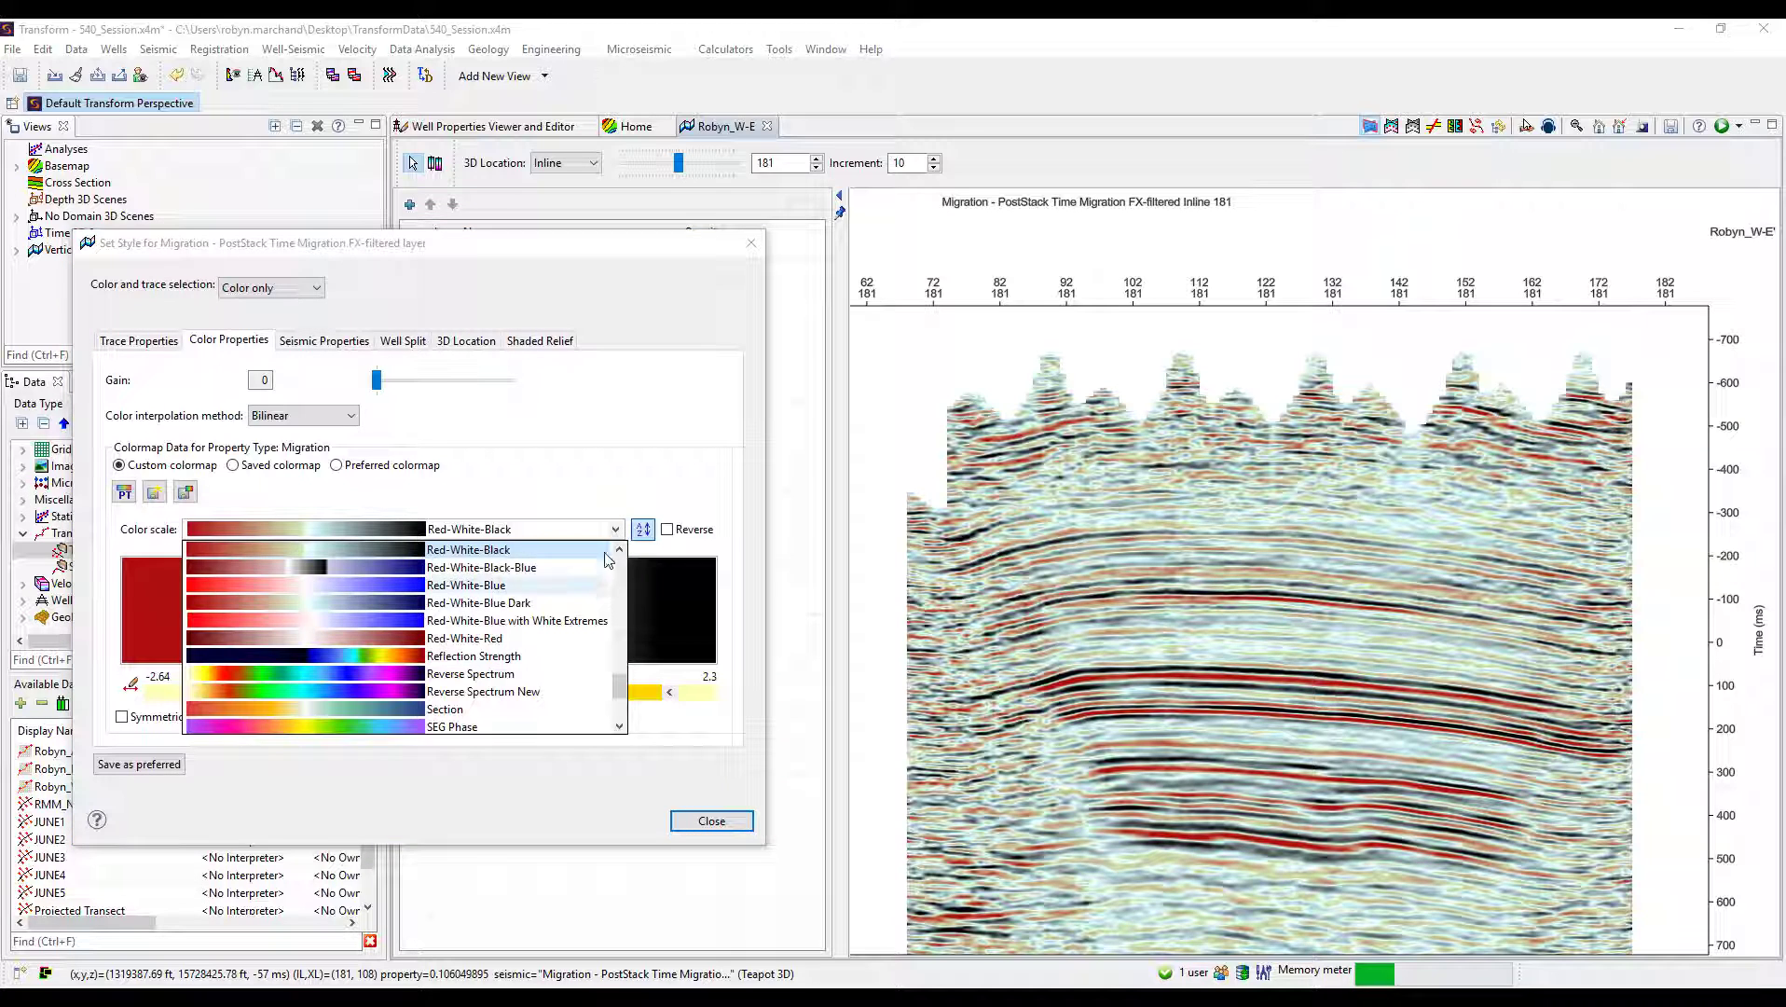
pyautogui.click(615, 529)
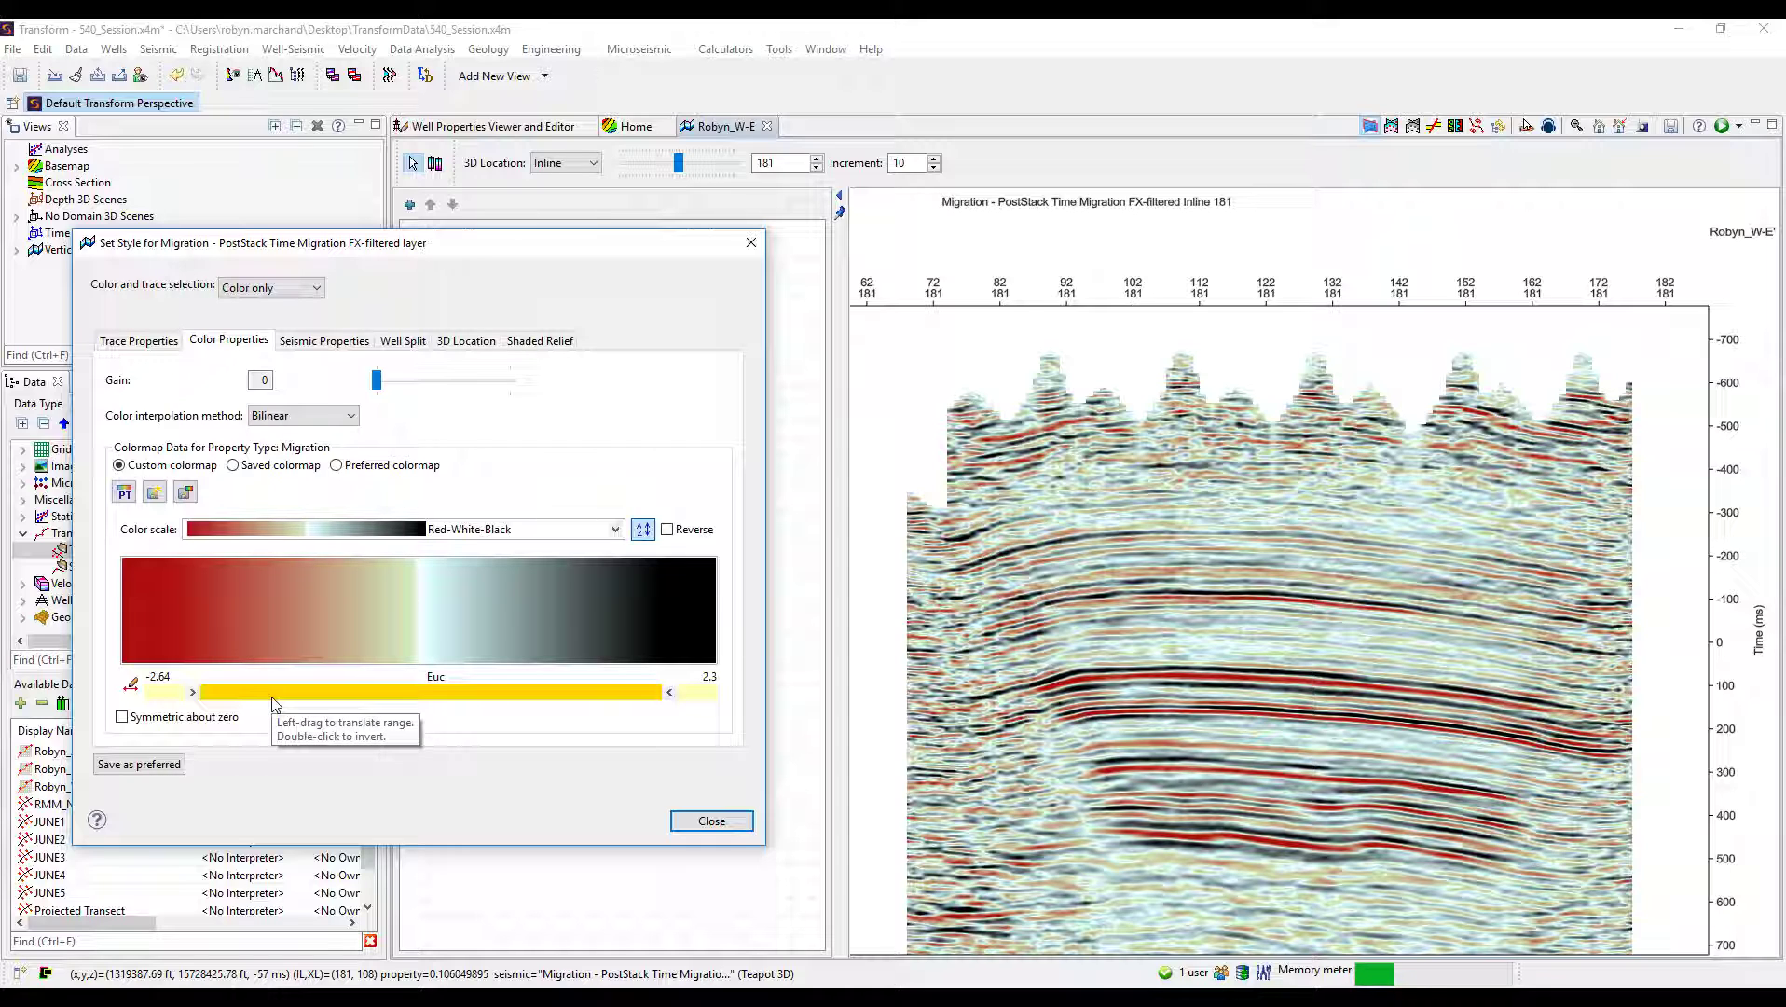
# Review the property and well split settings, then close the style settings.
pyautogui.click(320, 343)
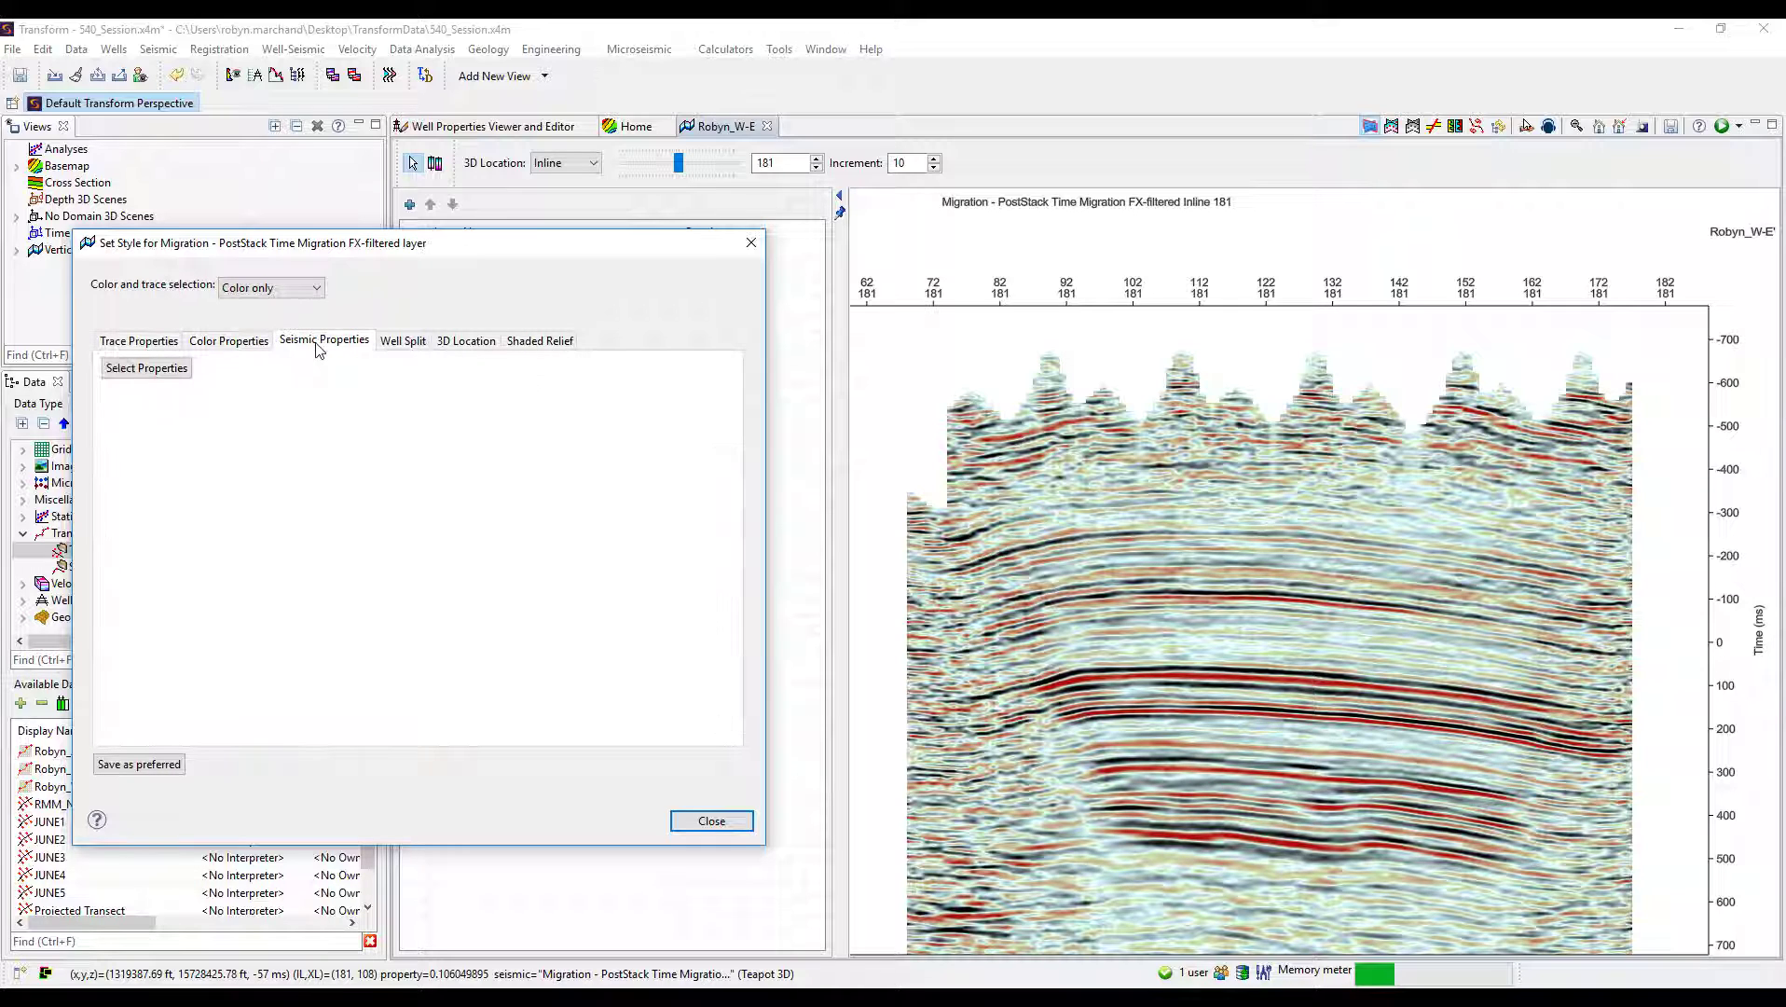
pyautogui.click(392, 345)
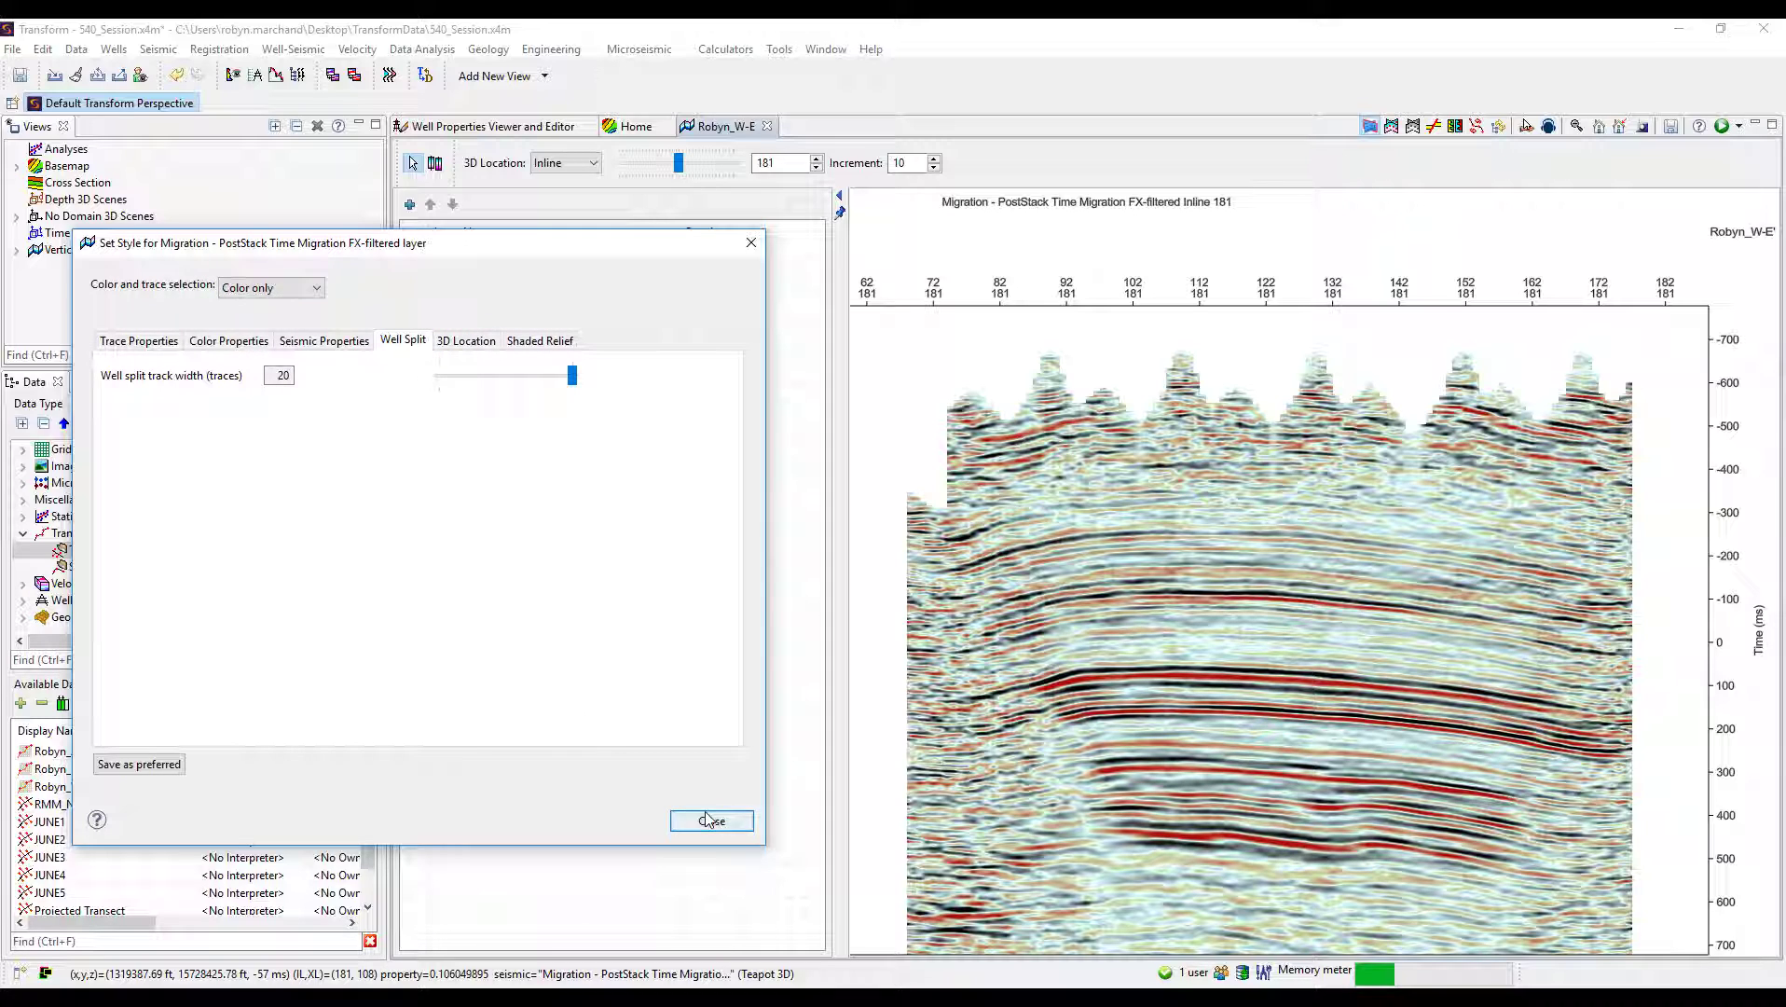
pyautogui.click(218, 346)
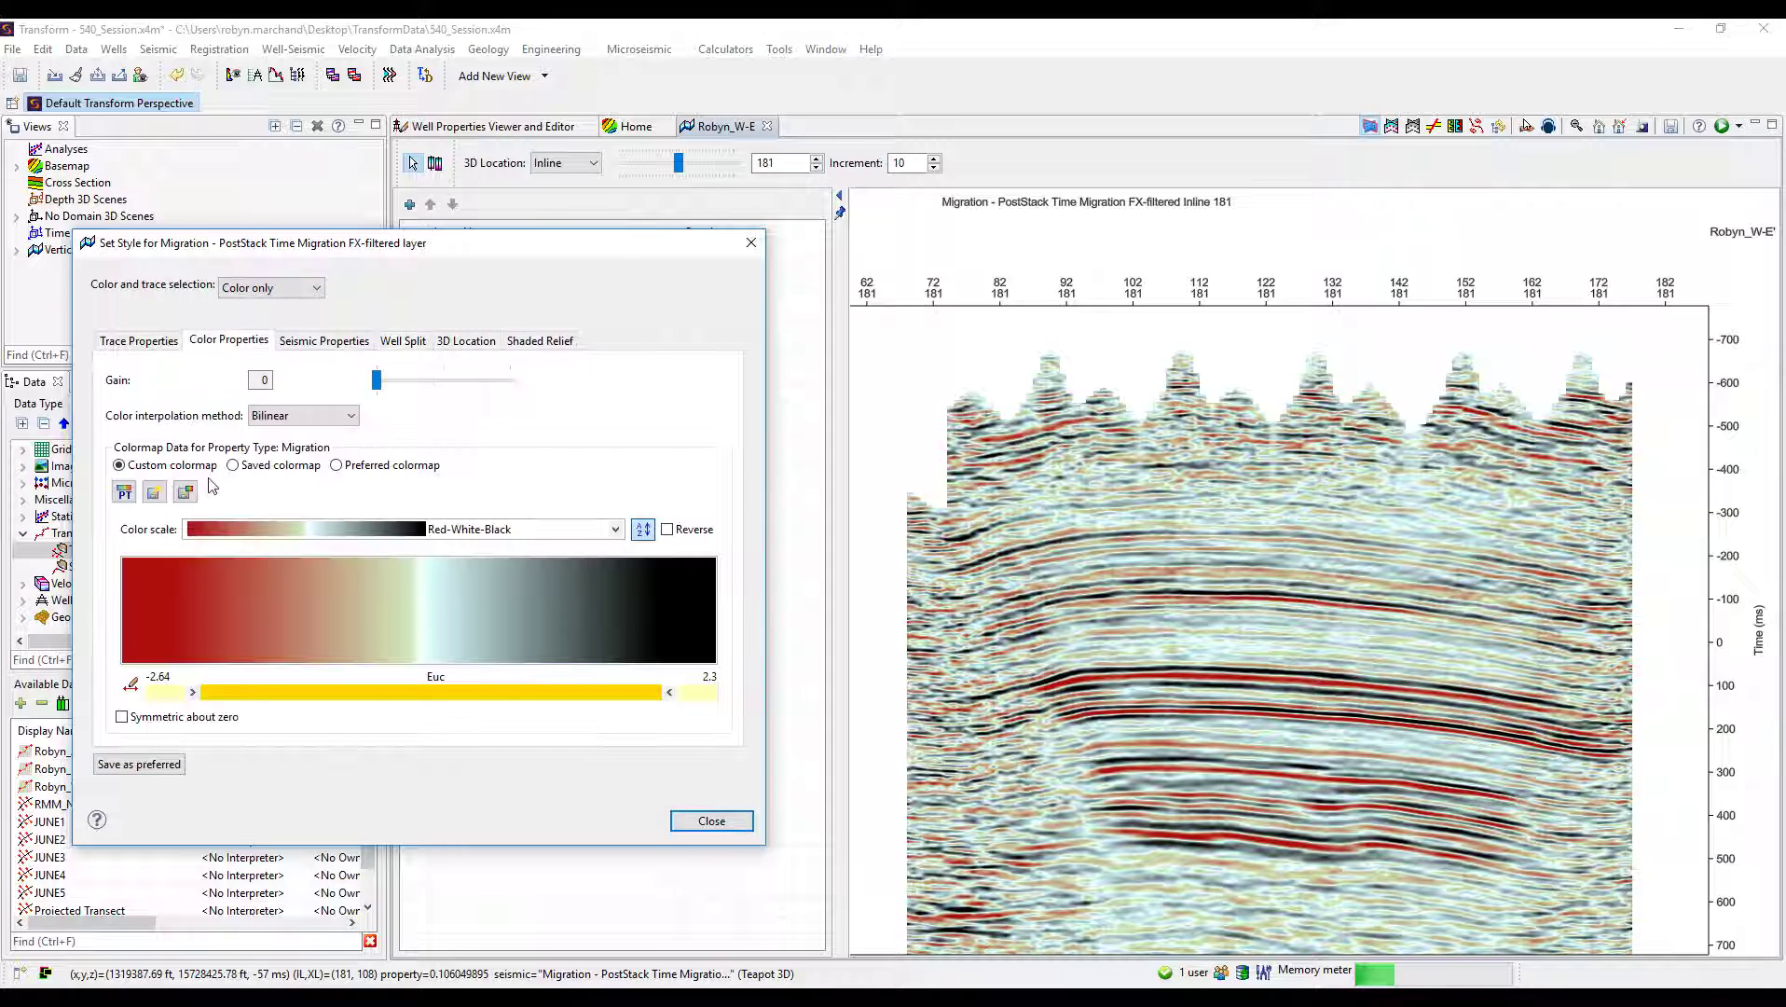
pyautogui.click(157, 347)
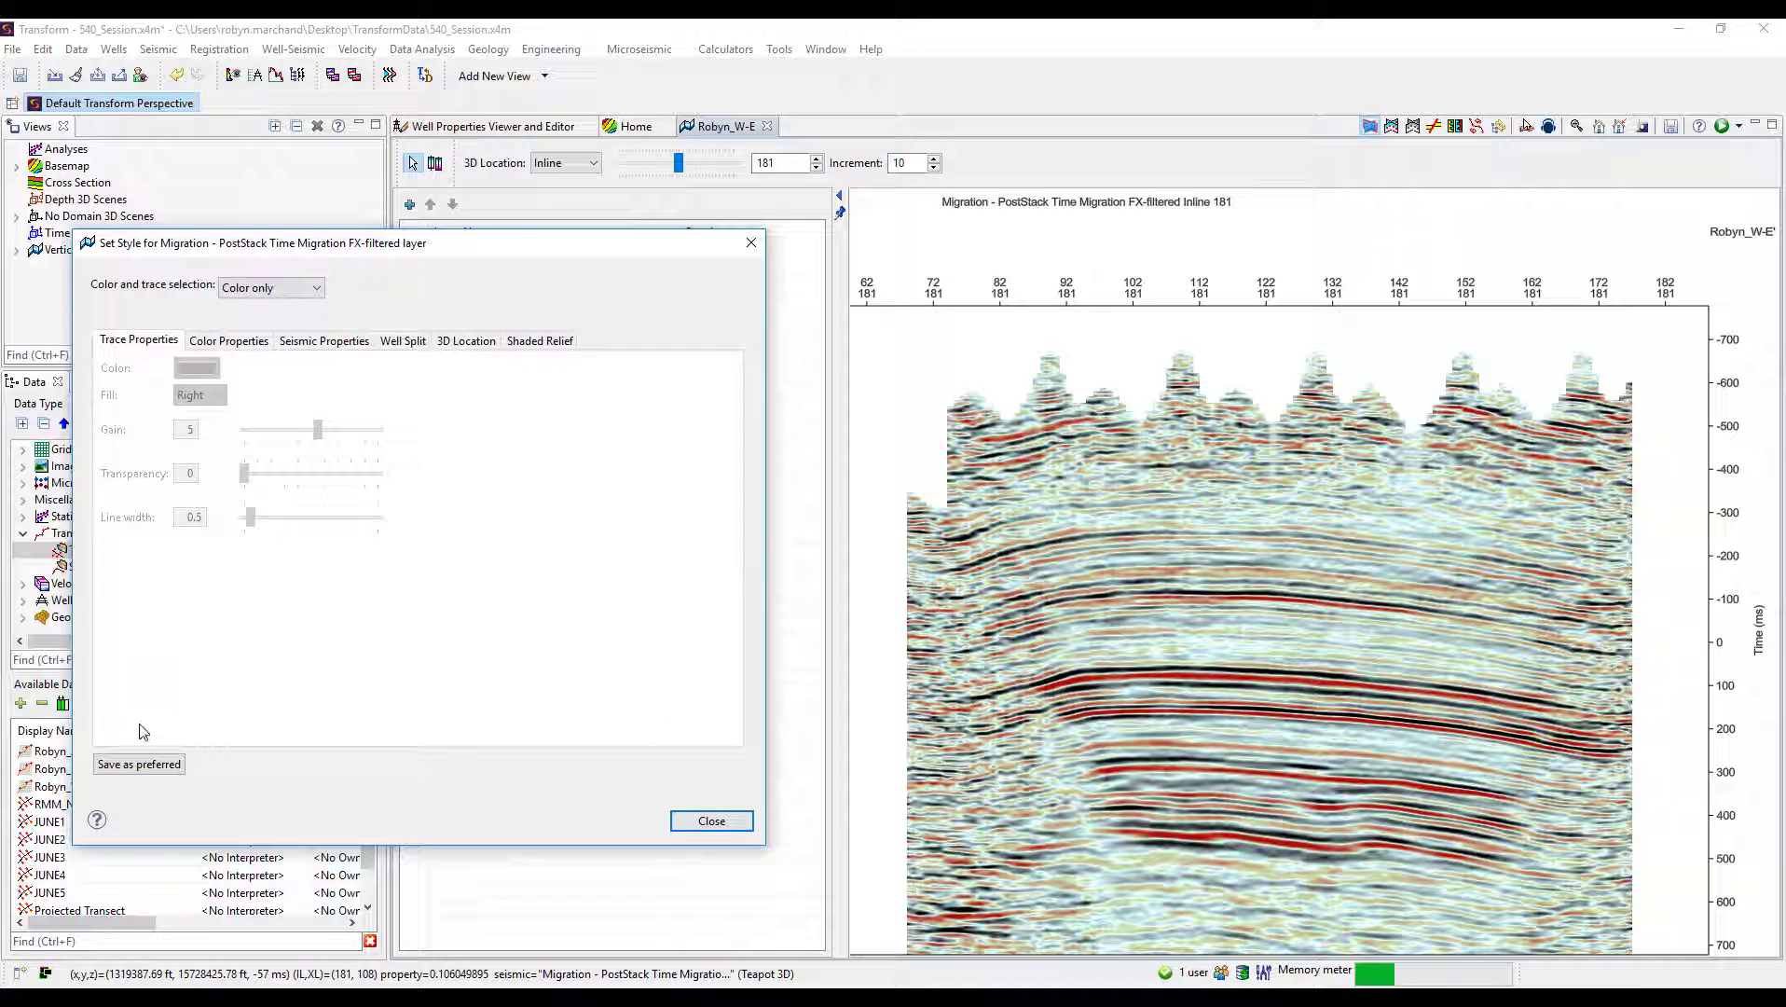
pyautogui.click(691, 822)
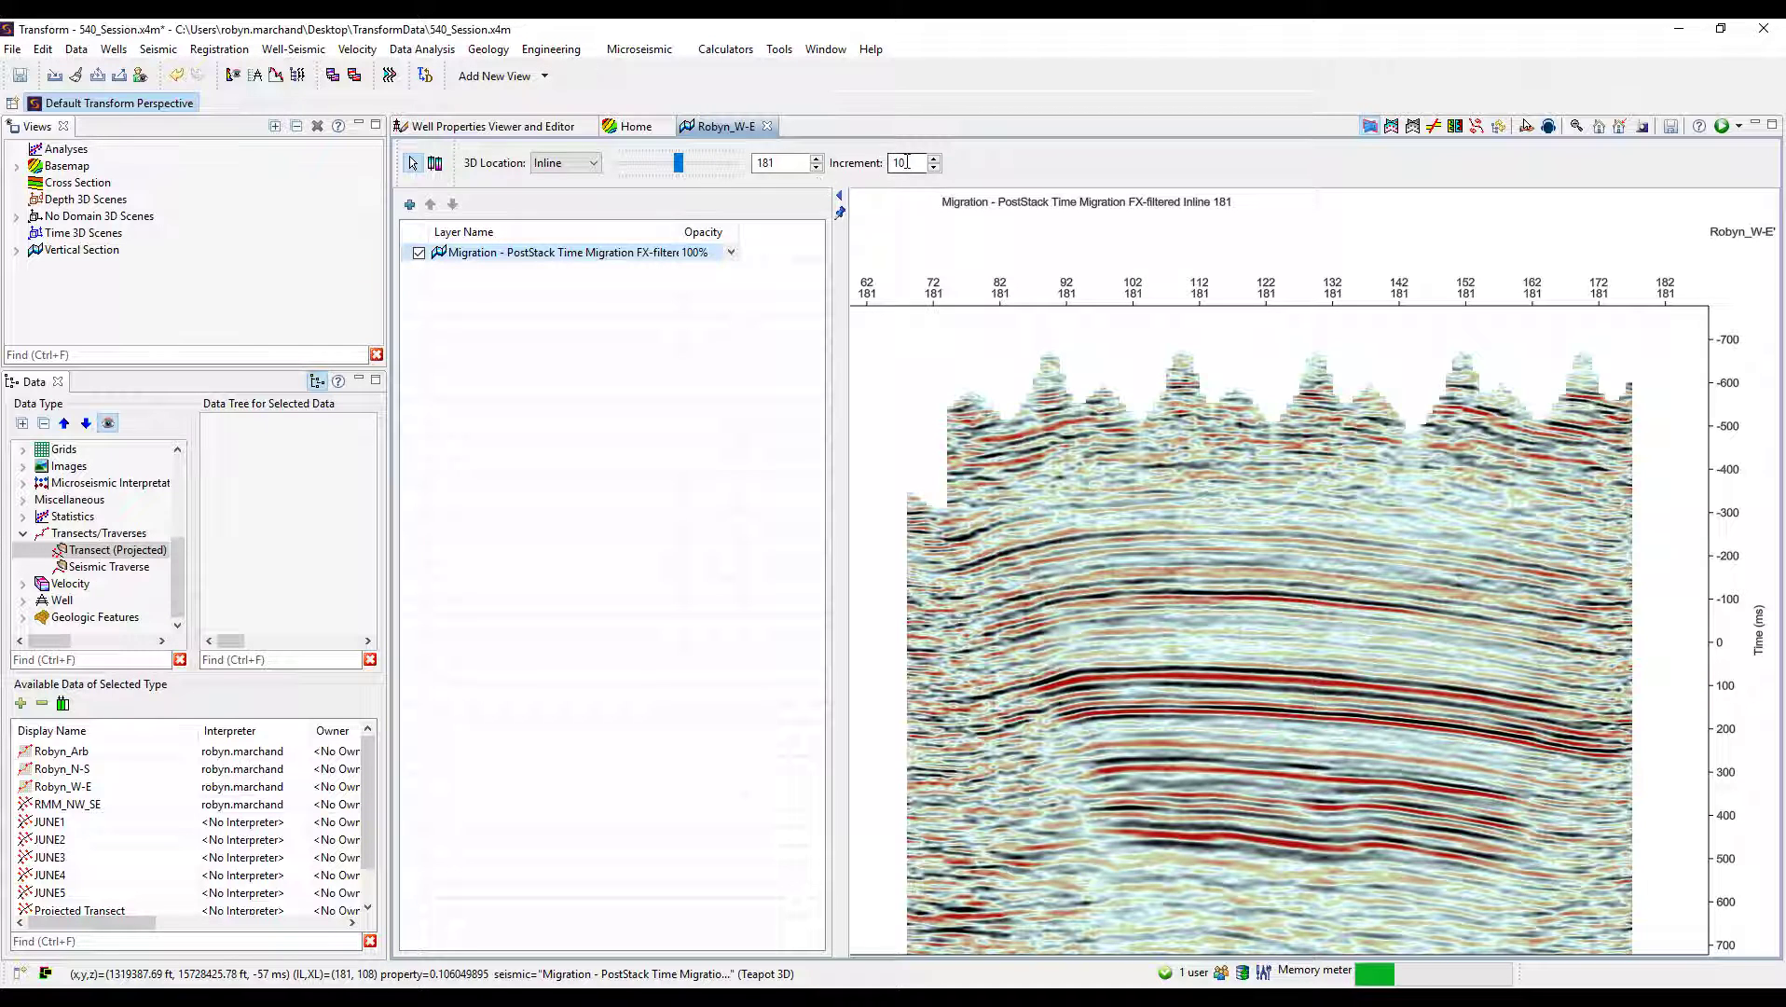
# Set the inline increment to 20.
pyautogui.moveTo(908, 162); pyautogui.dragTo(887, 161)
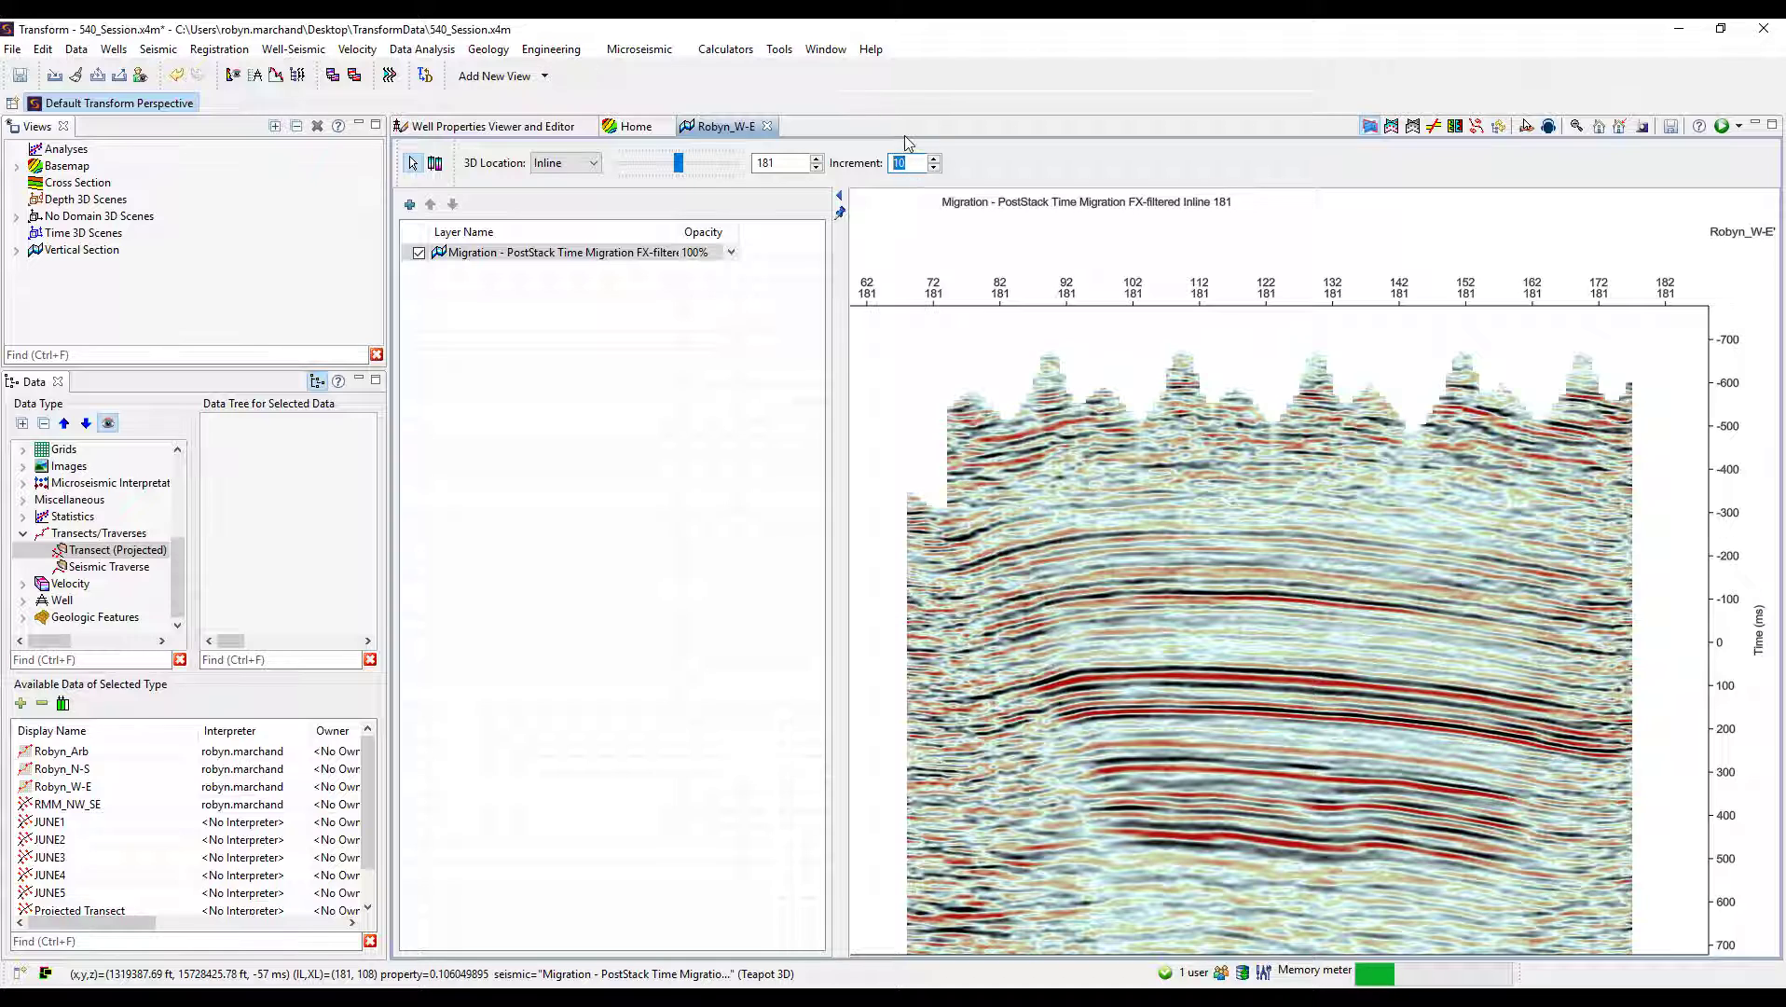
pyautogui.write('20')
pyautogui.press('Return')
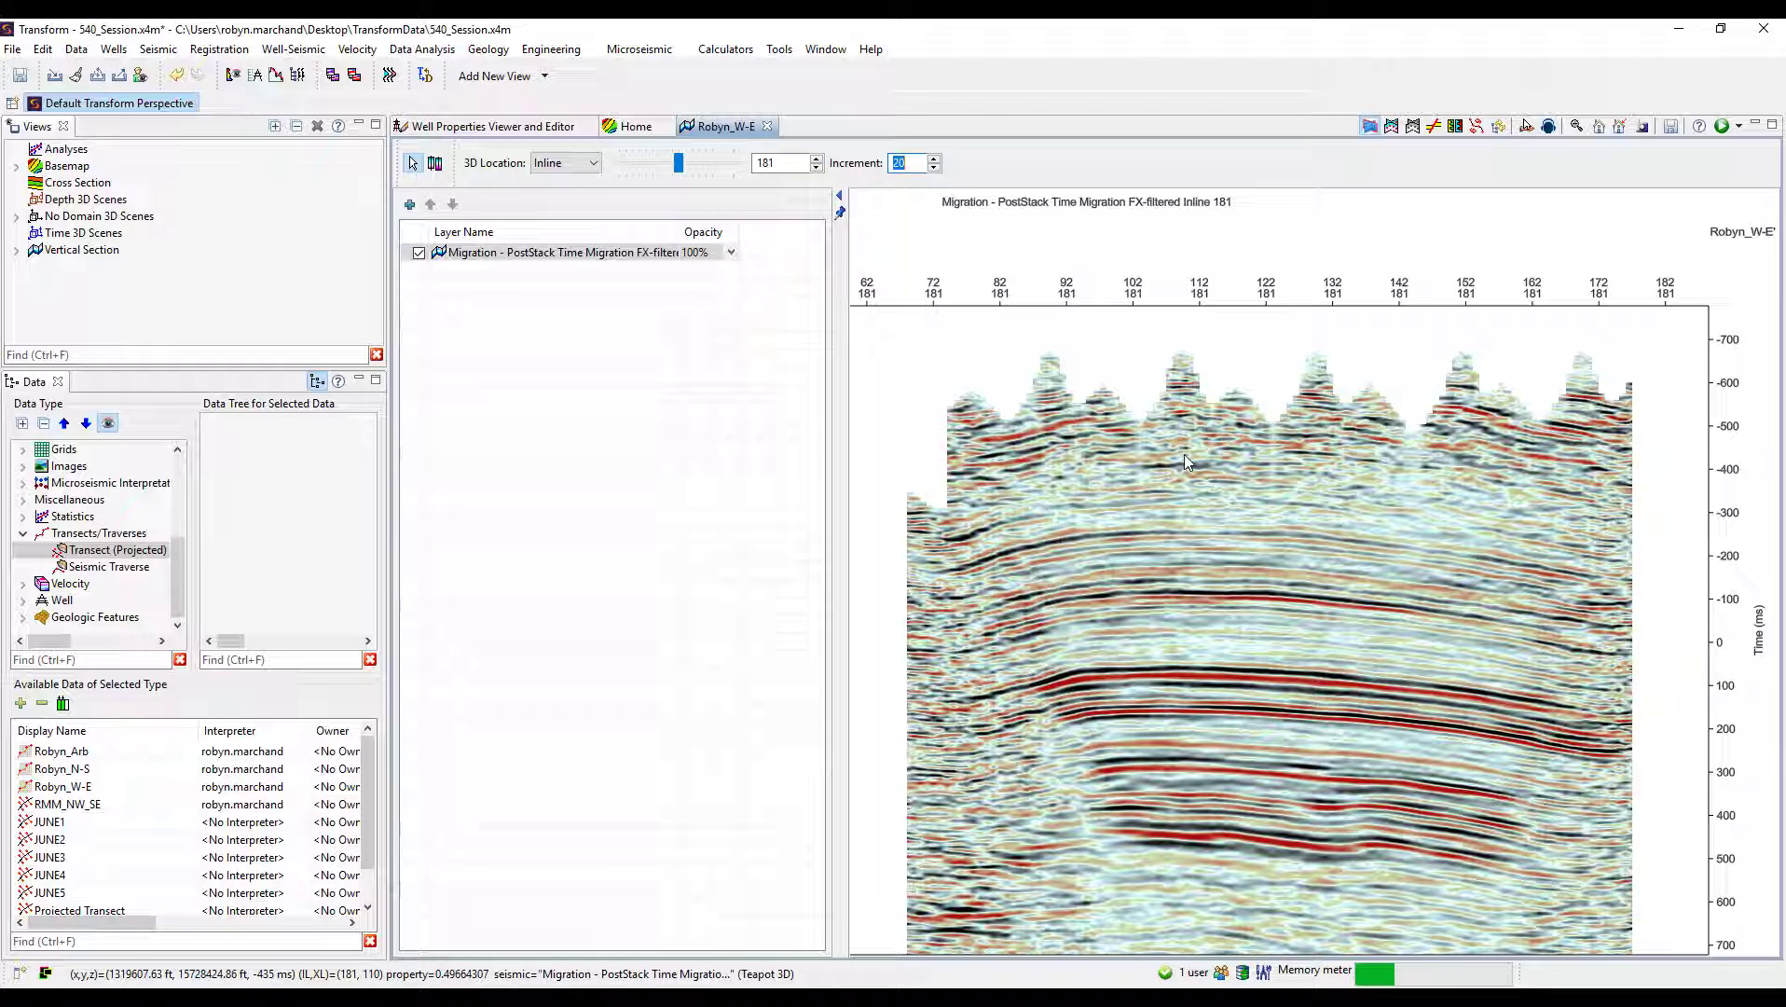
# Open the seismic section's options menu and dismiss it.
pyautogui.moveTo(1183, 453)
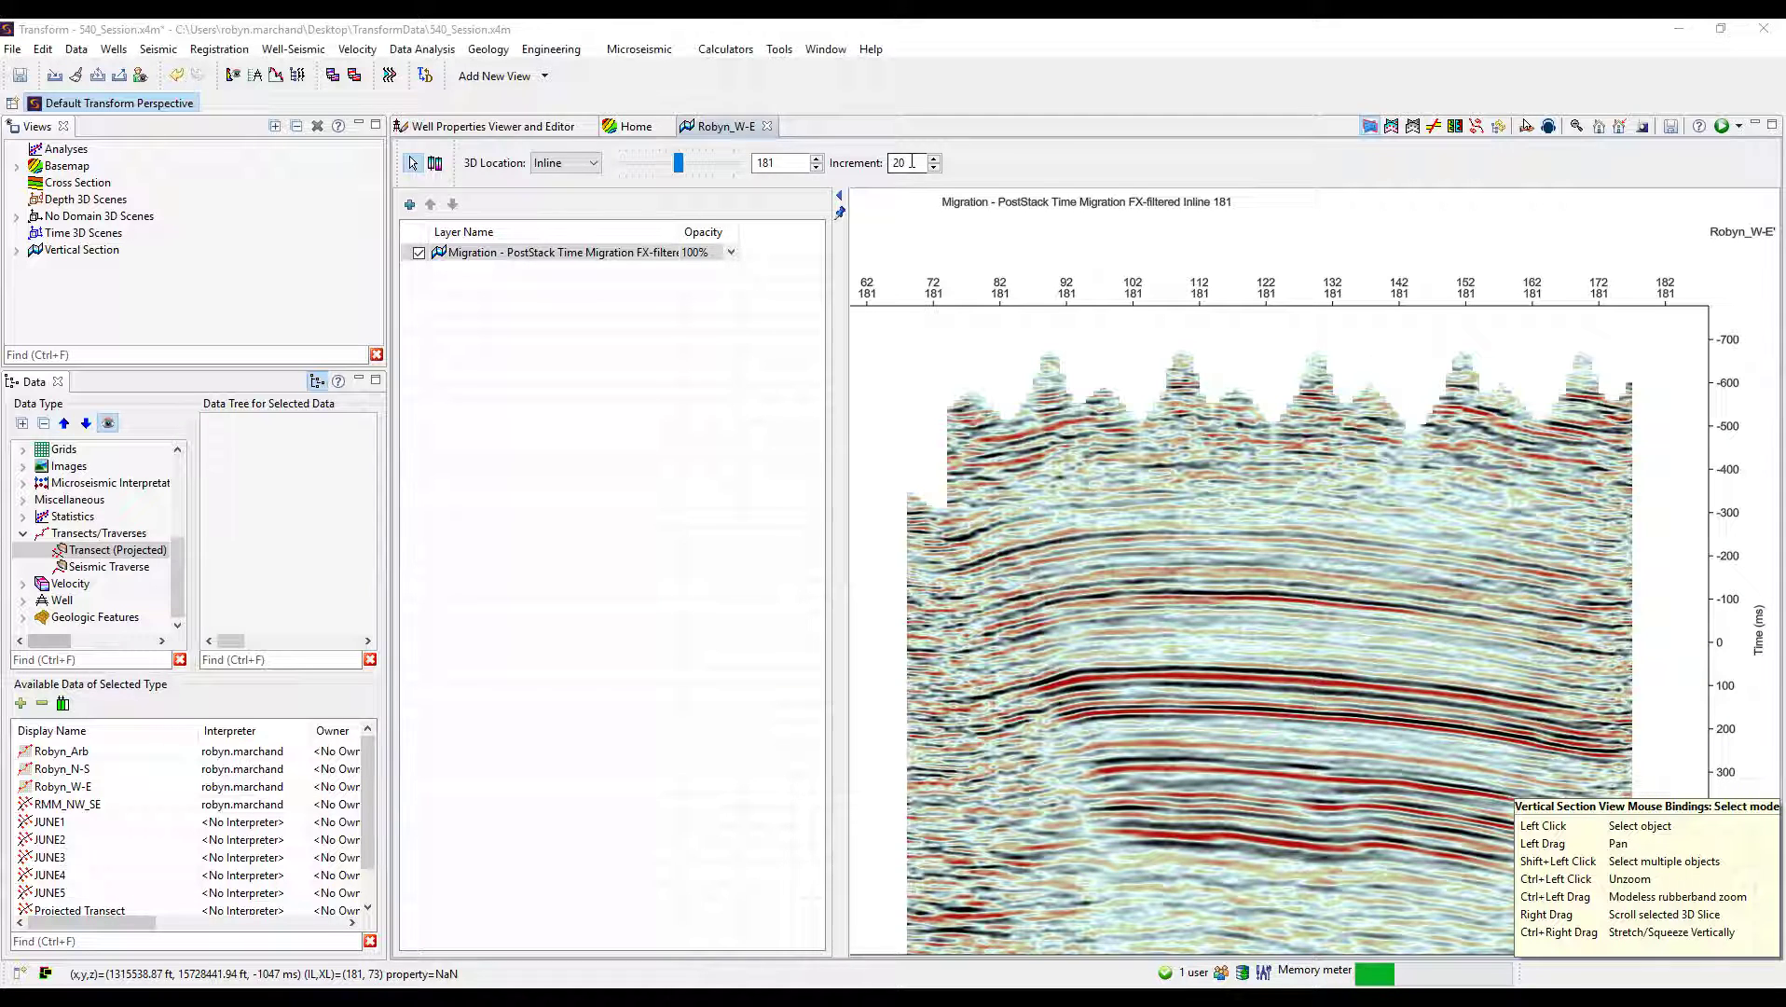
pyautogui.rightClick(1164, 539)
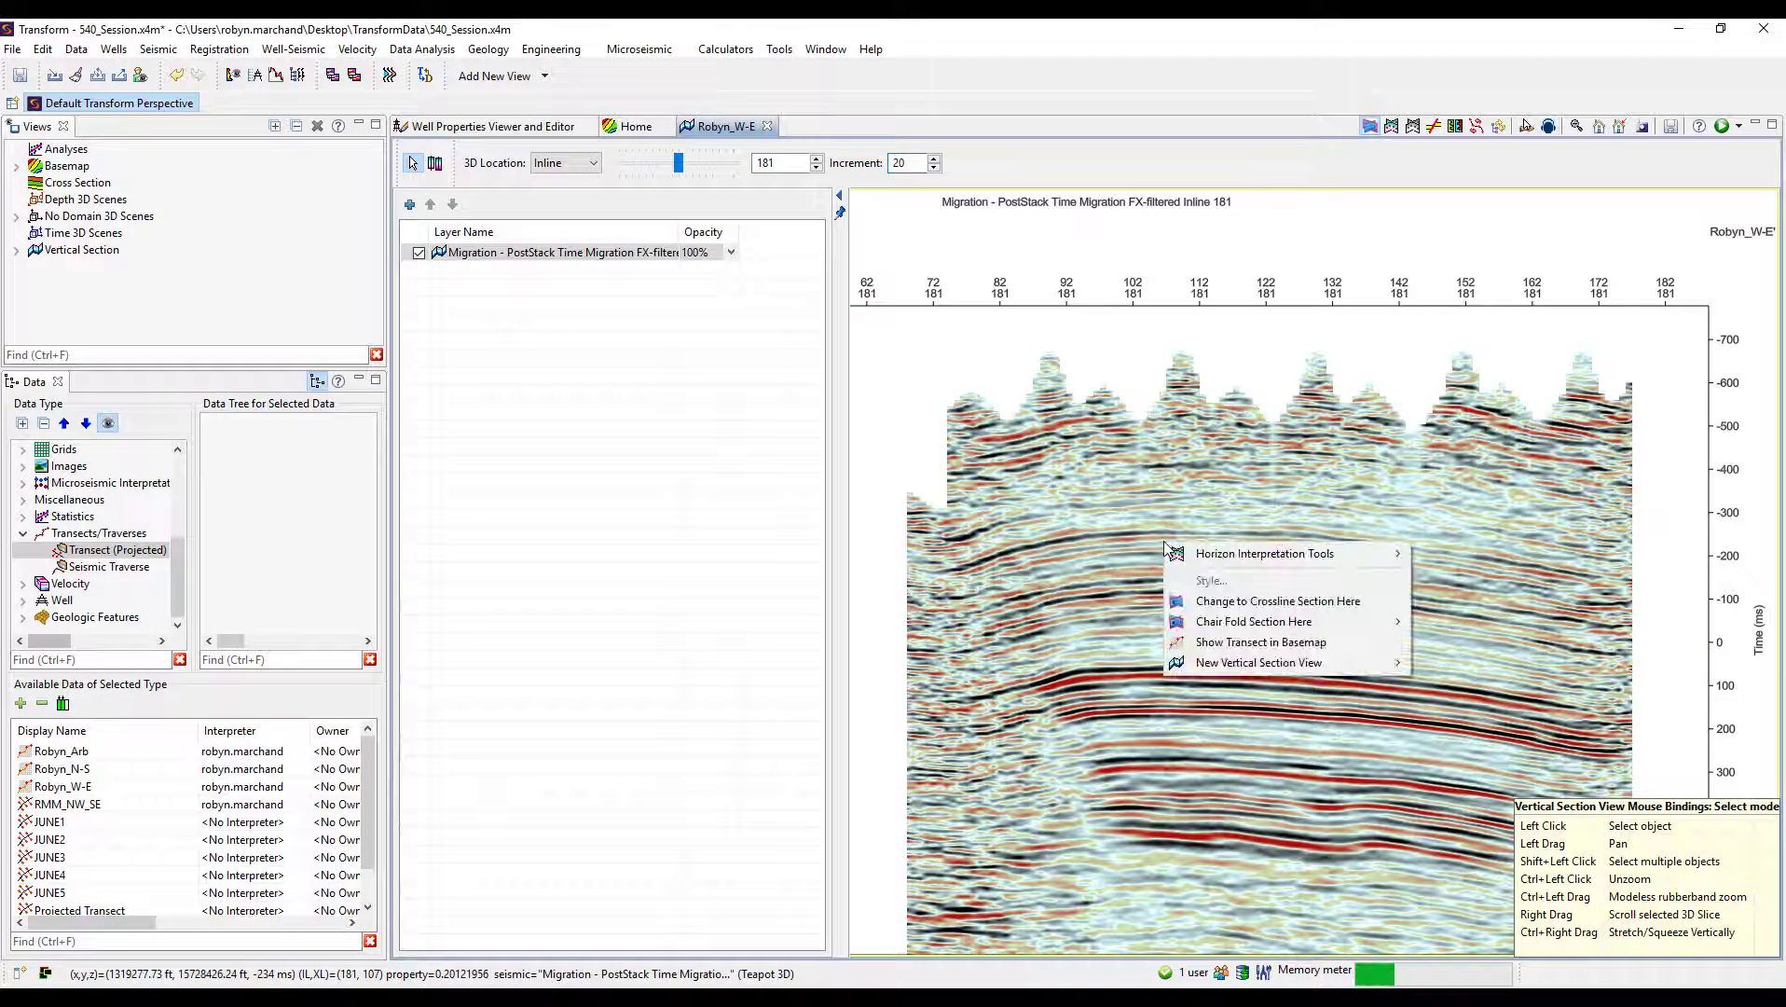
pyautogui.moveTo(1264, 664)
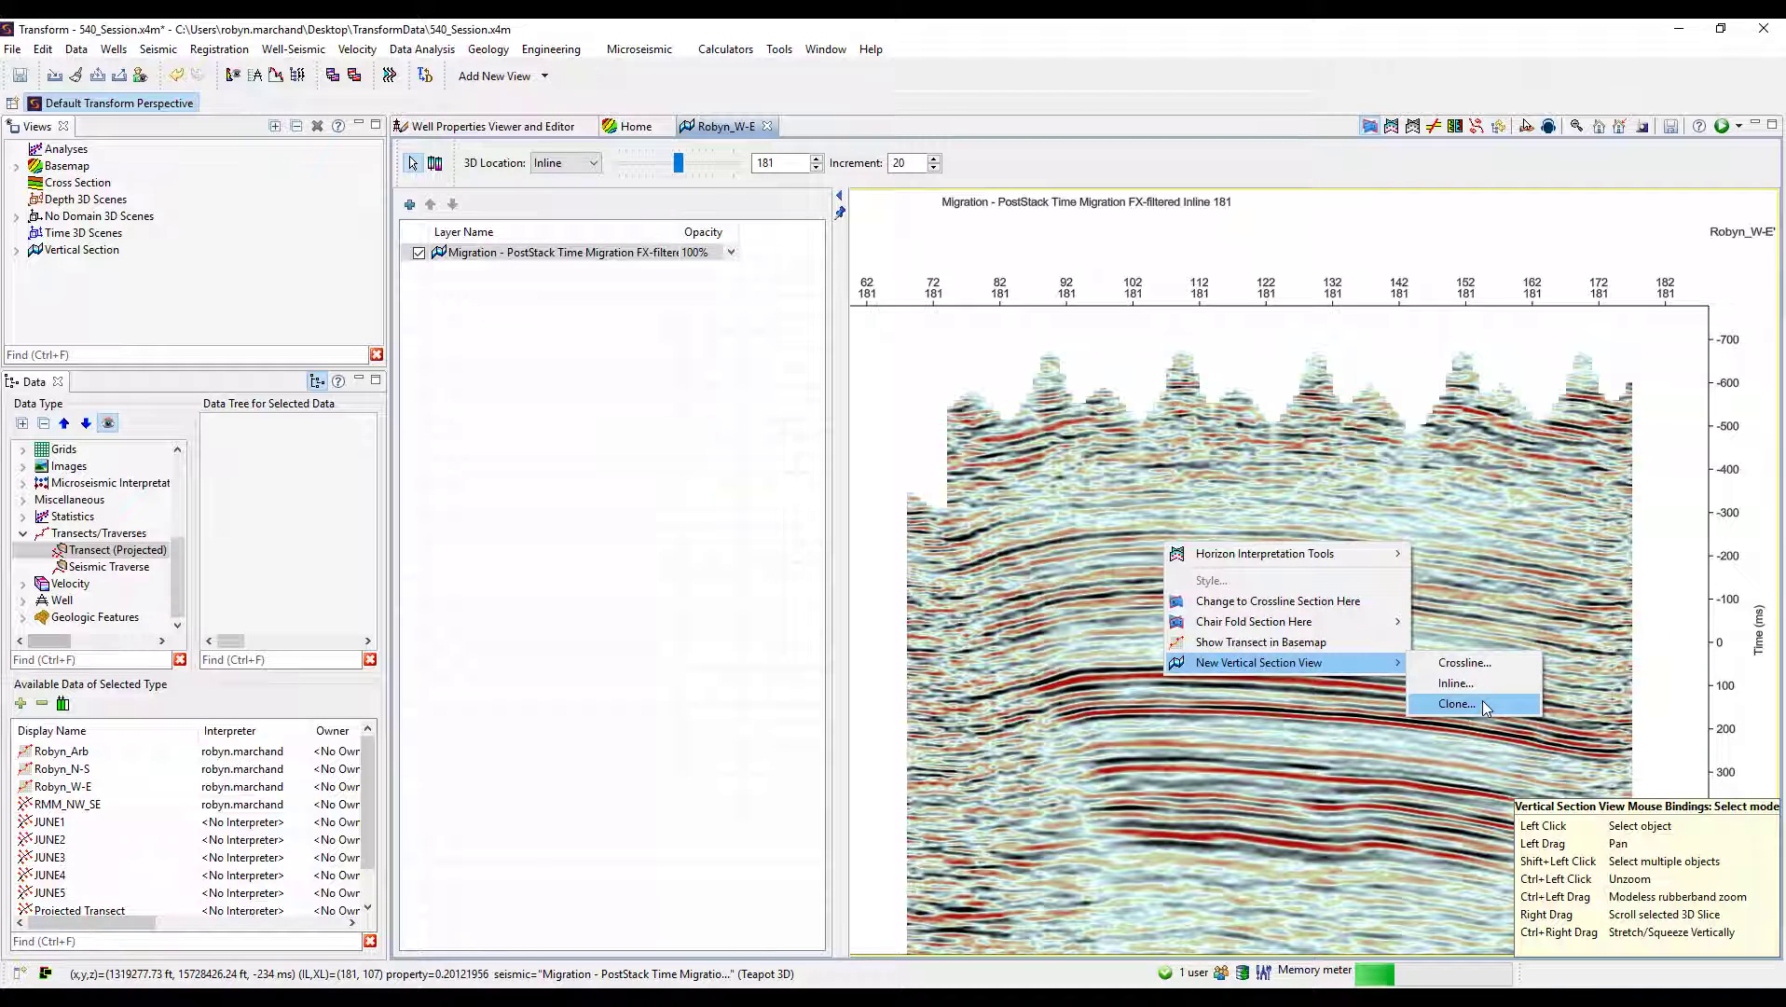
pyautogui.click(1340, 514)
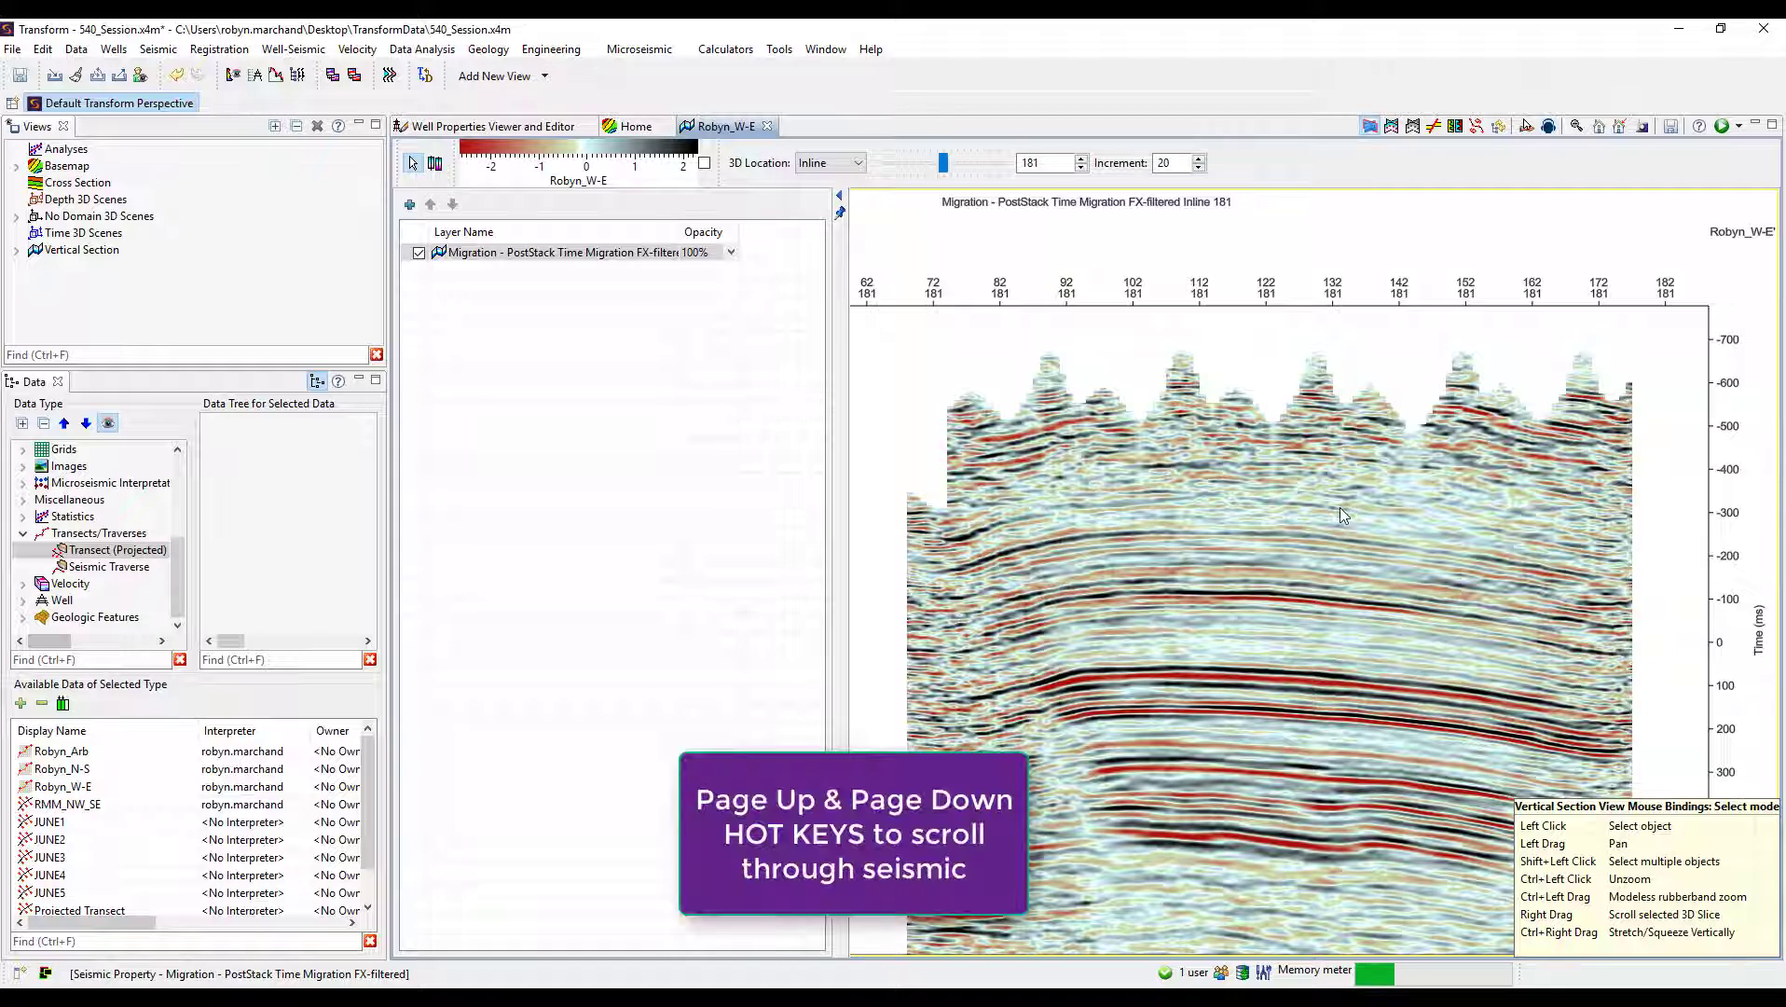
# Page through inlines 221, 161 and 141 back to 181, then close the Robyn_W-E view.
pyautogui.press('pagedown')
pyautogui.press('pagedown')
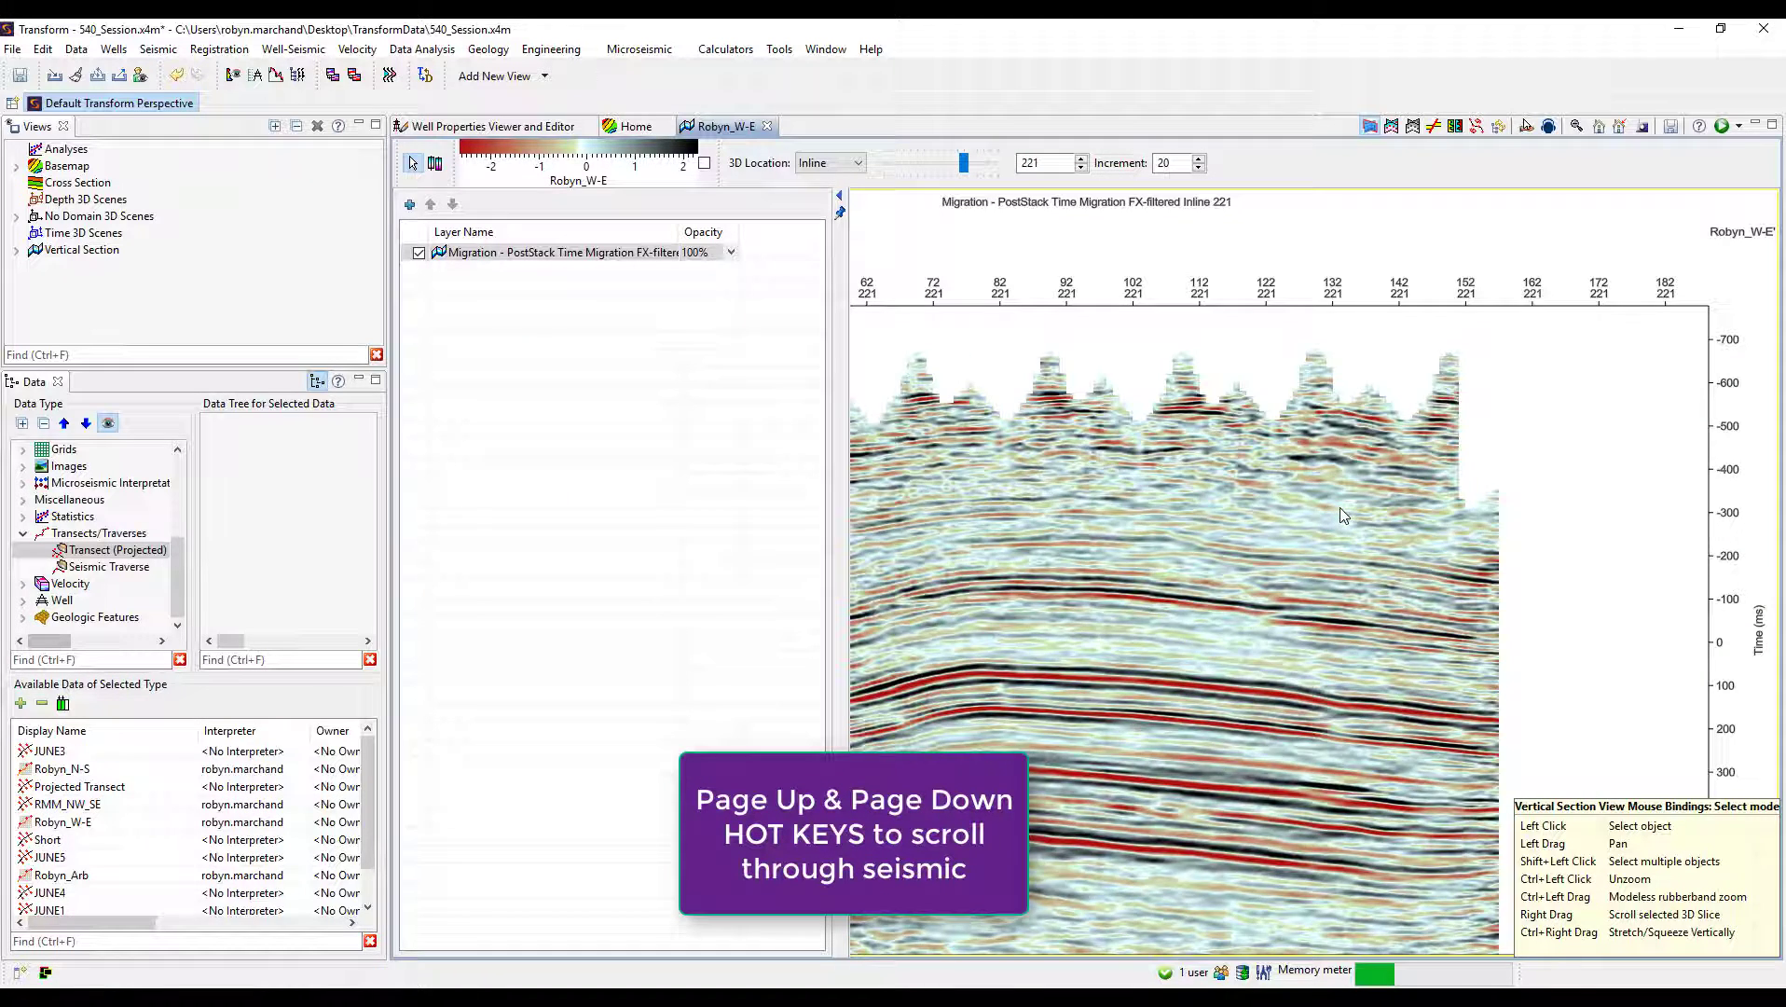
pyautogui.press('pageup')
pyautogui.press('pageup')
pyautogui.press('pageup')
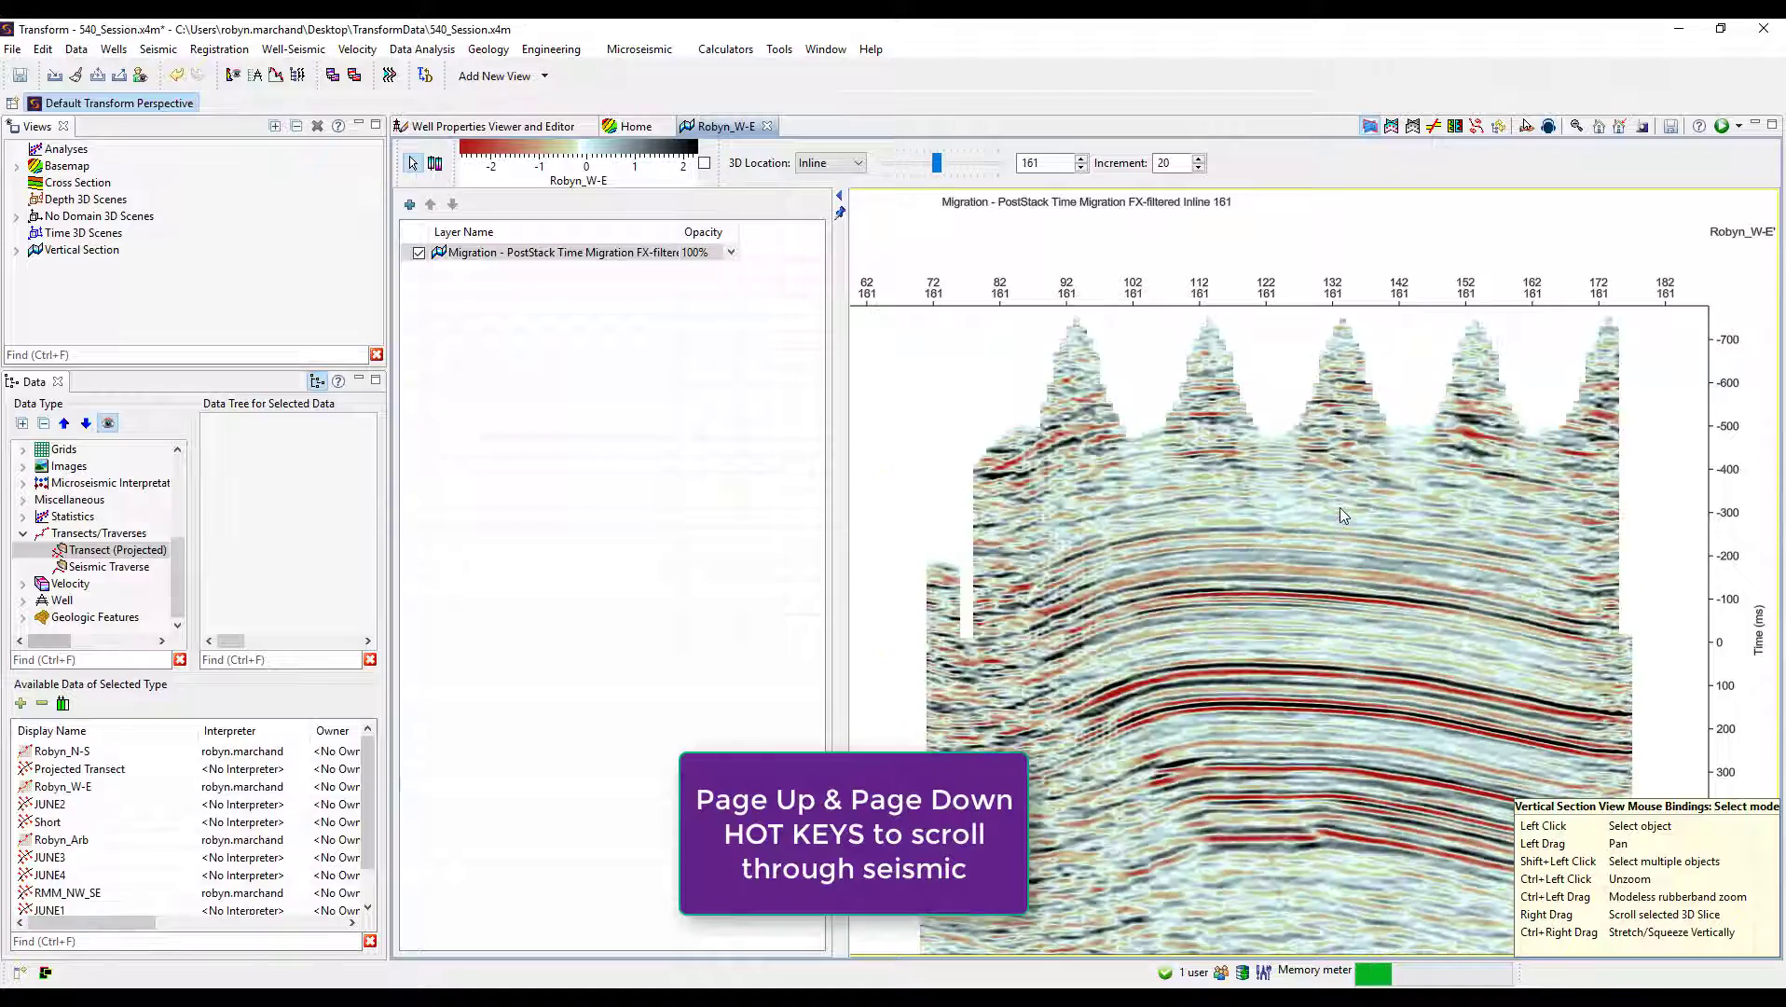
pyautogui.press('pageup')
pyautogui.press('pagedown')
pyautogui.press('pageup')
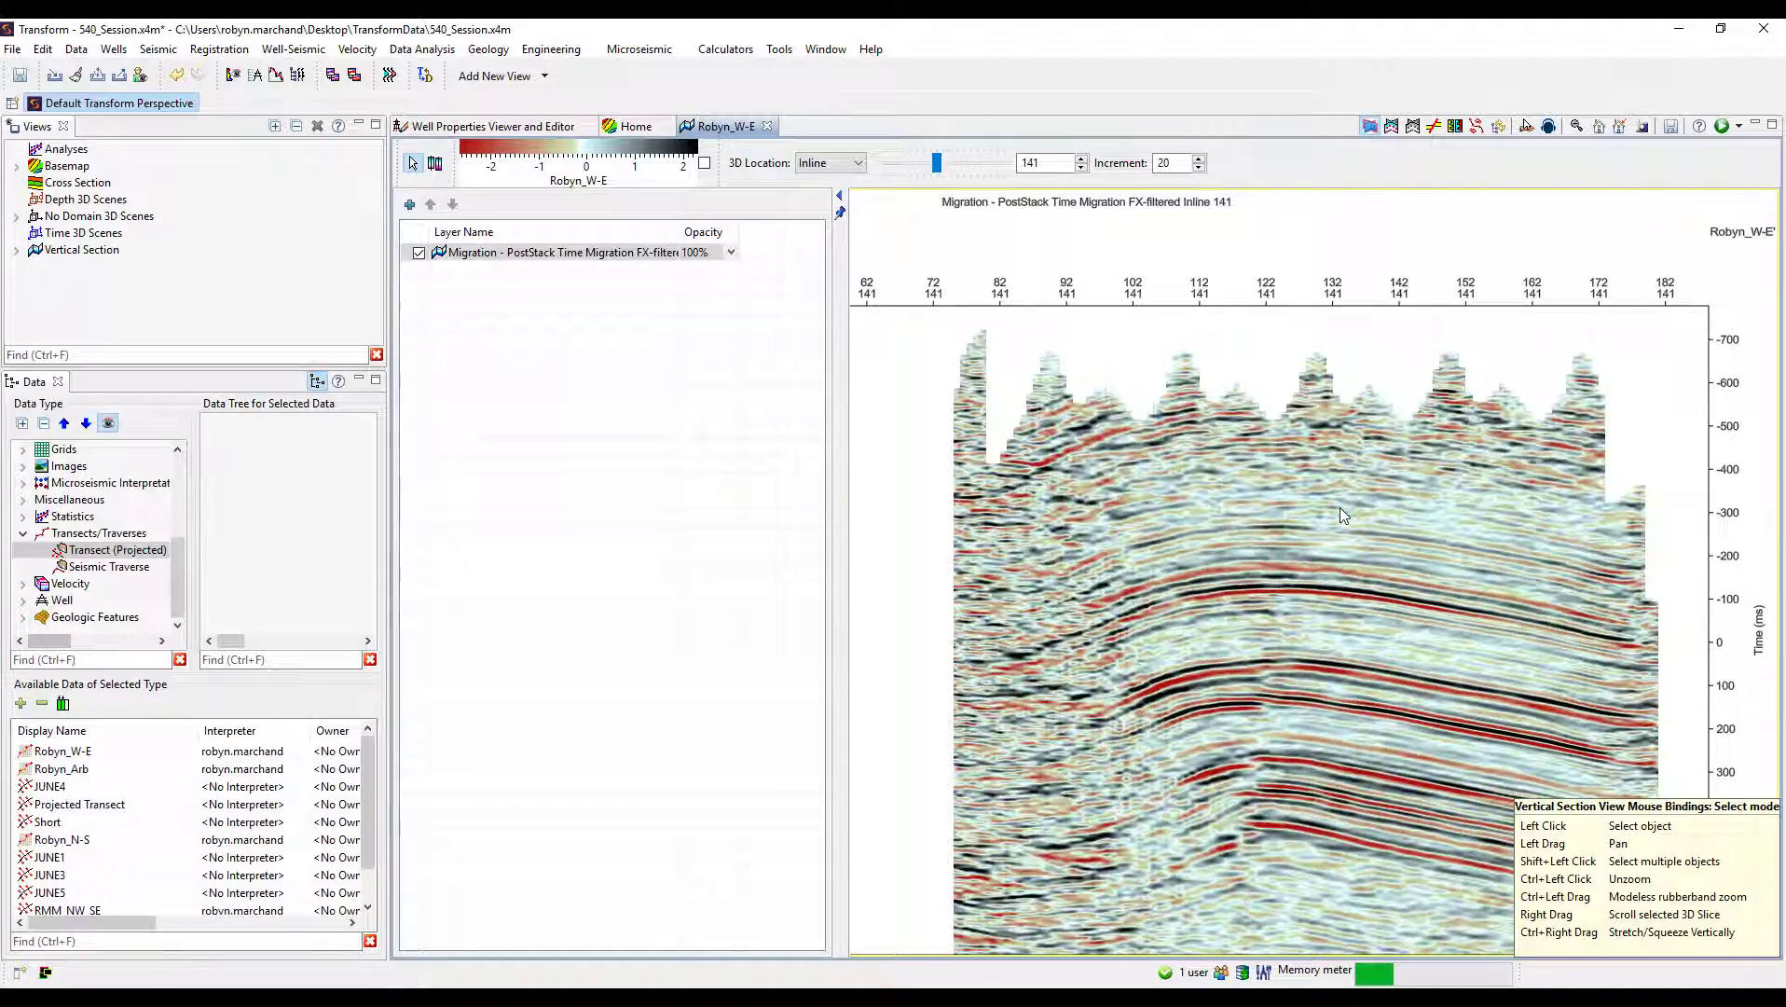
pyautogui.press('pagedown')
pyautogui.press('pagedown')
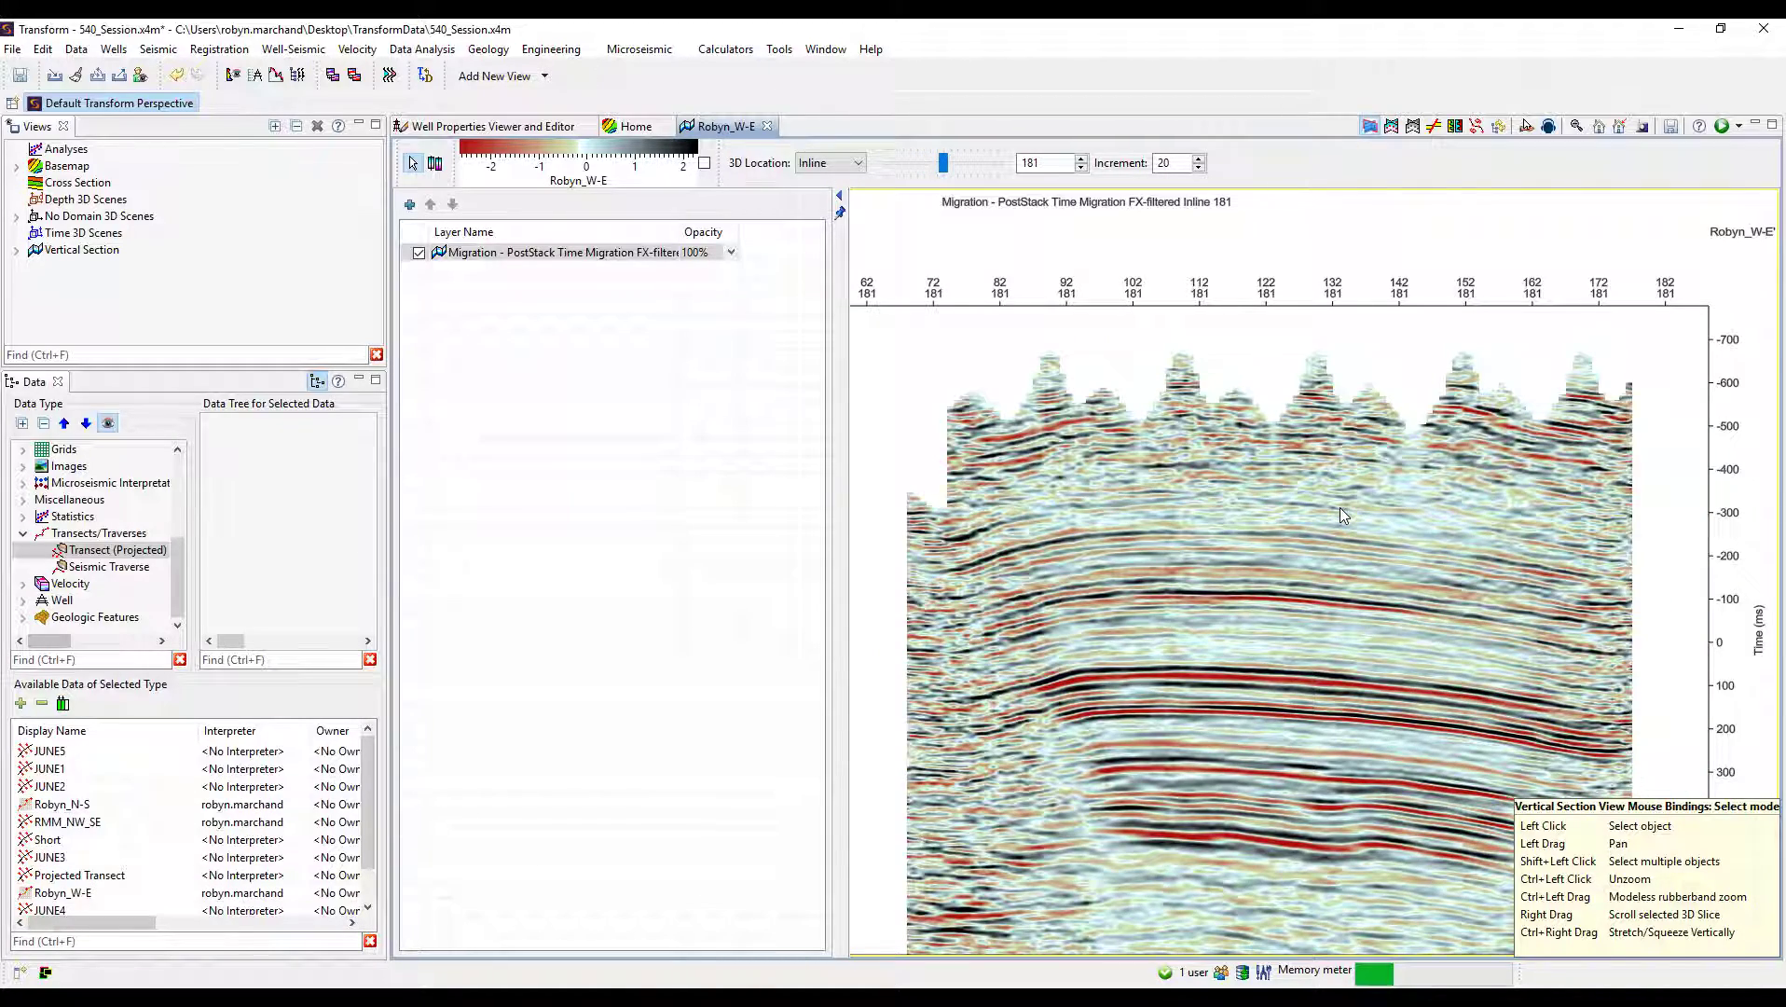
pyautogui.click(767, 127)
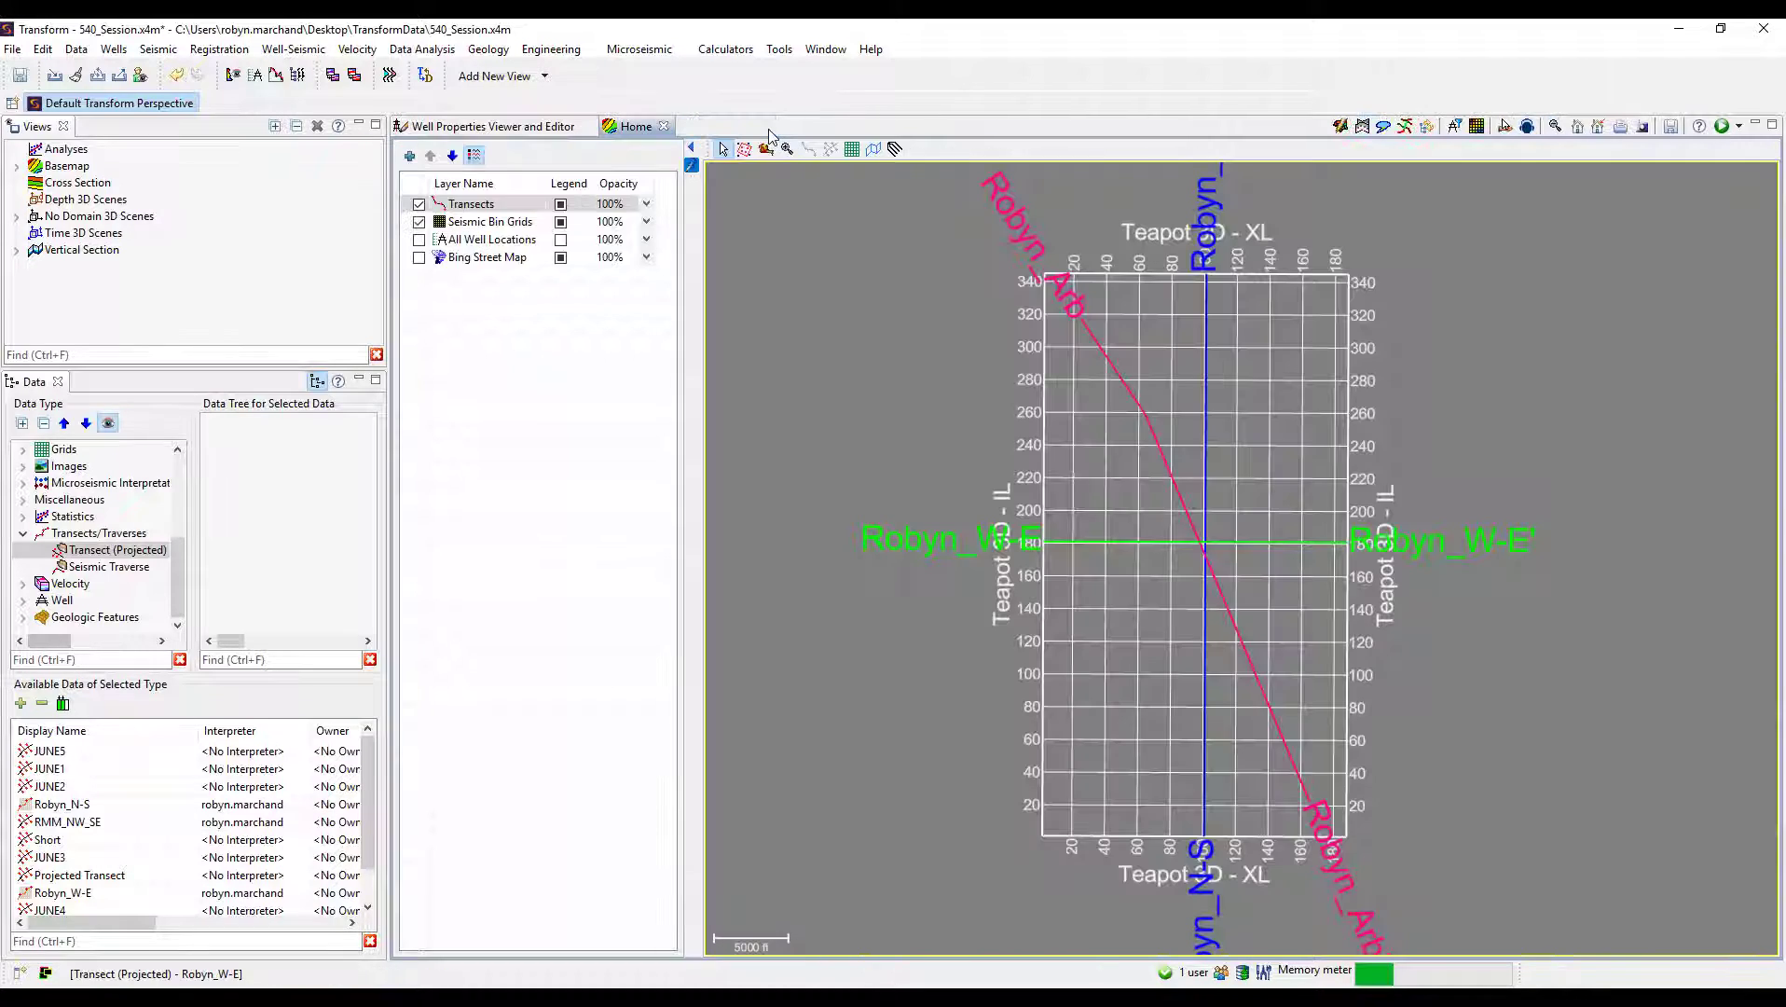